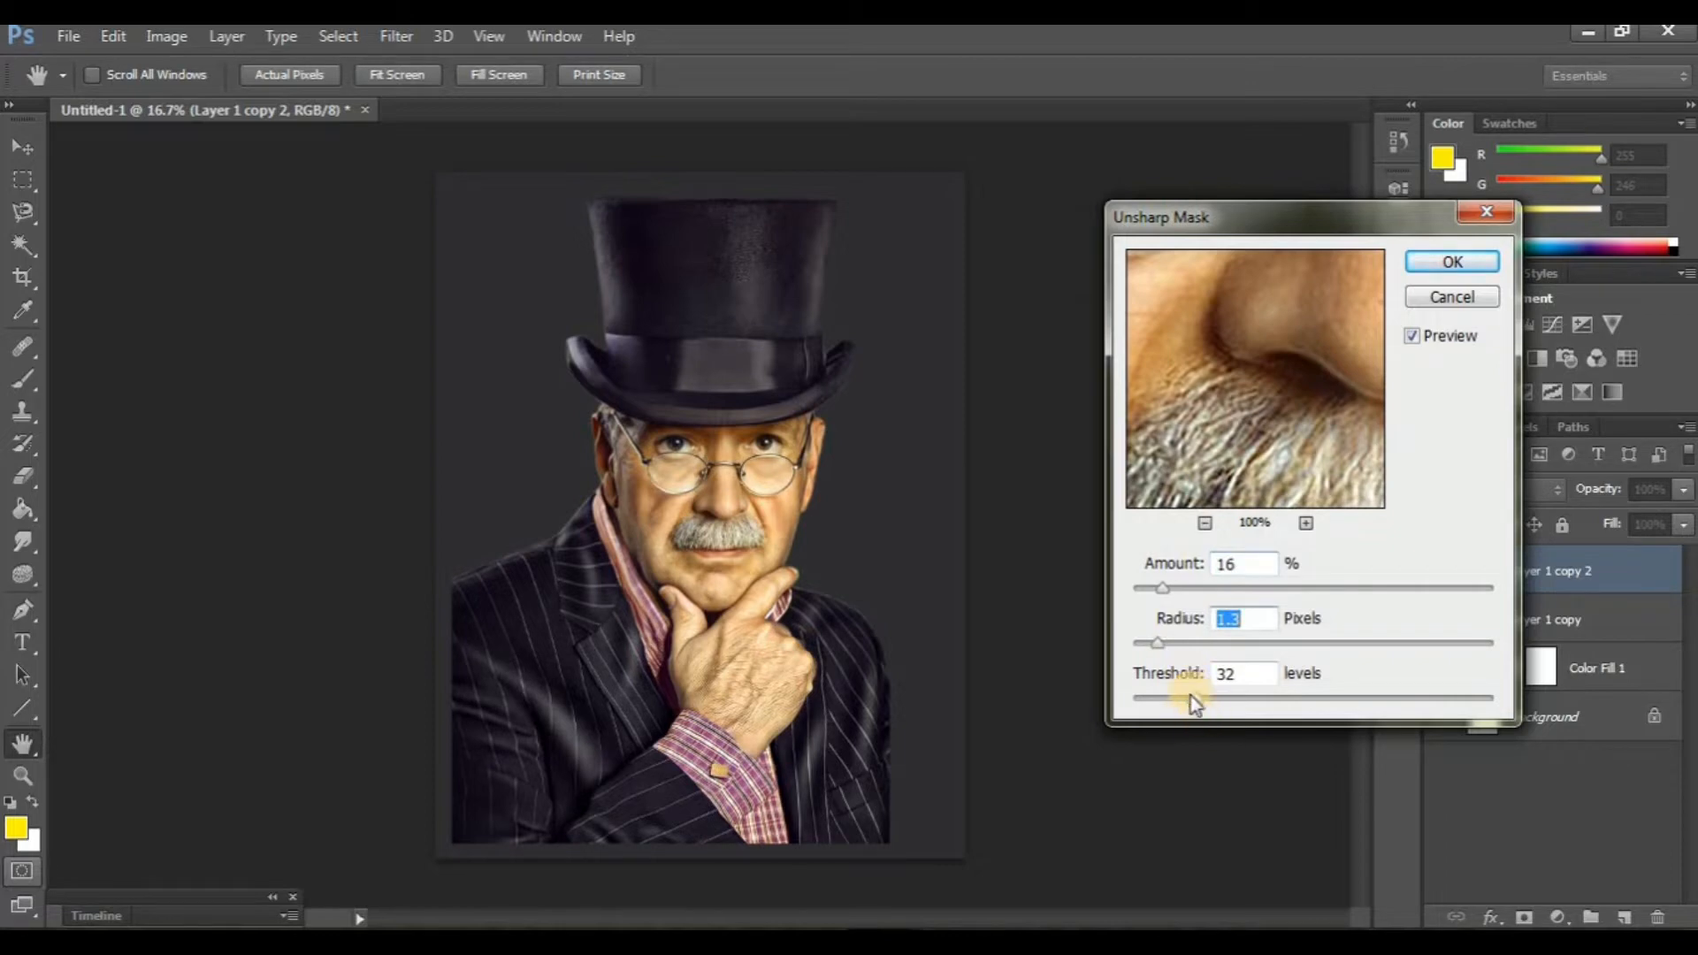
Apply Unsharp Mask with amount 16%, radius 1.3 pixels and threshold 32, and activate the Smudge tool
click(1443, 265)
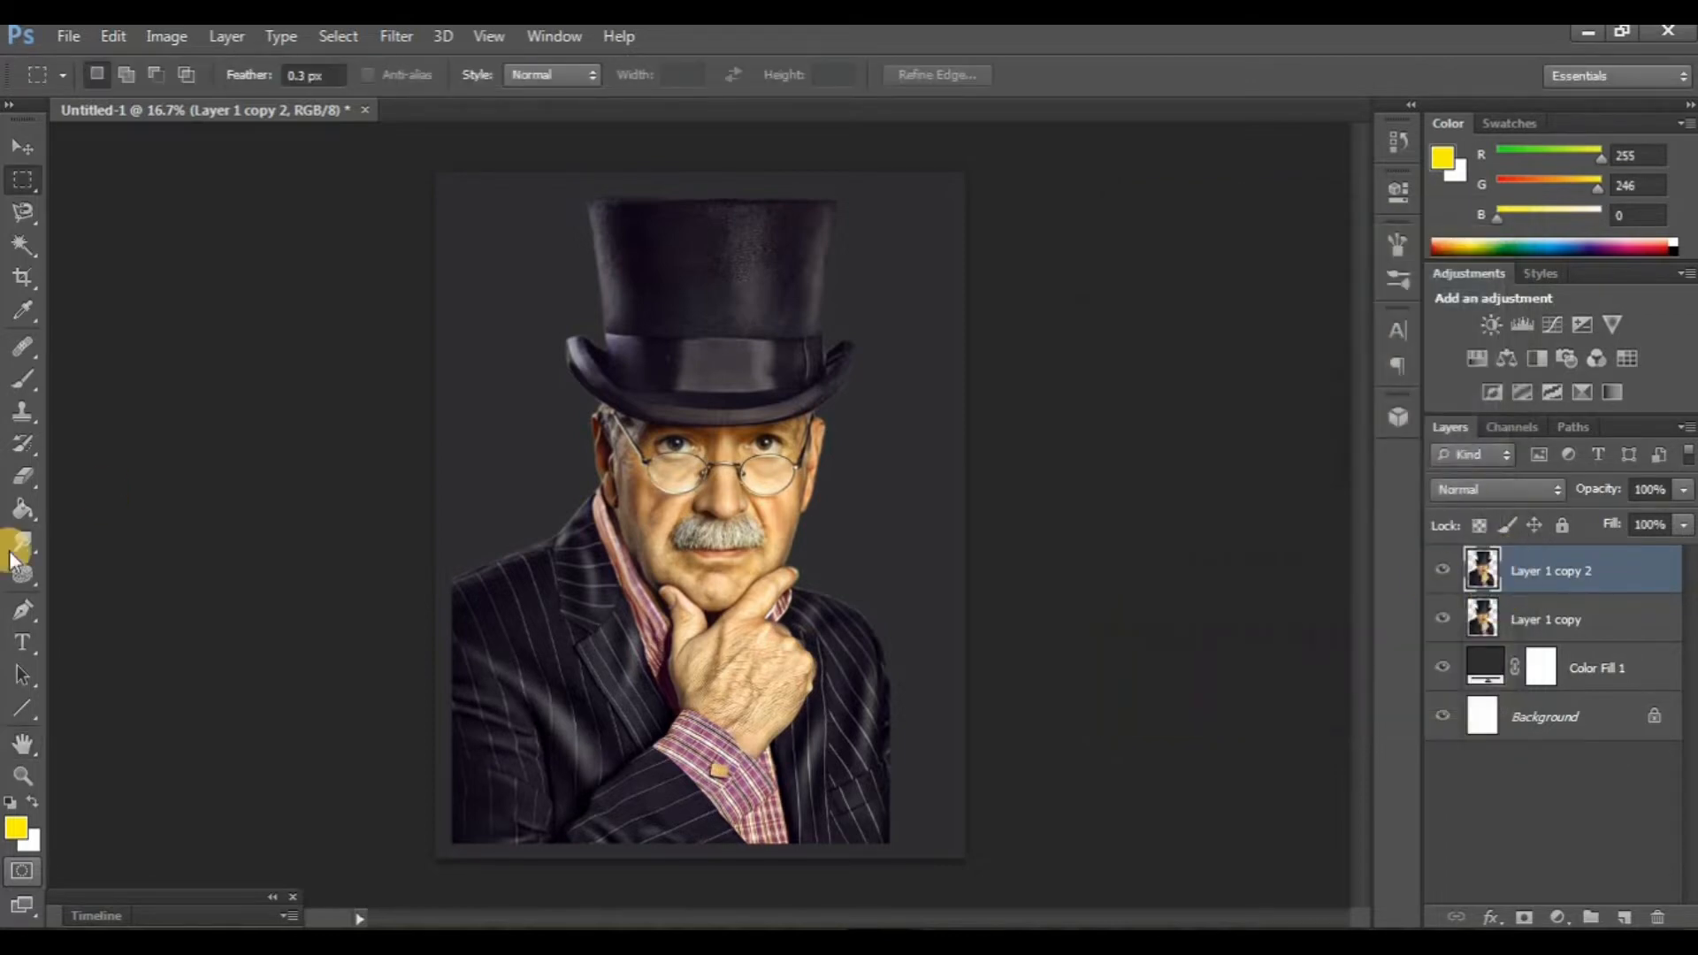
click(23, 542)
click(122, 75)
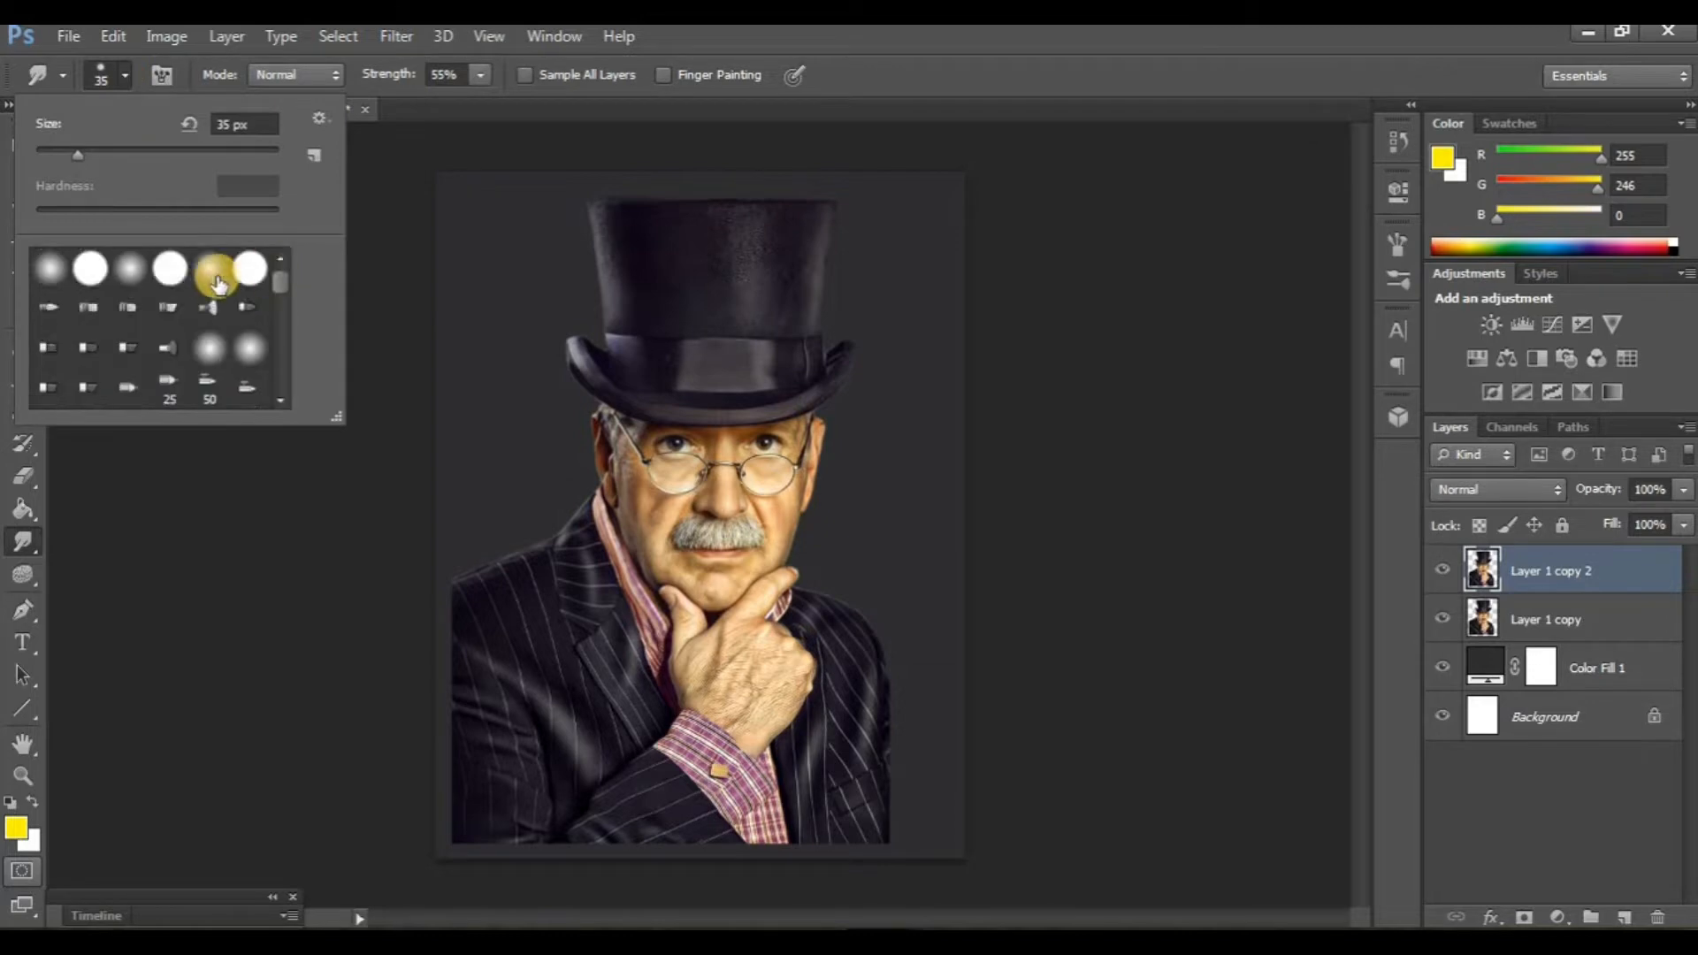
click(987, 395)
Review the Smudge brush's tip shape settings, including its spacing option
click(1390, 247)
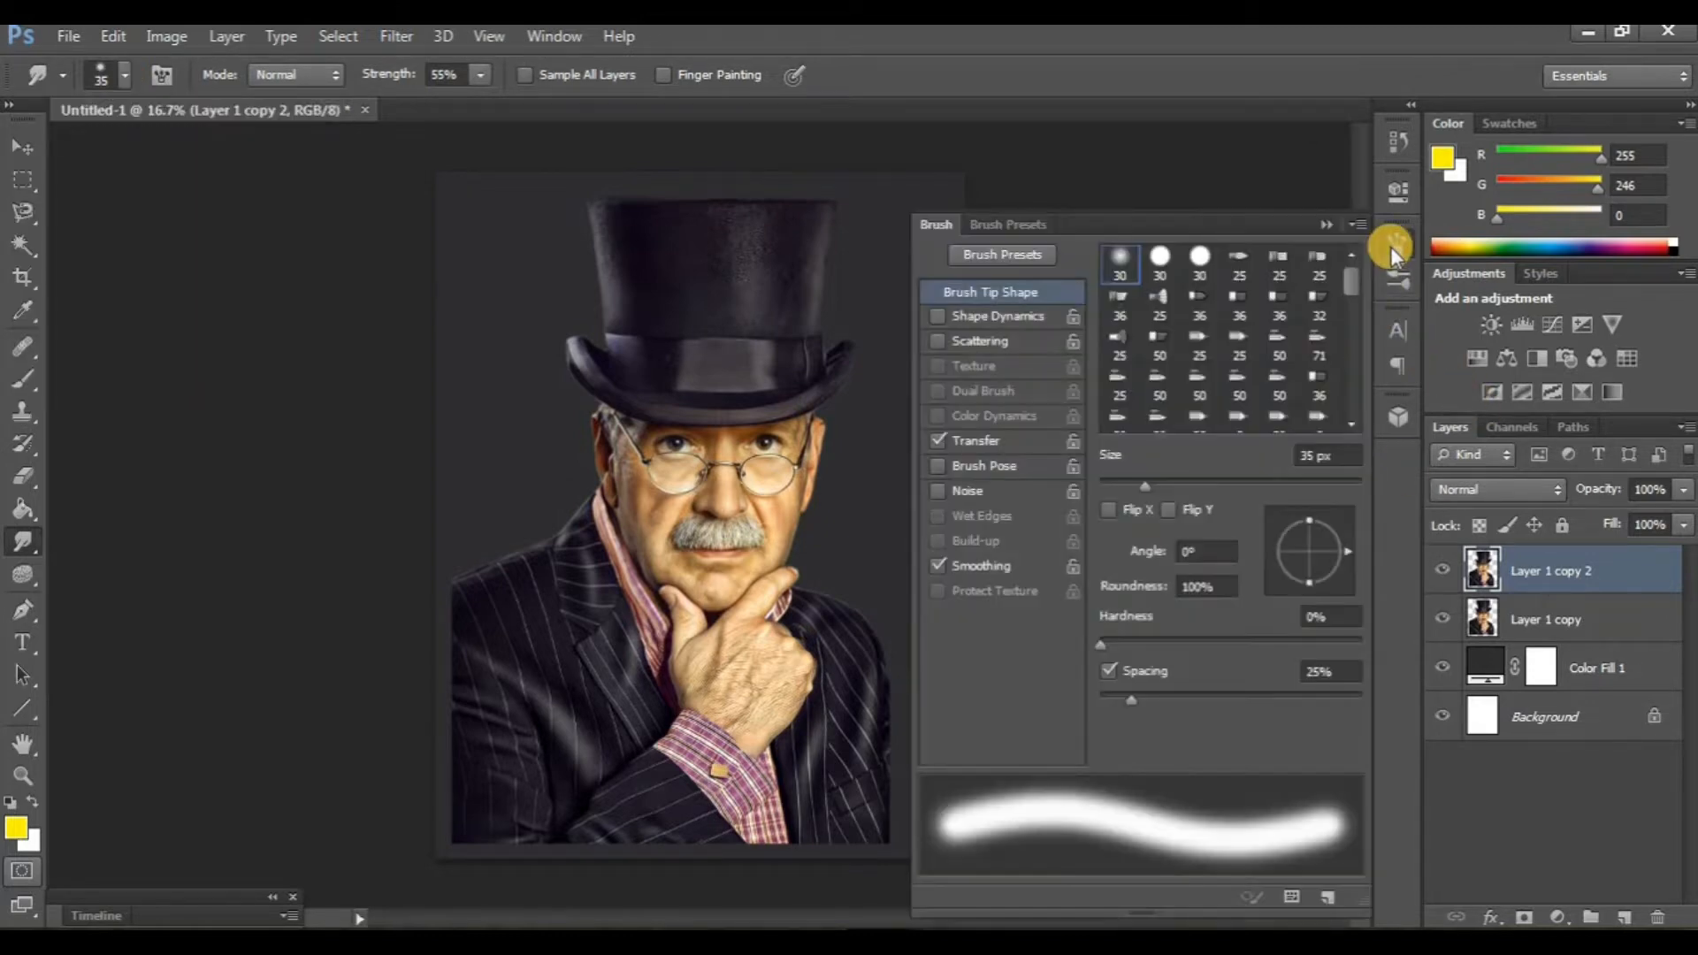
click(1110, 677)
click(1111, 677)
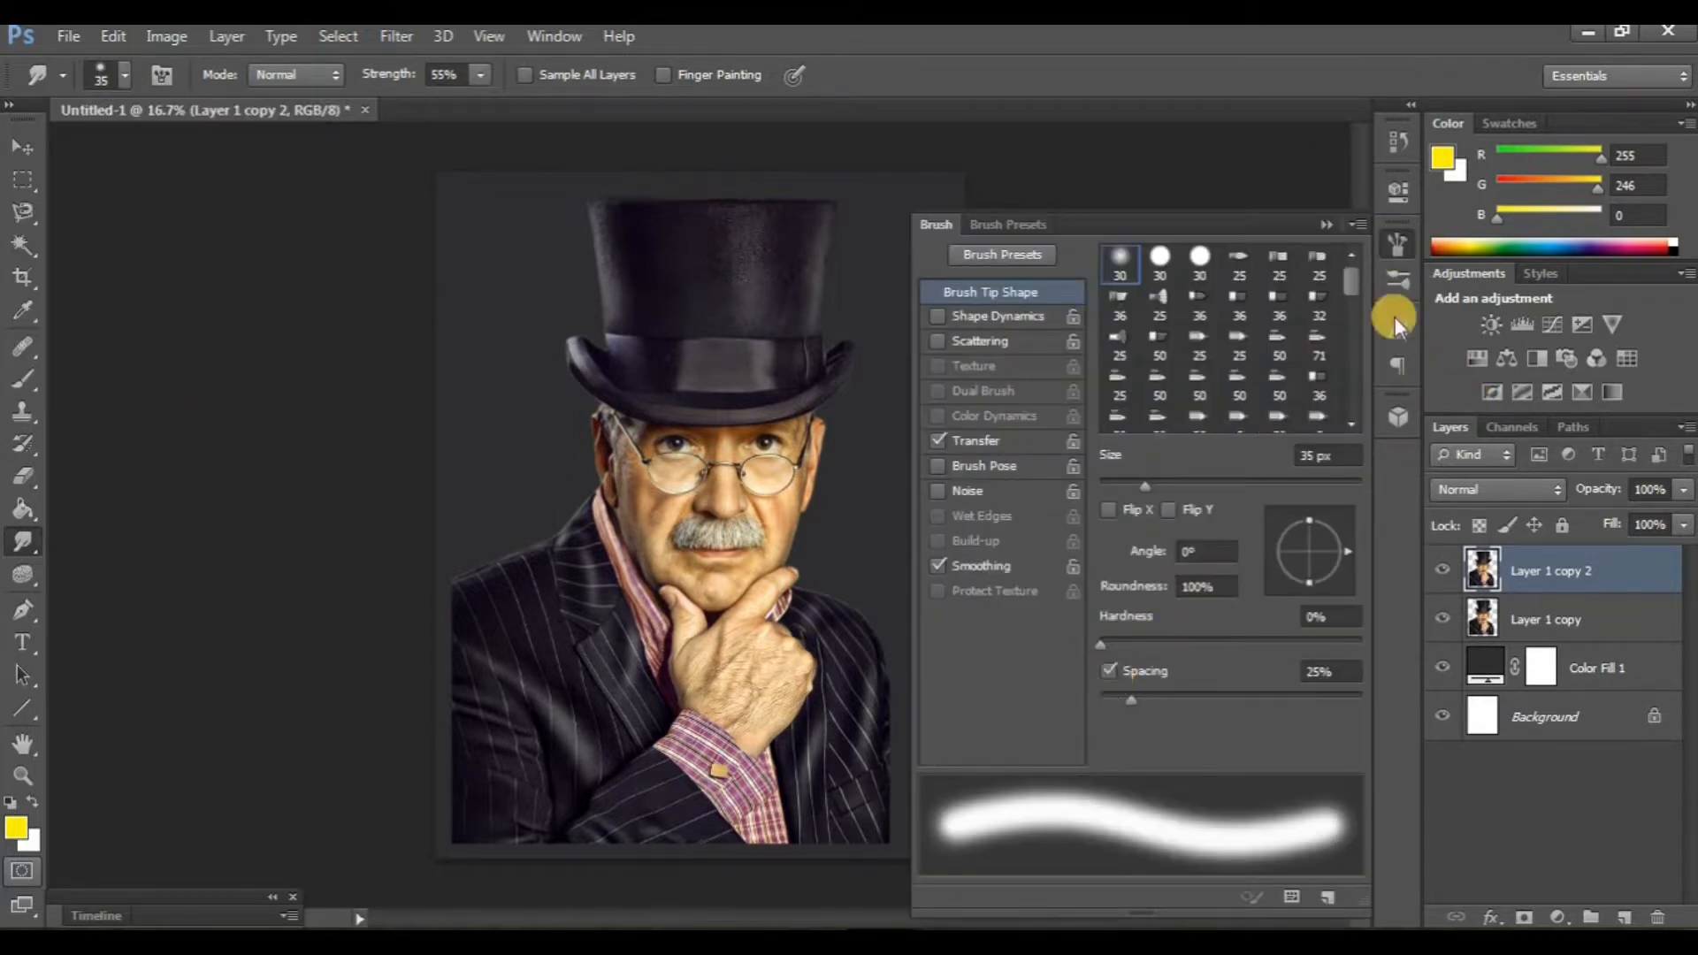
click(1397, 245)
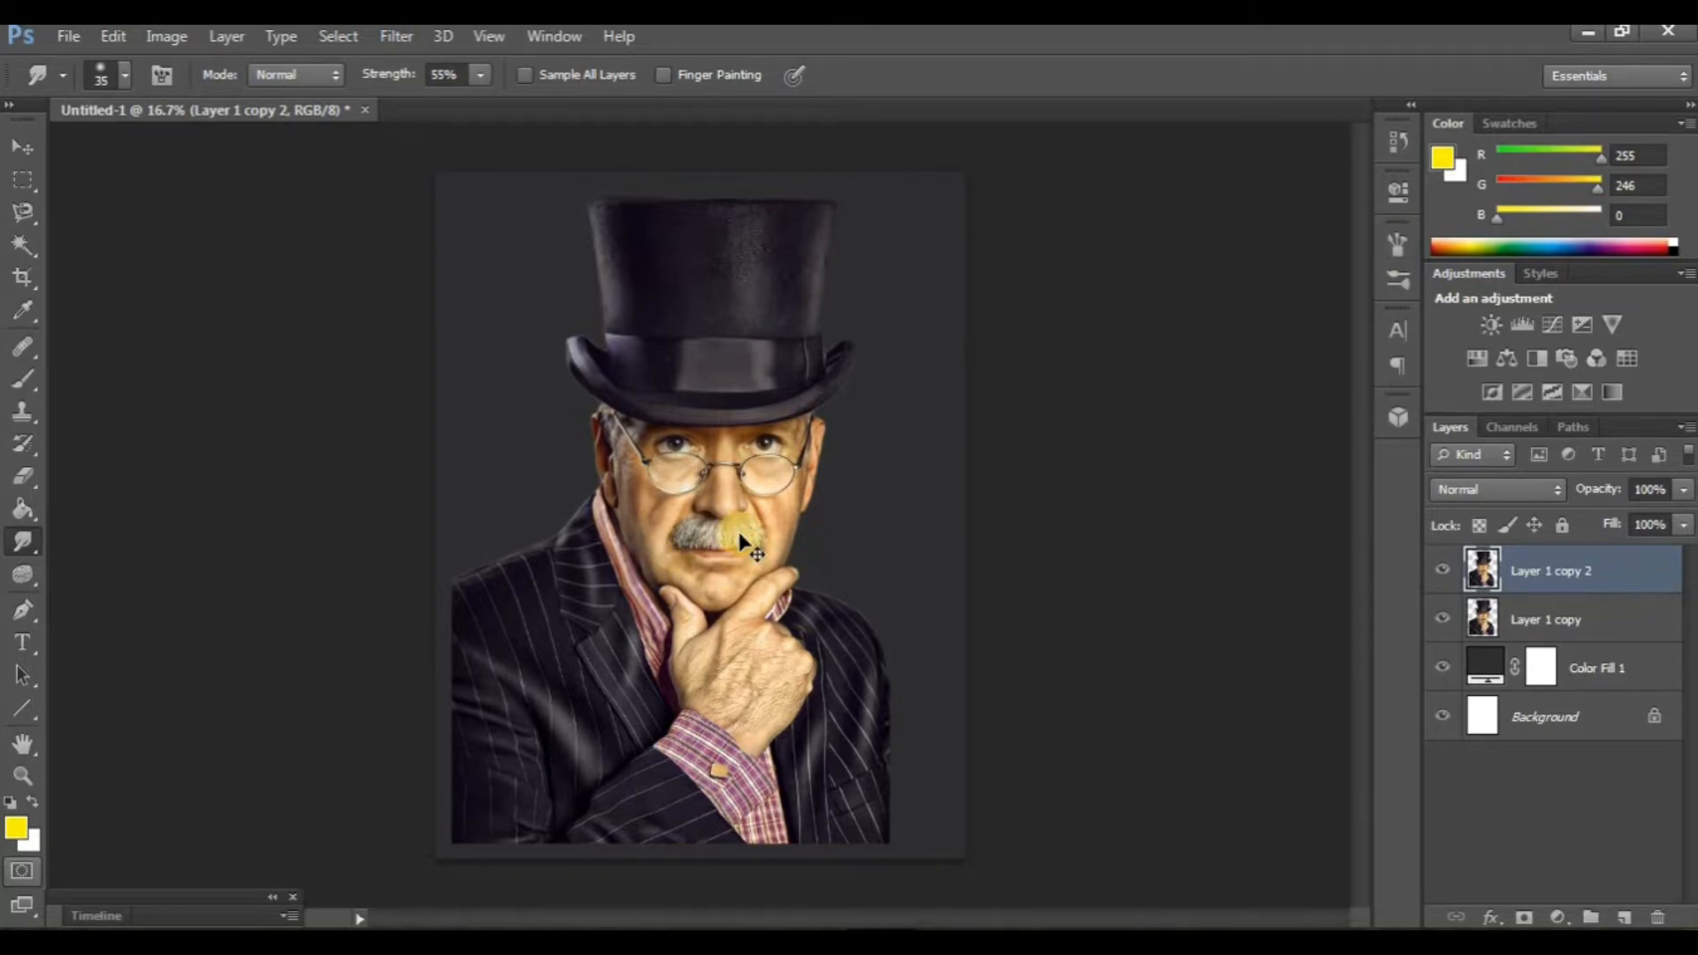
Set the Smudge brush to 15 px at 75% strength for retouching the nose
key(ctrl+plus)
key(ctrl+plus)
key(ctrl+plus)
key(ctrl+plus)
key(ctrl+plus)
key(ctrl+plus)
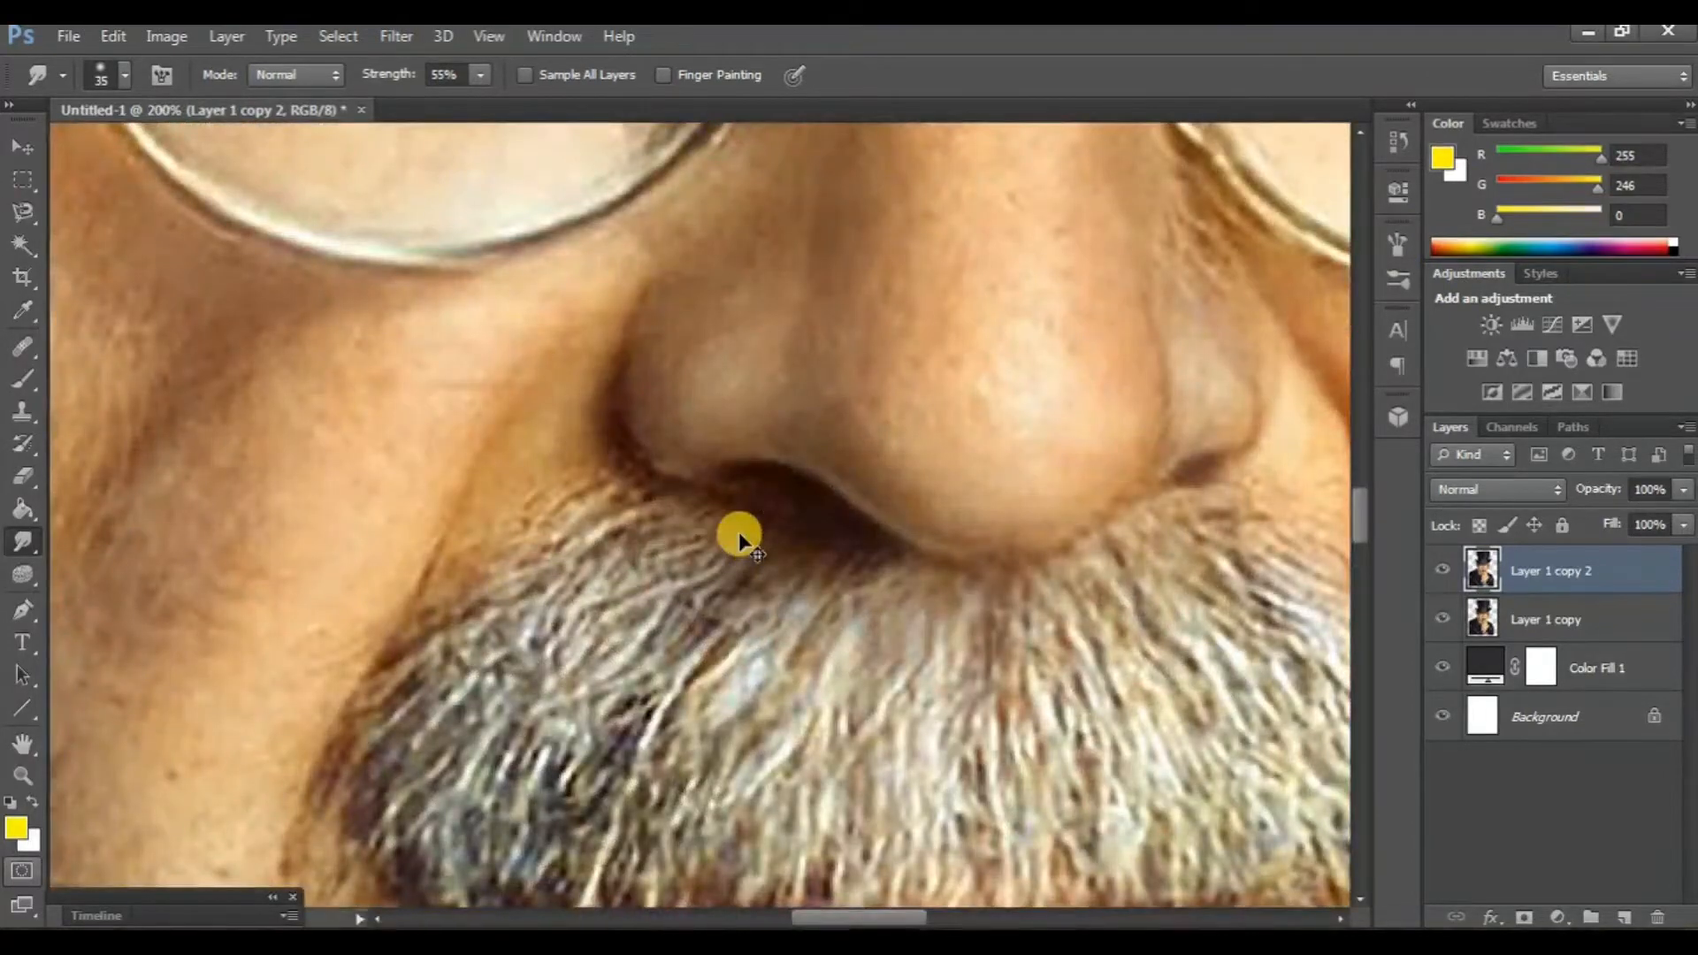
key(ctrl+minus)
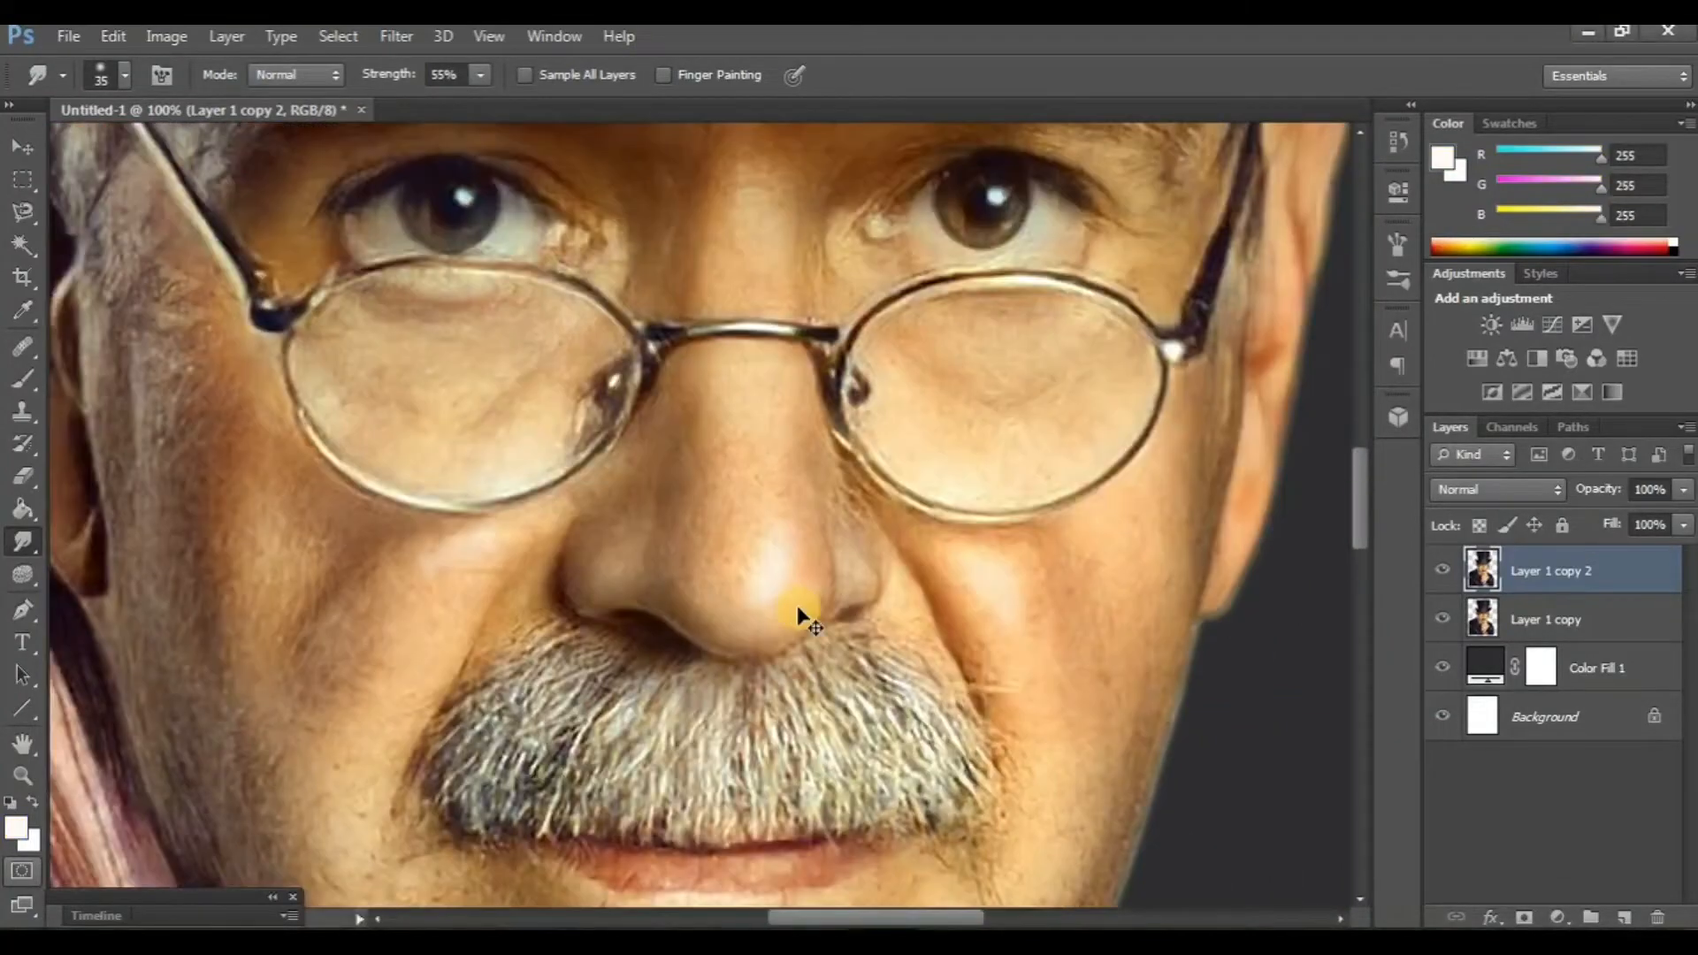
key(ctrl+plus)
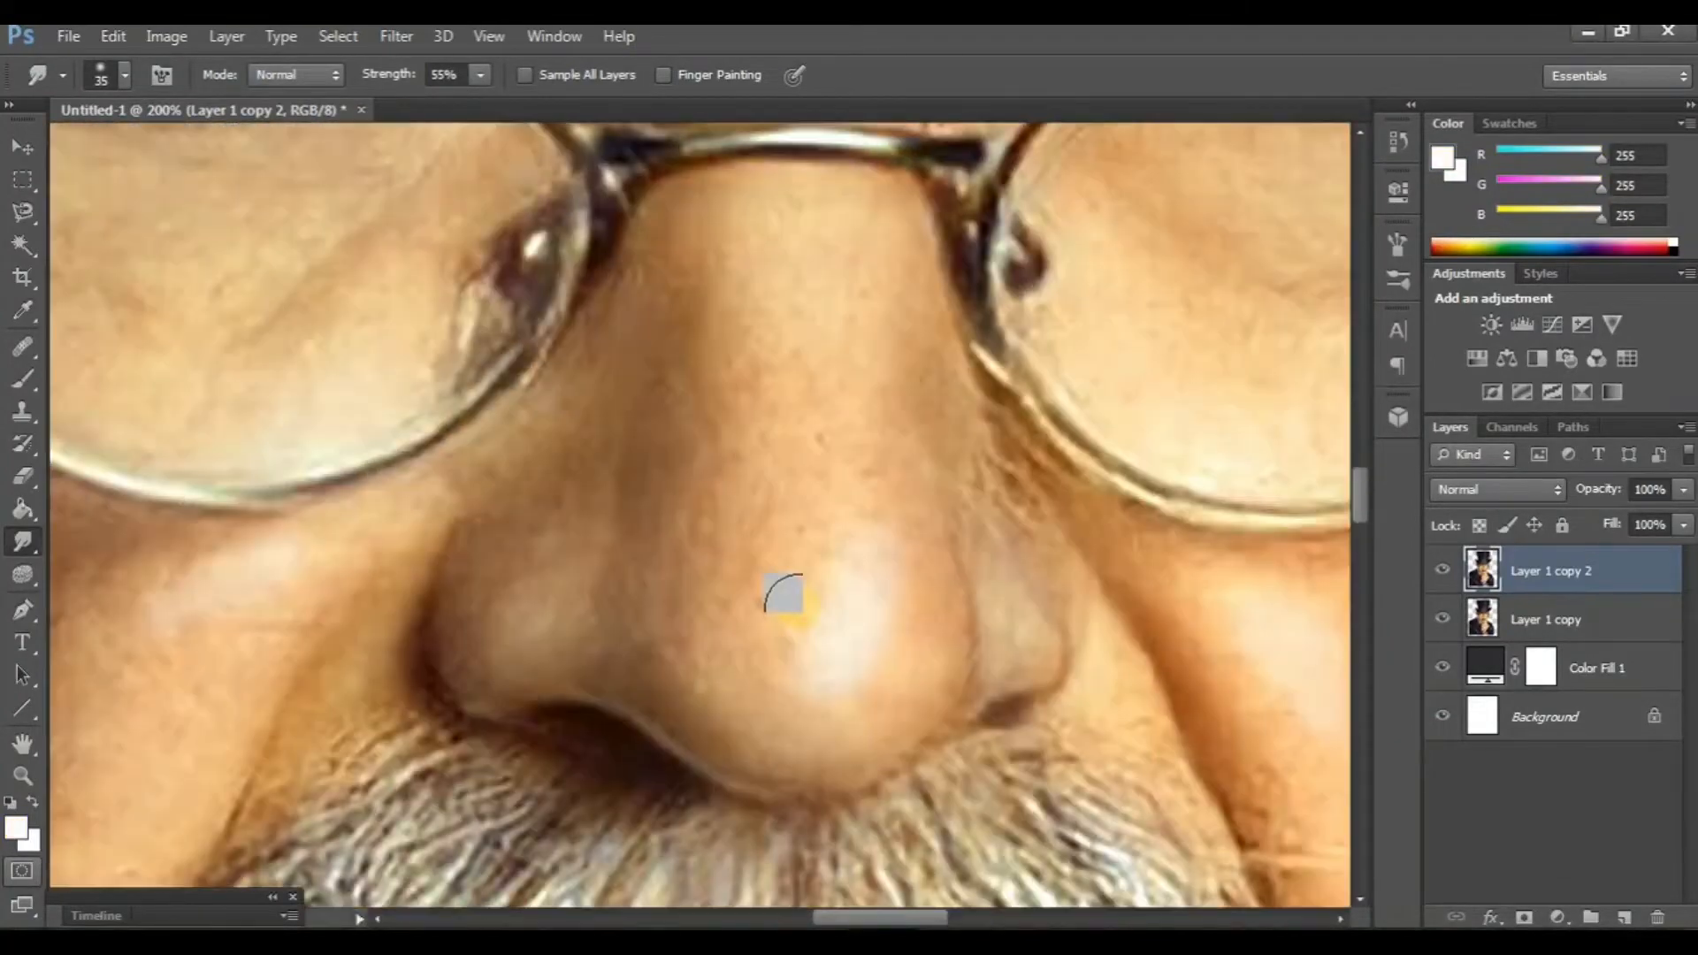
key(ctrl+minus)
key(ctrl+plus)
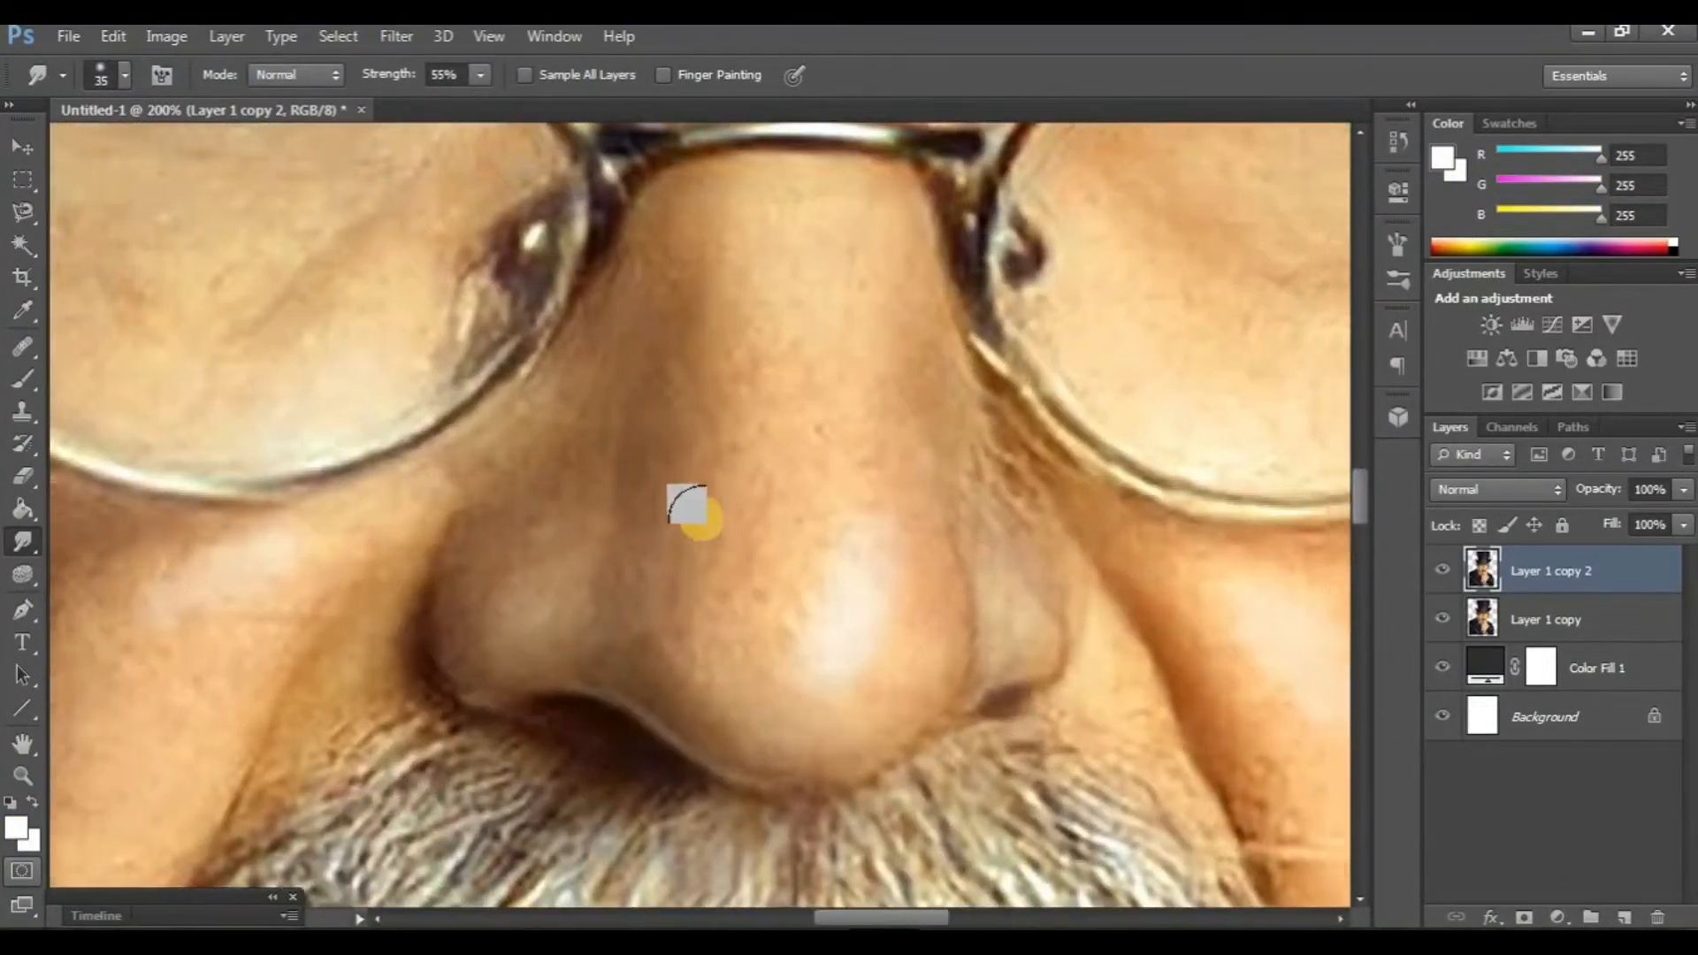
drag(796, 619, 705, 521)
key(bracketleft)
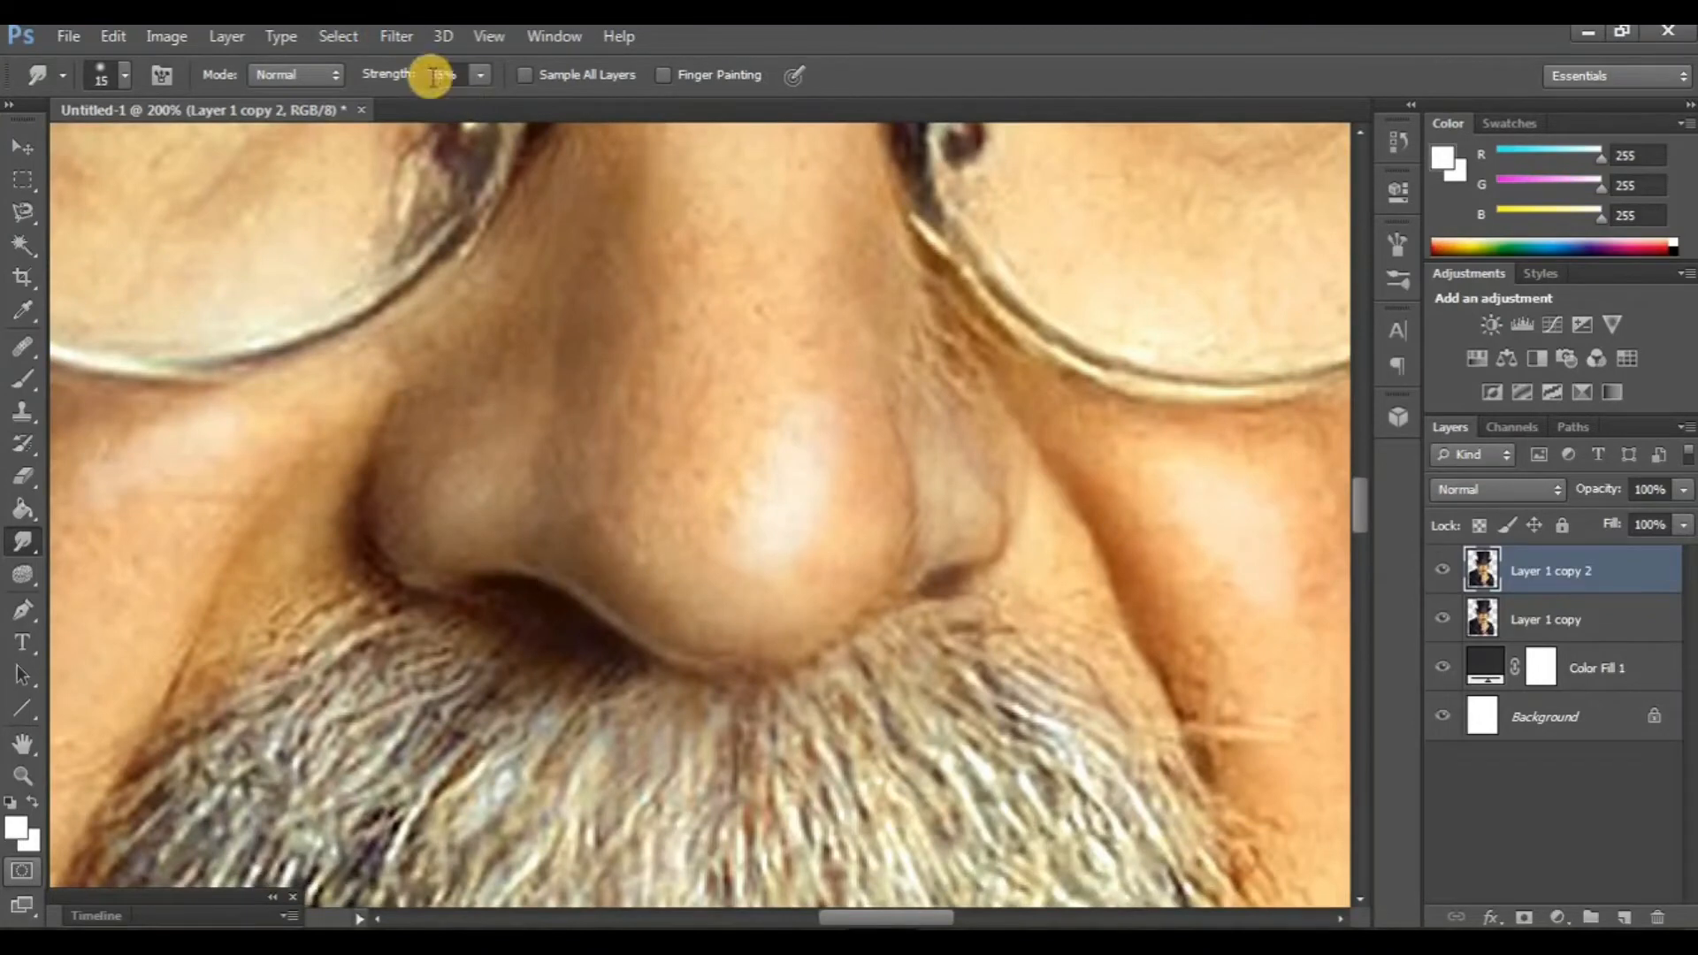
Smudge along the nostril edges and the underside of the nose to clean up their contours
scroll(523, 466, down, 3)
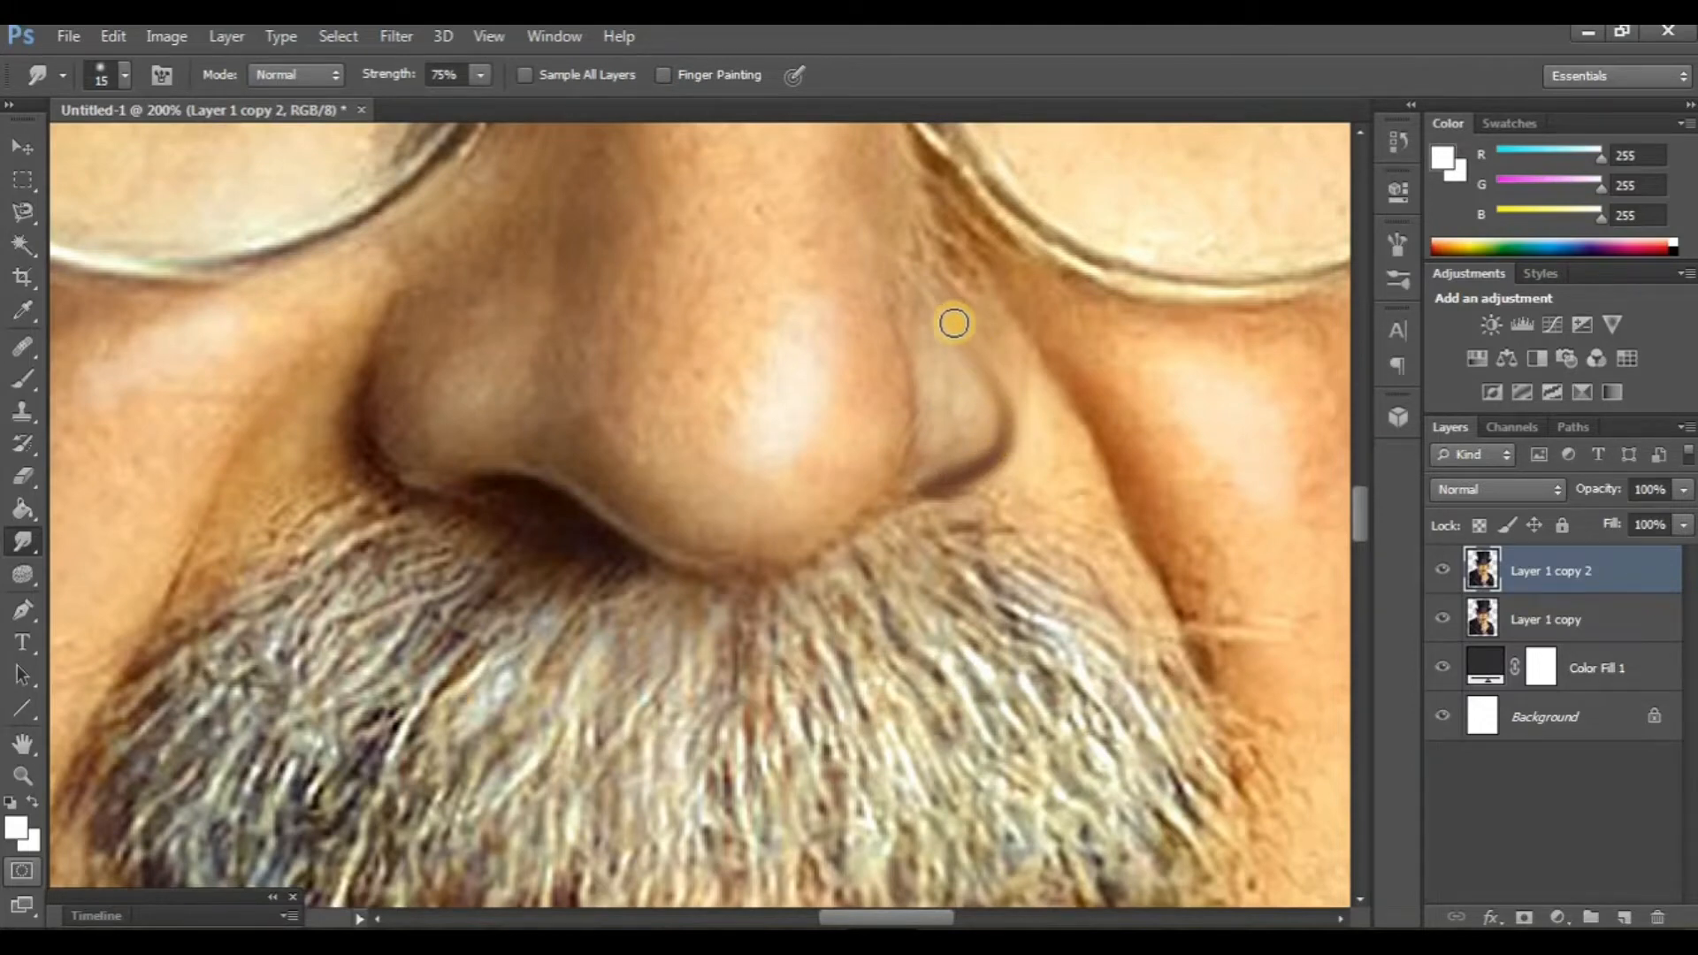
scroll(848, 449, down, 1)
click(895, 449)
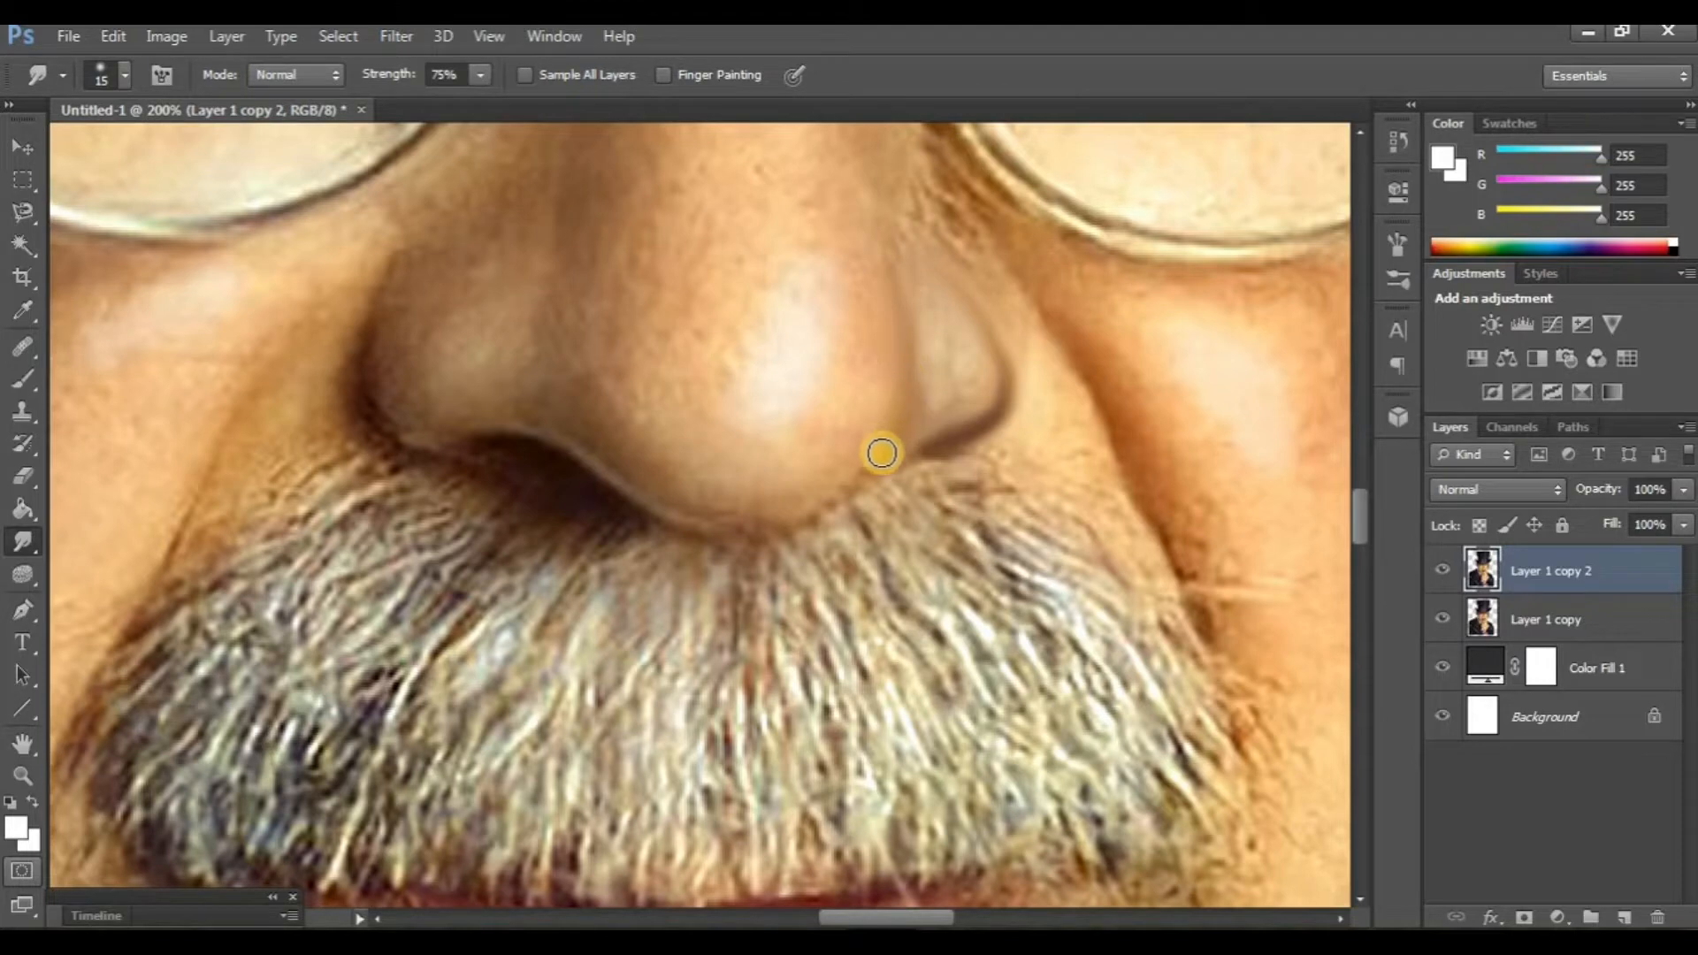
mouse_move(502, 443)
mouse_down()
mouse_move(469, 440)
mouse_move(522, 432)
mouse_move(670, 508)
mouse_move(762, 522)
mouse_move(842, 496)
mouse_move(803, 701)
mouse_move(843, 700)
mouse_up()
Compare the nose with and without the smudging by toggling the visibility of Layer 1 copy 2
click(1442, 571)
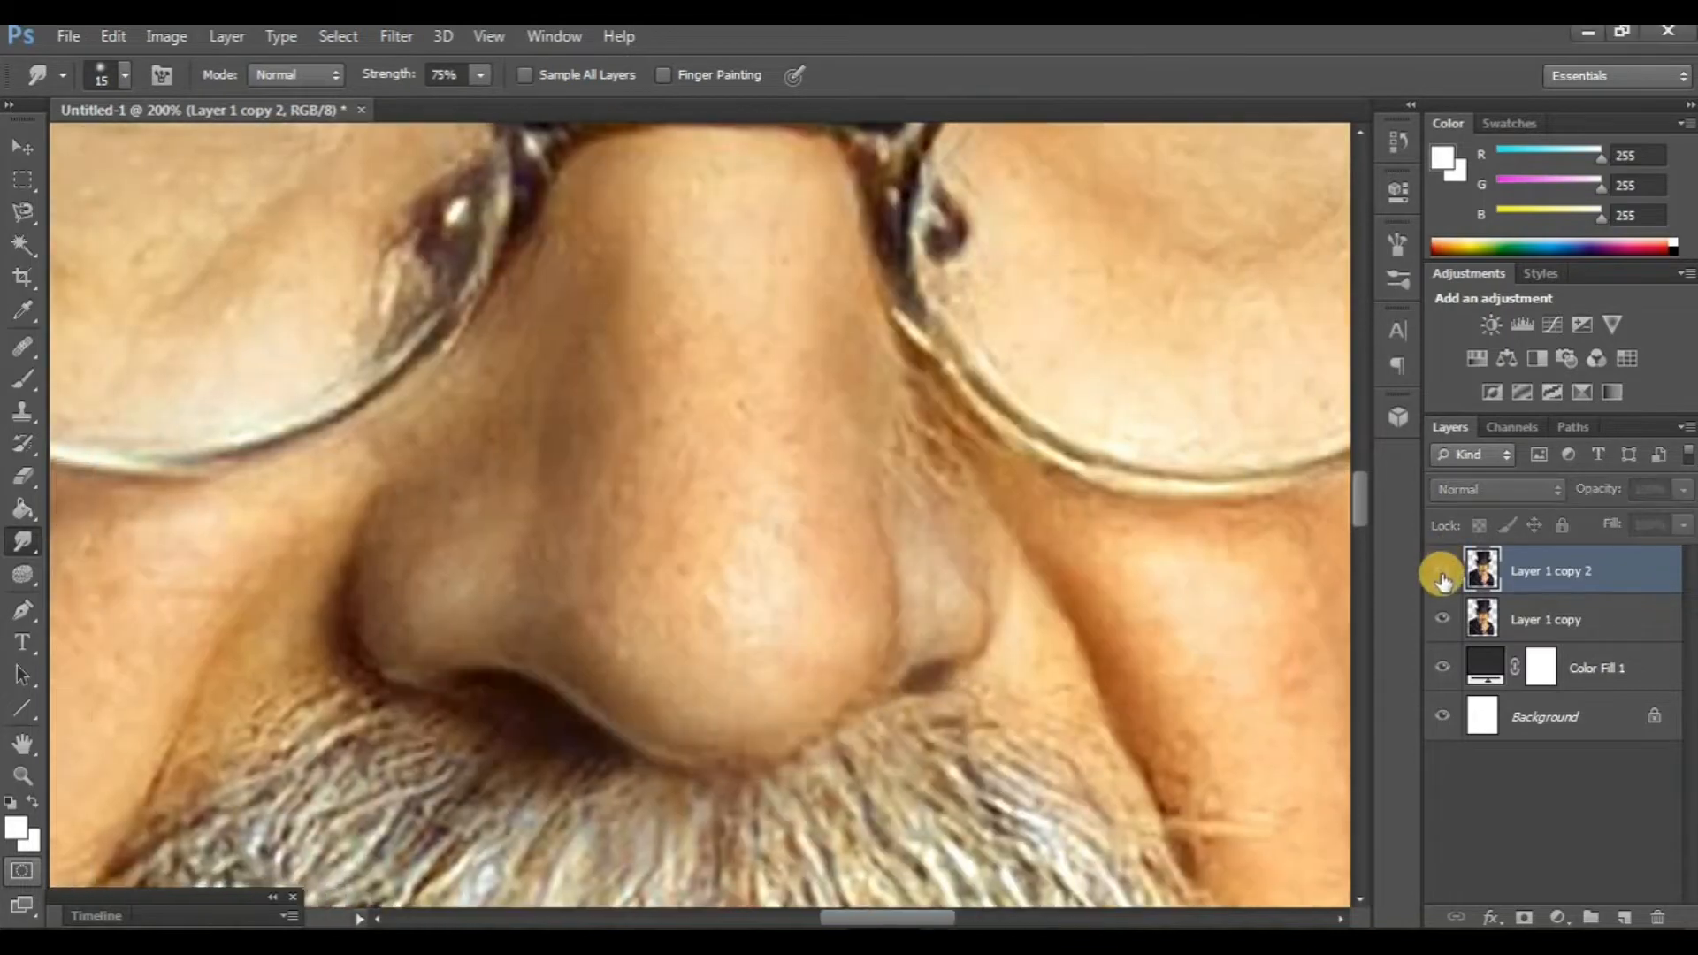
click(1442, 573)
click(1443, 575)
click(1442, 575)
Smooth the skin of the nostril on the image's left with a 25 px Smudge brush at 55% strength
scroll(797, 570, right, 1)
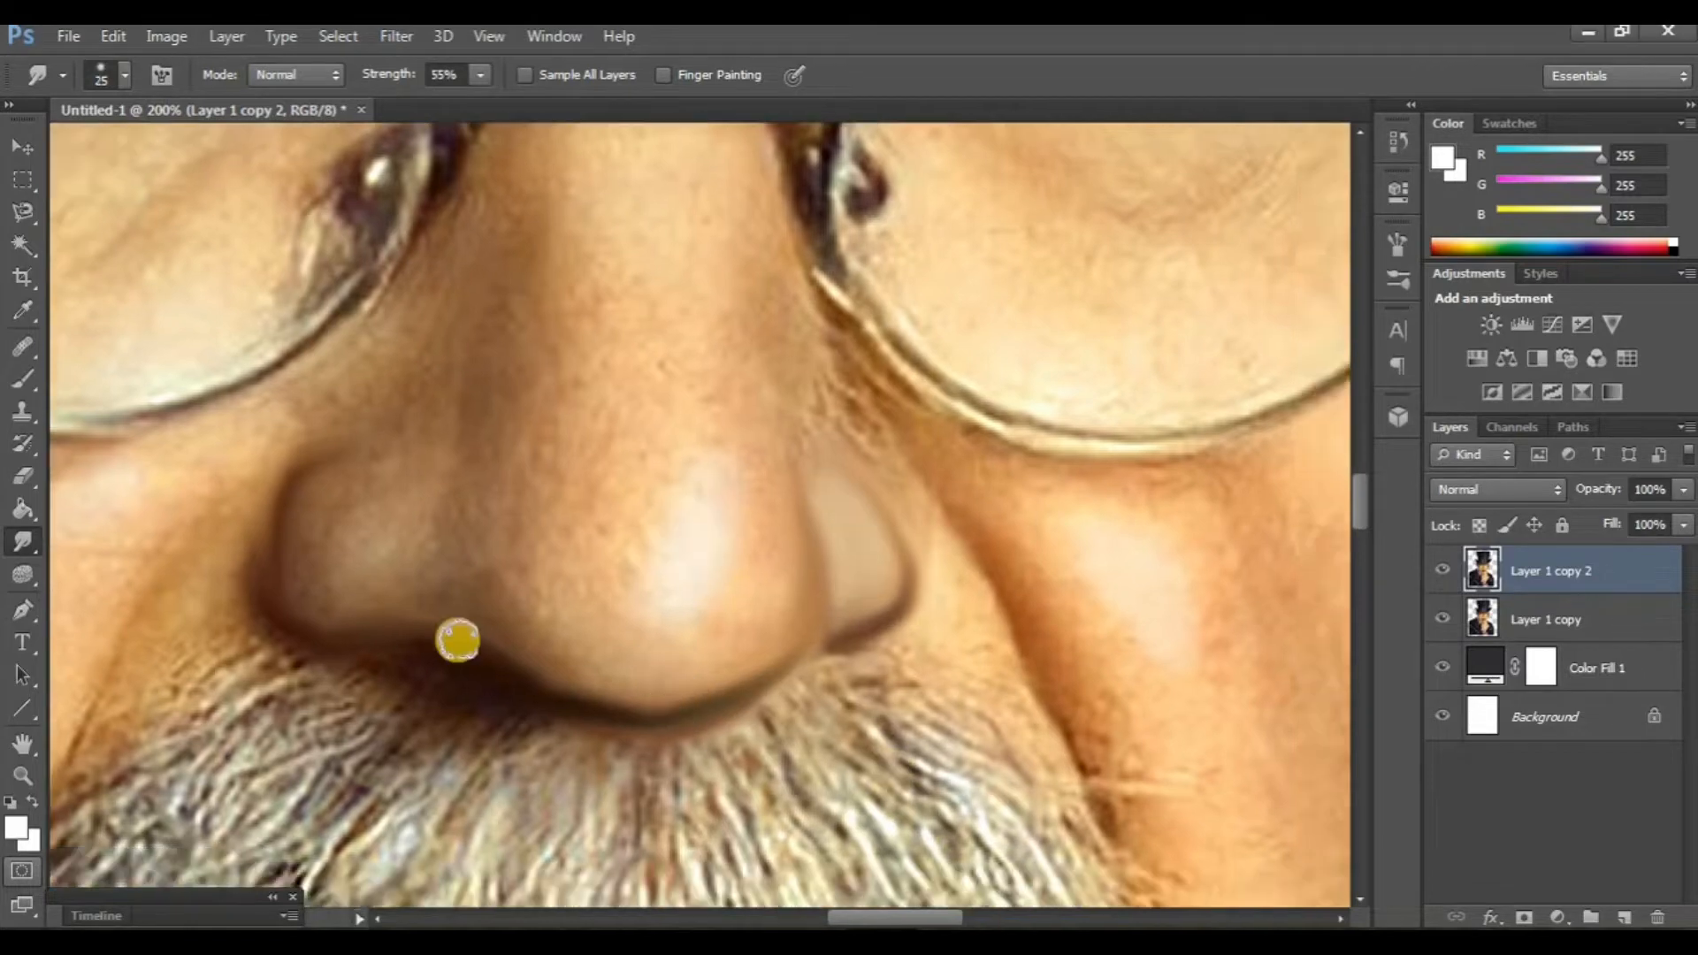
scroll(455, 640, up, 2)
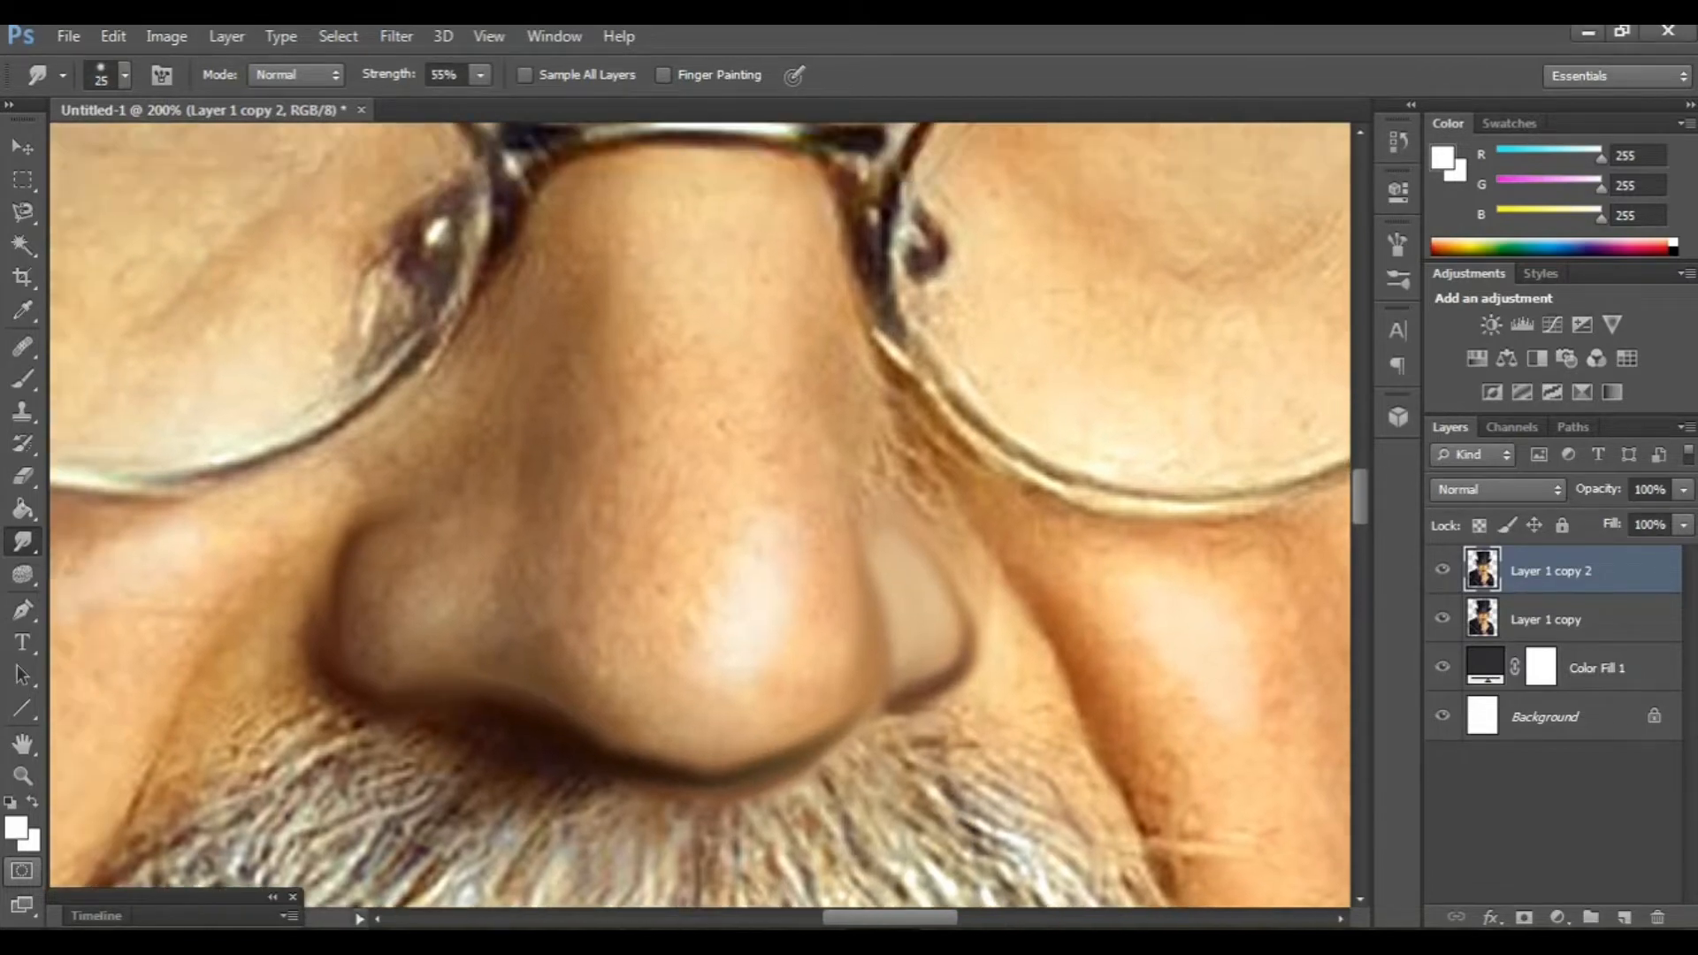
scroll(659, 534, right, 1)
scroll(480, 526, down, 2)
scroll(444, 496, up, 1)
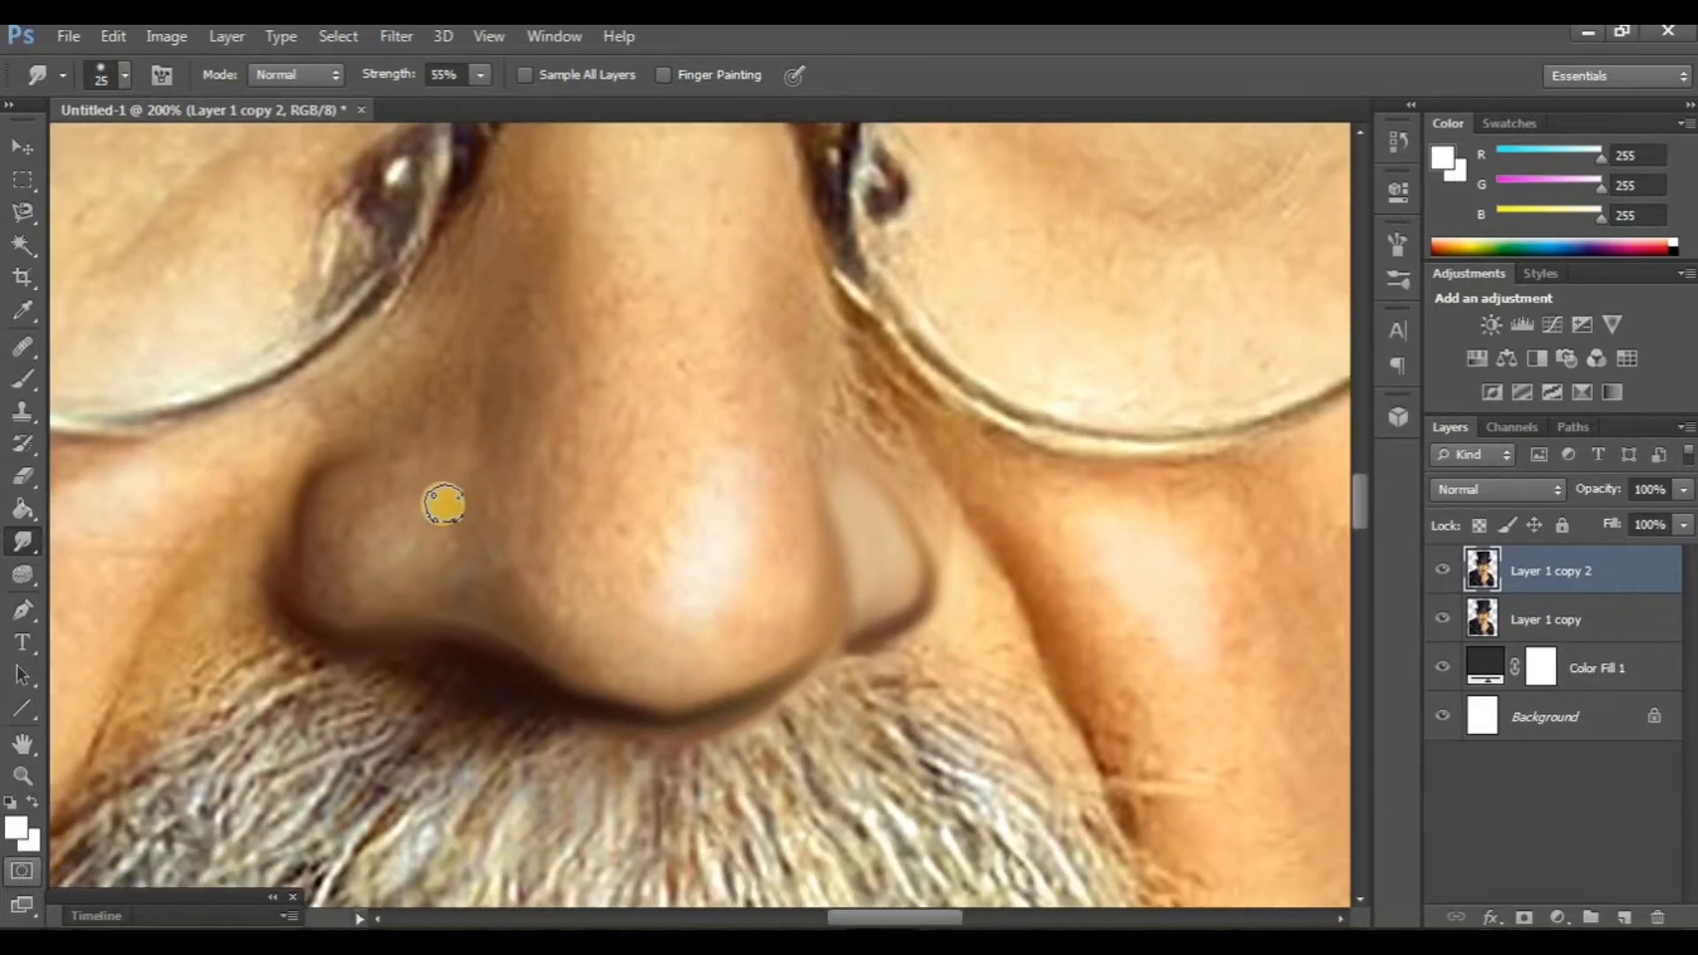
mouse_move(384, 538)
mouse_down()
mouse_move(341, 510)
mouse_move(379, 474)
mouse_move(321, 531)
mouse_move(315, 580)
mouse_move(347, 540)
mouse_move(341, 573)
mouse_move(404, 571)
mouse_move(345, 608)
mouse_move(344, 548)
mouse_move(329, 602)
mouse_move(321, 542)
mouse_up()
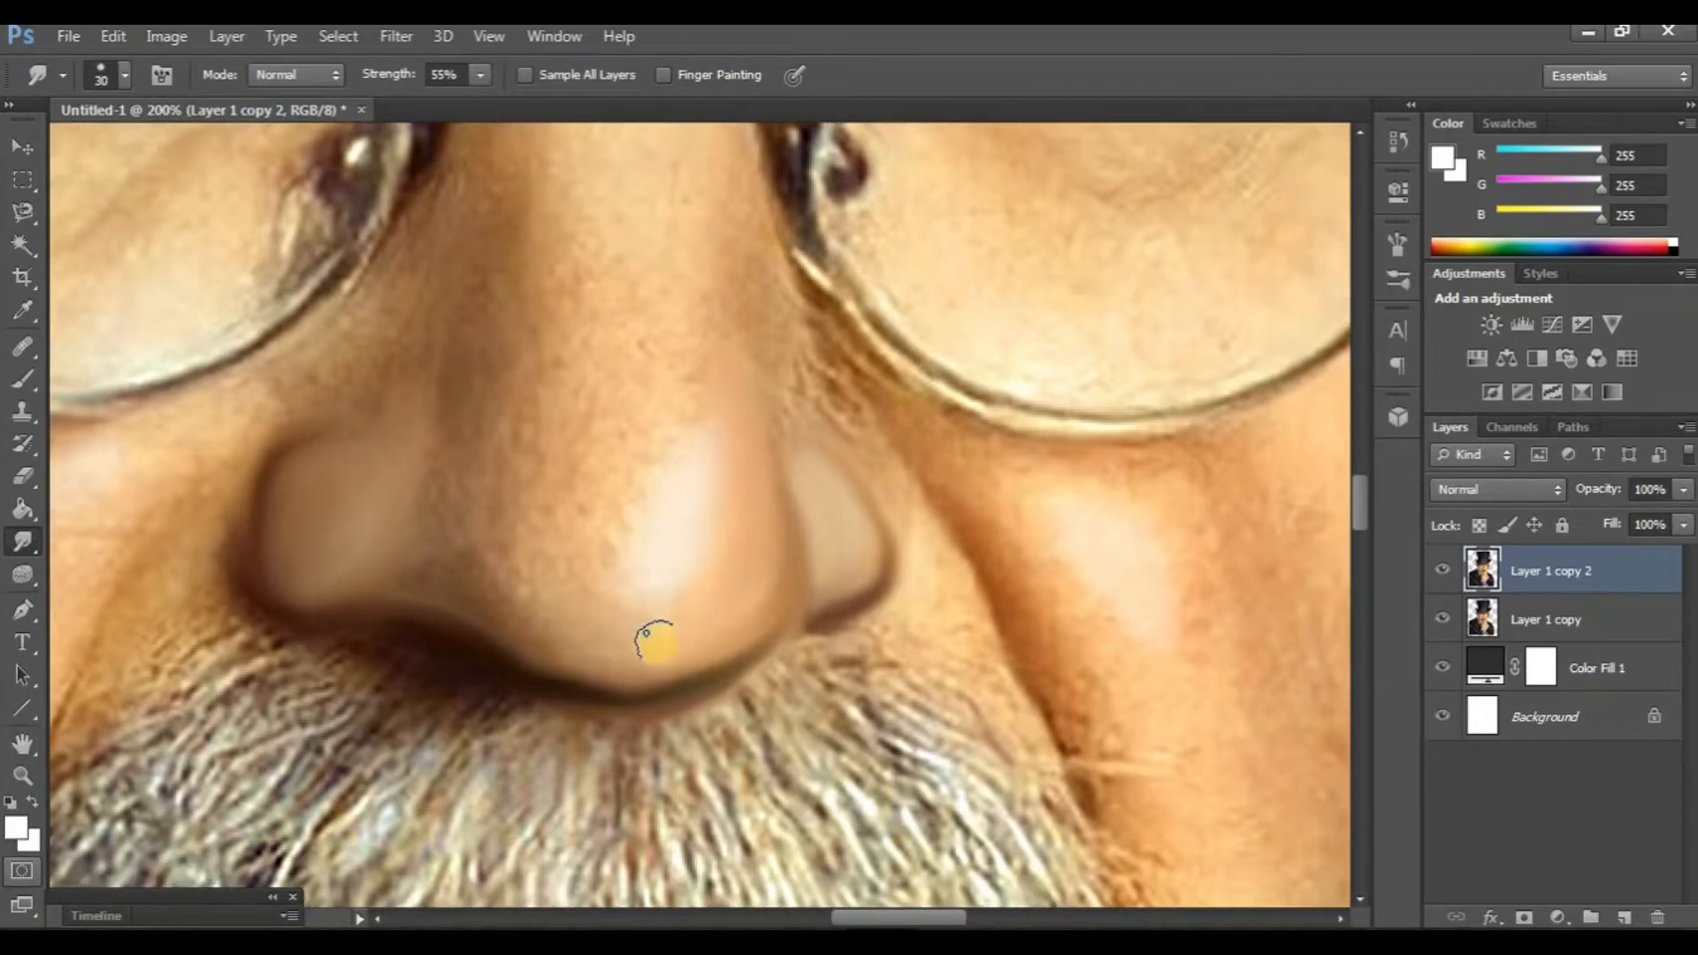
Smooth the nose tip and bridge up to the glasses, using Smudge brush sizes between 25 and 40 px at 55% strength
scroll(604, 522, up, 1)
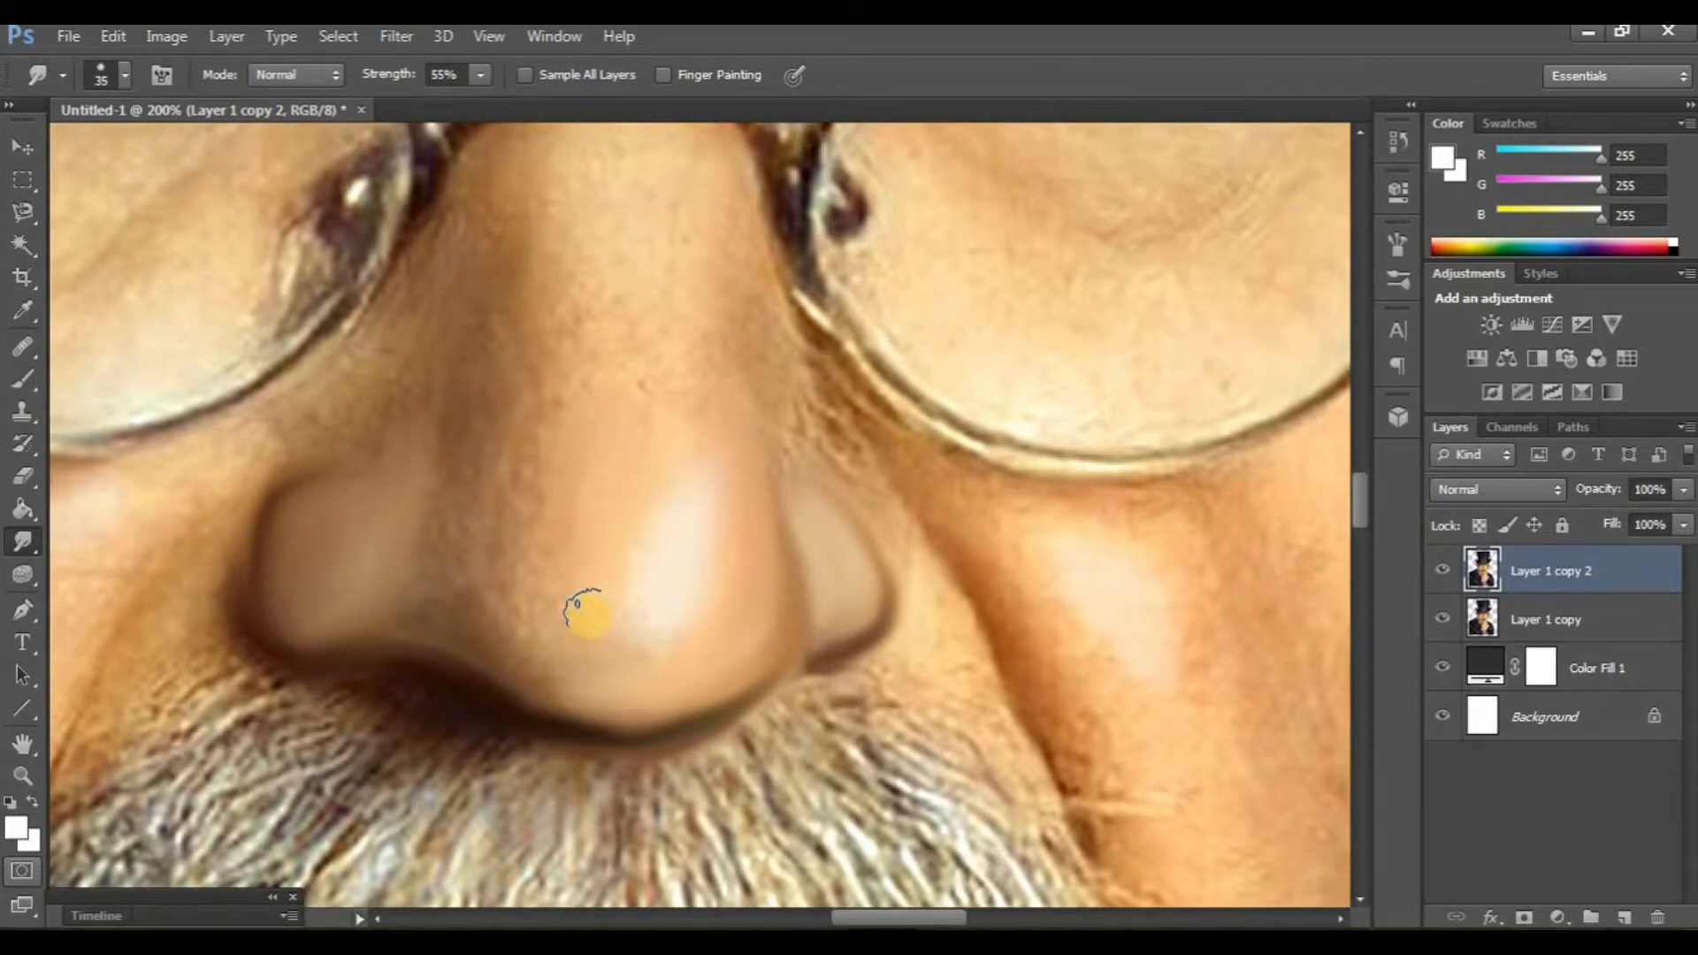
drag(557, 661, 536, 640)
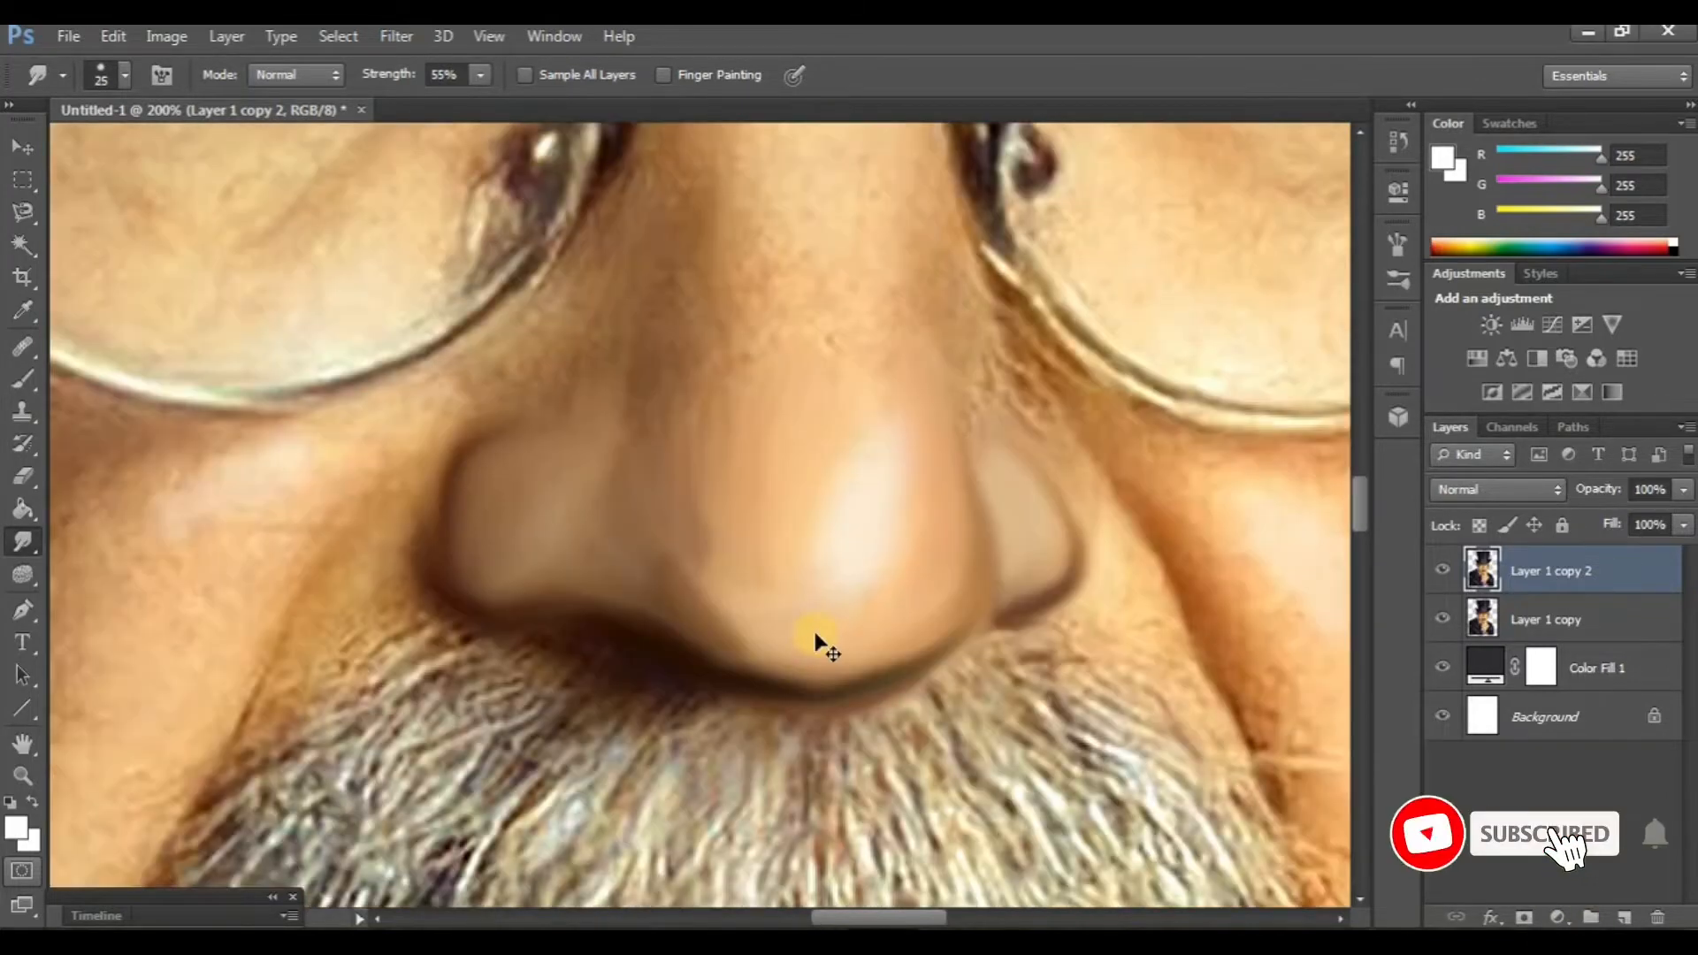
scroll(814, 641, right, 1)
scroll(814, 636, up, 3)
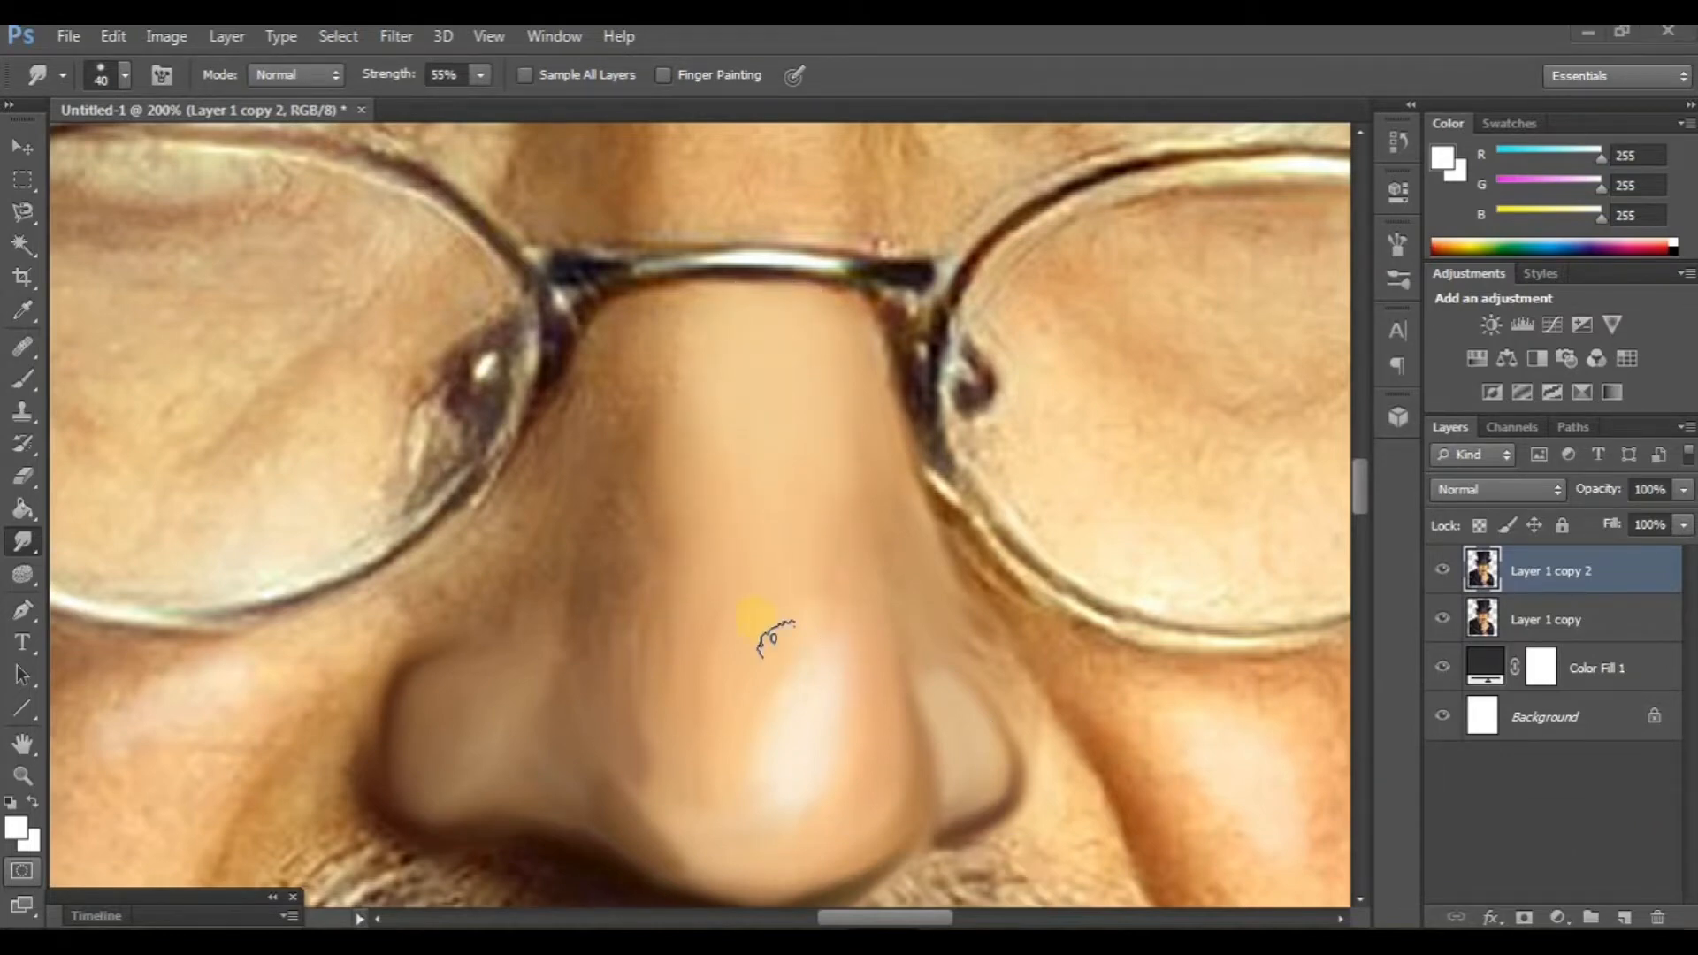
Check the smudged nose against the whole face by toggling the visibility of Layer 1 copy 2
scroll(757, 619, down, 3)
key(ctrl+minus)
key(ctrl+minus)
scroll(757, 619, up, 2)
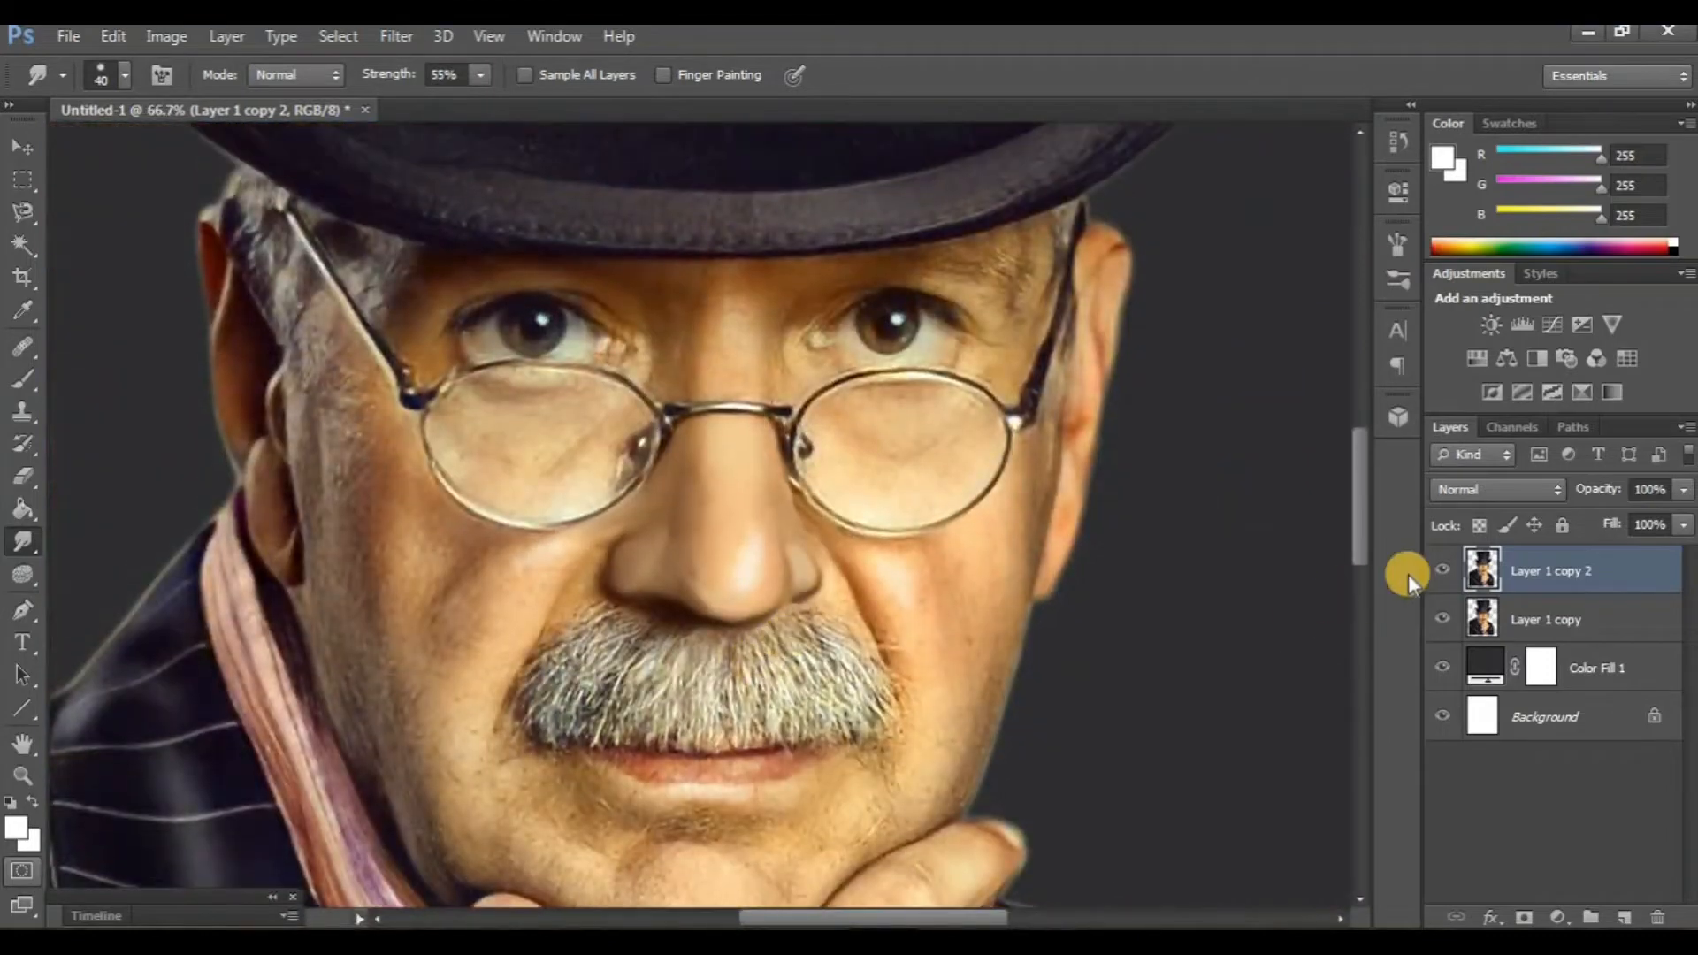
click(1445, 585)
click(1445, 585)
click(1445, 586)
click(1445, 585)
scroll(698, 561, down, 3)
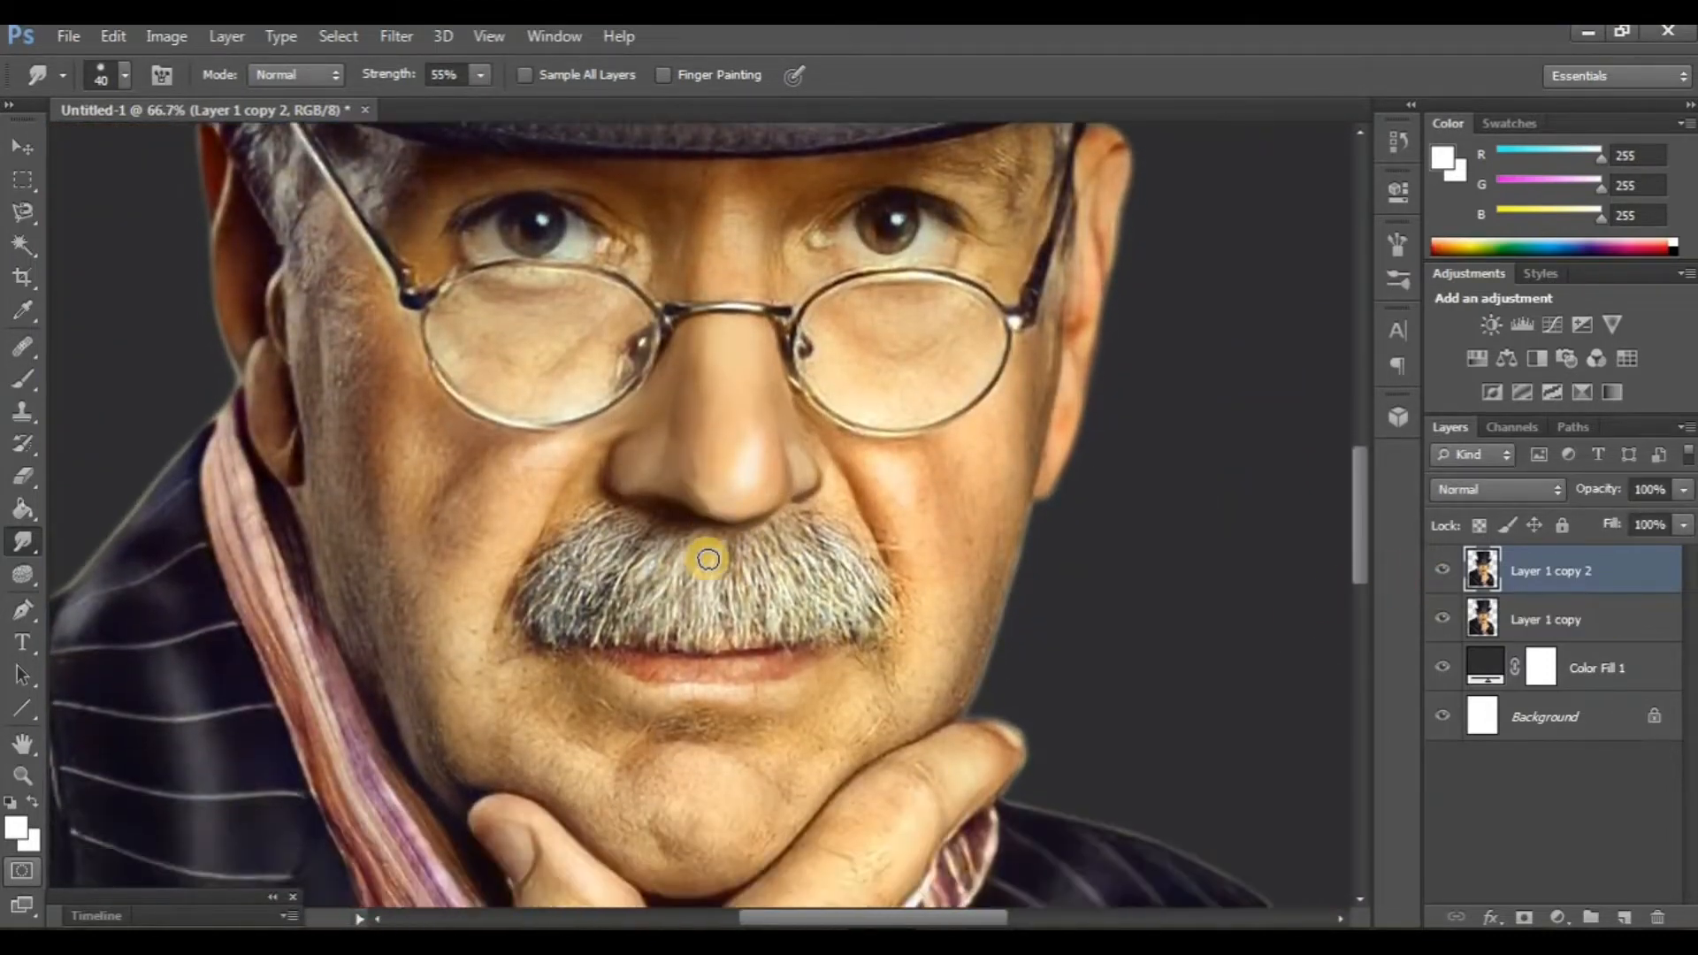
Switch the Smudge tool to a round tip and smooth the skin between nose and cheek at 20 px and 55% strength
key(ctrl+plus)
key(ctrl+plus)
scroll(796, 566, right, 6)
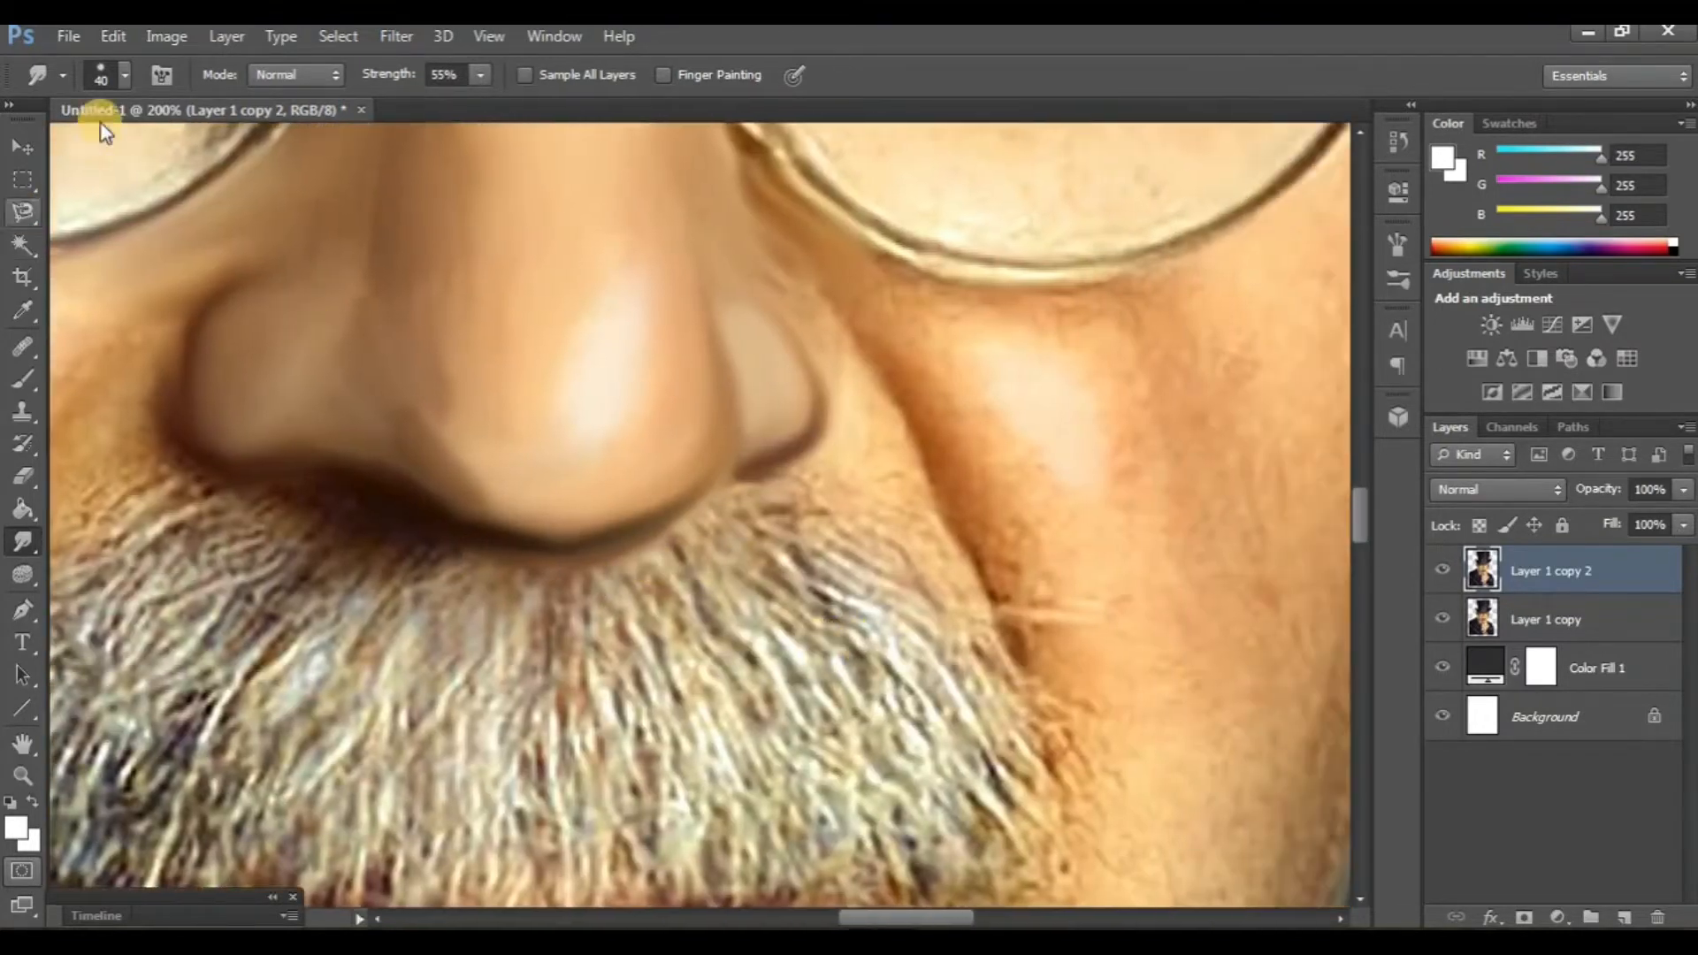
click(124, 76)
scroll(296, 333, up, 3)
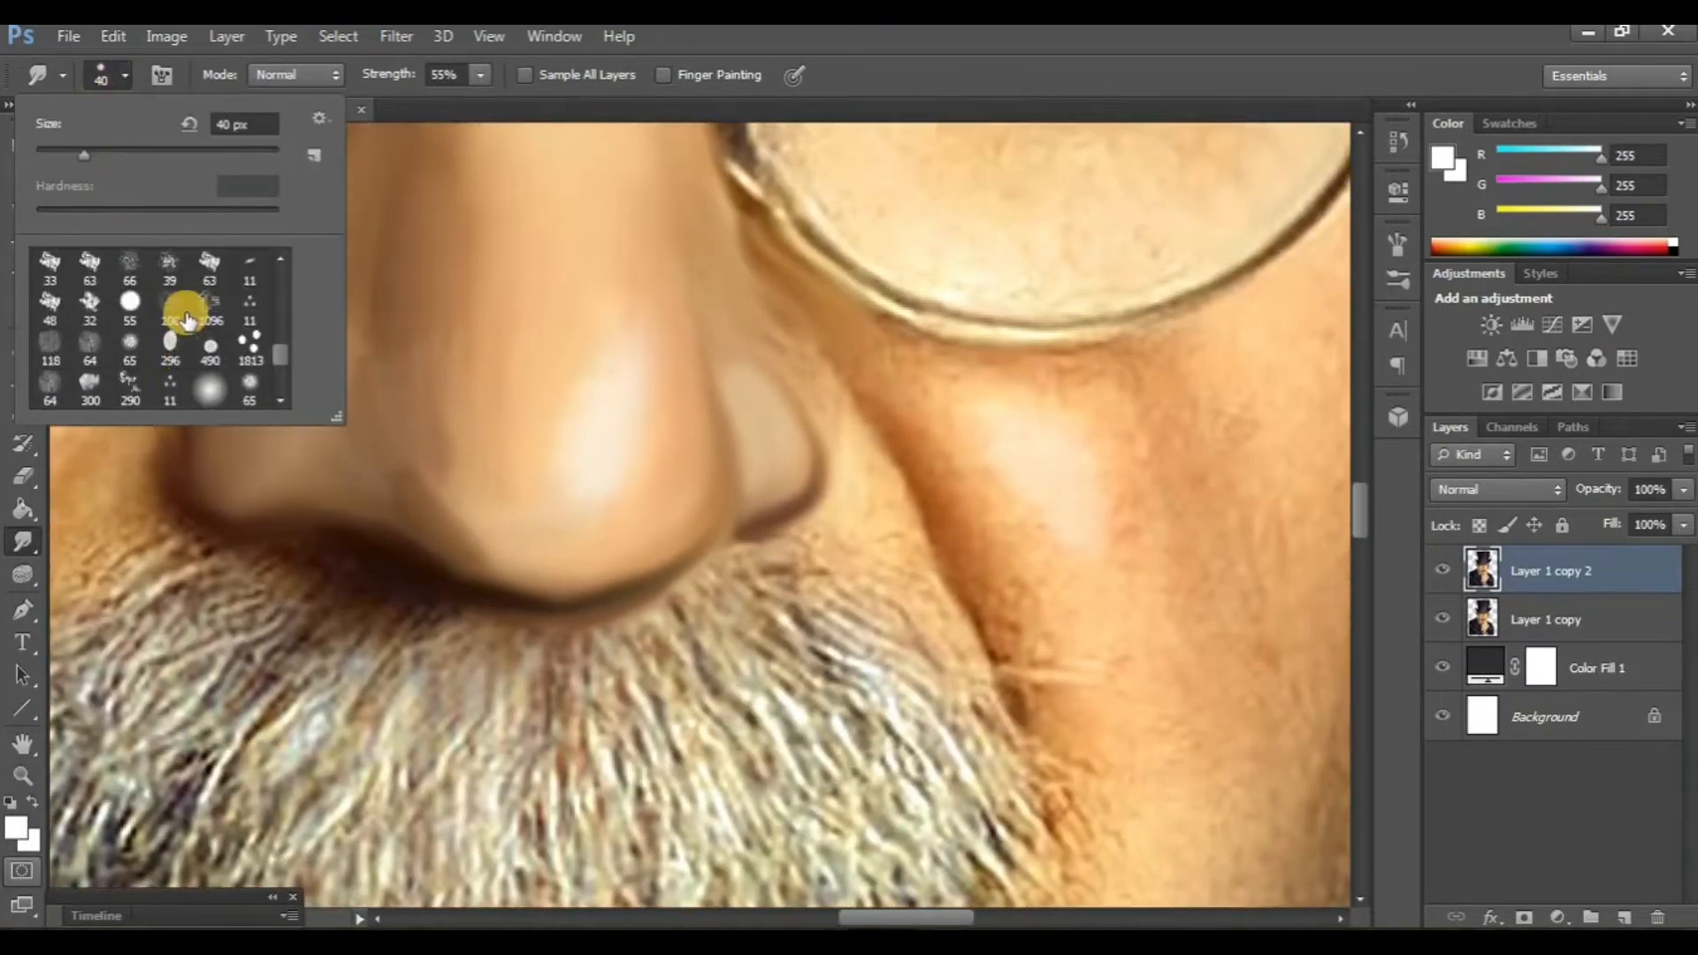
double_click(216, 266)
drag(864, 557, 778, 500)
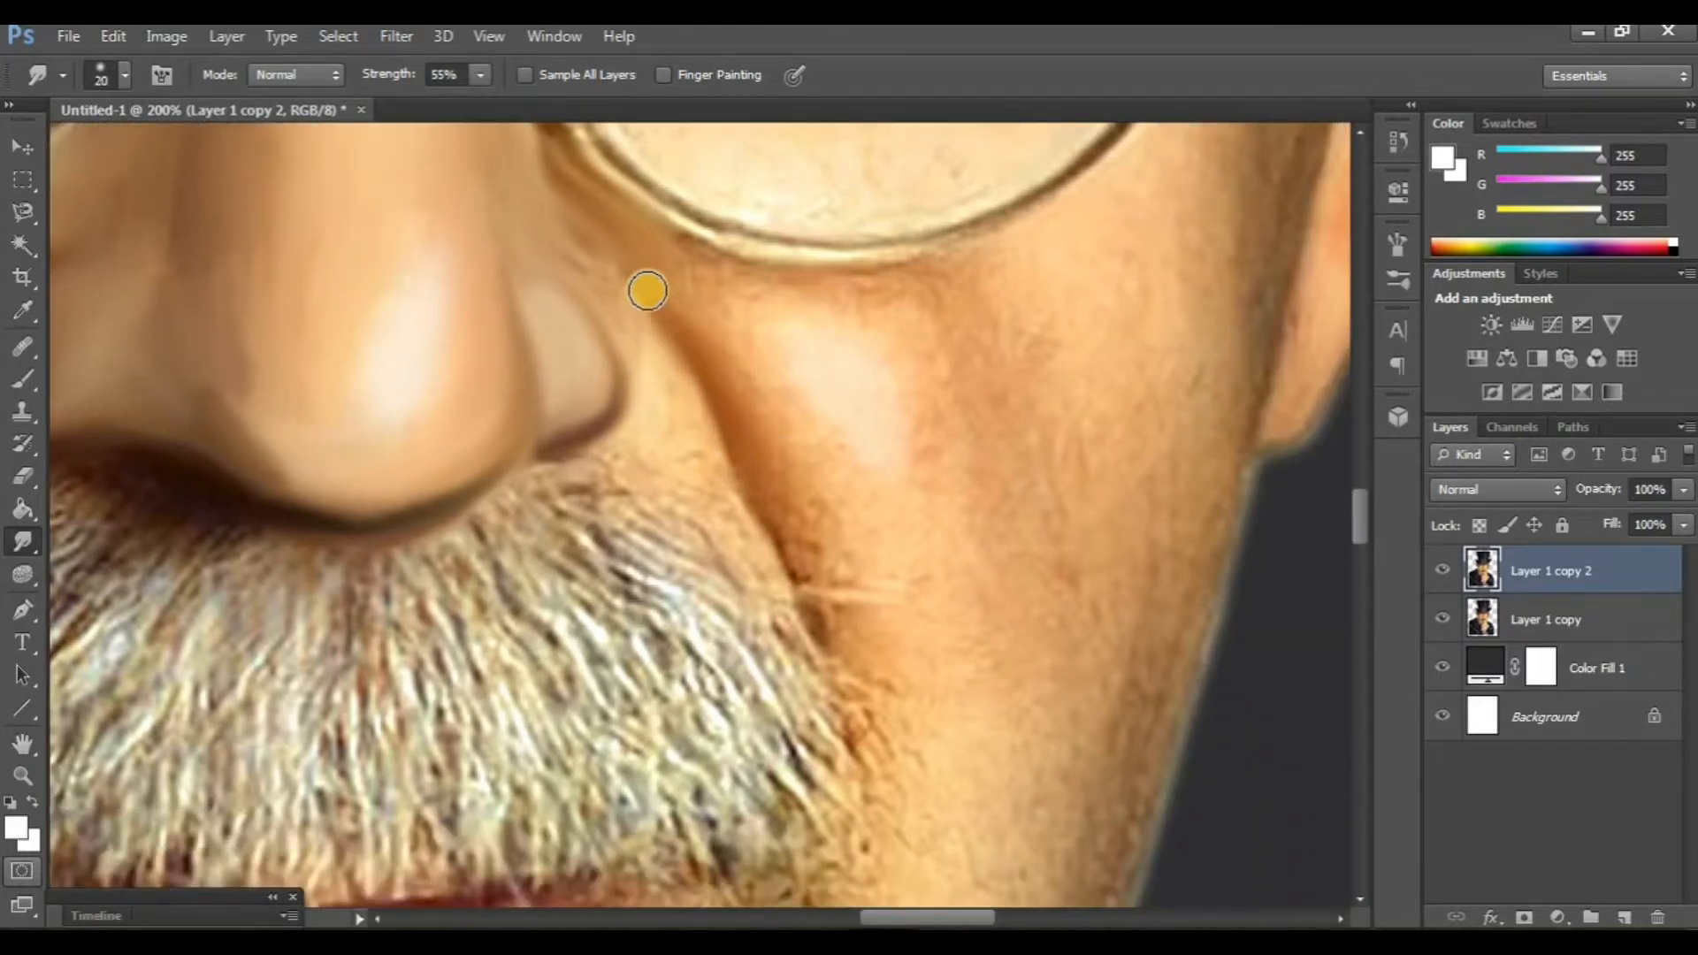
Duplicate Layer 1 copy 2 and hide the original beneath the duplicate
scroll(720, 367, down, 2)
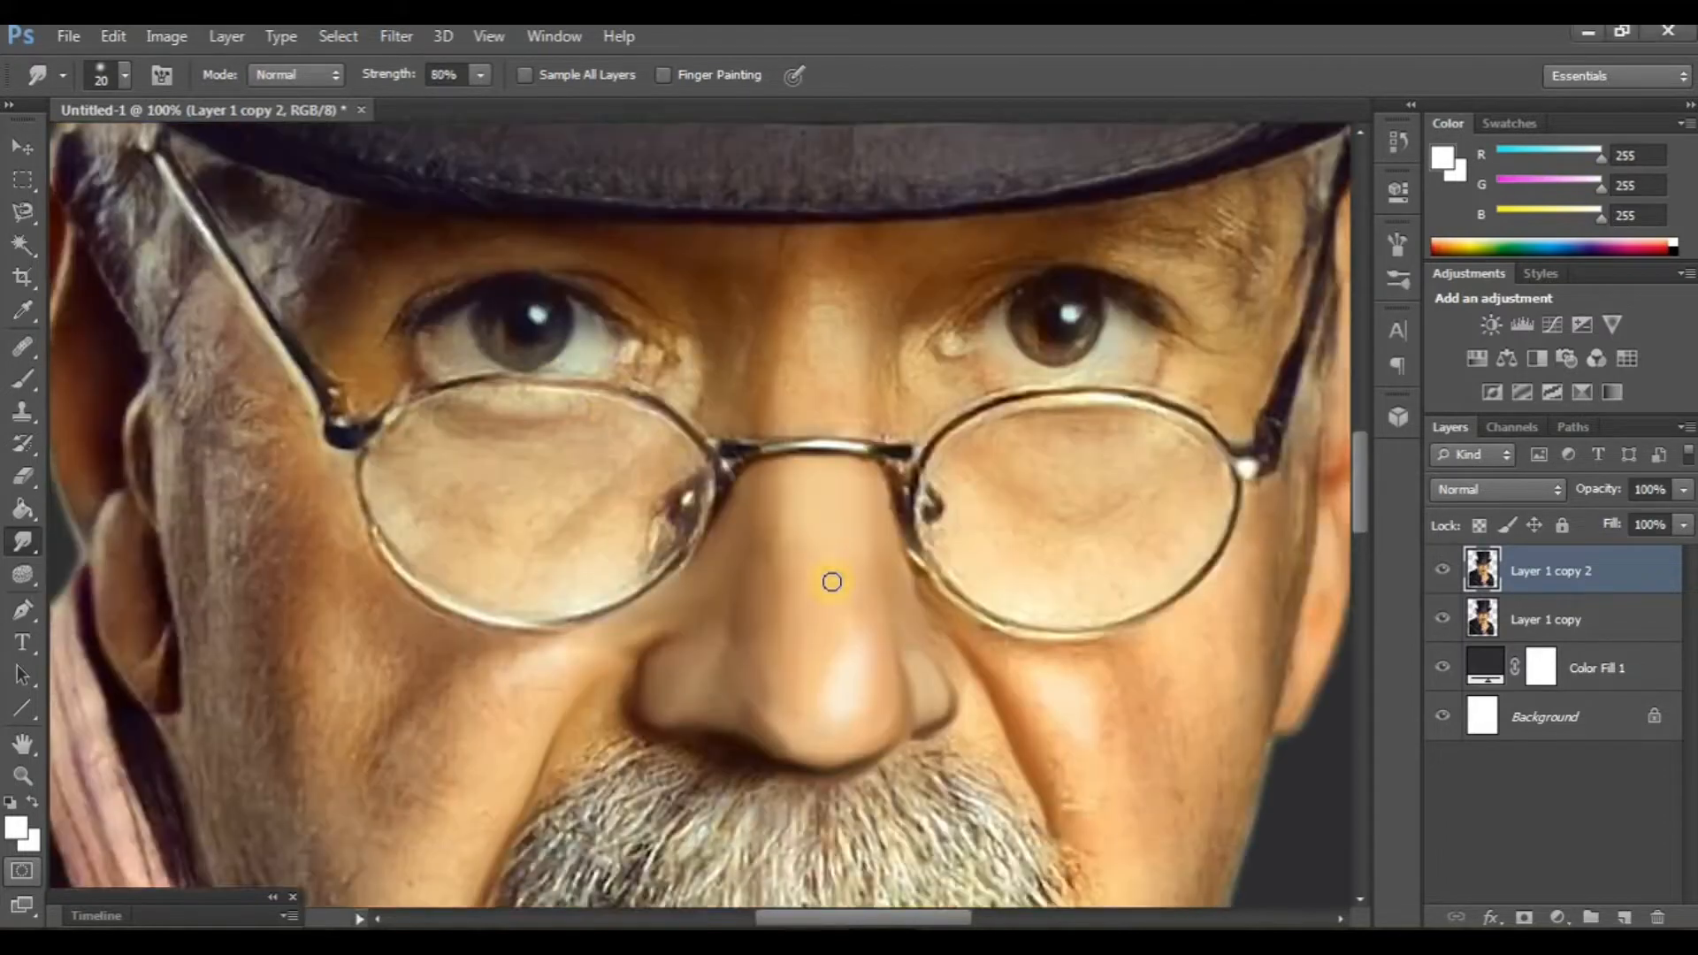
scroll(830, 580, up, 2)
key(ctrl+plus)
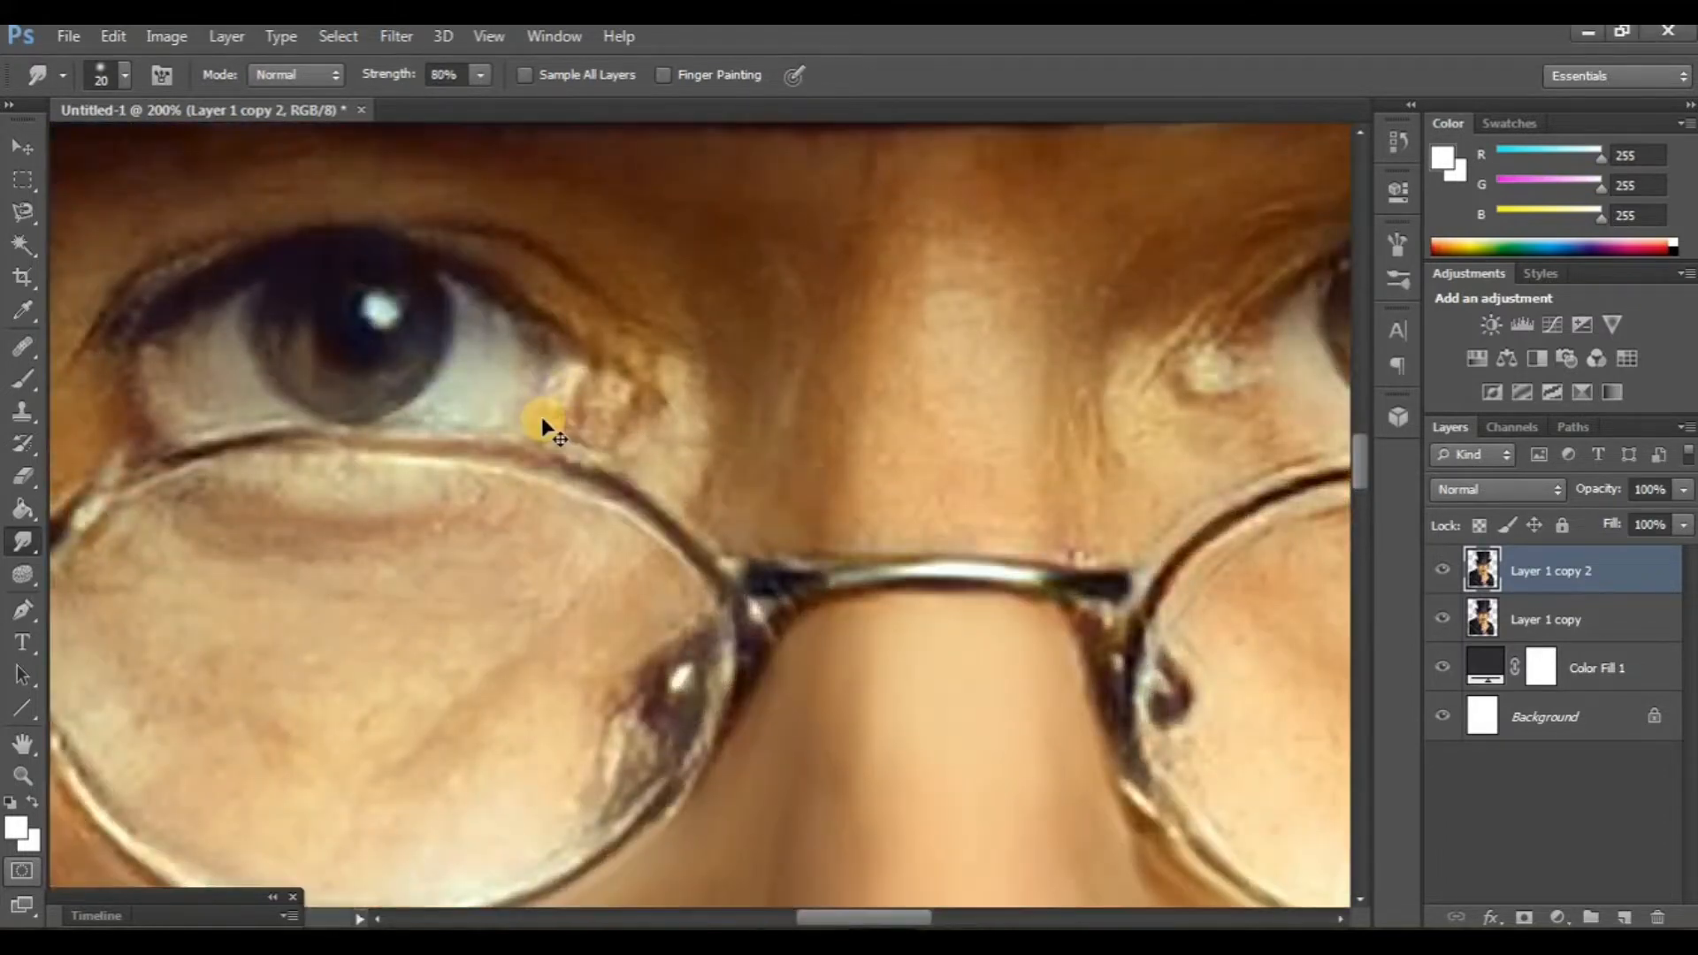
scroll(536, 417, left, 4)
scroll(525, 414, up, 2)
key(ctrl+j)
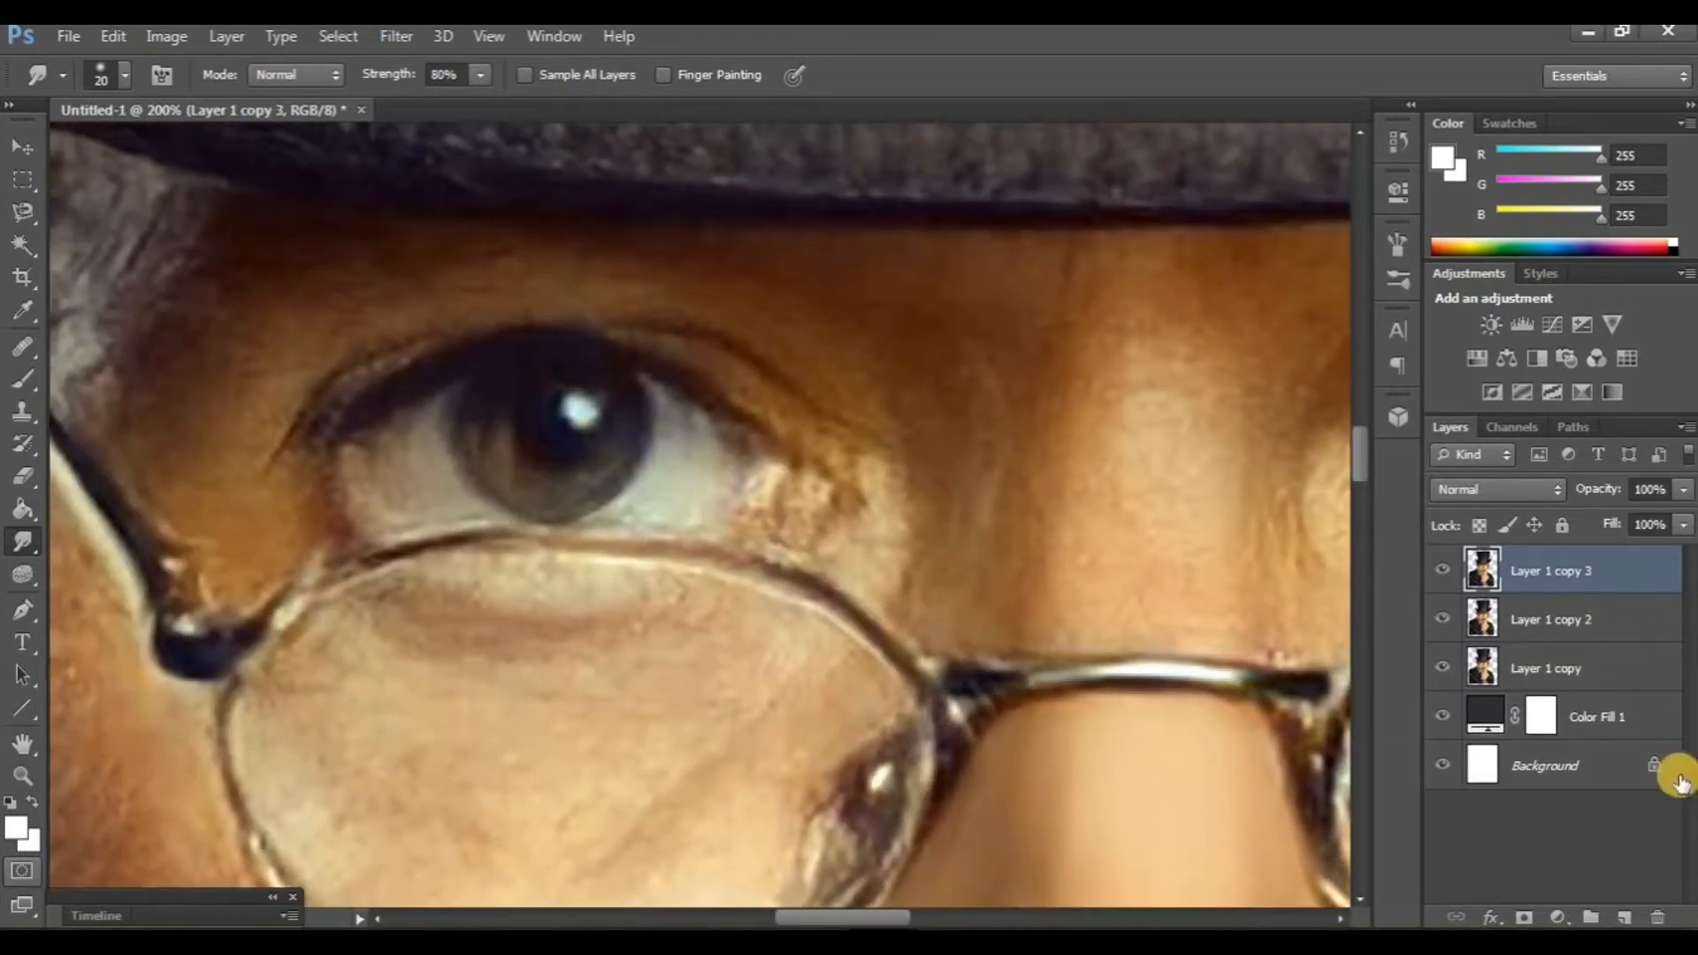
click(1442, 620)
Smudge the upper lash line and inner corner of the eye on the image's left with a 10 px brush at 80% strength
scroll(542, 402, up, 1)
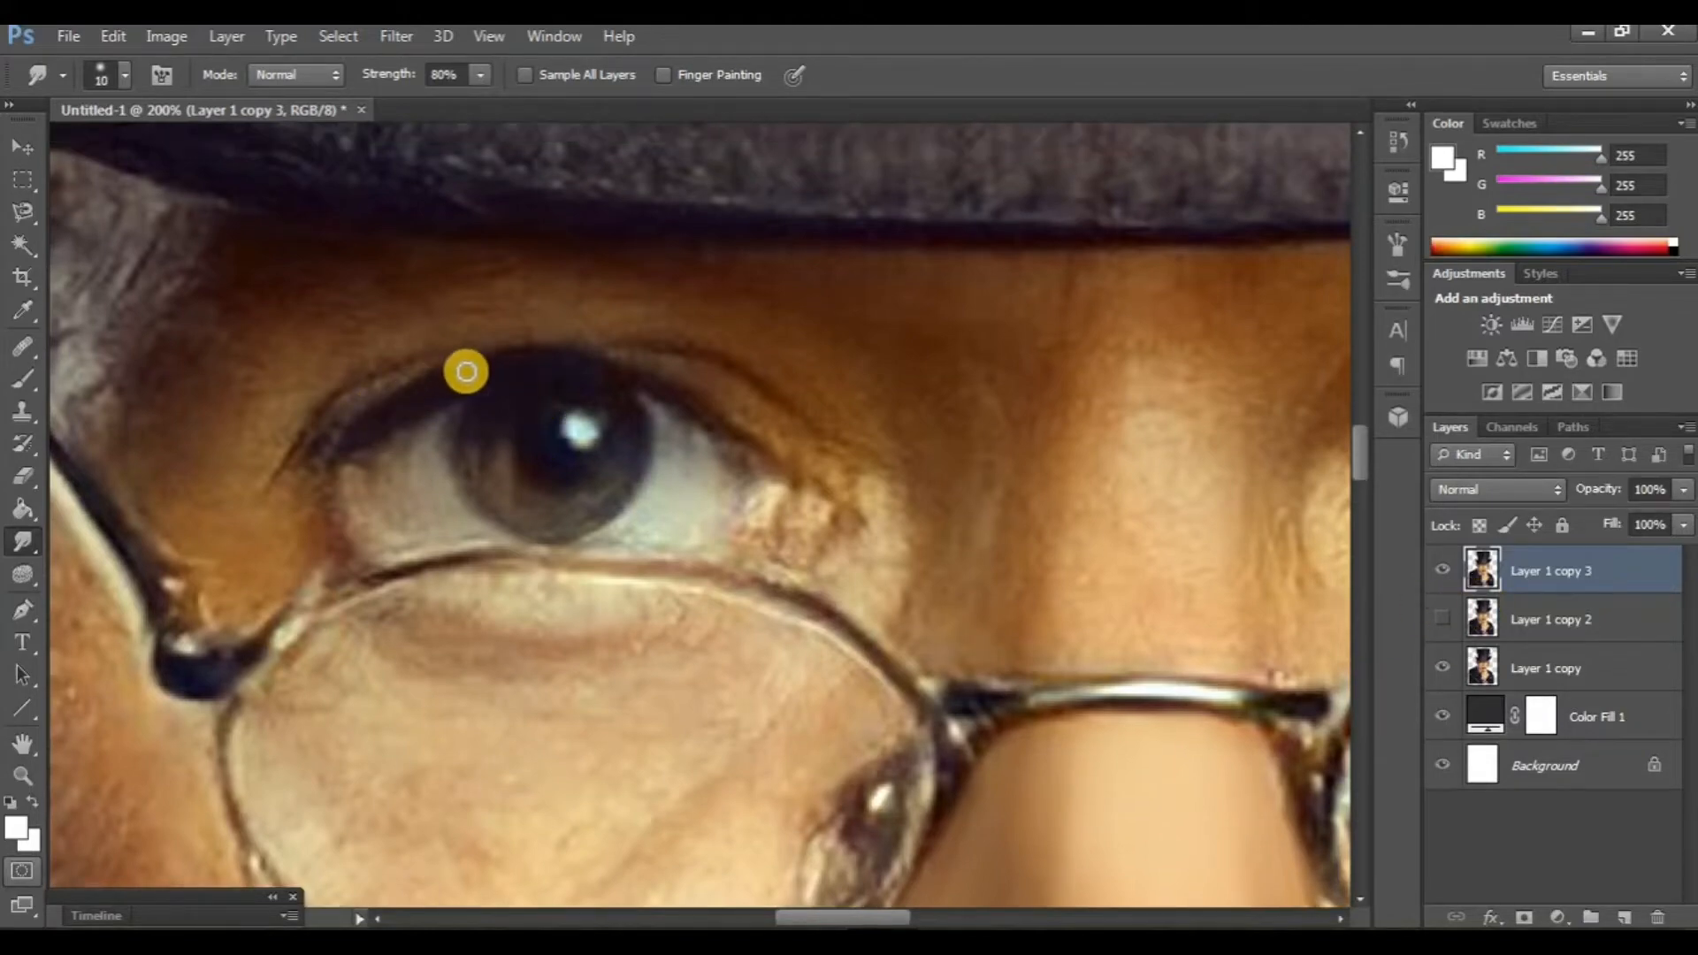
drag(749, 440, 816, 476)
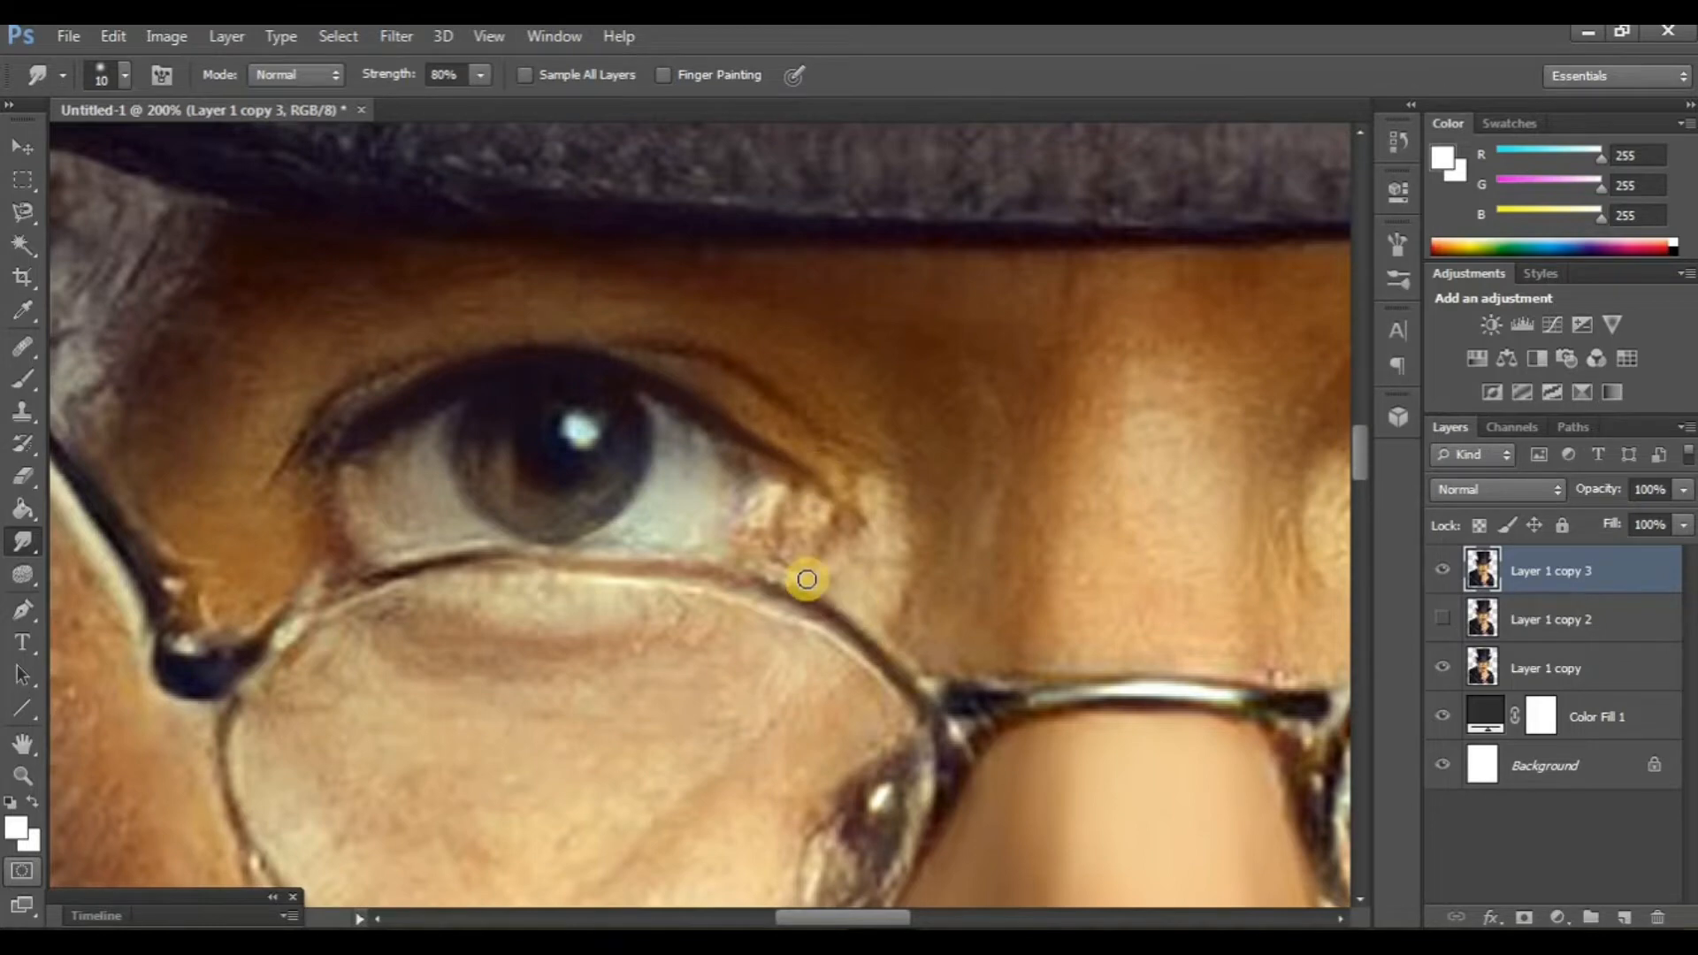
scroll(530, 518, down, 3)
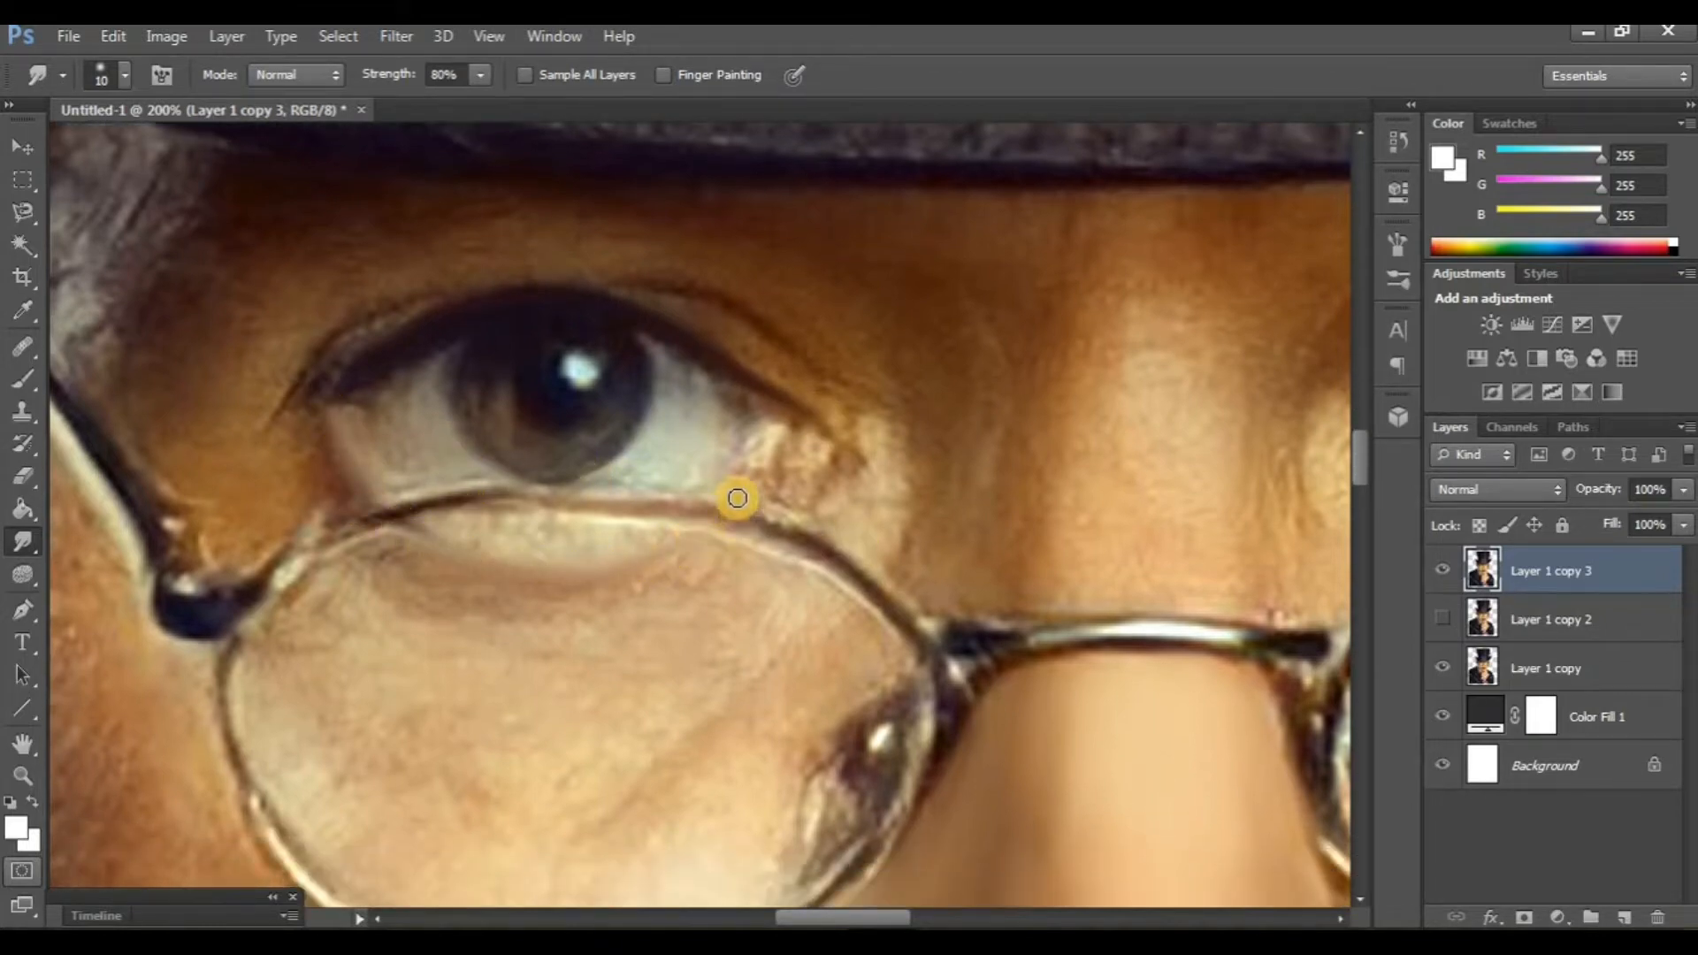
drag(770, 398, 838, 438)
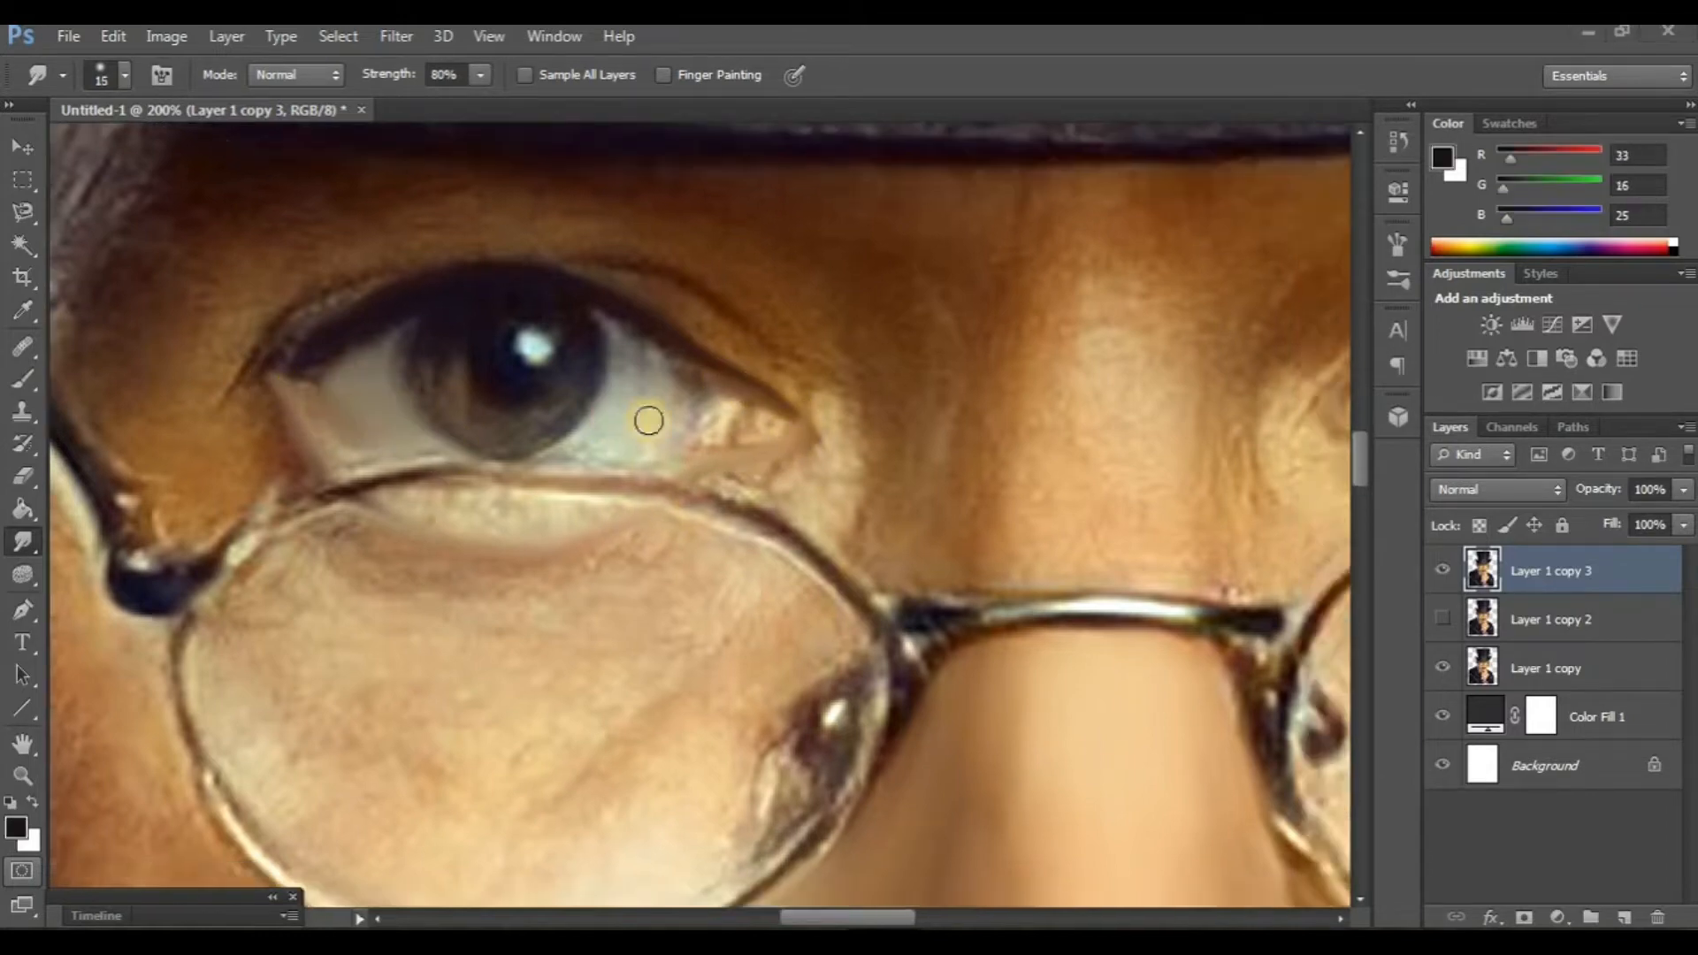
Smooth the eye white, lower lid, upper glasses rim and outer eye corner at 15 px, and enlarge the brush to 20 px
mouse_move(649, 421)
mouse_down()
mouse_move(622, 348)
mouse_move(679, 404)
mouse_up()
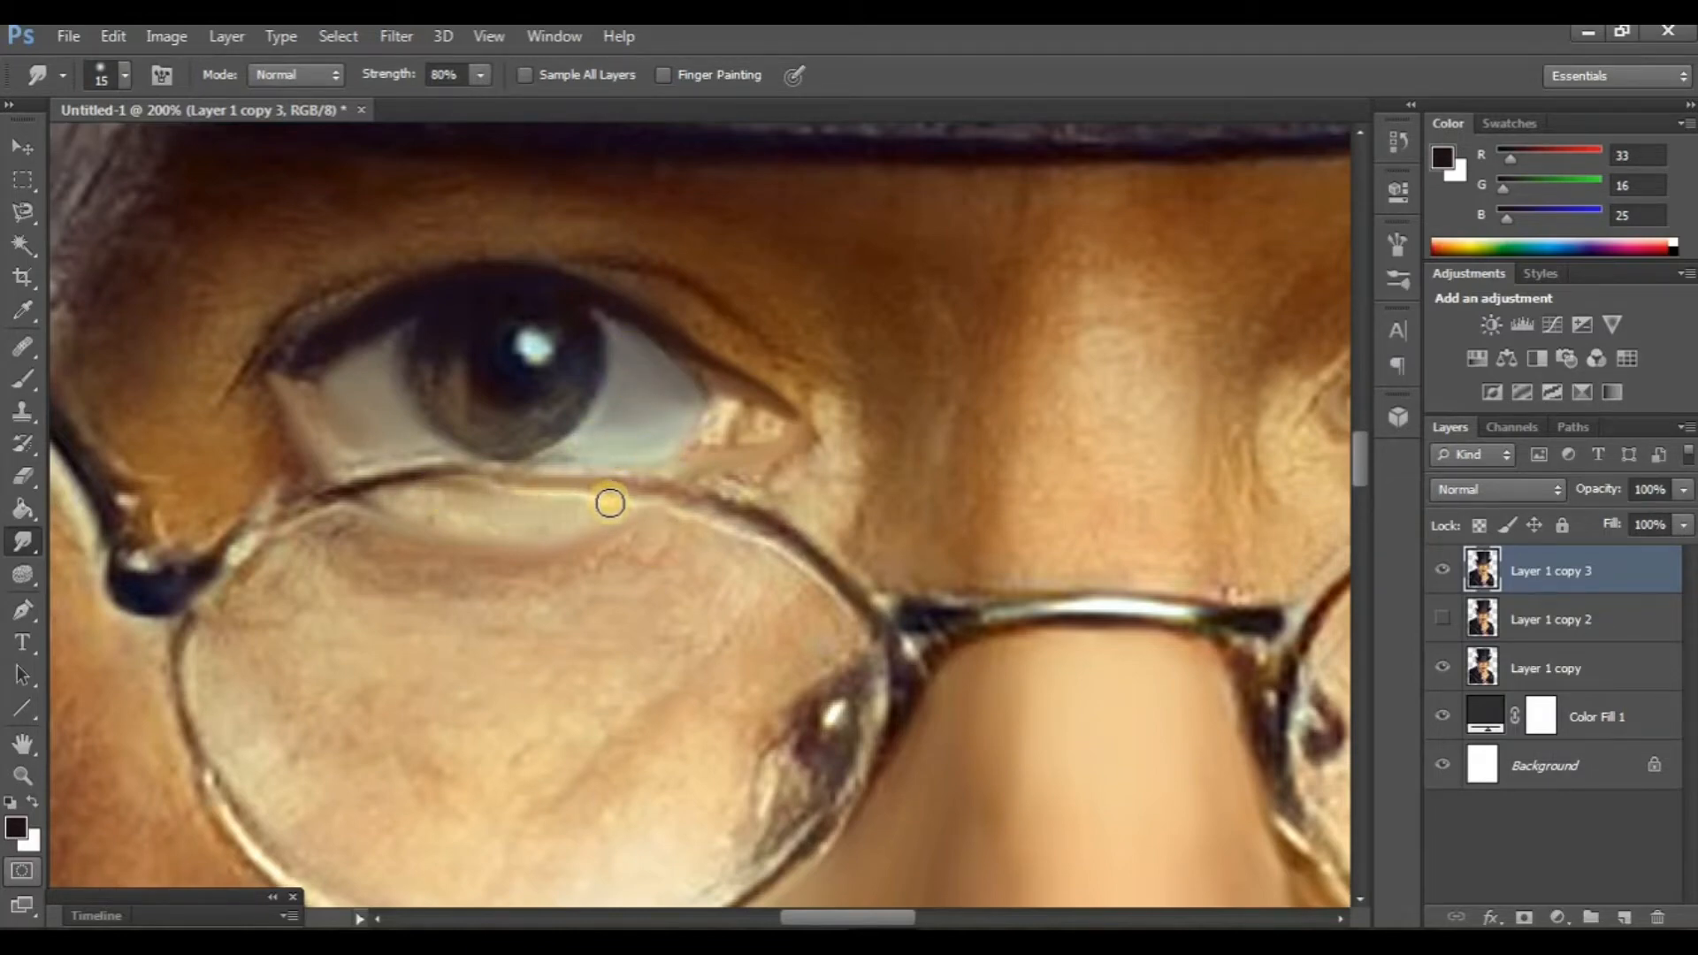
mouse_move(402, 481)
mouse_down()
mouse_move(304, 501)
mouse_move(481, 478)
mouse_move(663, 499)
mouse_move(777, 523)
mouse_move(849, 576)
mouse_move(780, 576)
mouse_up()
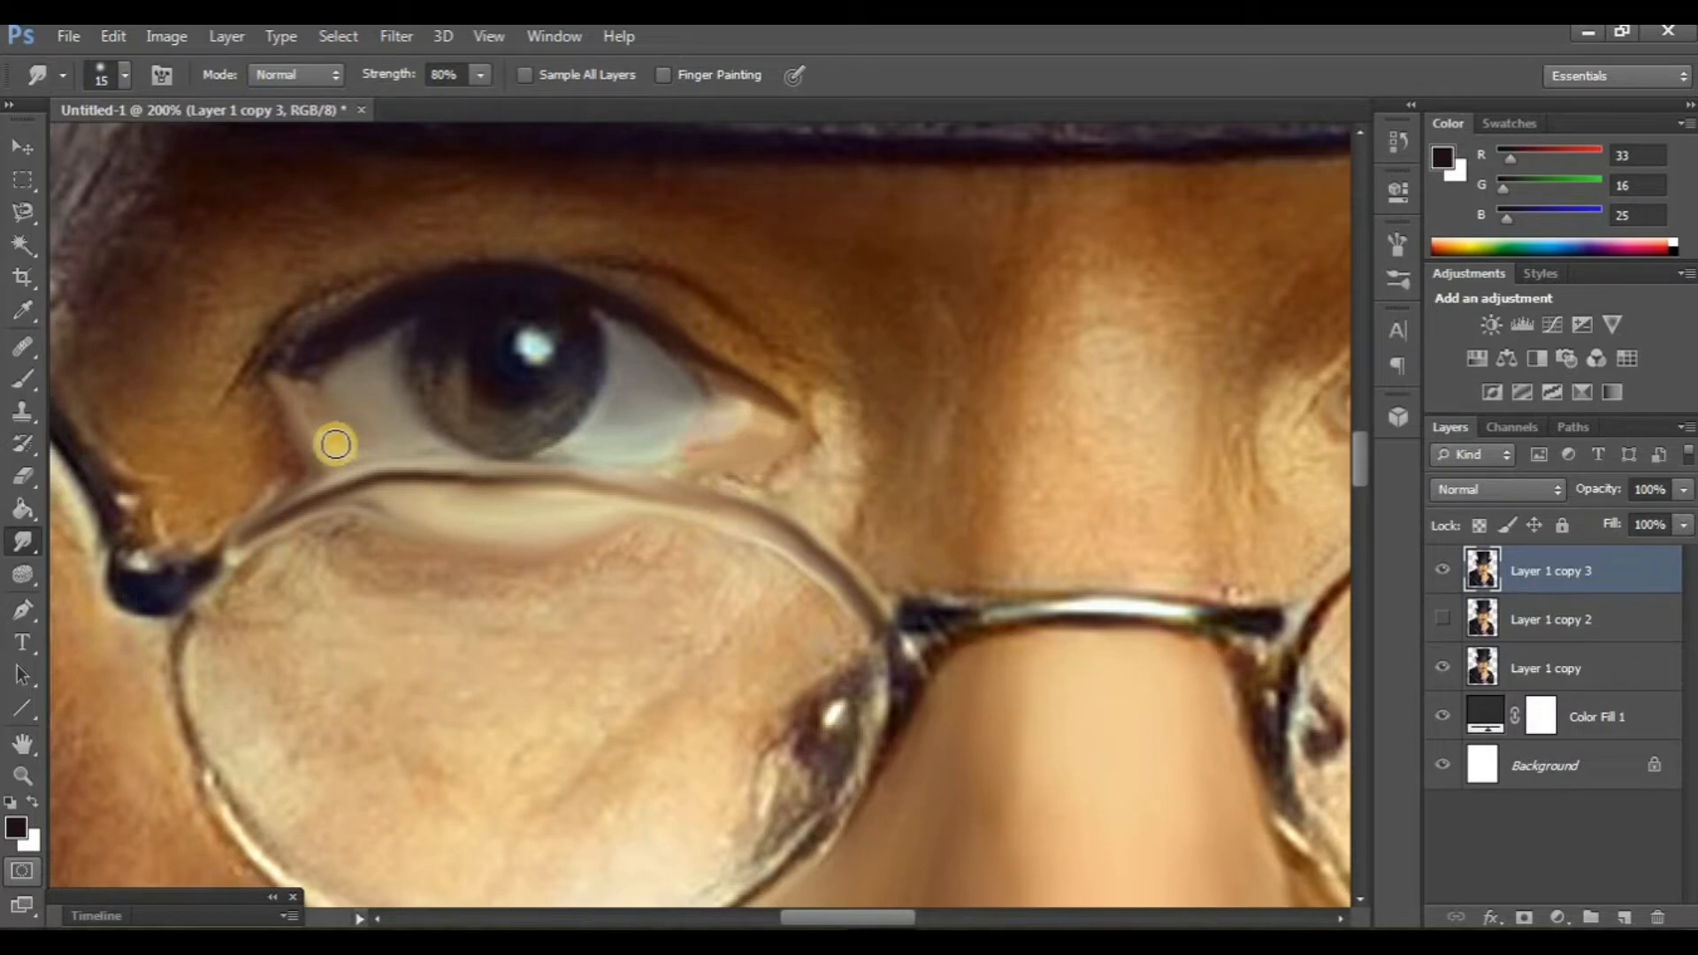
drag(336, 444, 293, 382)
mouse_move(768, 550)
mouse_down()
mouse_move(682, 611)
mouse_move(720, 636)
mouse_up()
key(])
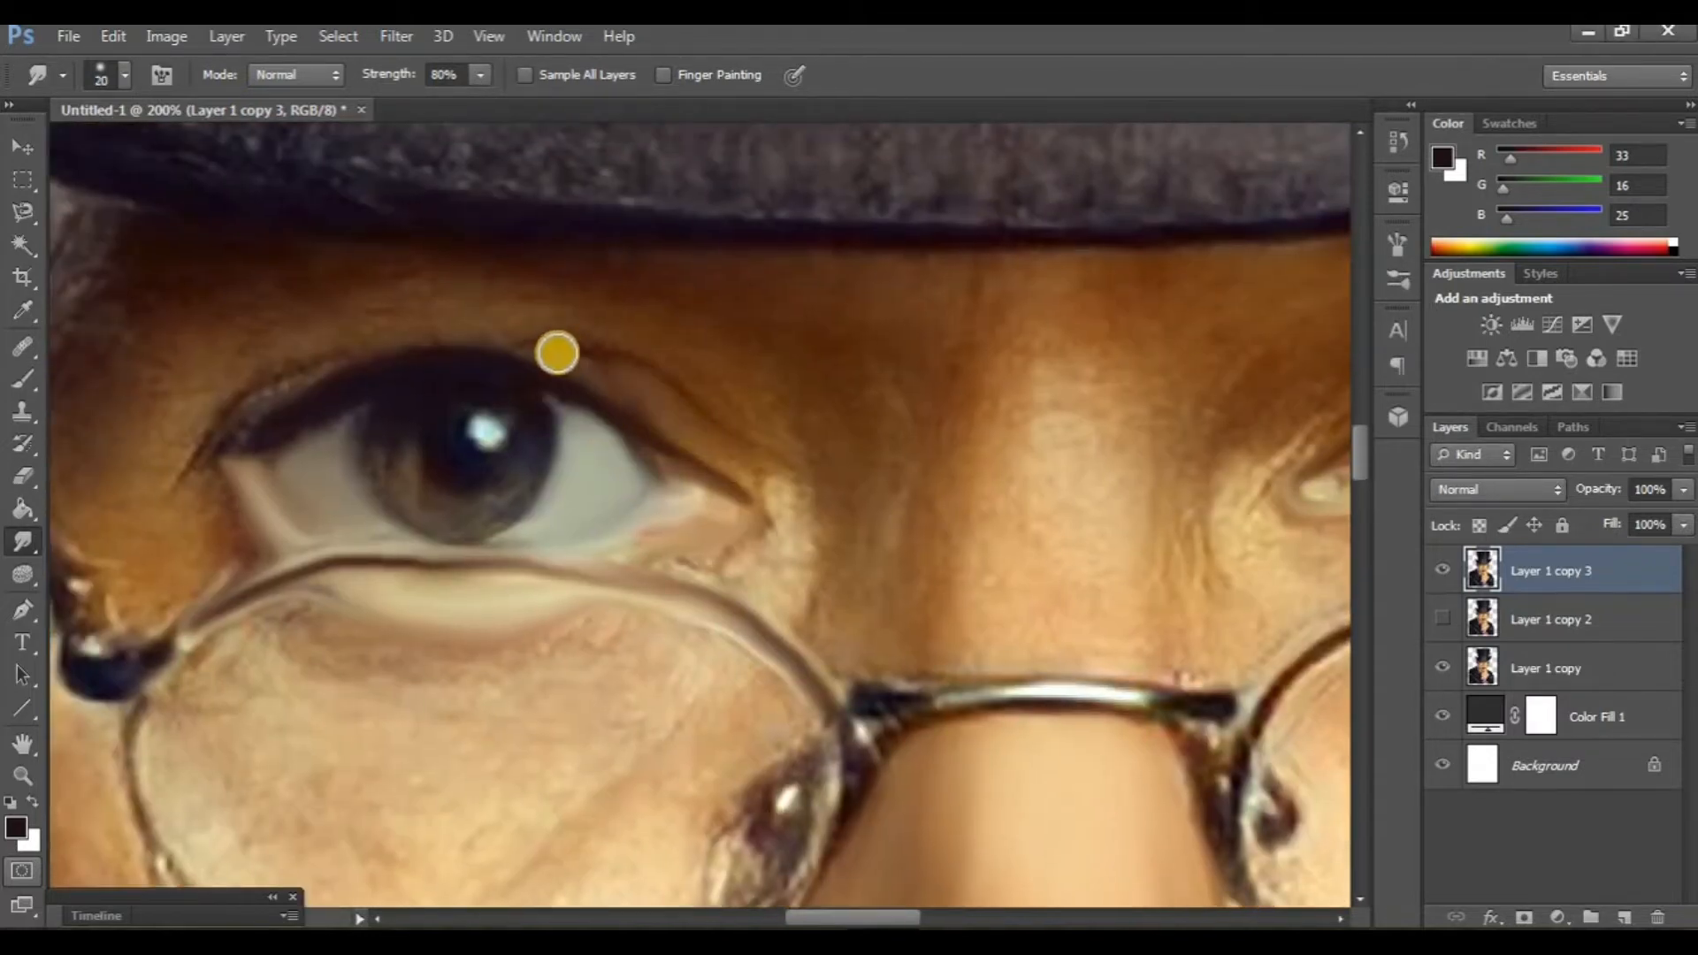
Smooth the skin above and between the eyes with a 30 px Smudge brush, and compare with Layer 1 copy 3 hidden
key(])
key(])
key(ctrl+minus)
key(ctrl+minus)
click(1442, 573)
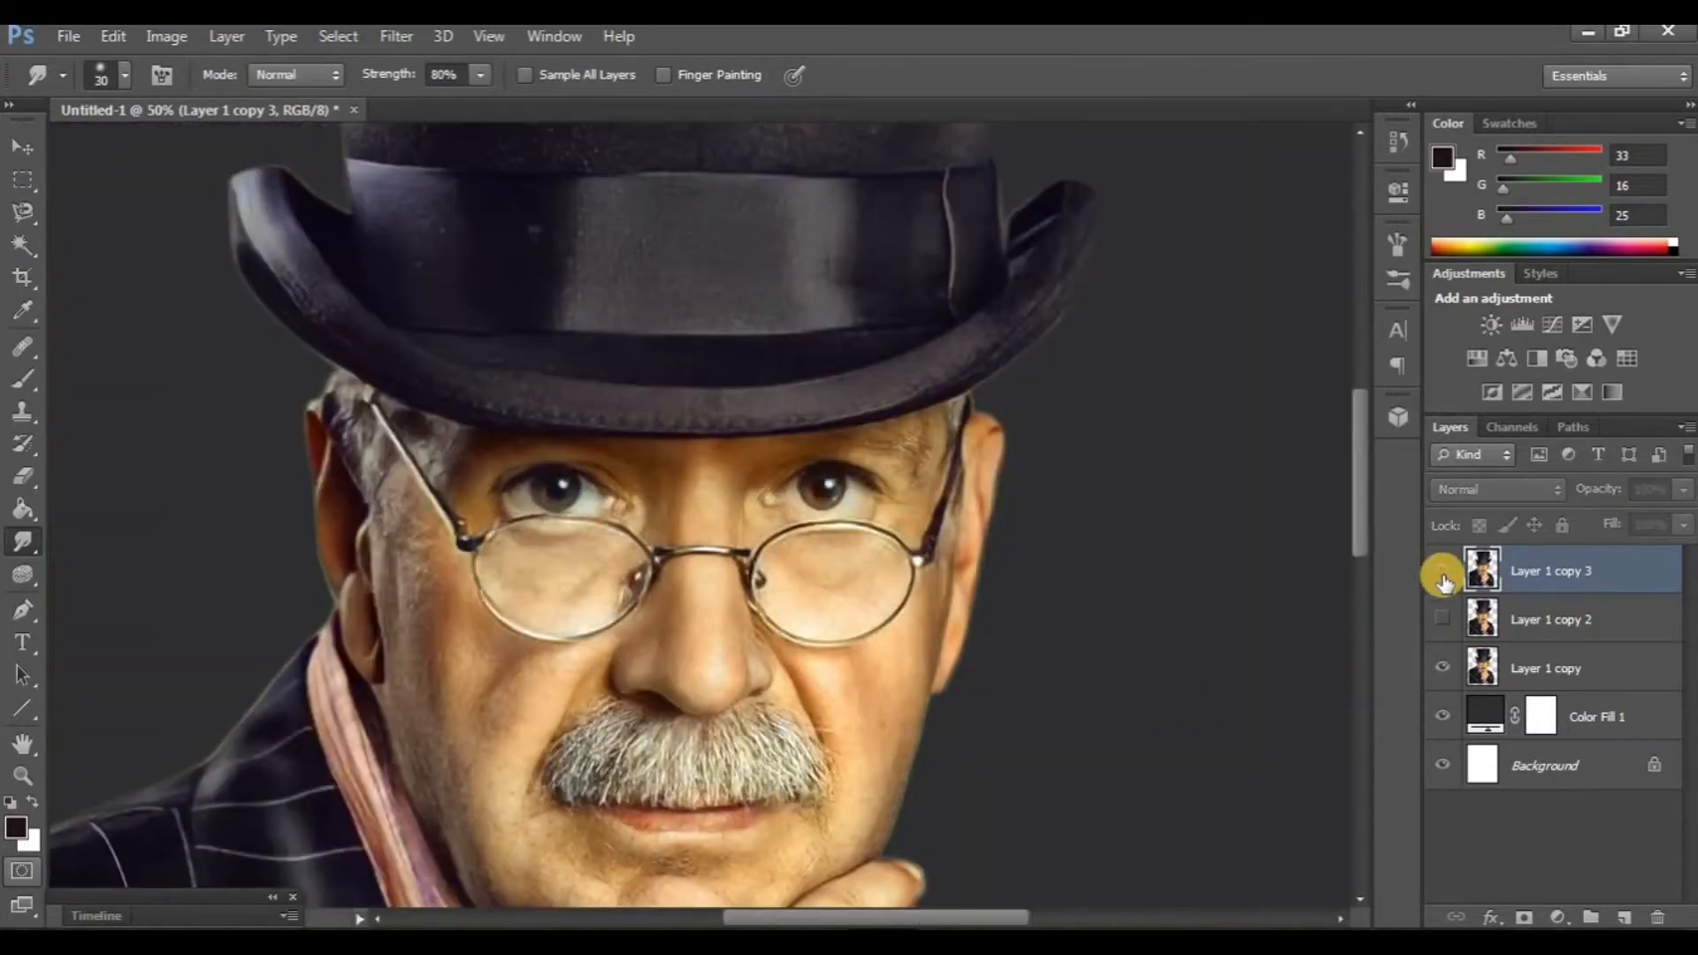
click(1442, 573)
Smudge the lids, lash line and brow of the eye on the image's right at 80% strength, and compare with the layer hidden
key(ctrl+plus)
key(ctrl+plus)
key(ctrl+plus)
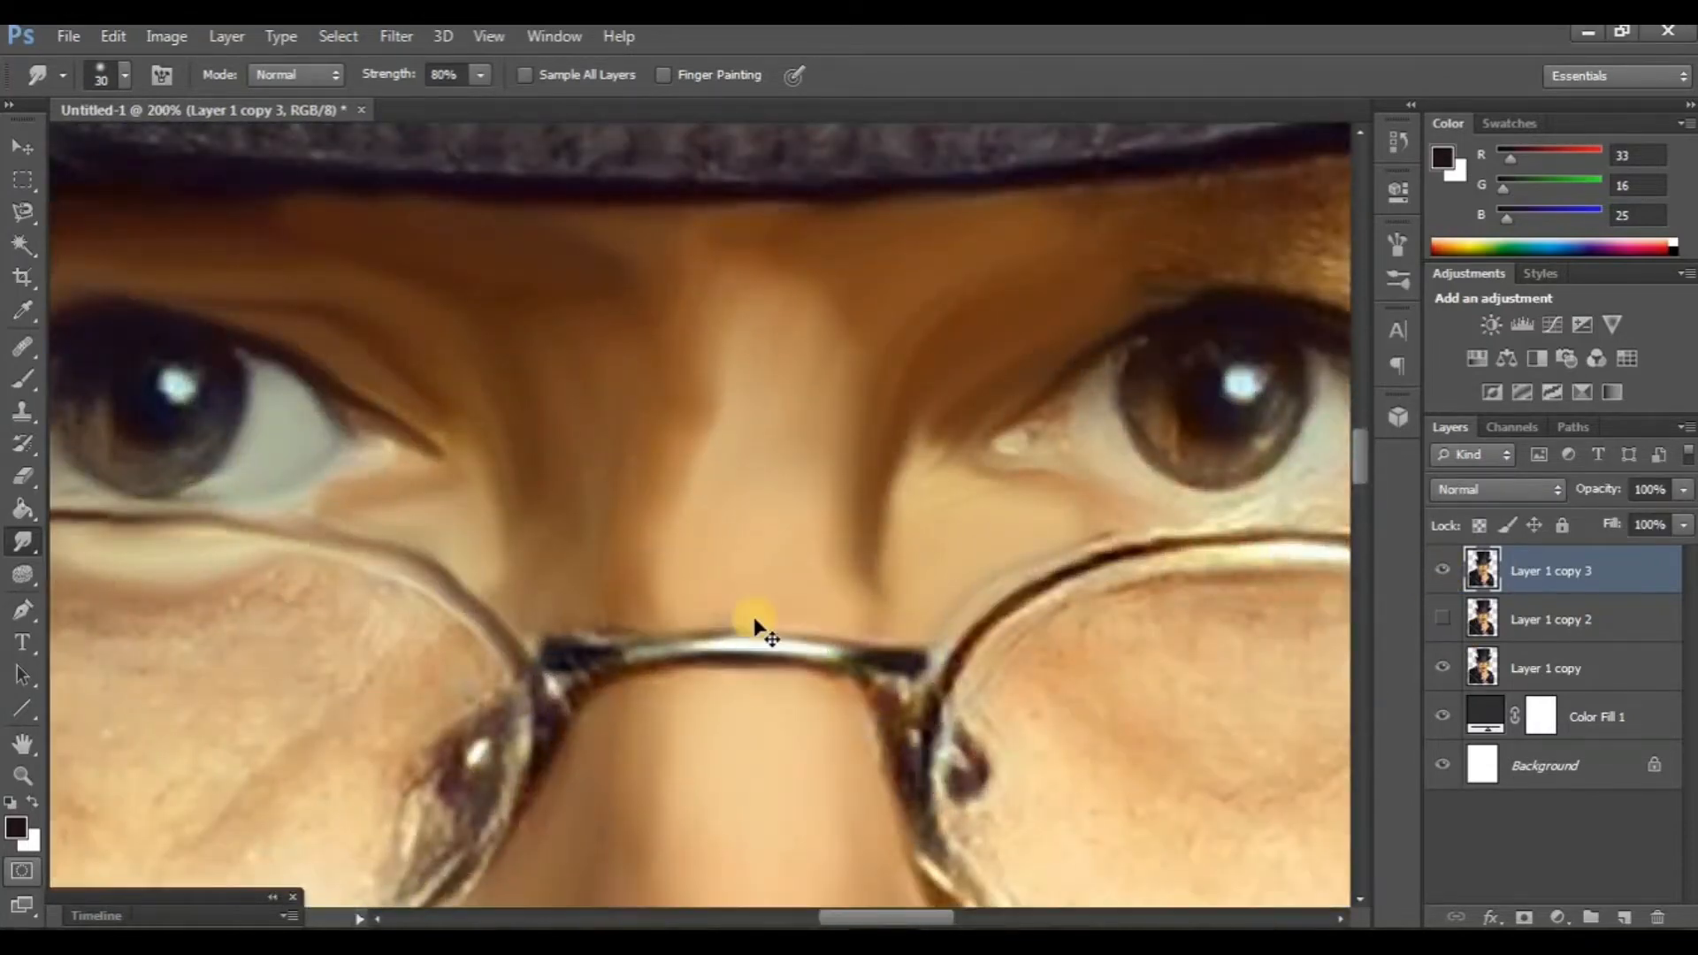
drag(1309, 520, 812, 720)
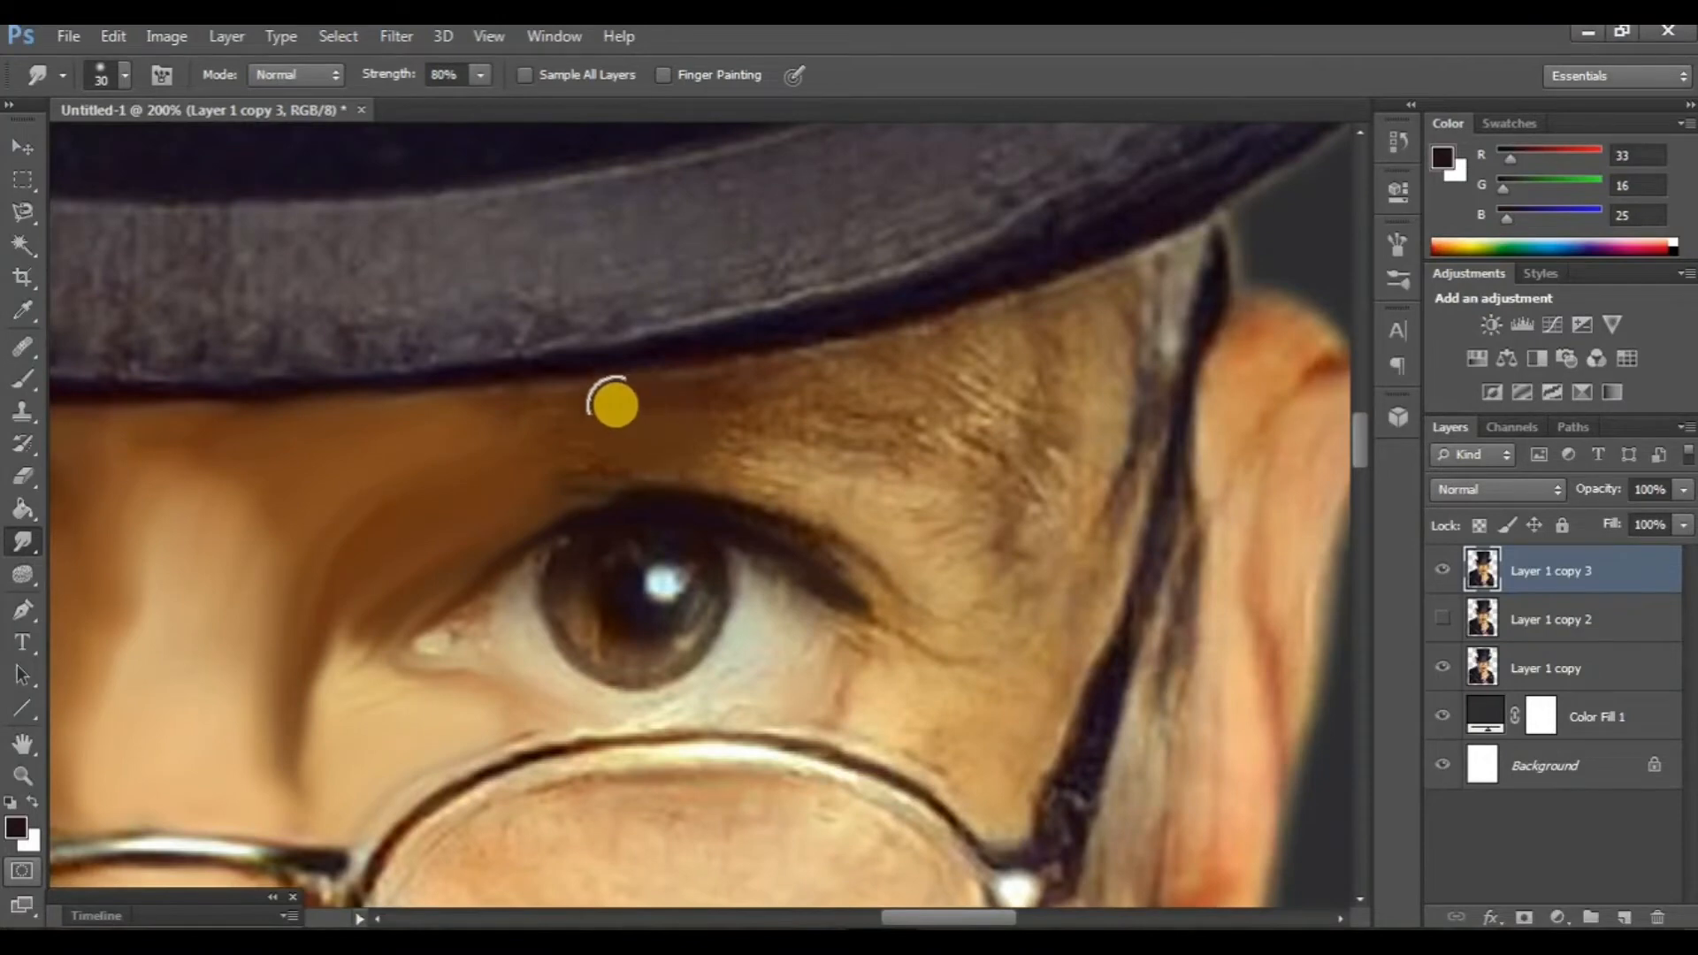
drag(655, 455, 648, 379)
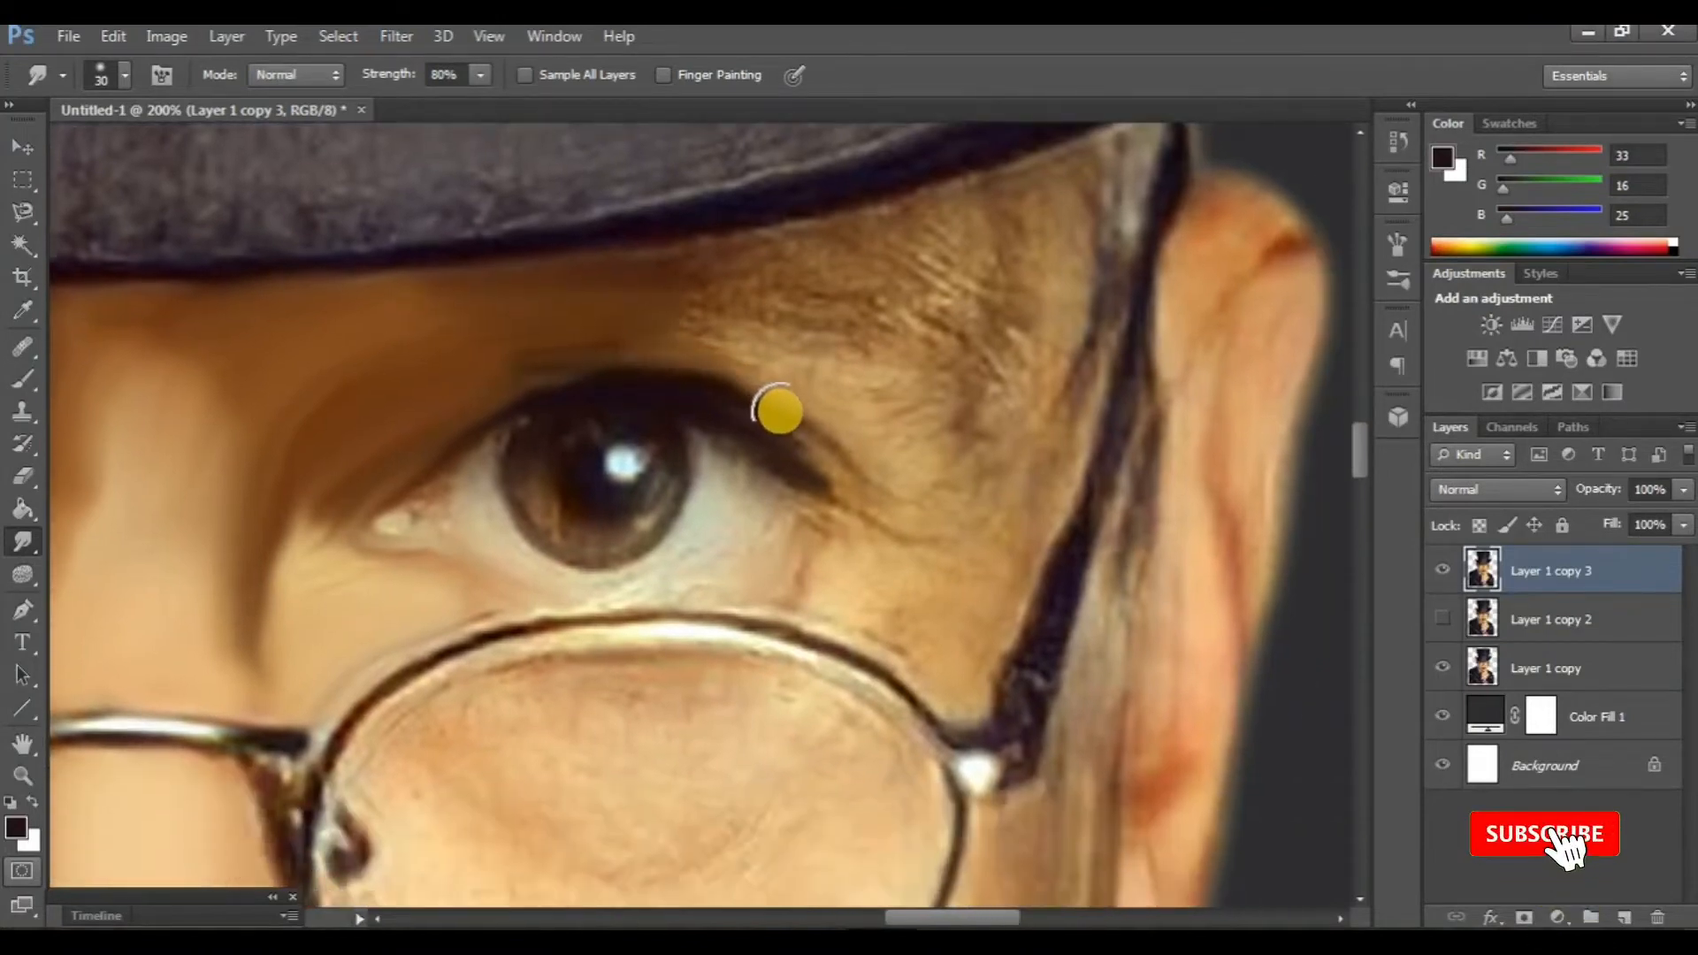
mouse_move(780, 411)
mouse_down()
mouse_move(900, 506)
mouse_move(819, 494)
mouse_move(913, 513)
mouse_up()
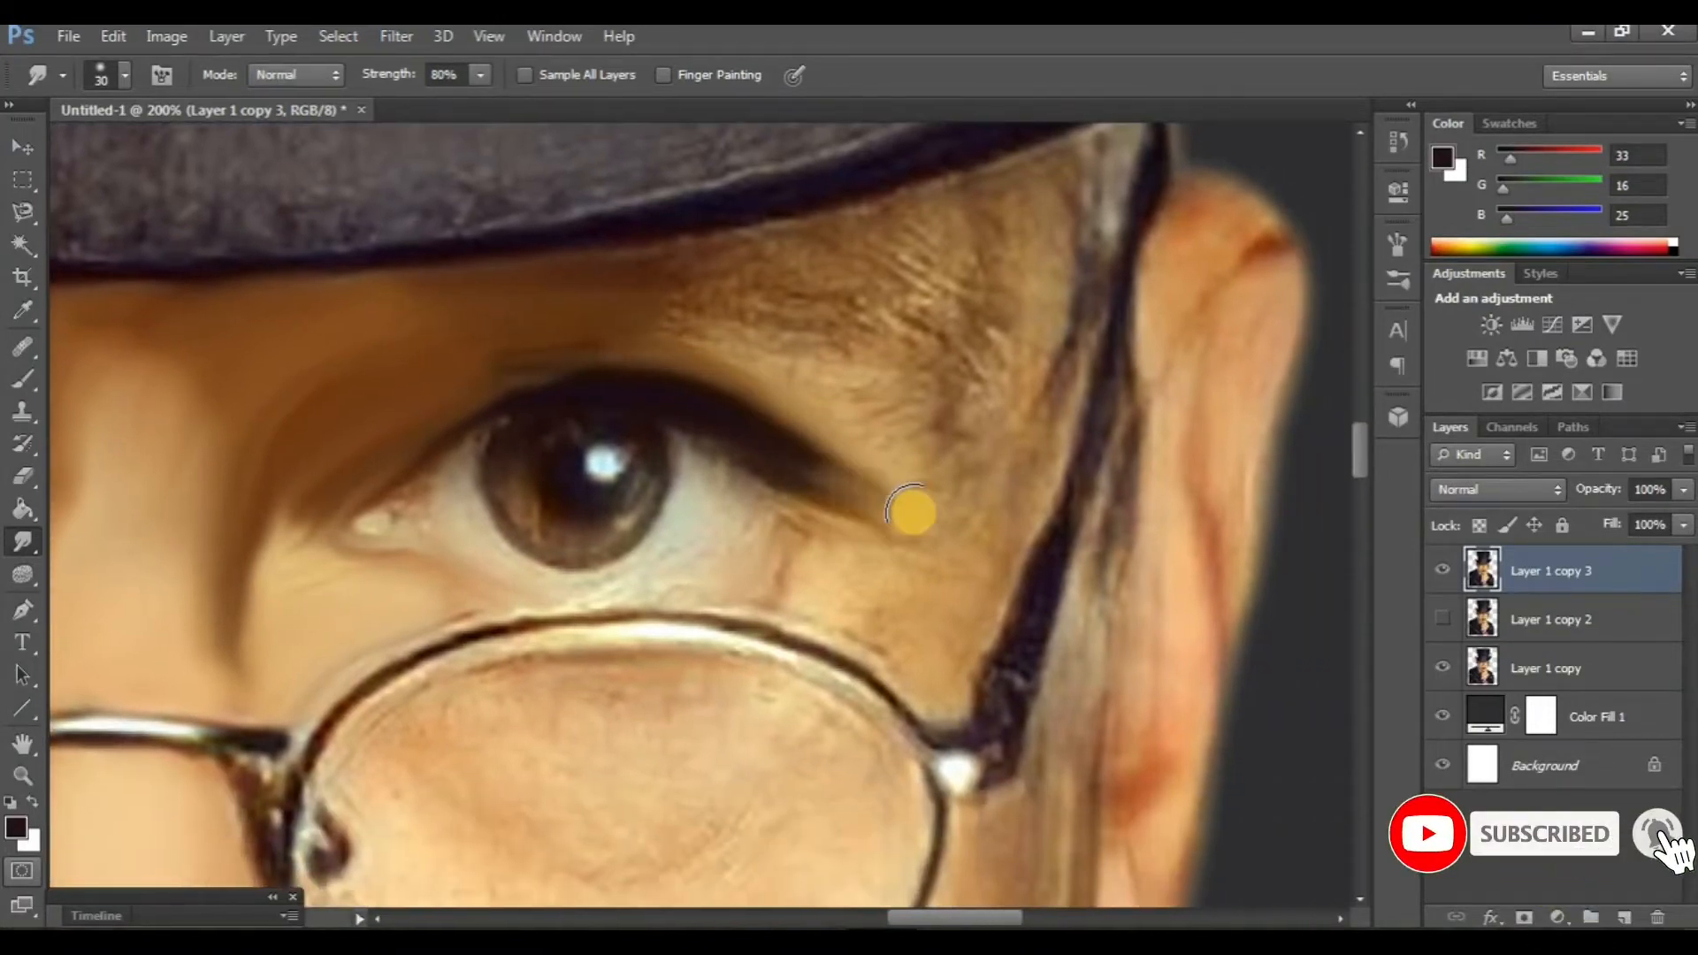
scroll(911, 512, up, 2)
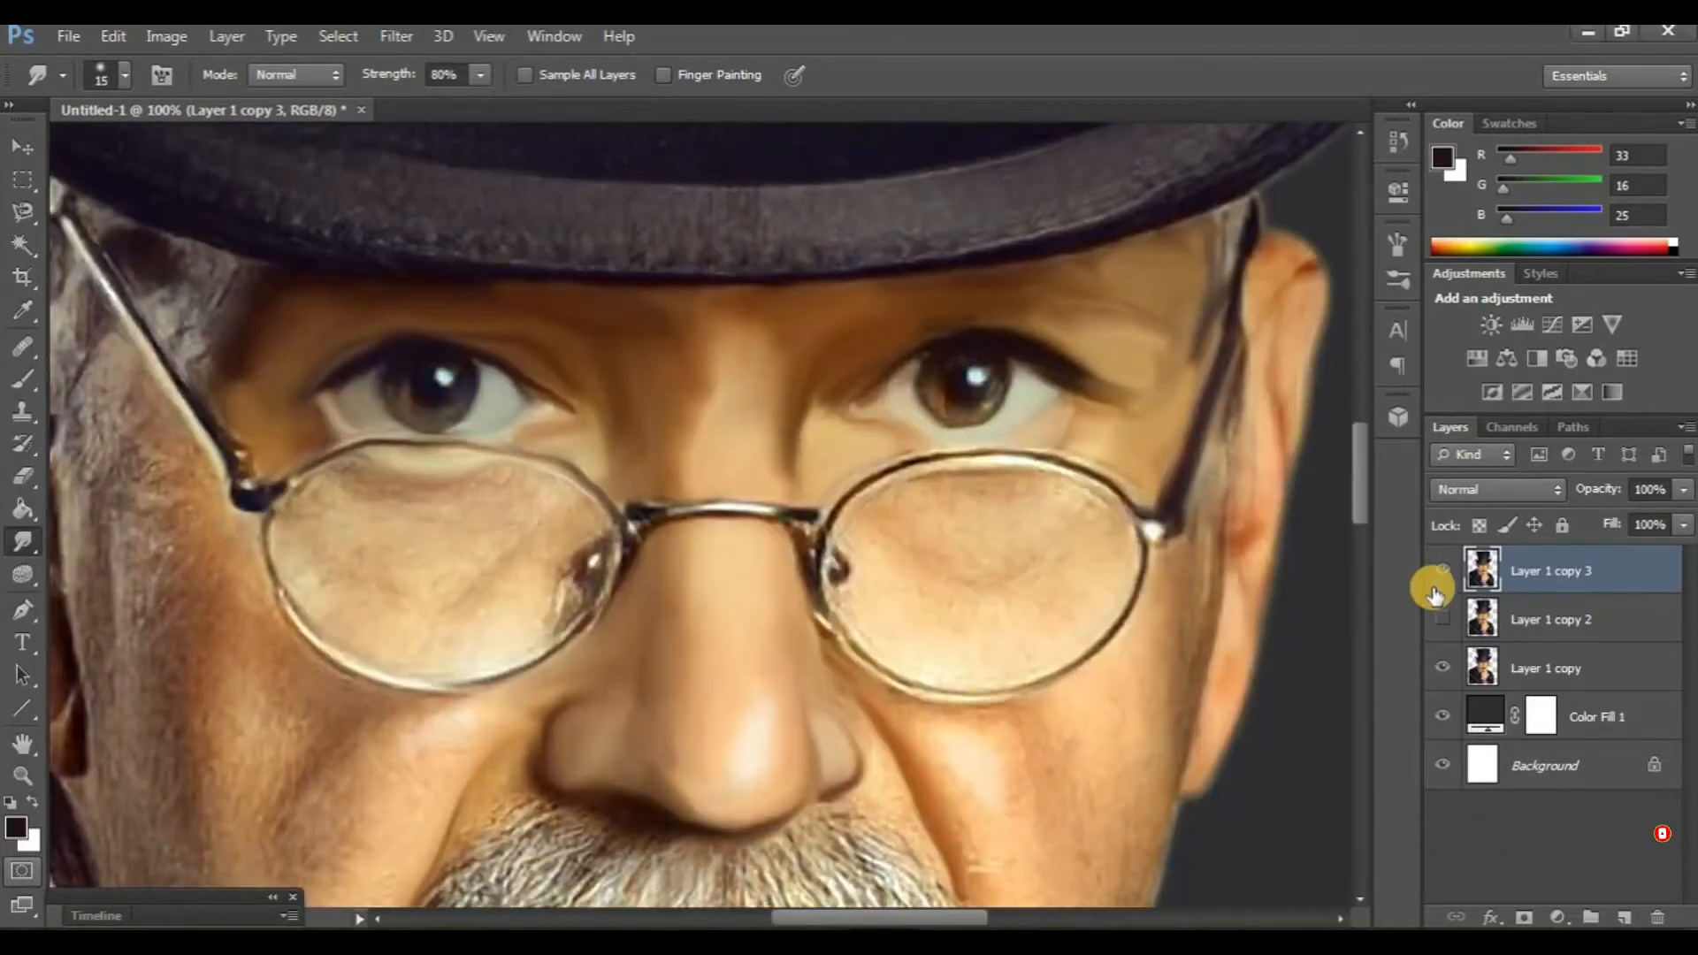
click(1434, 579)
click(1434, 578)
Switch the Smudge tool to the 65 px brush preset and set its strength to 50%
scroll(725, 641, left, 1)
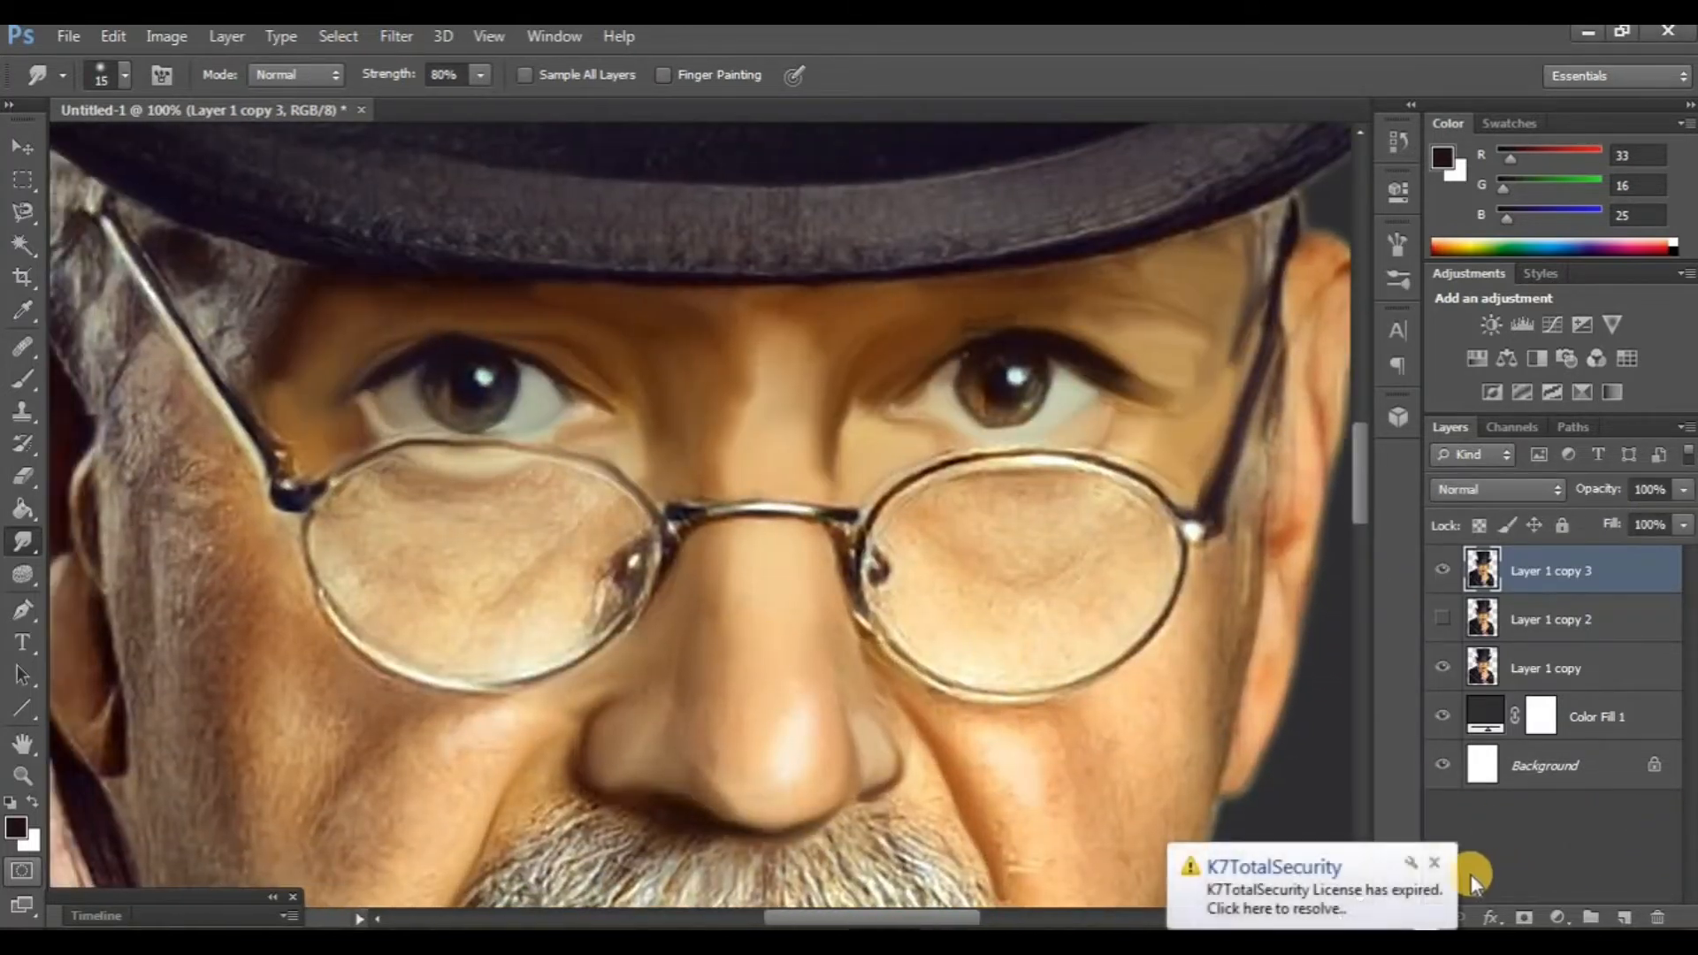
scroll(542, 542, down, 4)
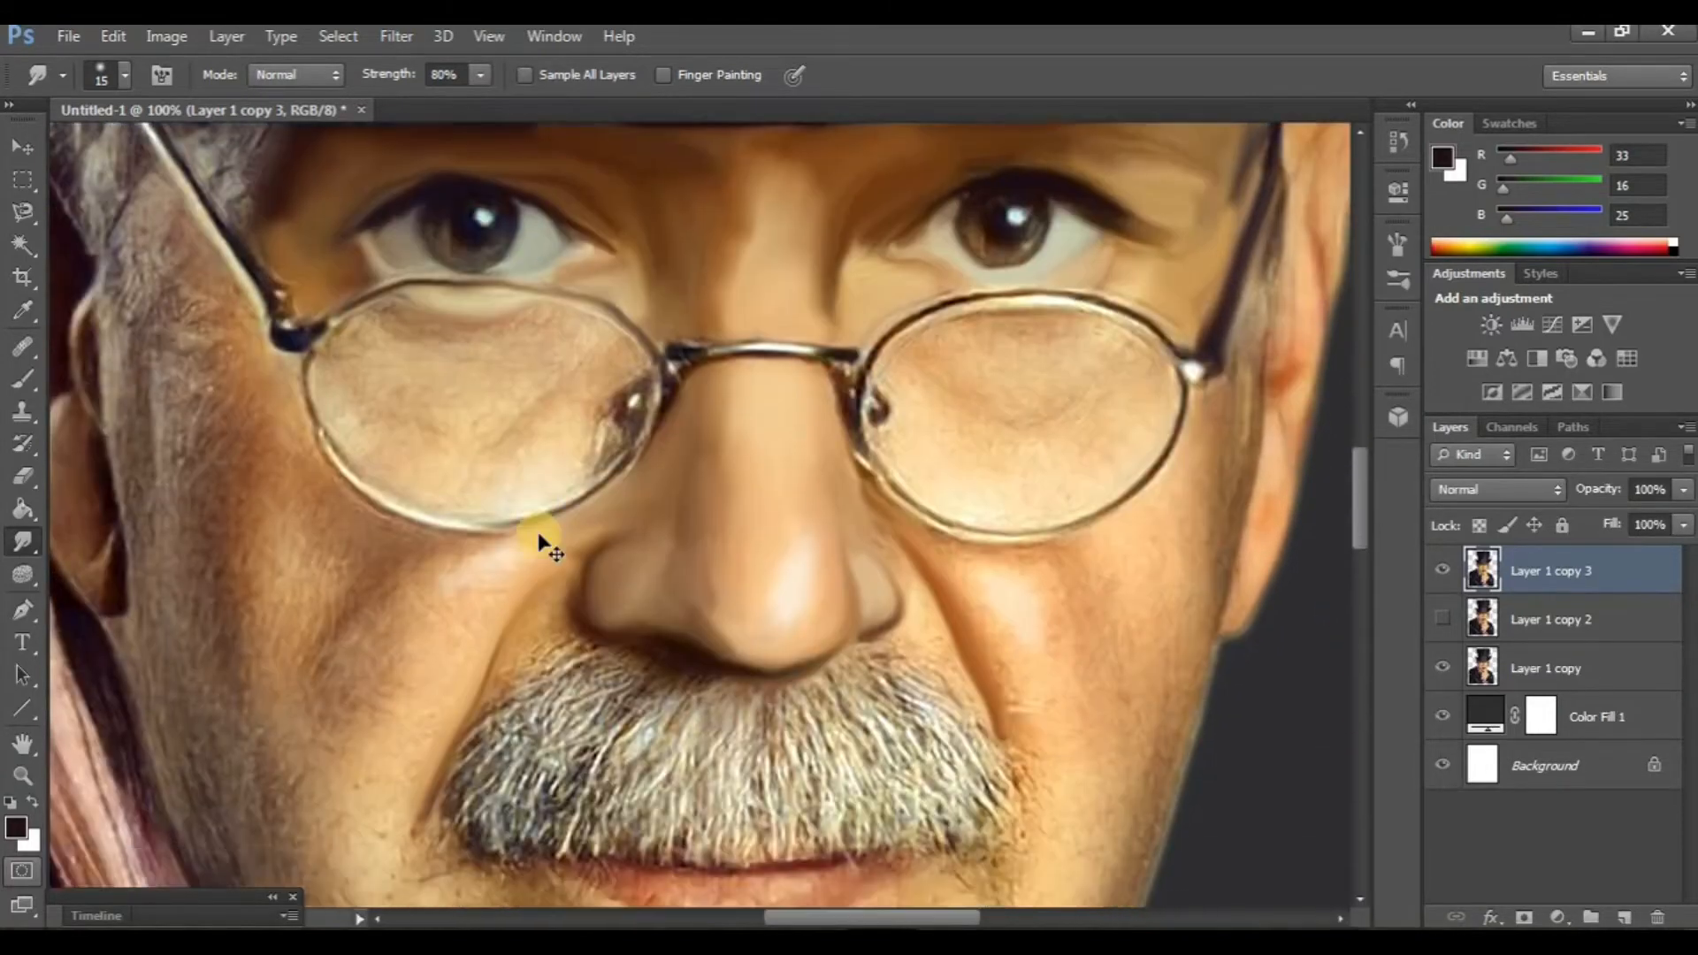
scroll(538, 531, left, 1)
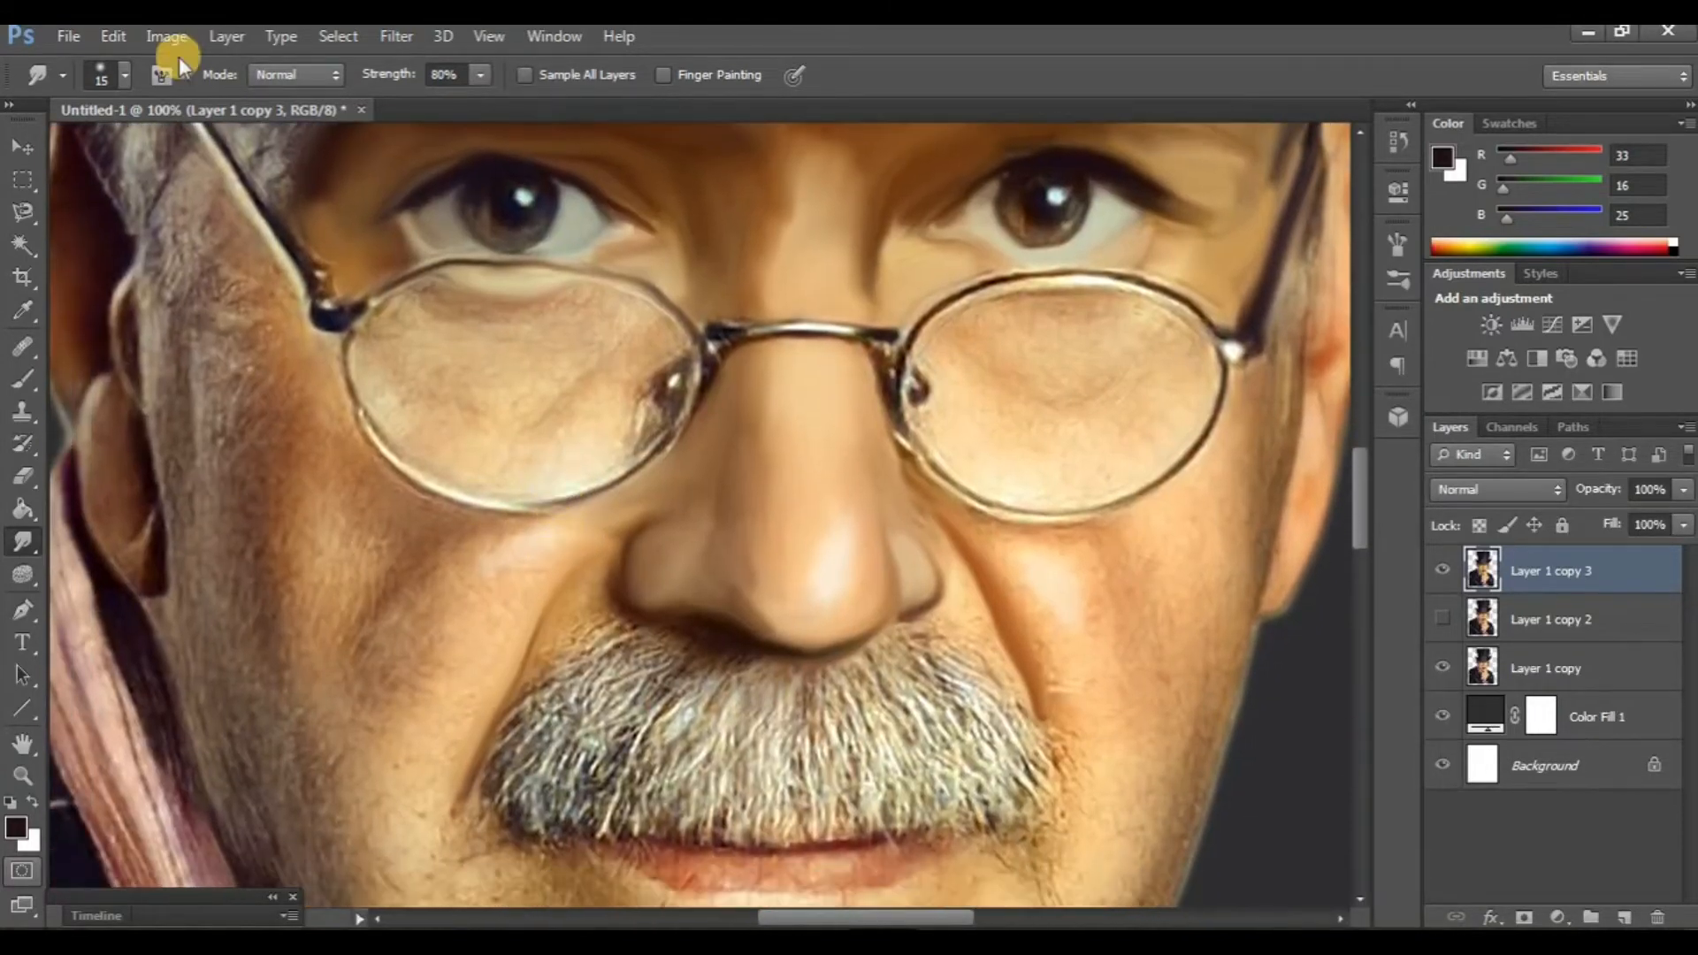
click(127, 77)
drag(279, 276, 278, 394)
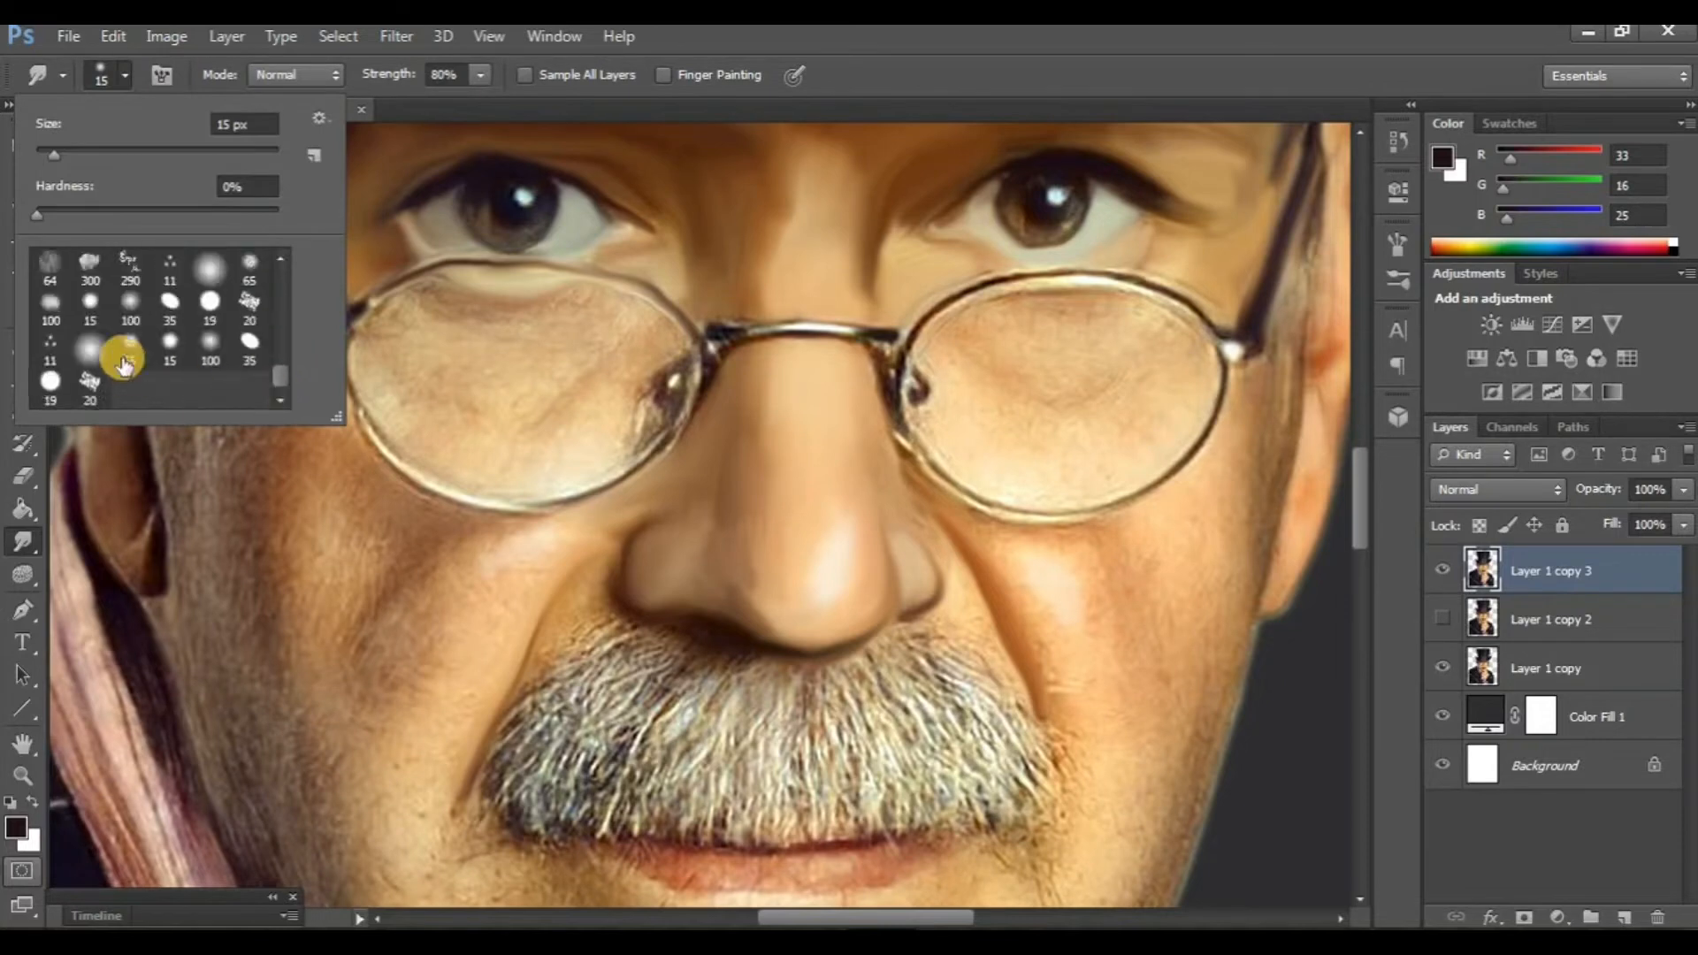
double_click(118, 361)
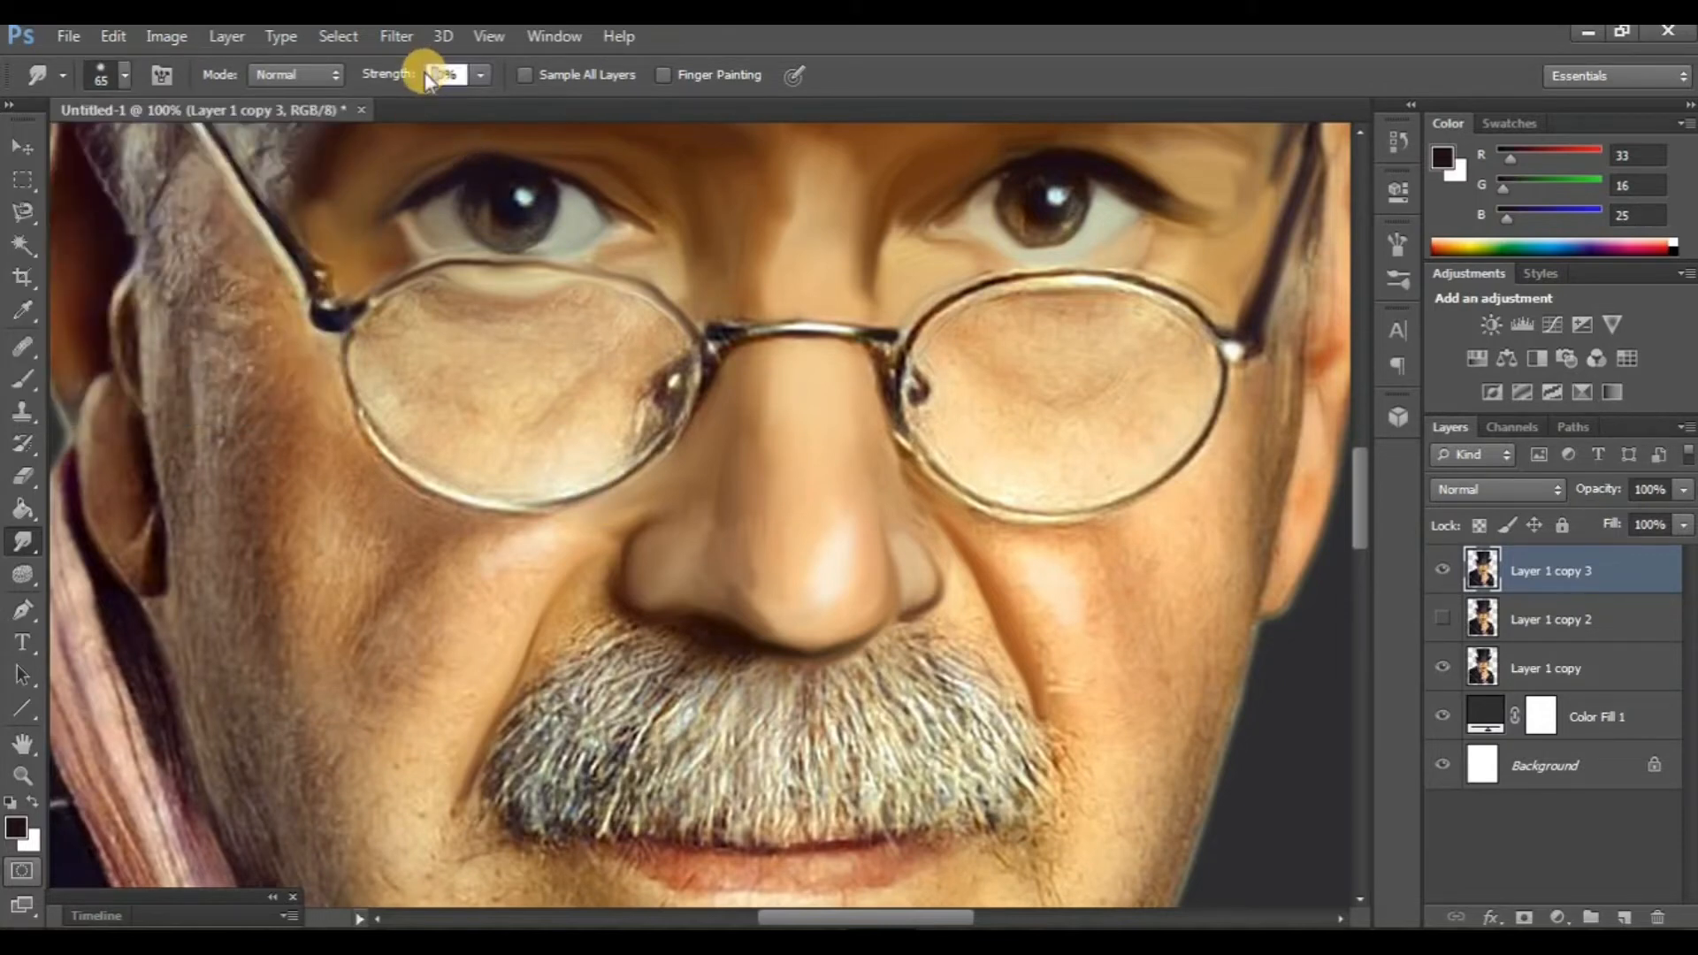
scroll(575, 446, down, 2)
scroll(568, 451, up, 2)
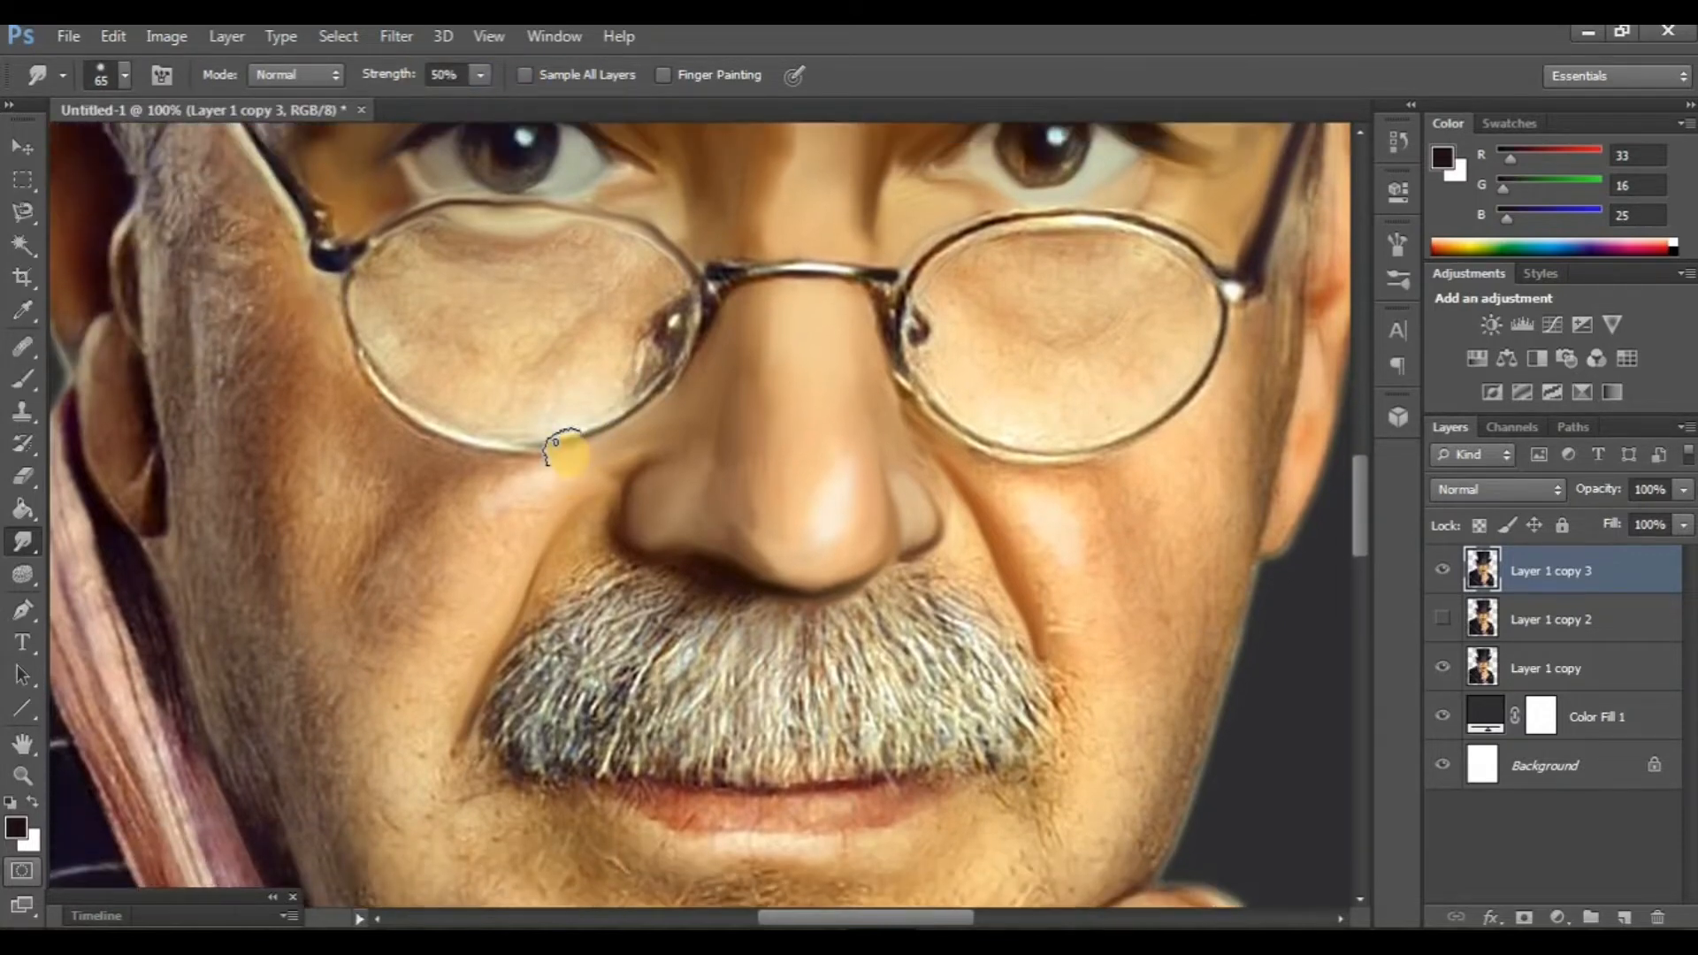
Smooth the skin between the nostrils and the moustache's upper edge on both sides, reducing the brush to 30 px
scroll(498, 414, left, 1)
scroll(498, 420, down, 3)
scroll(498, 431, left, 1)
key(ctrl+plus)
scroll(442, 460, left, 2)
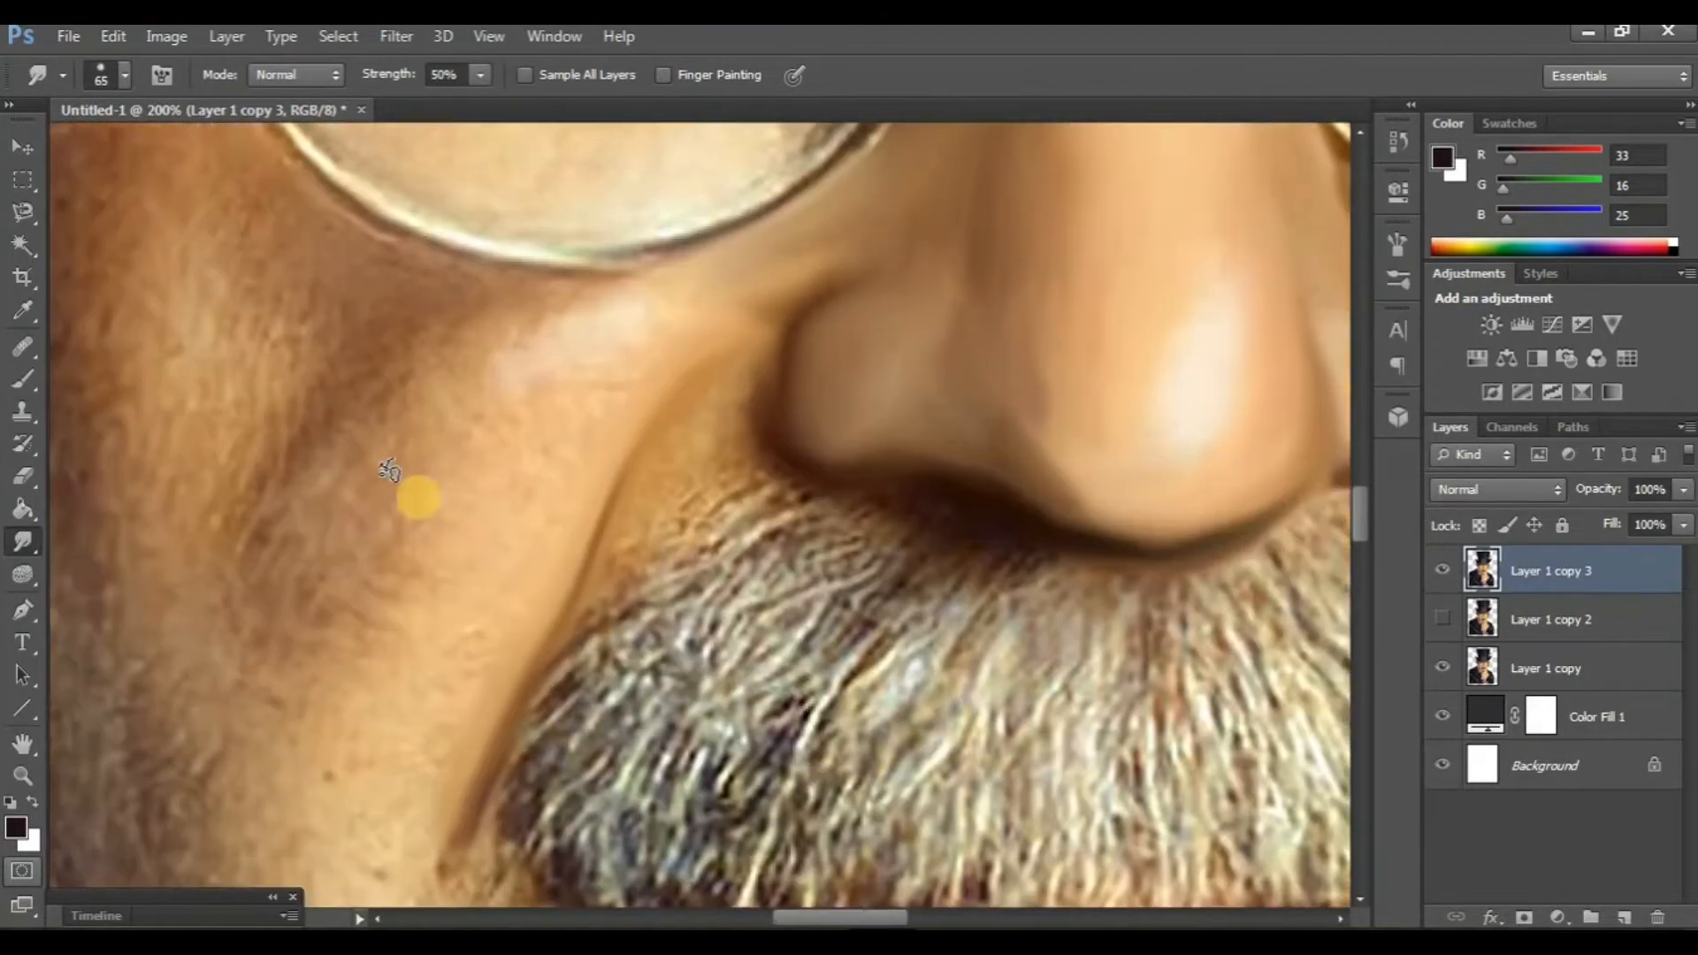
scroll(495, 460, down, 4)
scroll(610, 443, left, 2)
scroll(610, 438, right, 3)
scroll(592, 415, up, 1)
key(bracketleft)
key(bracketleft)
key(bracketleft)
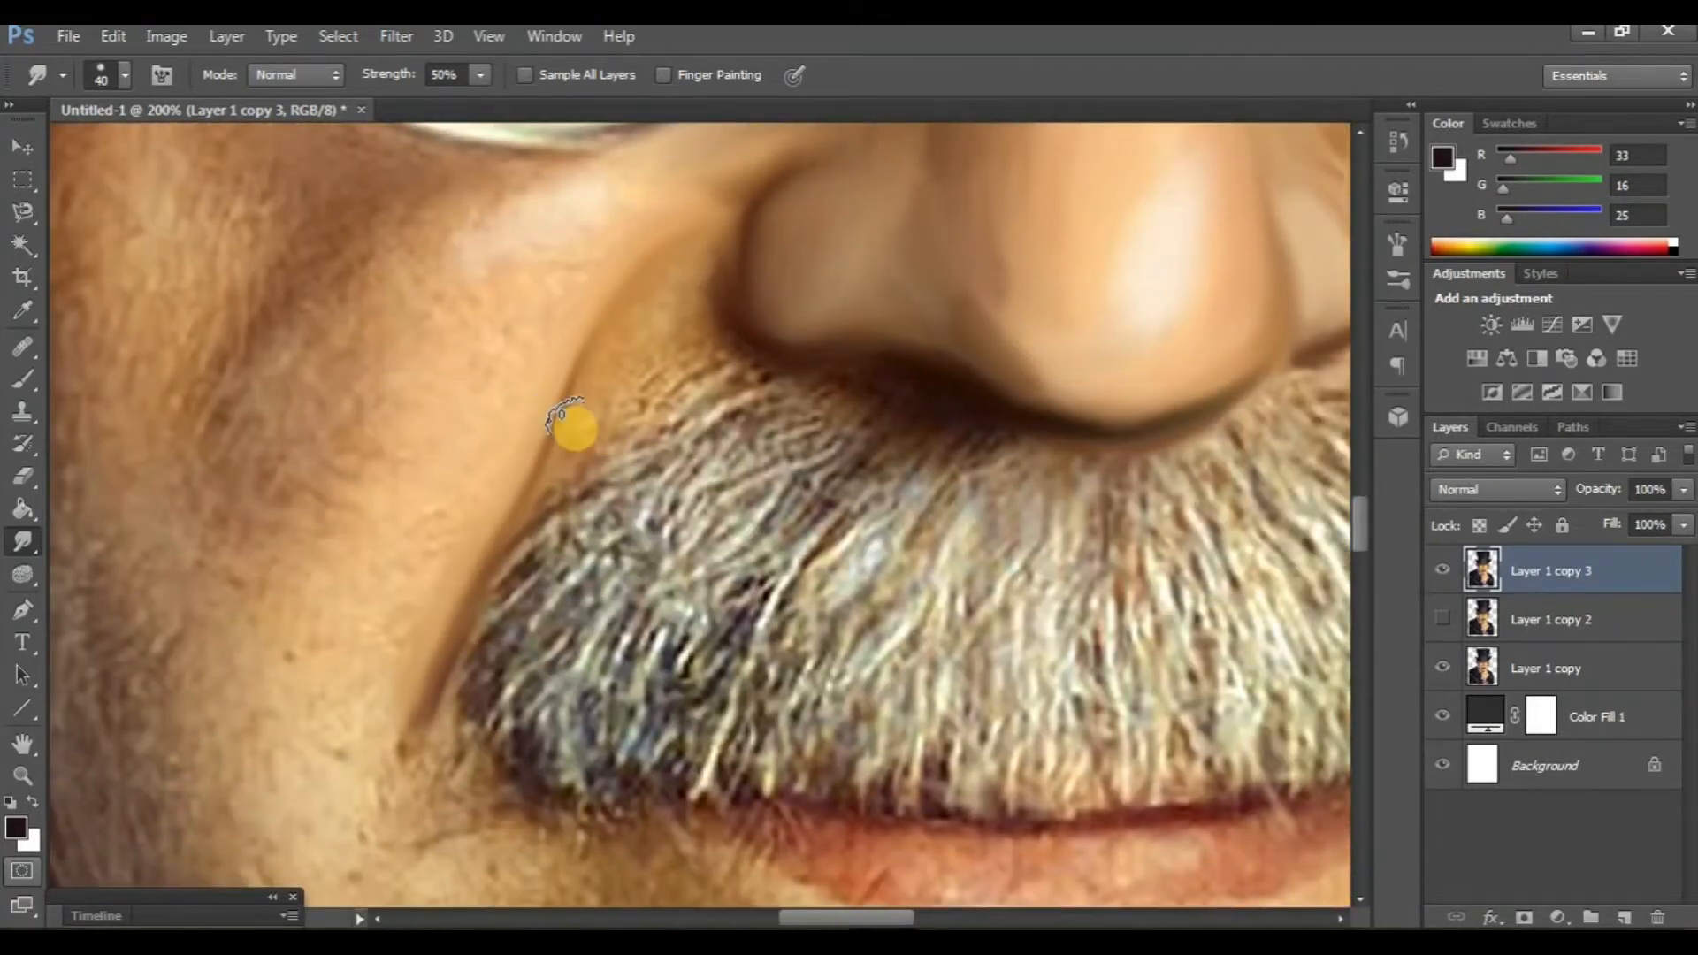
scroll(540, 407, up, 2)
scroll(557, 415, right, 1)
key(bracketright)
mouse_move(604, 409)
mouse_down()
mouse_move(625, 372)
mouse_move(637, 380)
mouse_move(633, 447)
mouse_move(545, 500)
mouse_move(536, 486)
mouse_move(532, 508)
mouse_move(617, 372)
mouse_move(777, 474)
mouse_up()
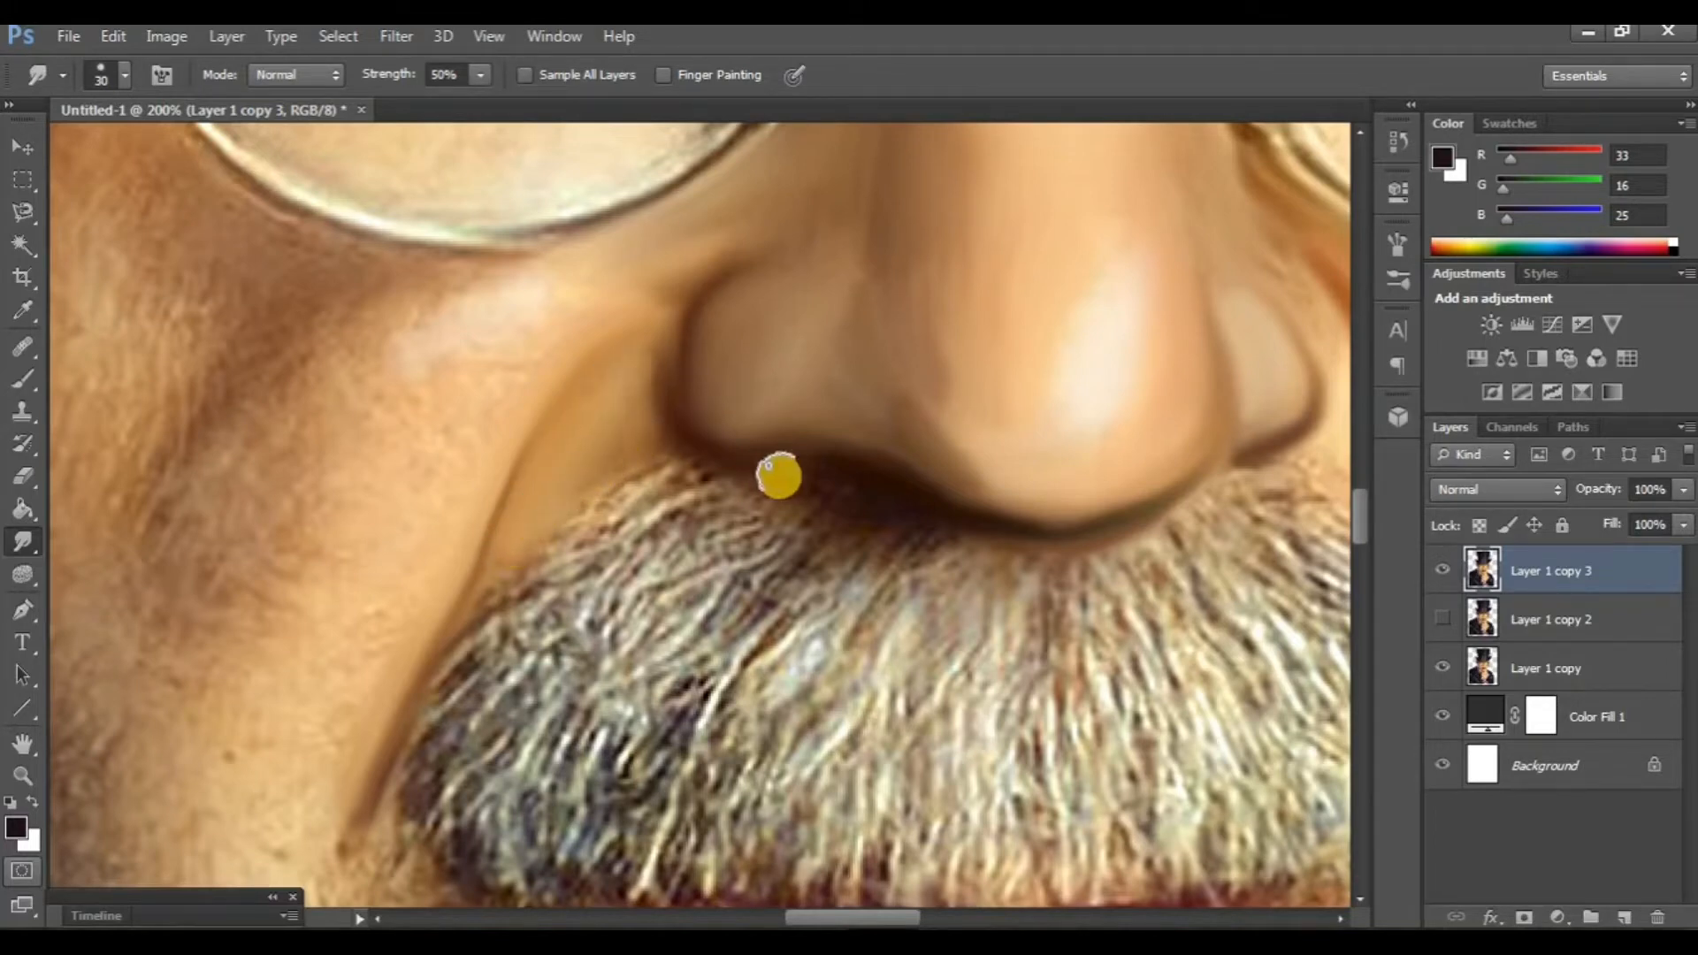
scroll(809, 482, right, 5)
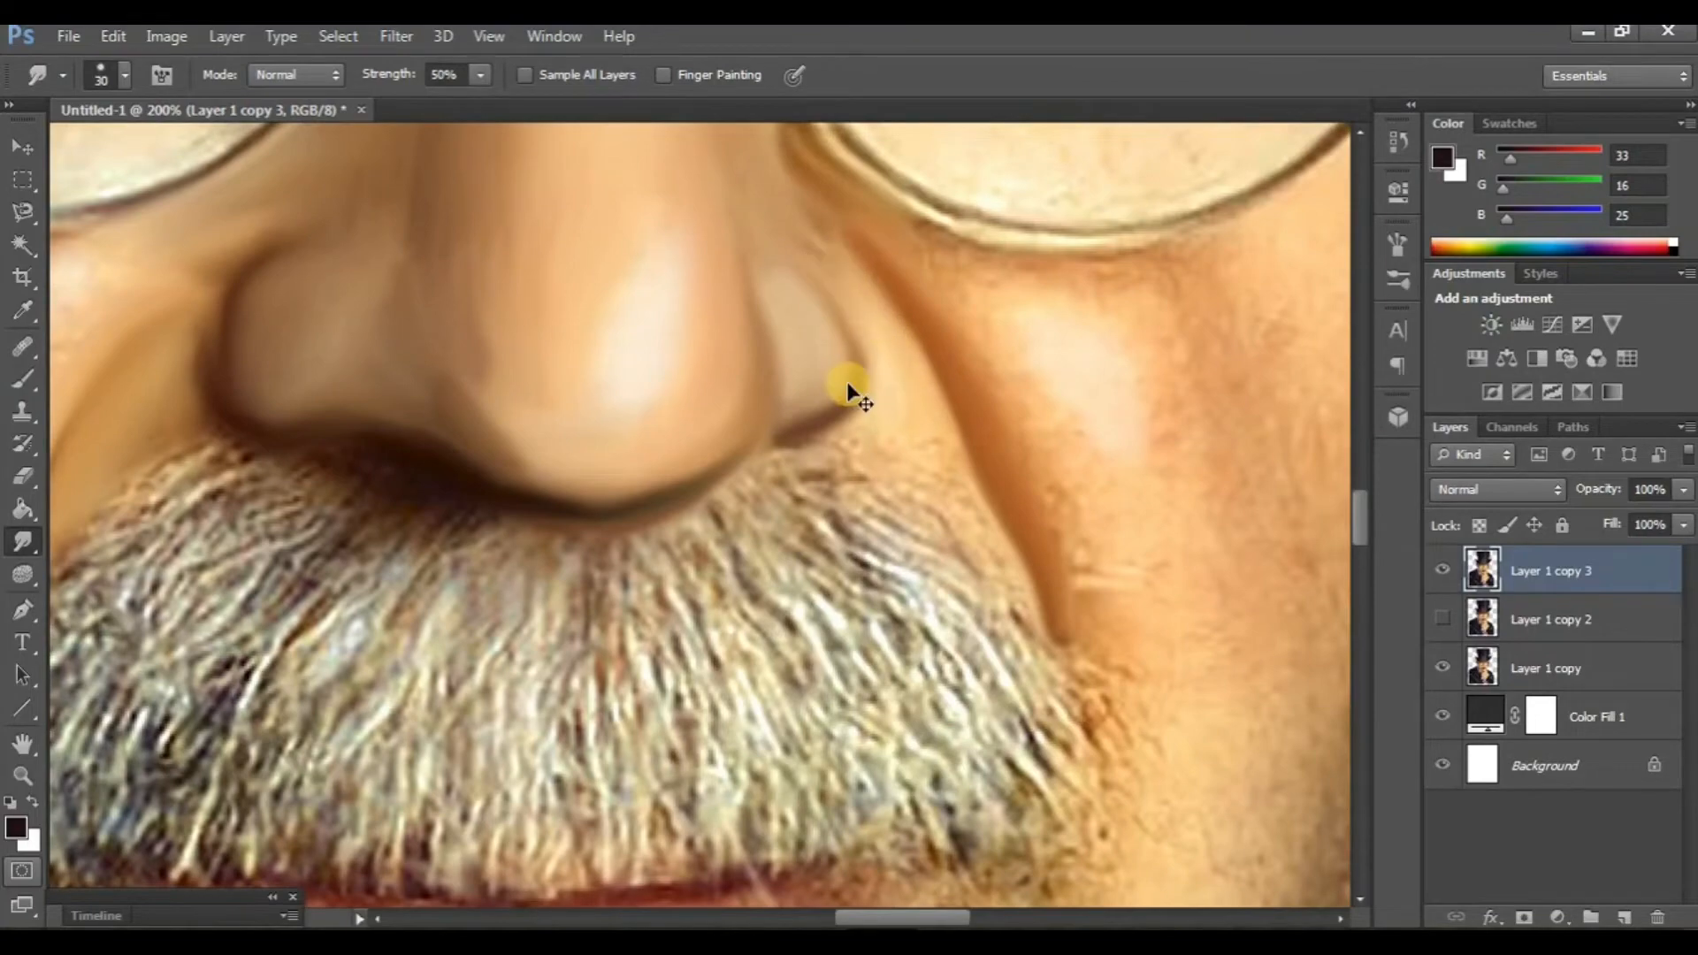
scroll(846, 380, right, 1)
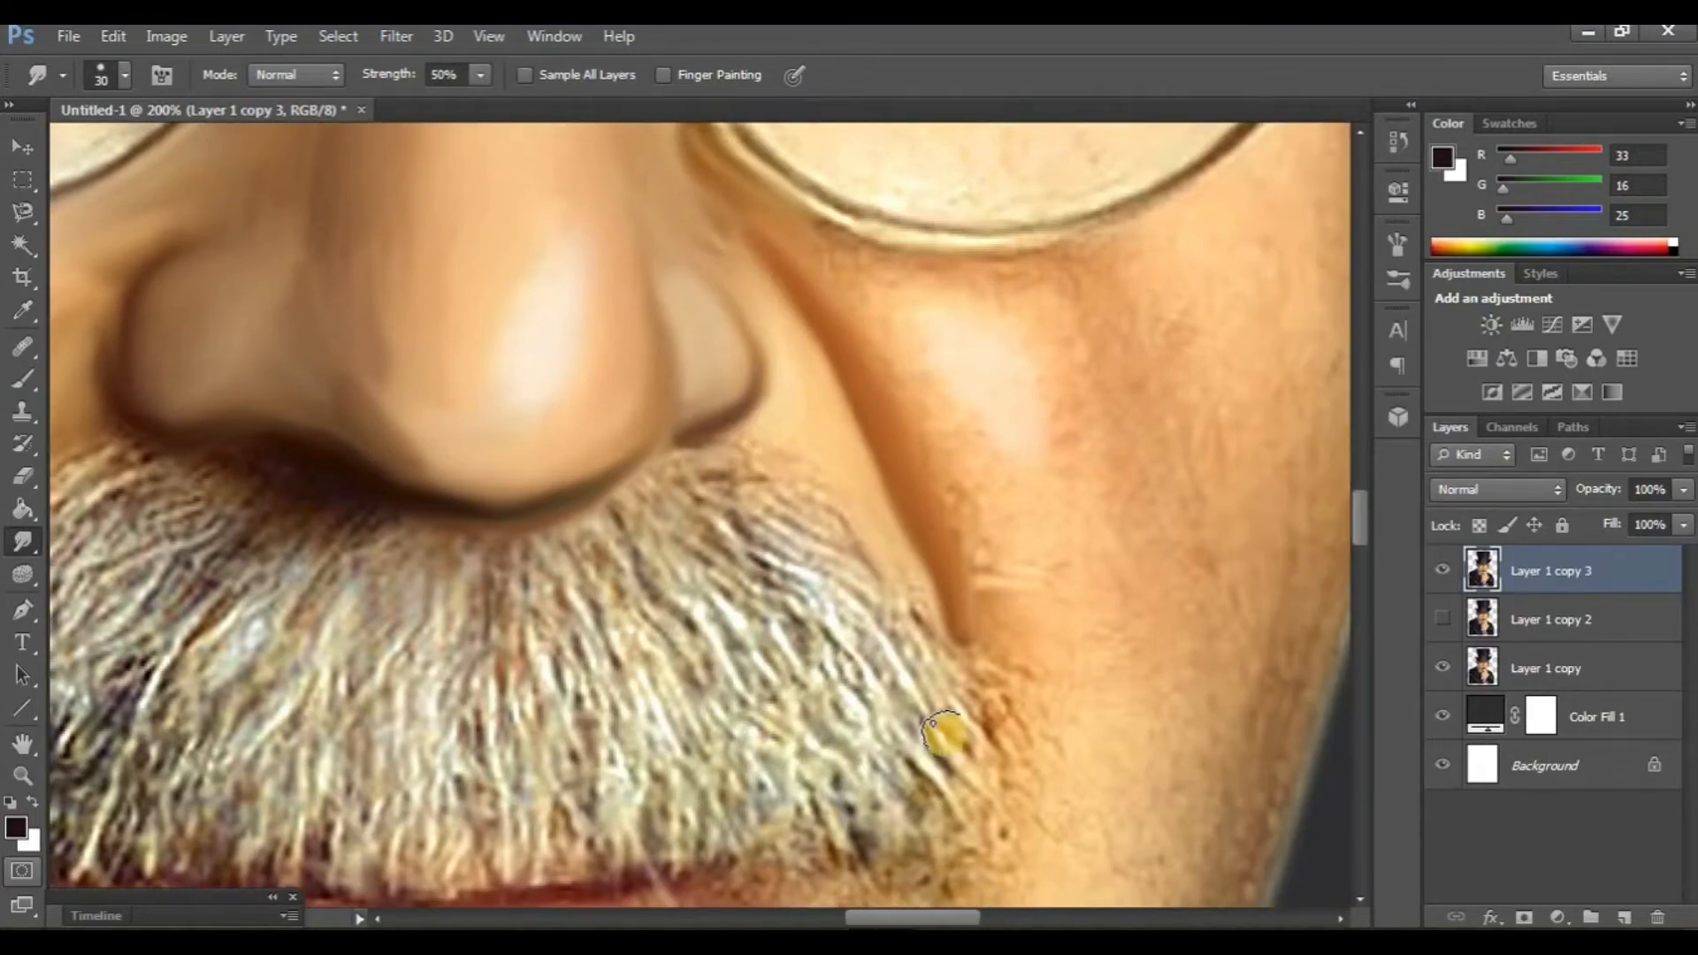
Smooth the inner cheek beside the nose on the image's left at 30 px, and enlarge the brush to 40 px
scroll(284, 513, left, 7)
scroll(587, 500, up, 3)
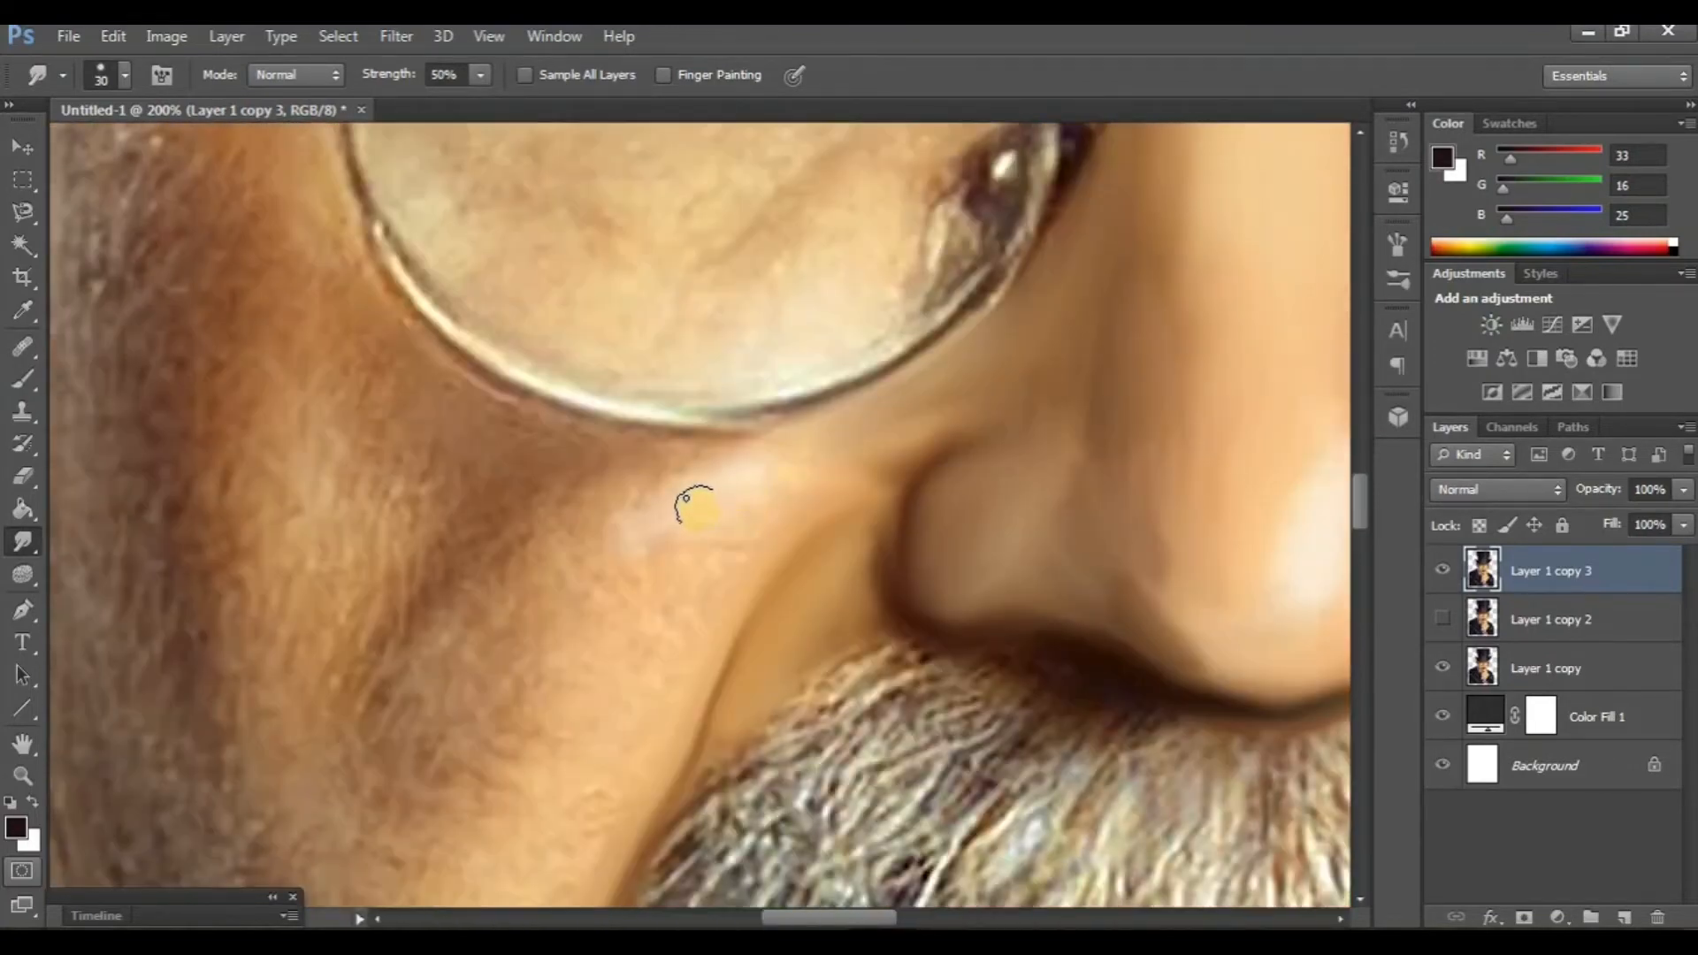
scroll(720, 530, left, 1)
scroll(714, 528, down, 1)
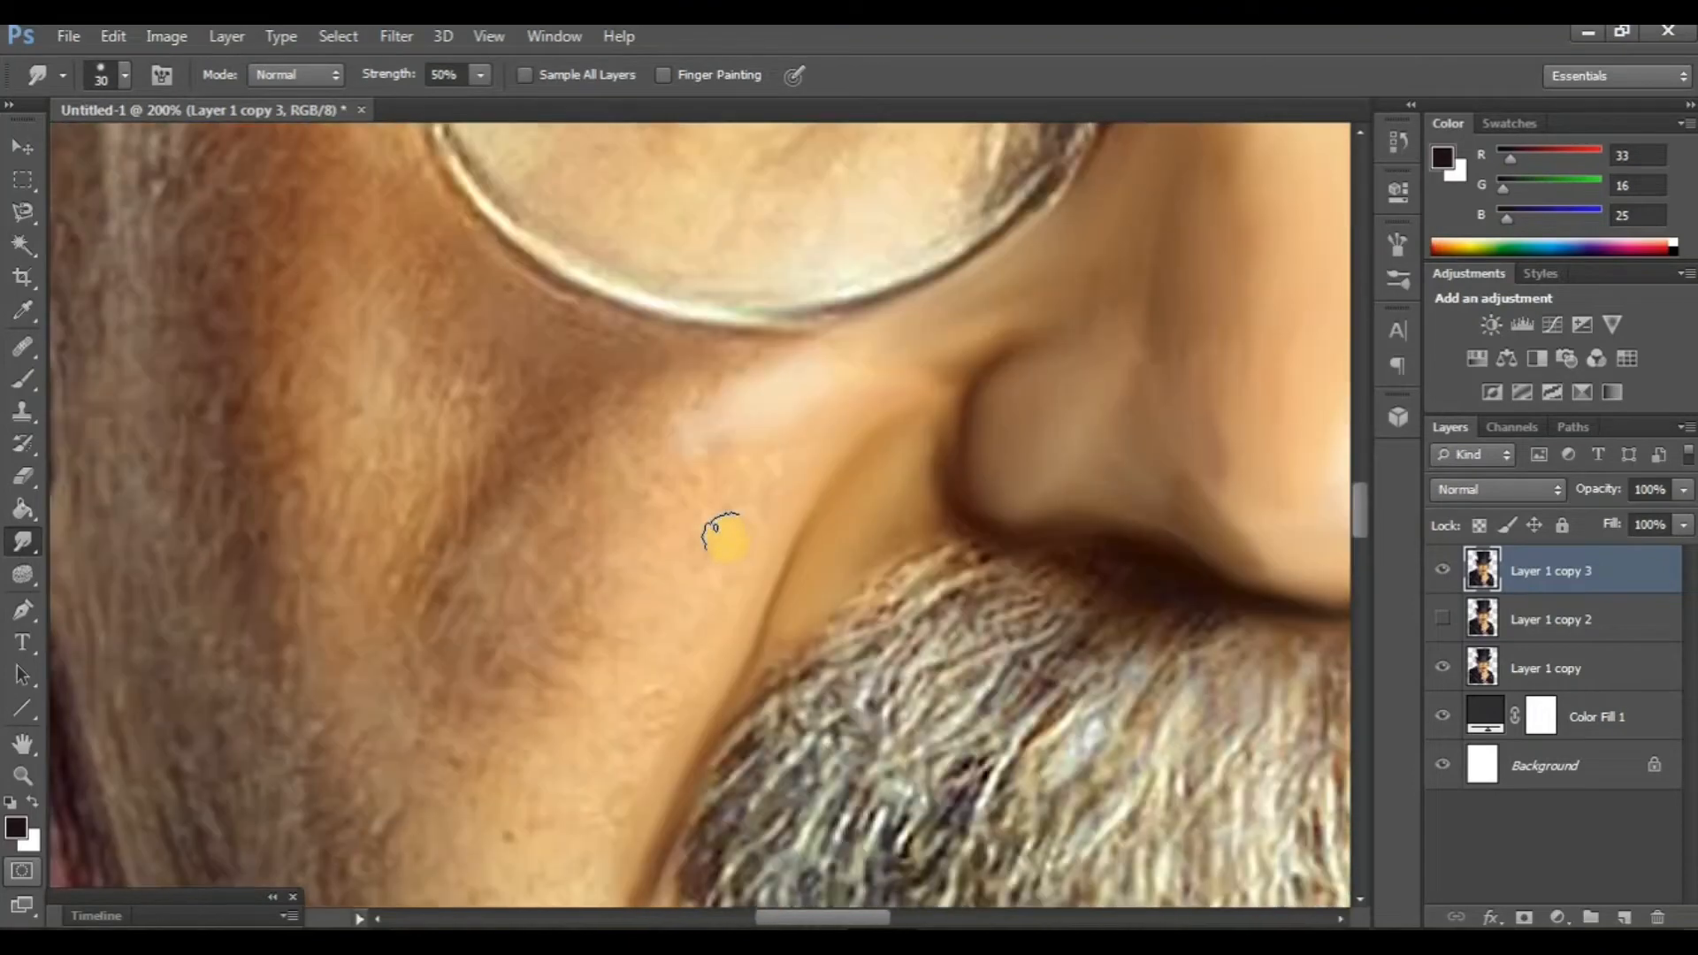
scroll(691, 529, up, 1)
scroll(619, 619, down, 2)
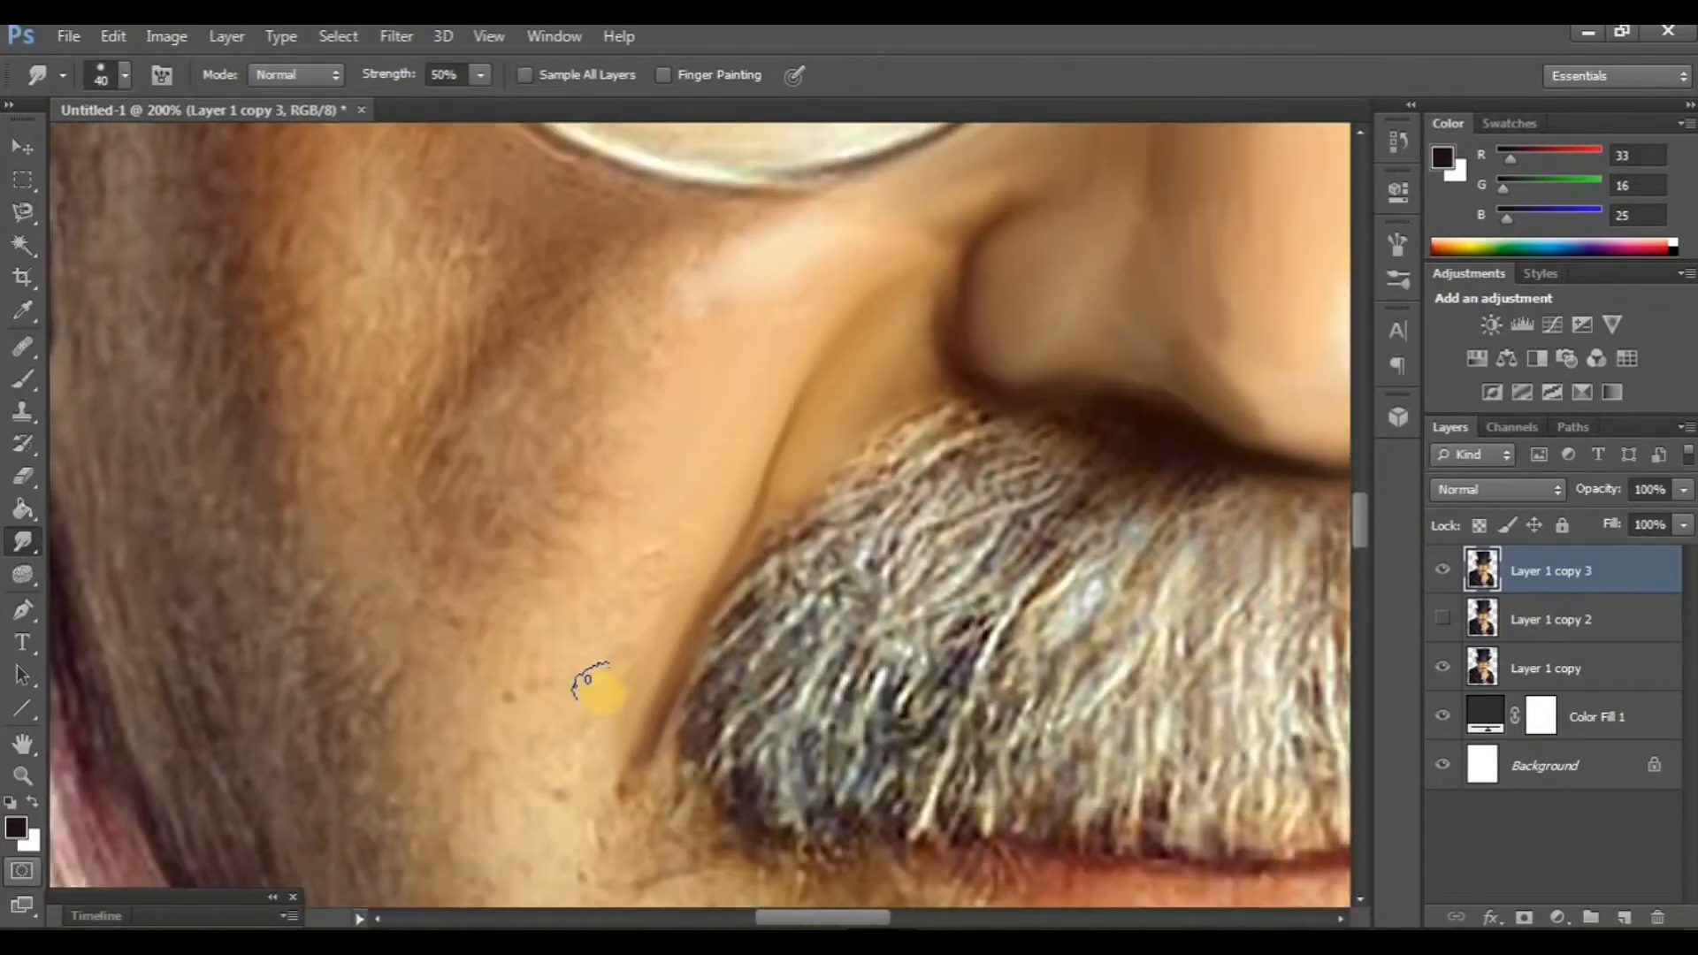
scroll(568, 659, up, 1)
scroll(557, 628, up, 1)
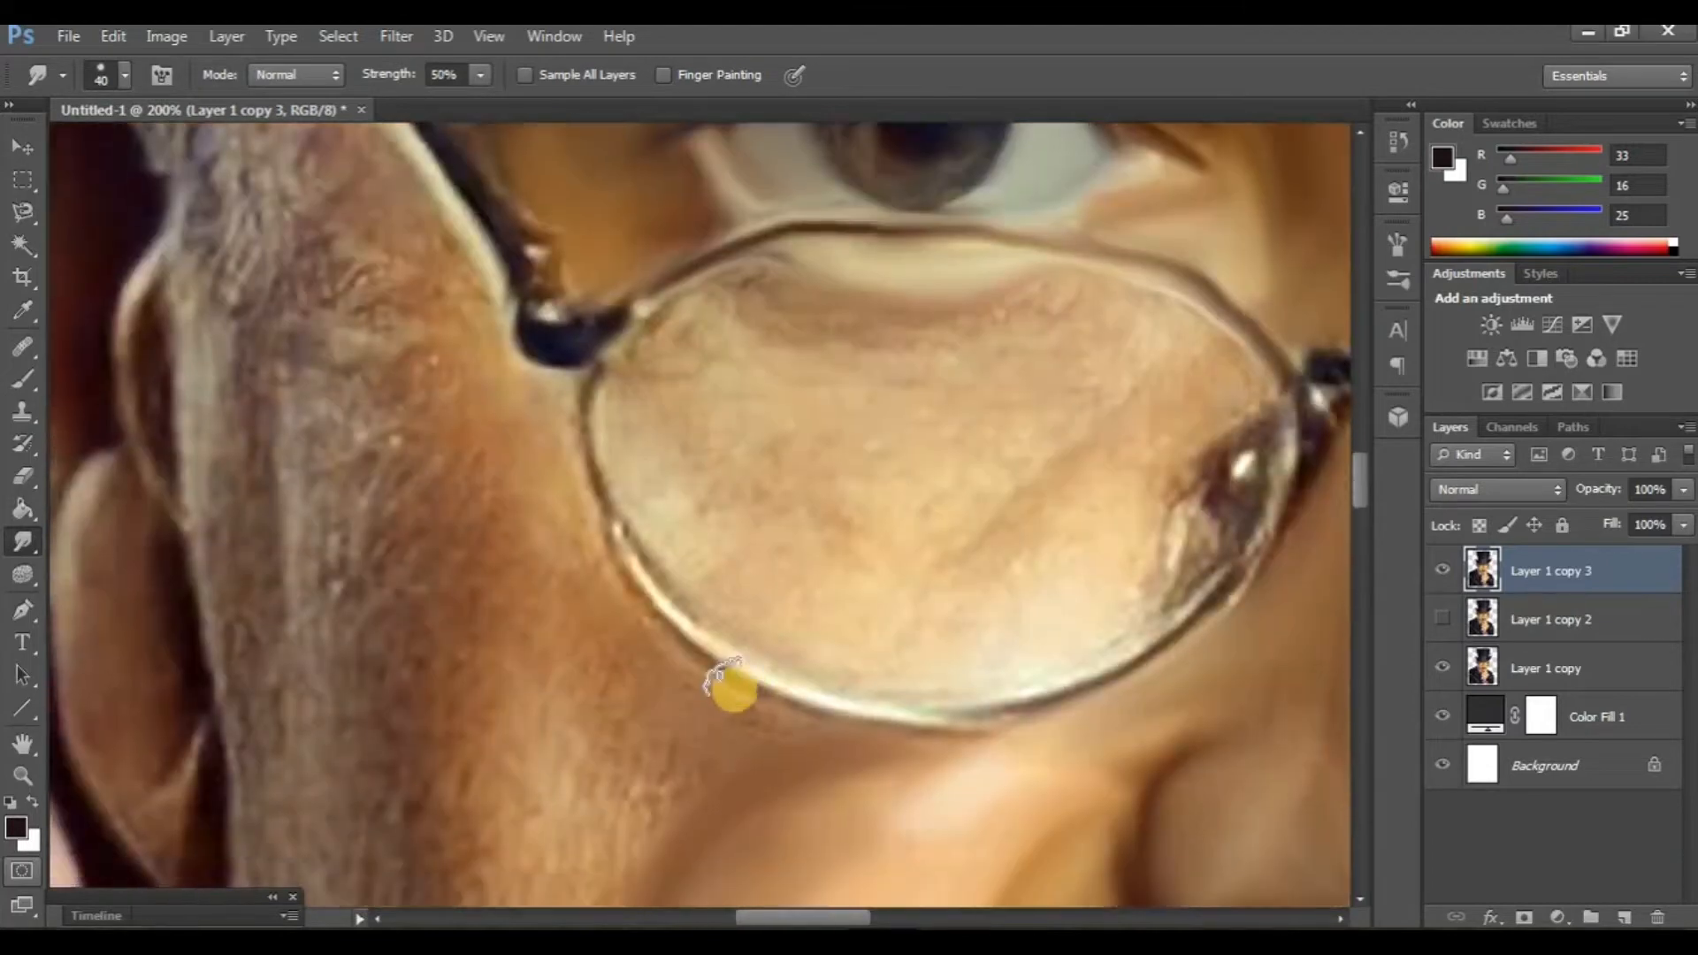
Smudge the outer cheek and sideburn on the image's left from the glasses rim down to the jaw at 40 px
scroll(728, 690, down, 2)
scroll(647, 563, up, 1)
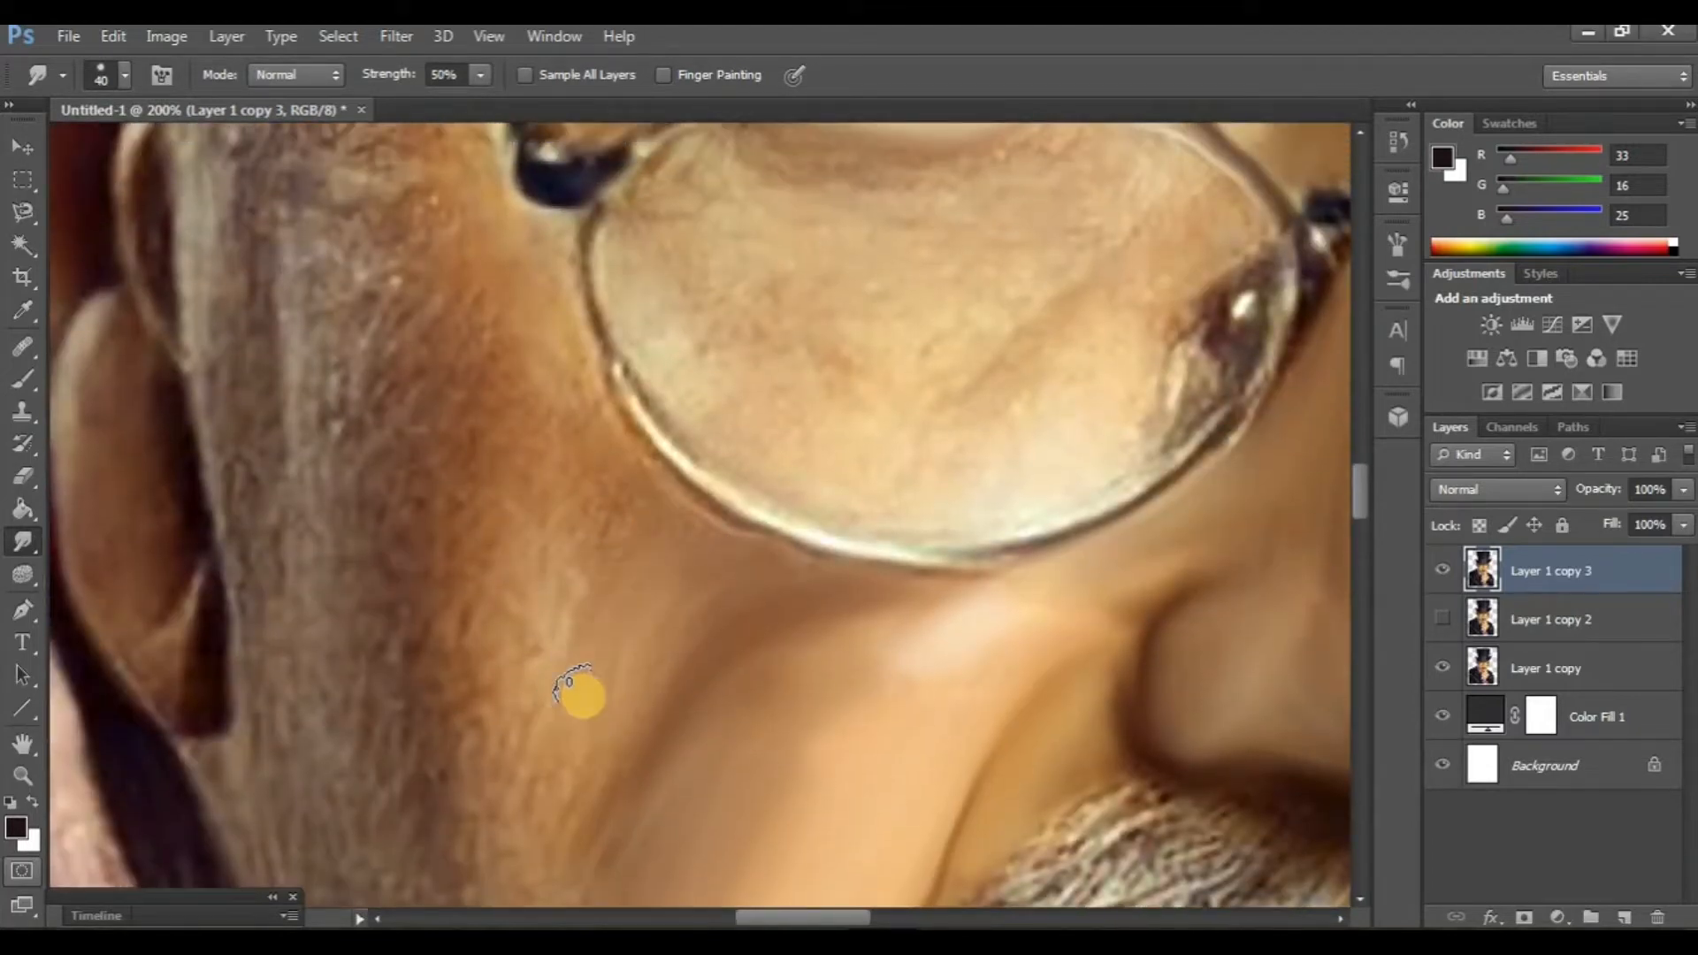
mouse_move(616, 499)
mouse_down()
mouse_move(582, 563)
mouse_move(596, 489)
mouse_move(533, 520)
mouse_move(581, 422)
mouse_move(497, 700)
mouse_up()
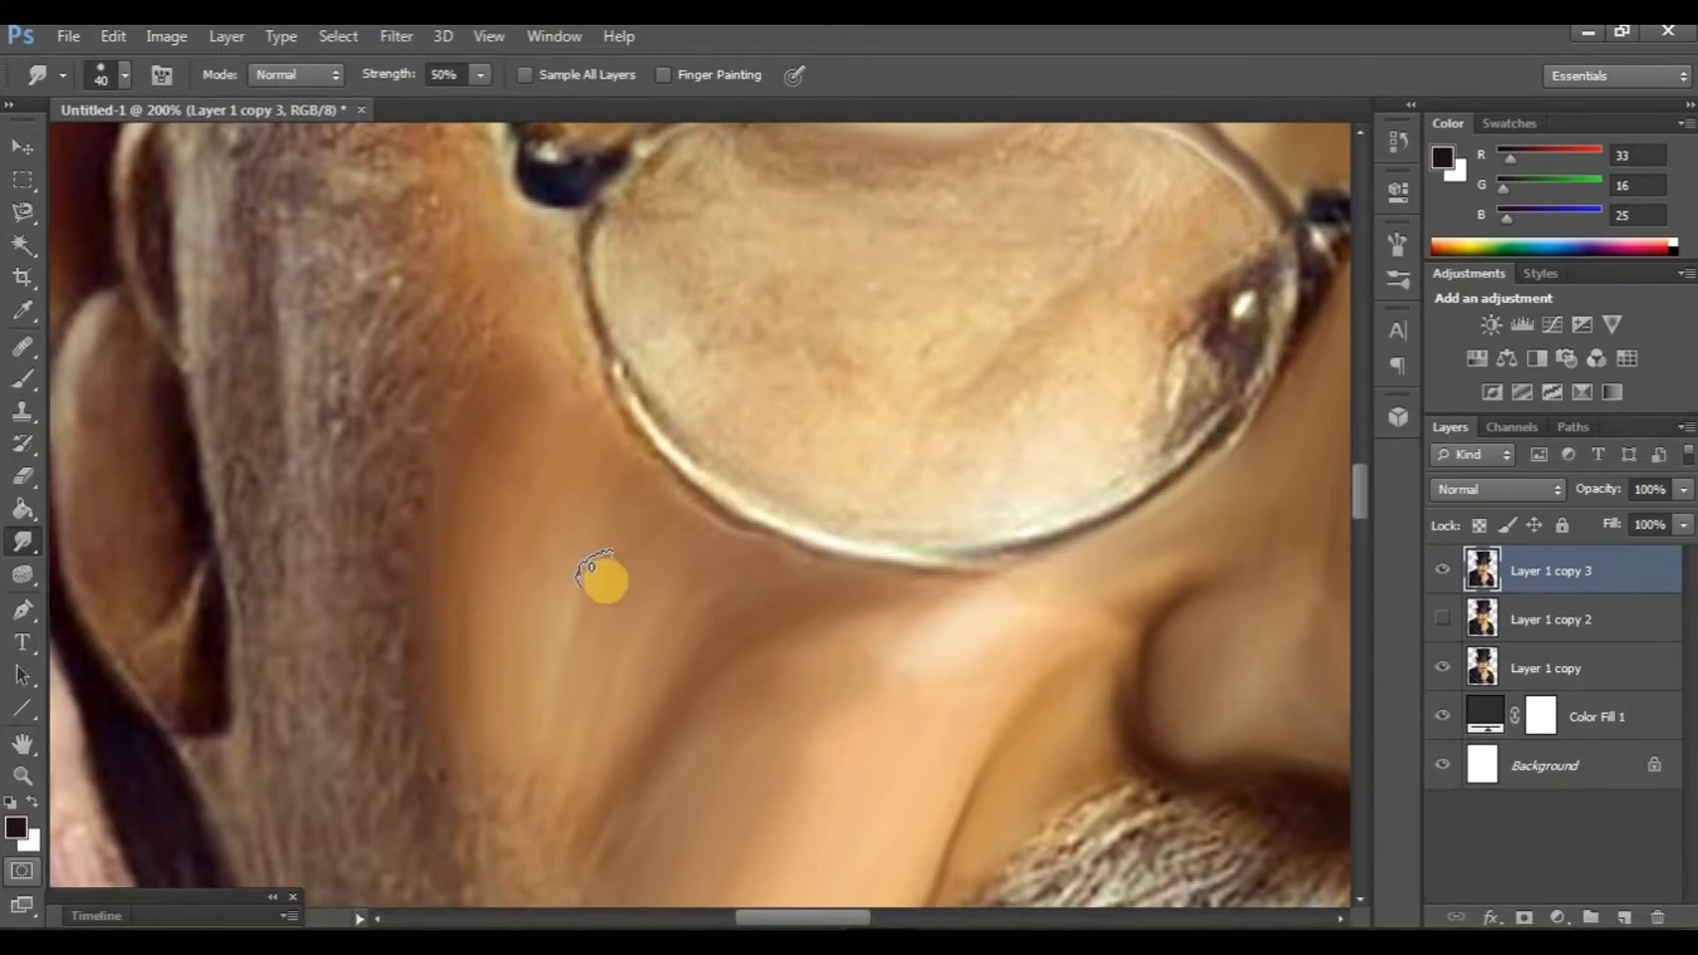
scroll(599, 576, down, 3)
scroll(495, 566, down, 2)
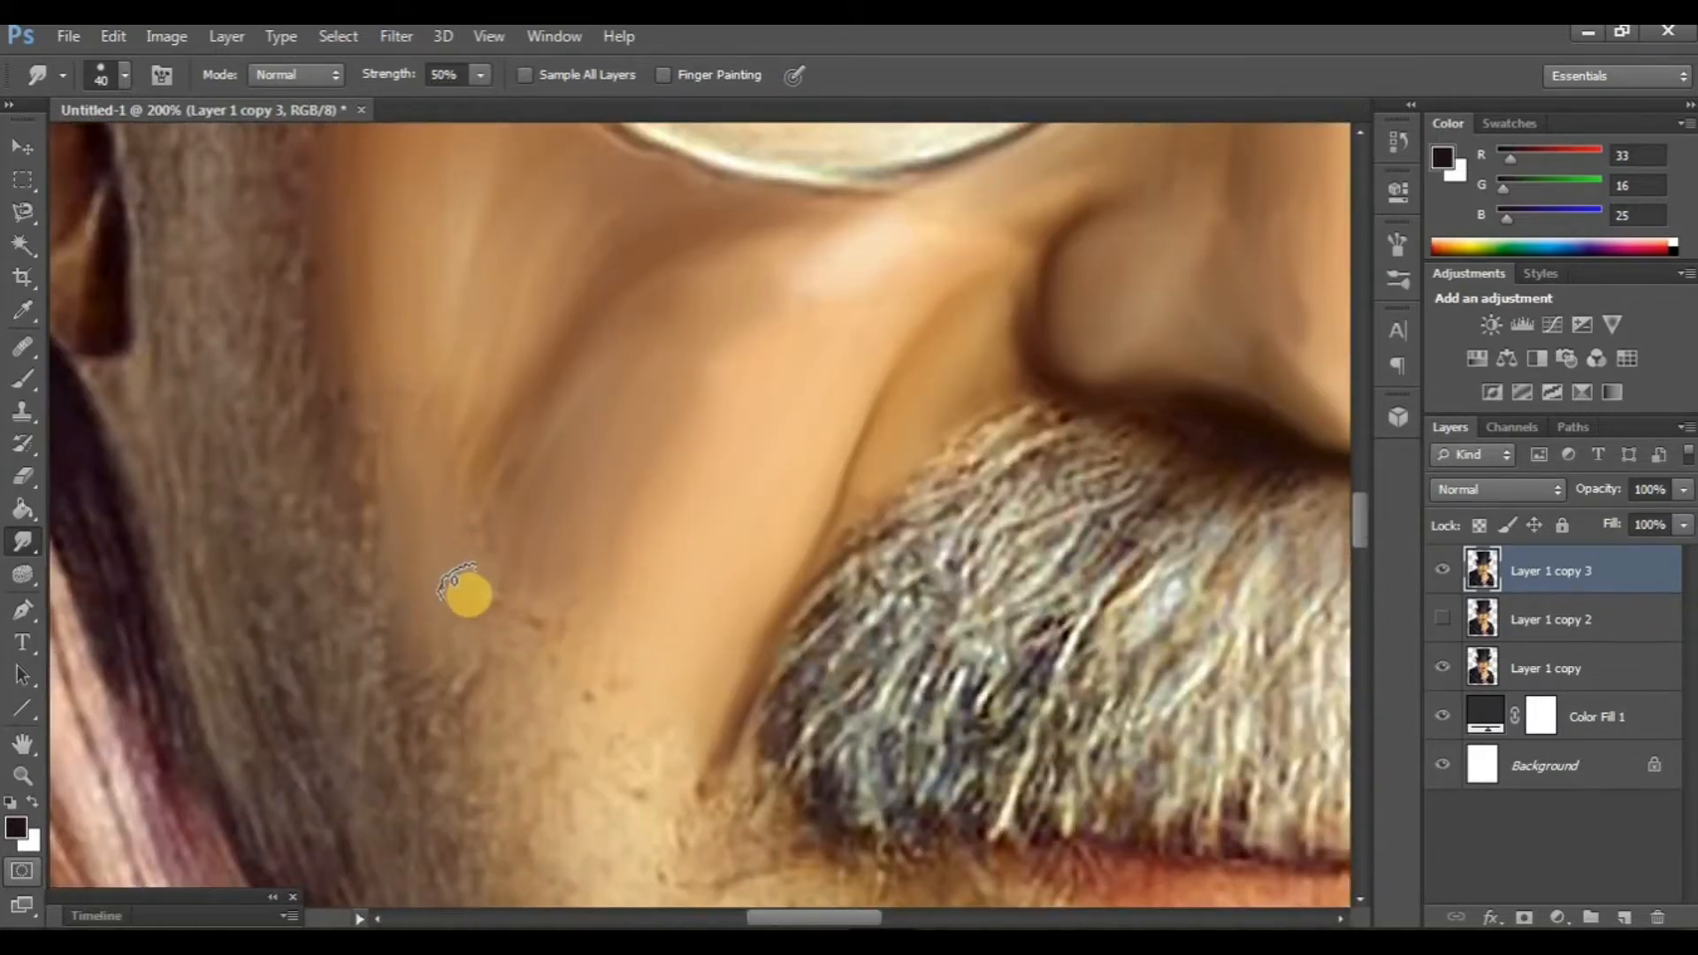
scroll(434, 549, down, 2)
mouse_move(414, 522)
mouse_down()
mouse_move(390, 497)
mouse_move(369, 407)
mouse_move(360, 434)
mouse_move(356, 276)
mouse_up()
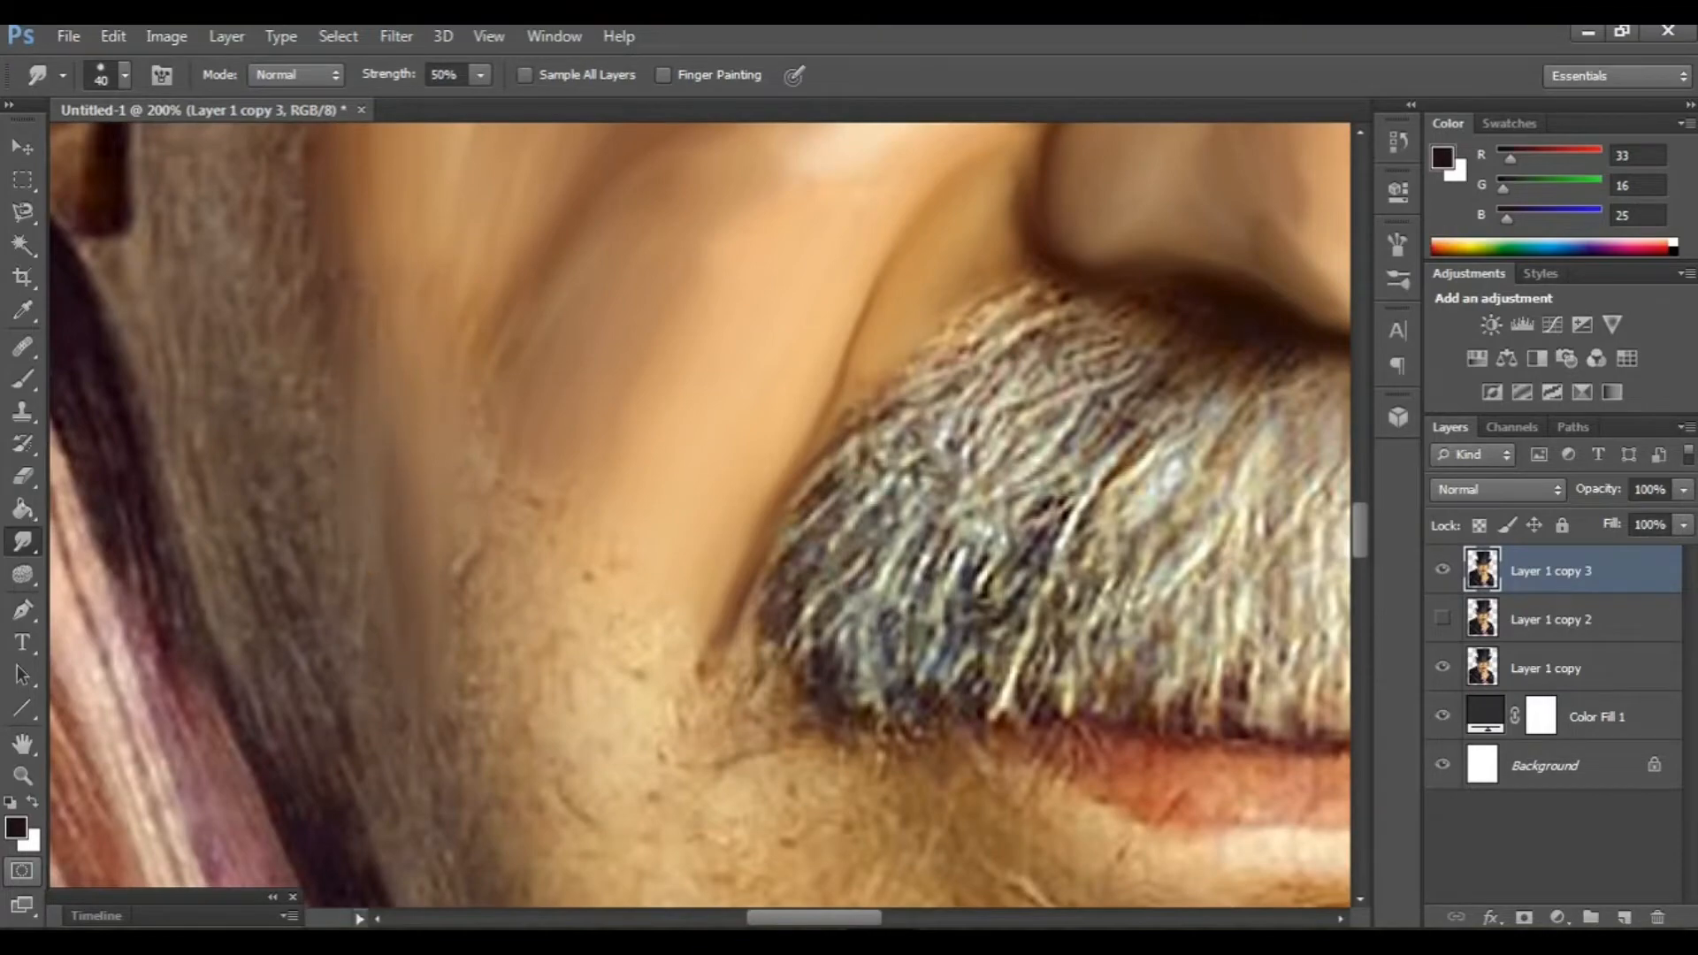
Compare the whole face with Layer 1 copy 3 hidden and shown
key(ctrl+minus)
key(ctrl+minus)
key(ctrl+plus)
key(ctrl+plus)
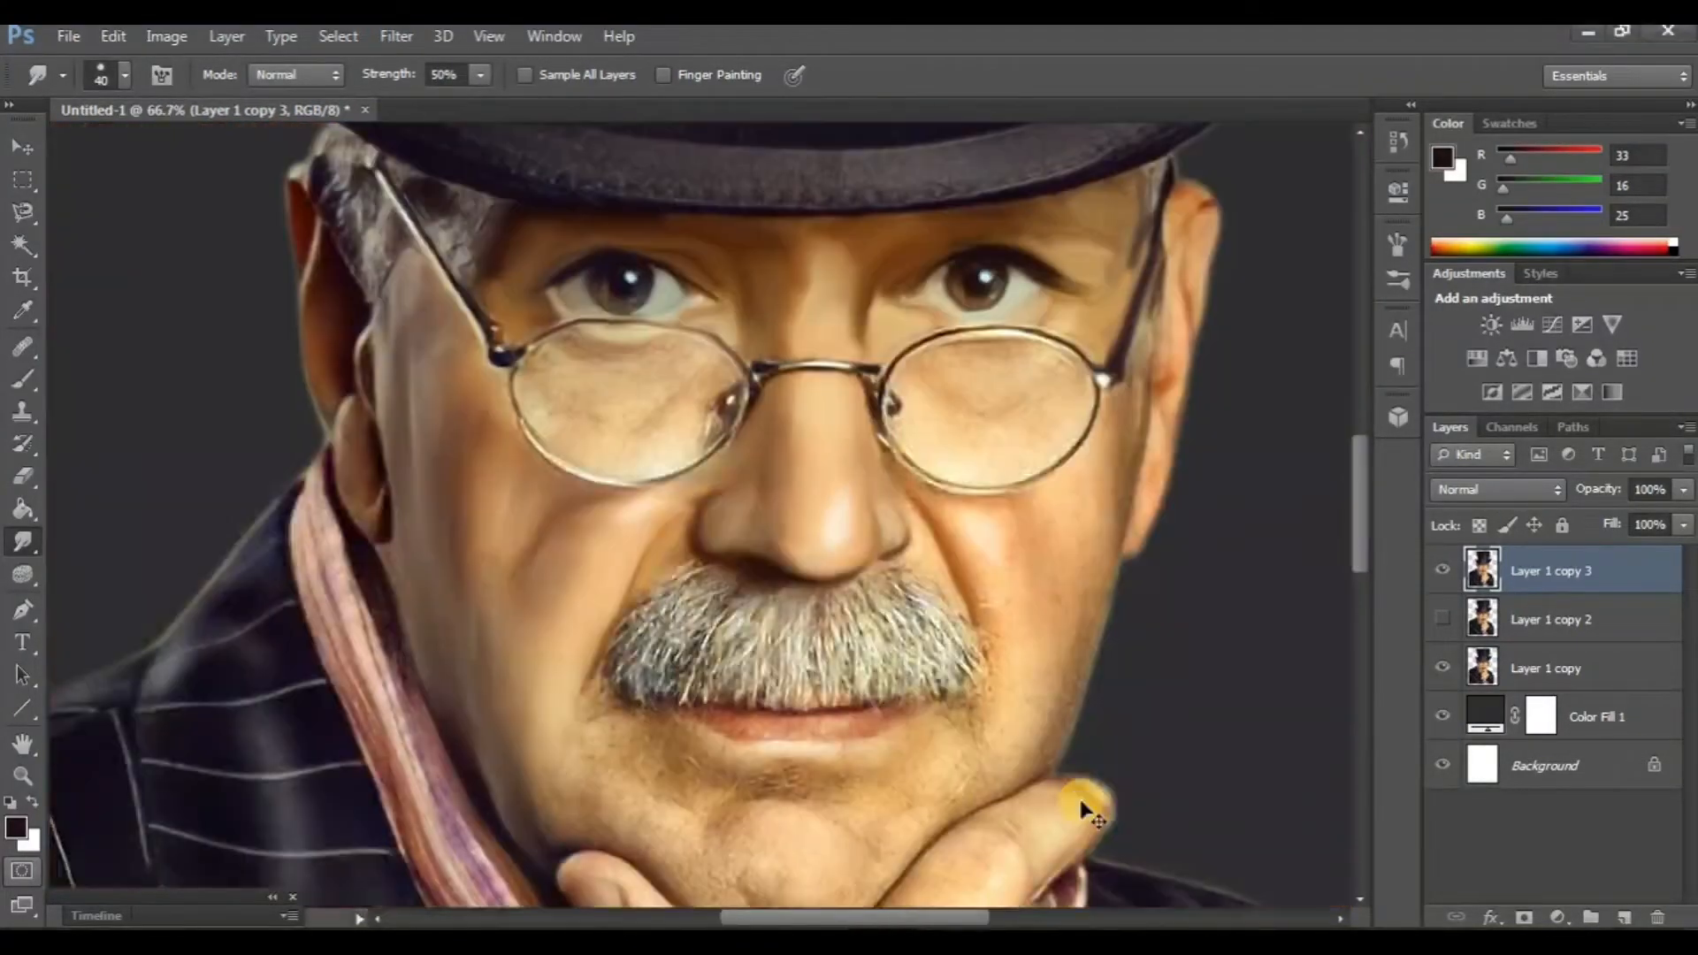
scroll(1083, 803, right, 2)
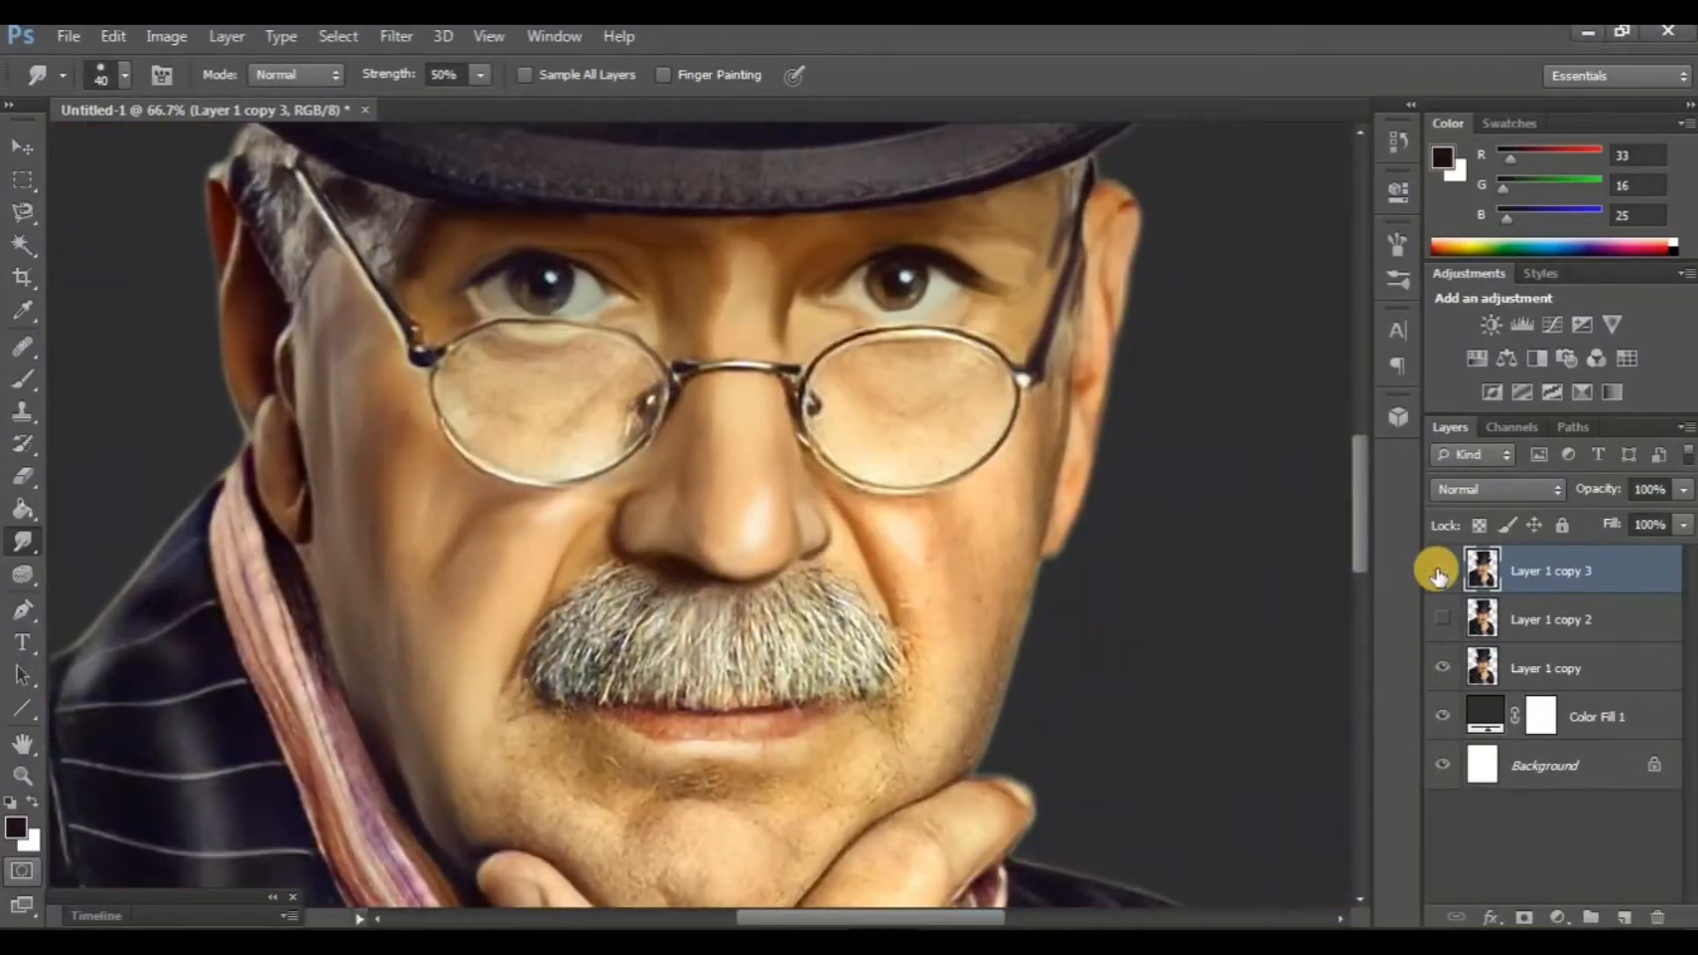
click(1439, 573)
click(1439, 573)
Smudge the sideburn between the glasses and ear on the image's right with the 40 px brush at 50% strength
scroll(875, 613, right, 2)
key(ctrl+plus)
key(ctrl+plus)
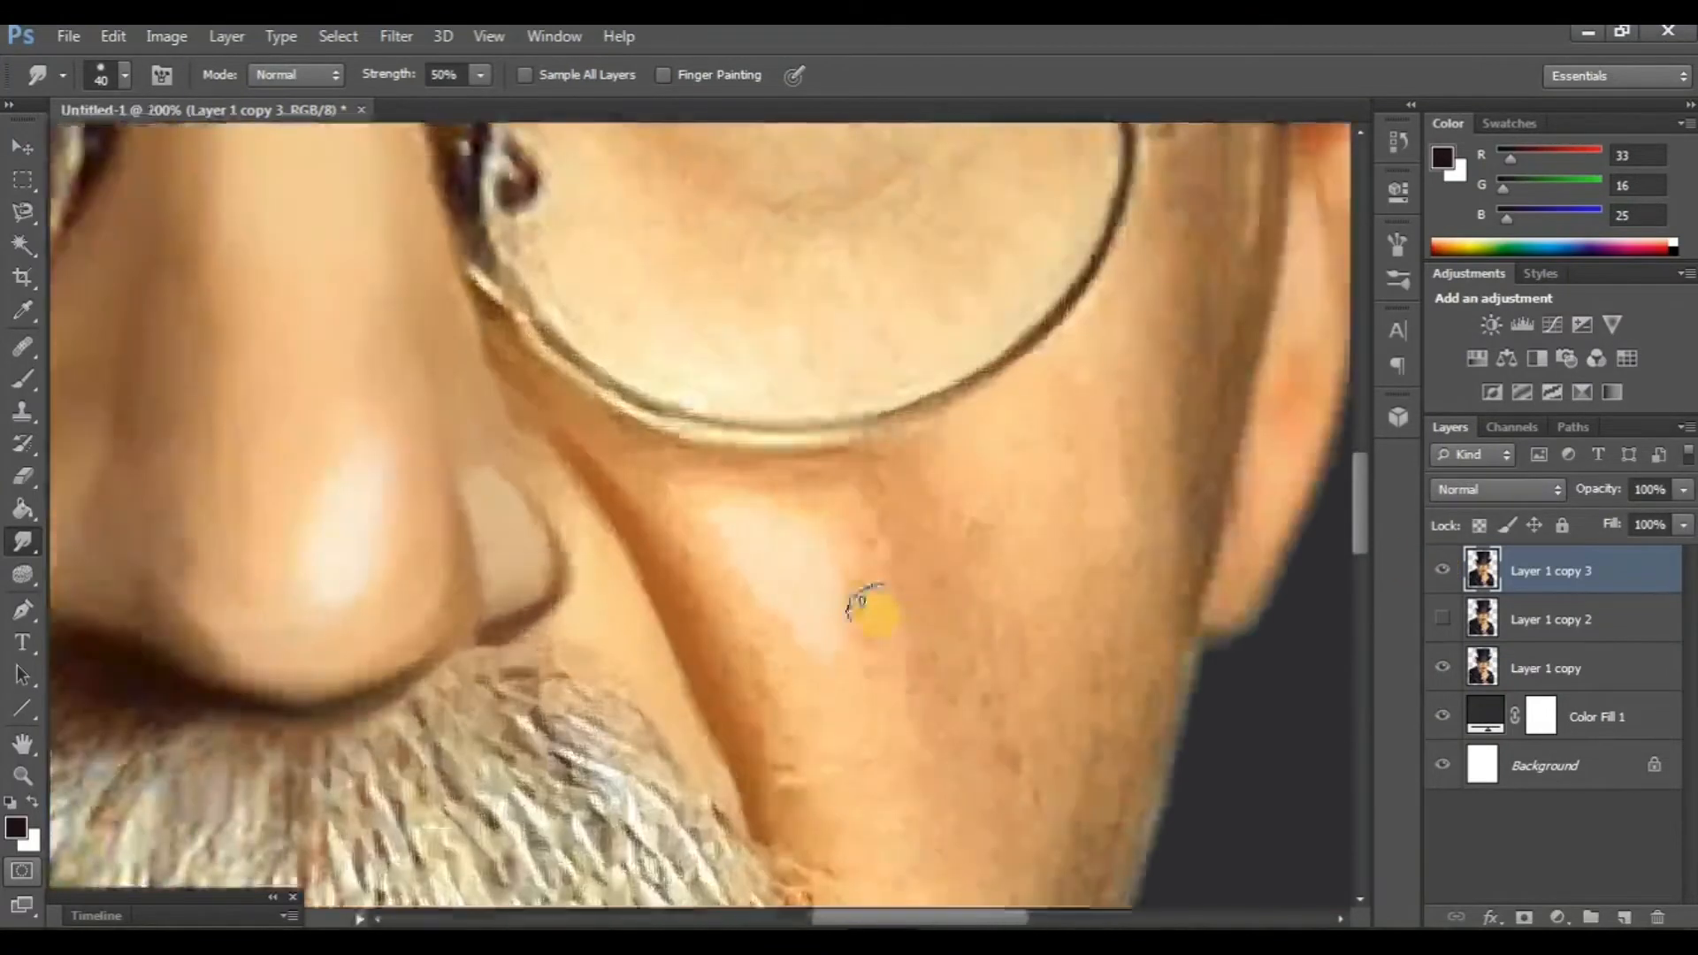
scroll(707, 617, right, 3)
scroll(973, 531, up, 3)
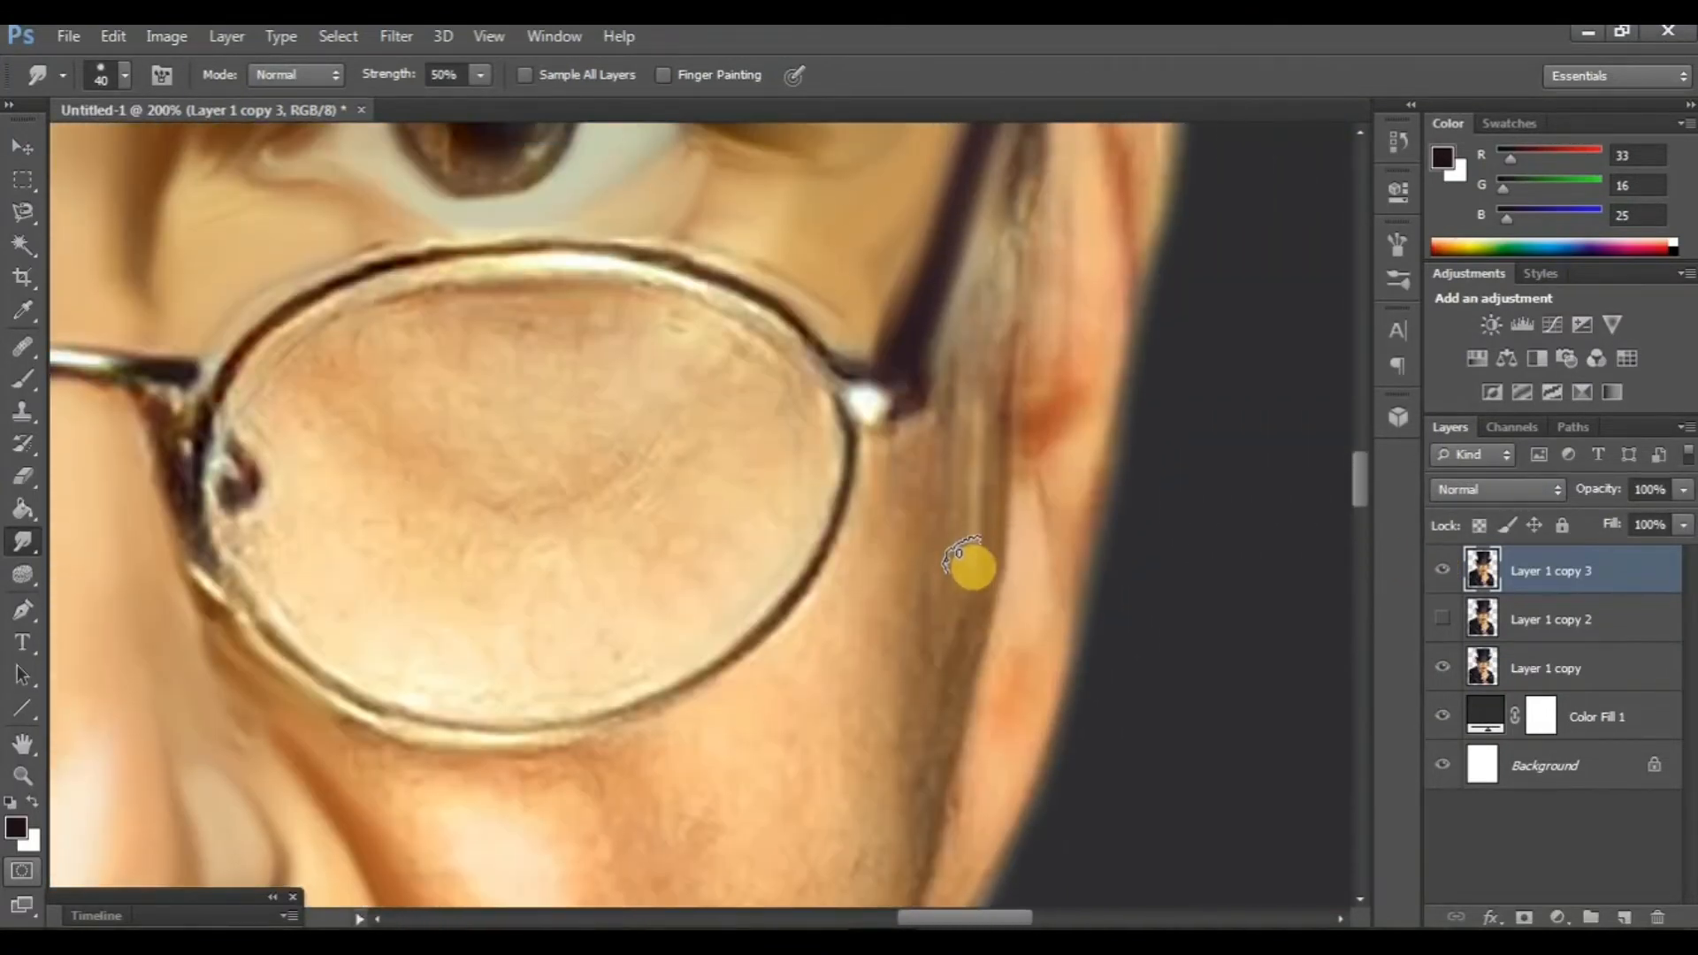
scroll(911, 353, down, 2)
scroll(911, 354, right, 1)
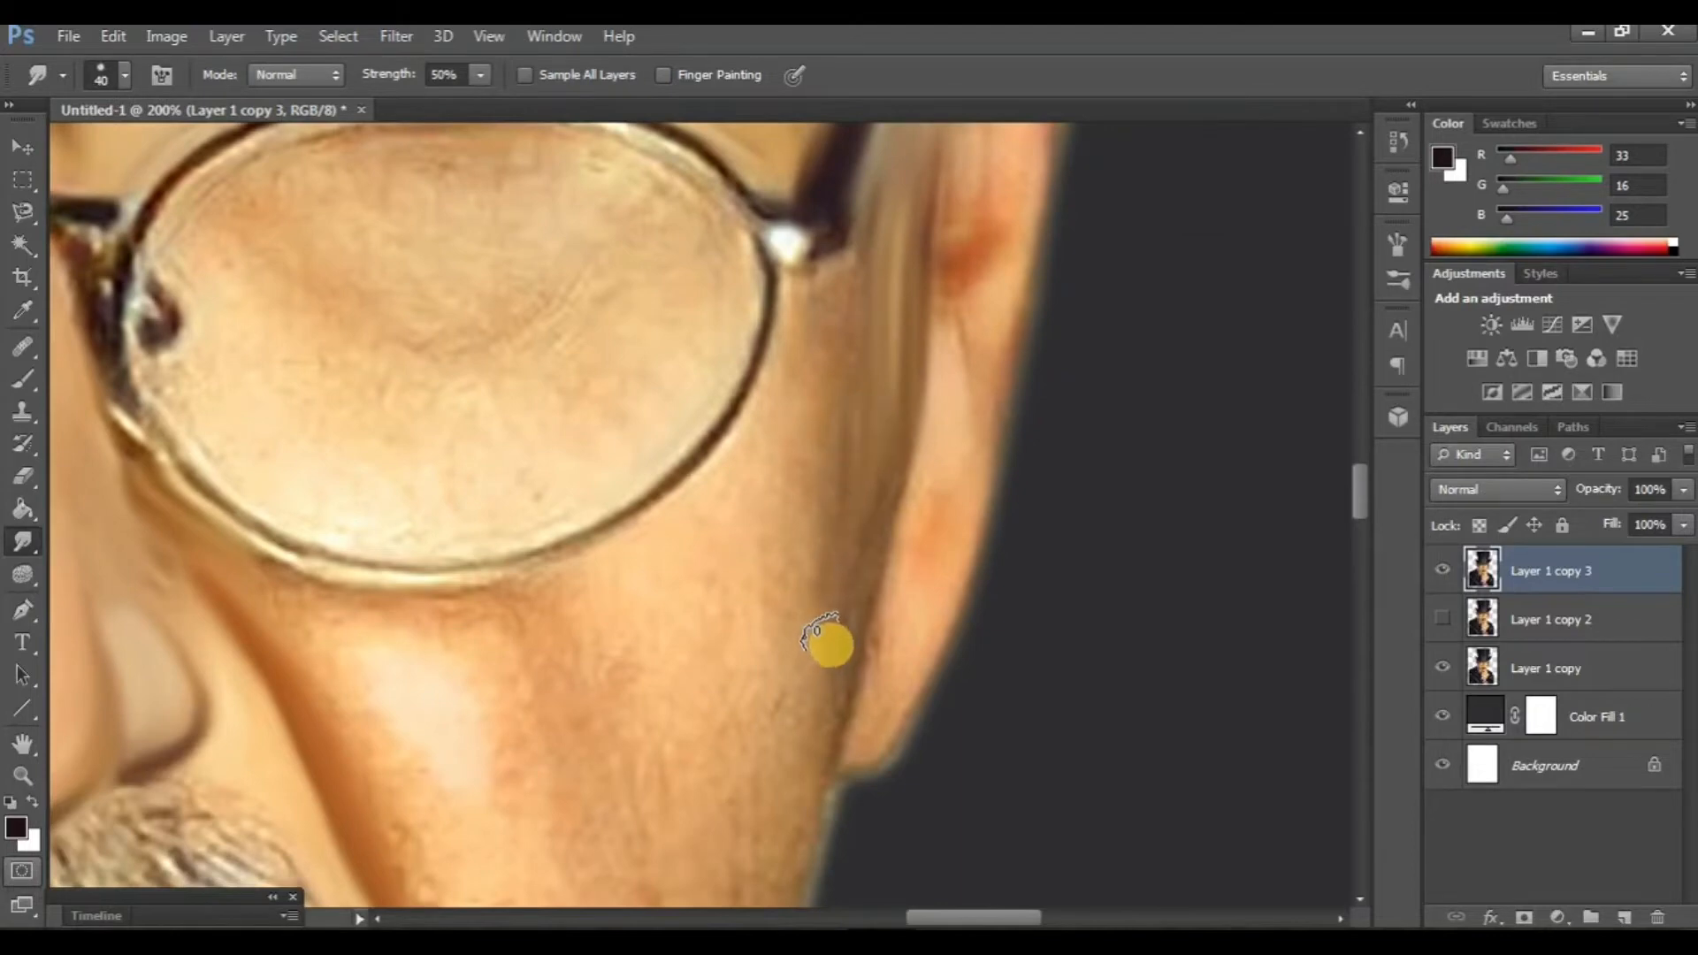
Smooth the cheek and jaw on the image's right from the lens down to the hand at 40 px
scroll(796, 540, down, 2)
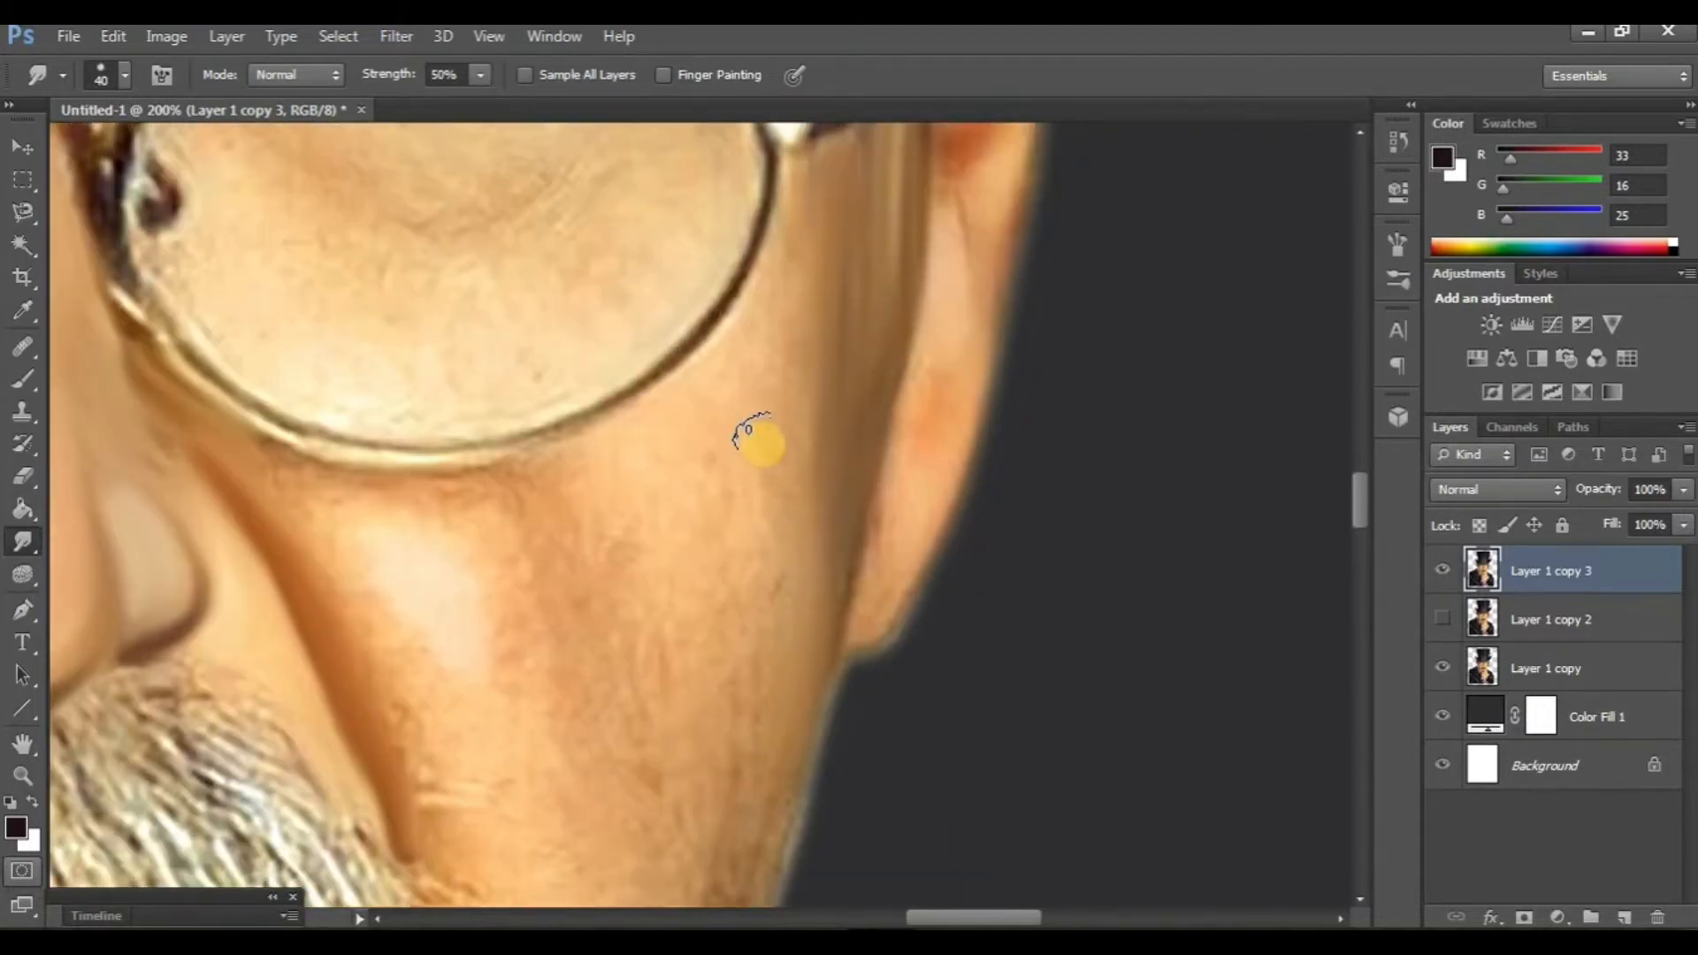
scroll(748, 471, left, 1)
scroll(770, 386, down, 1)
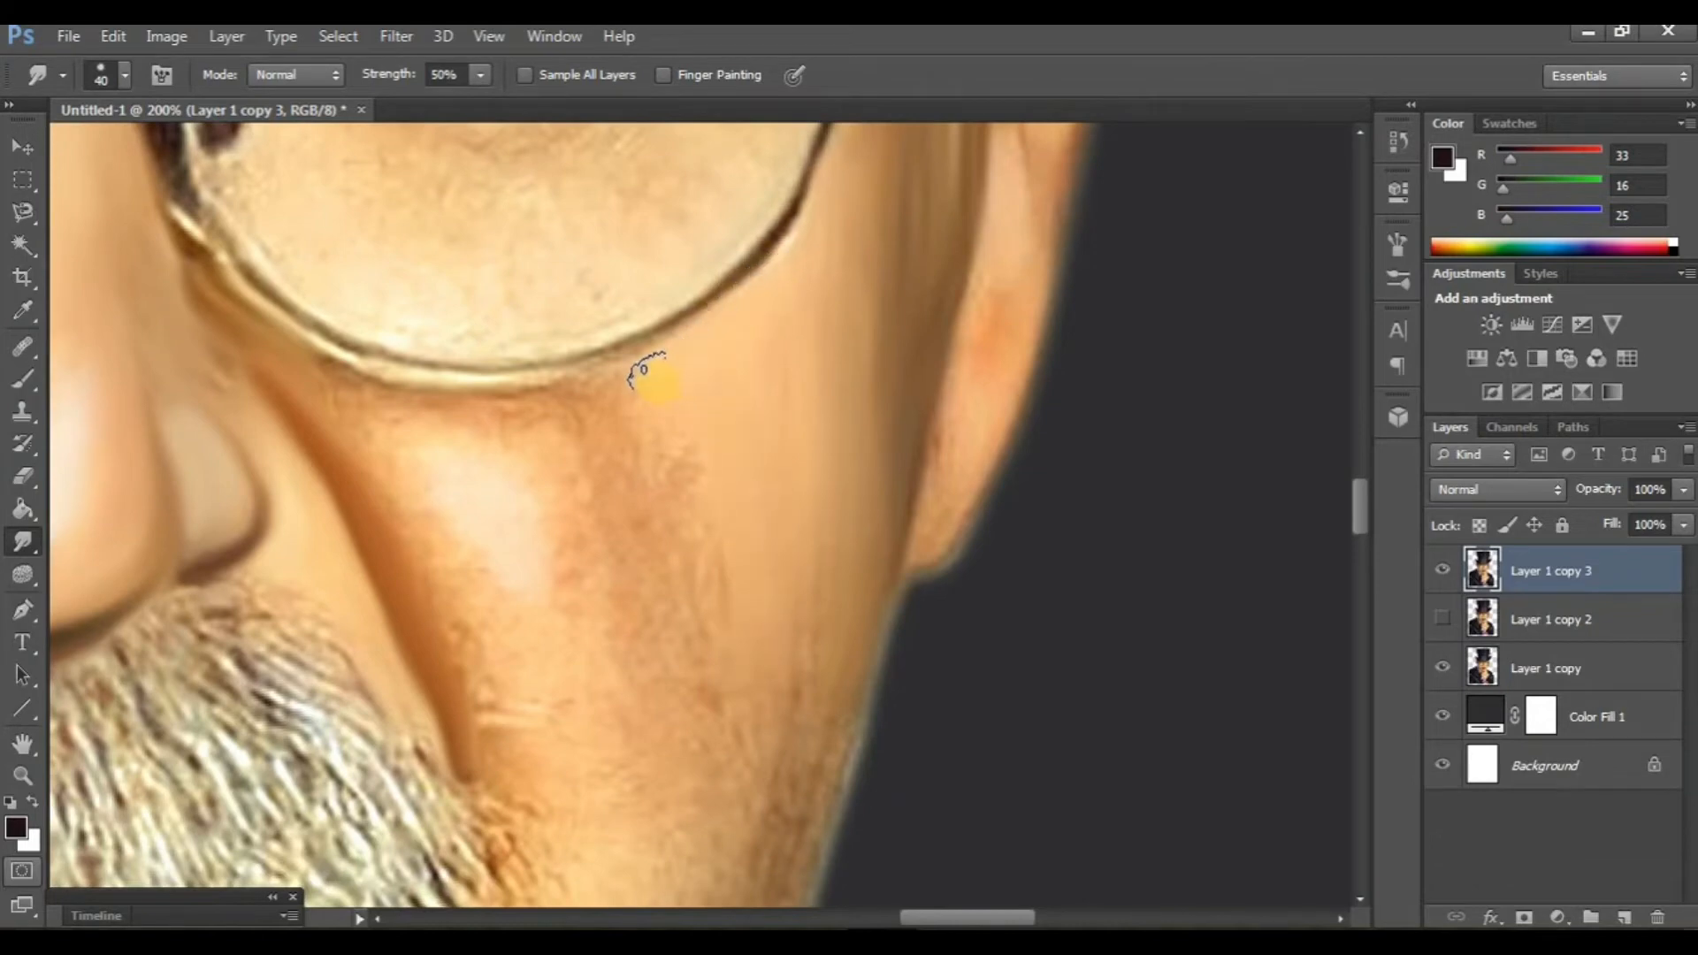
scroll(759, 527, down, 3)
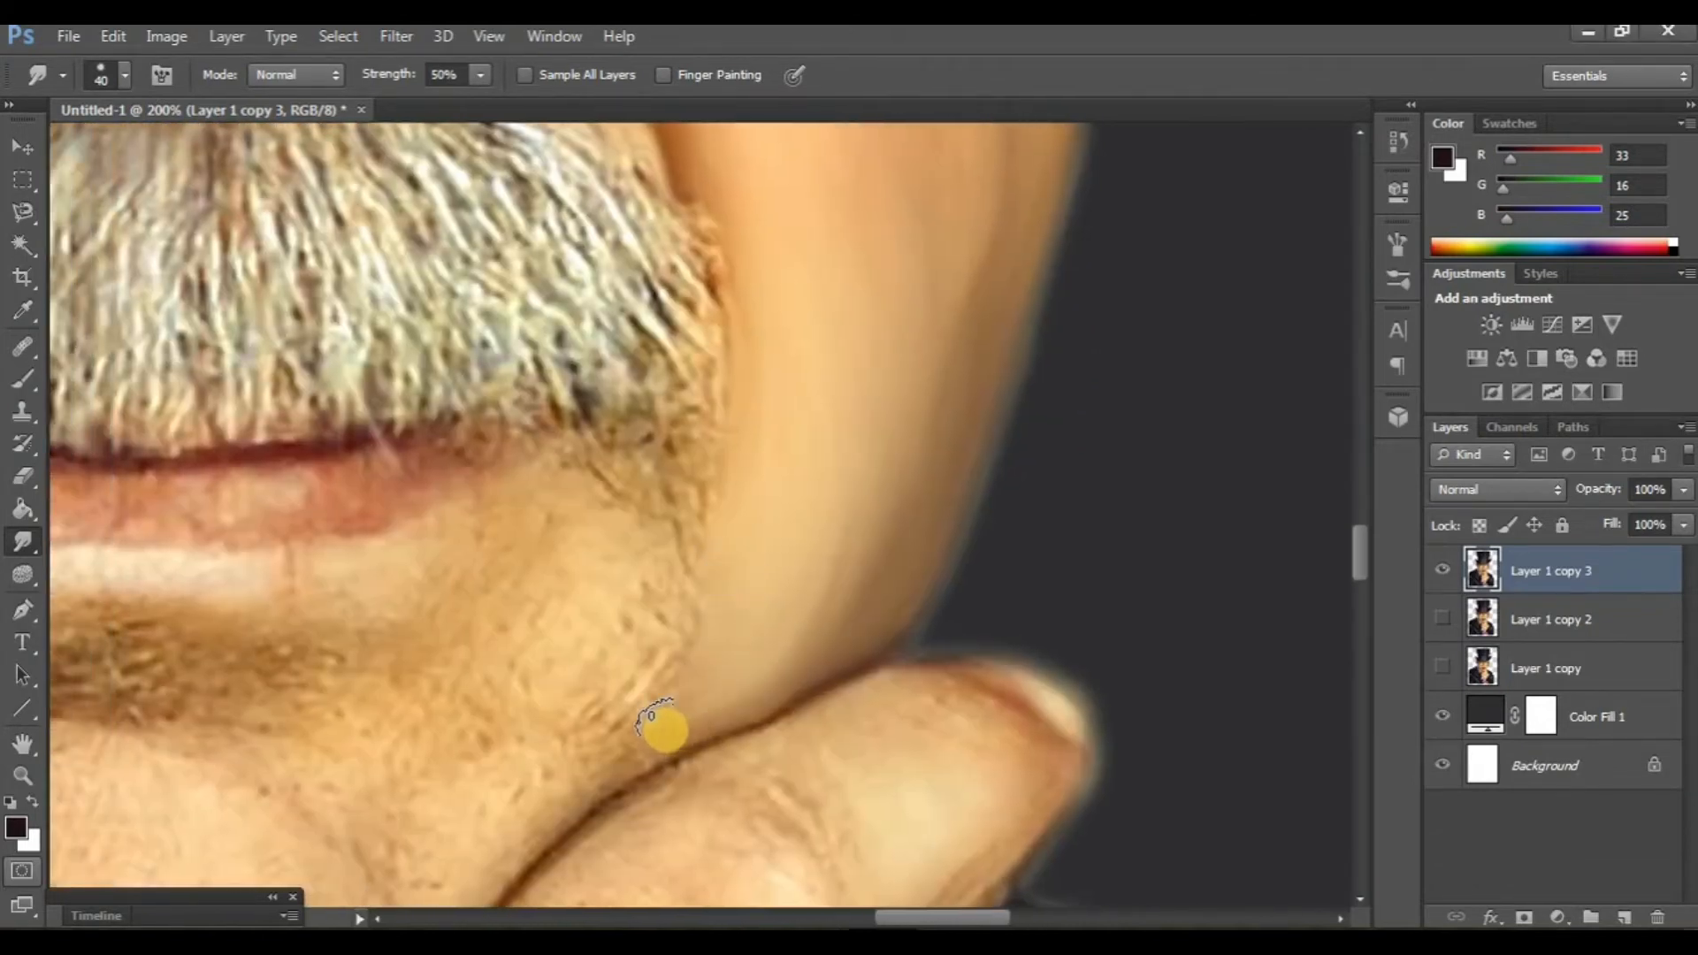
key(ctrl+minus)
key(ctrl+minus)
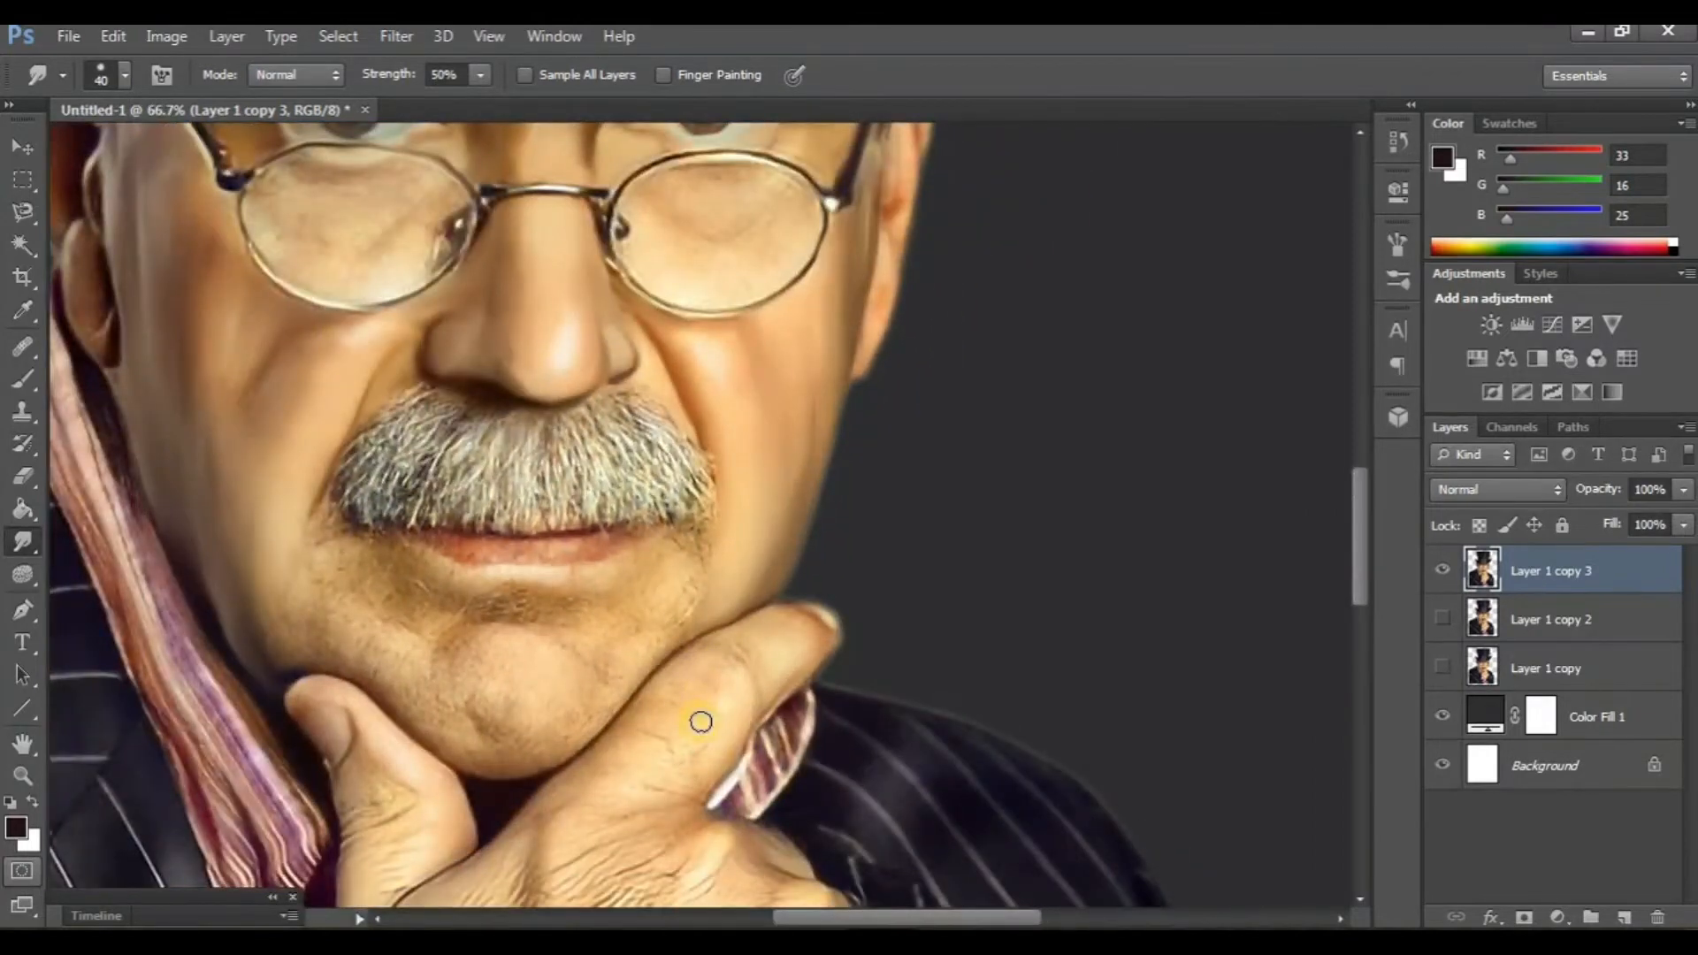
Show Layer 1 copy 2 and hide Layer 1 copy 3 to compare the face before and after smudging
scroll(699, 719, up, 3)
scroll(699, 719, left, 5)
click(1445, 617)
click(1443, 571)
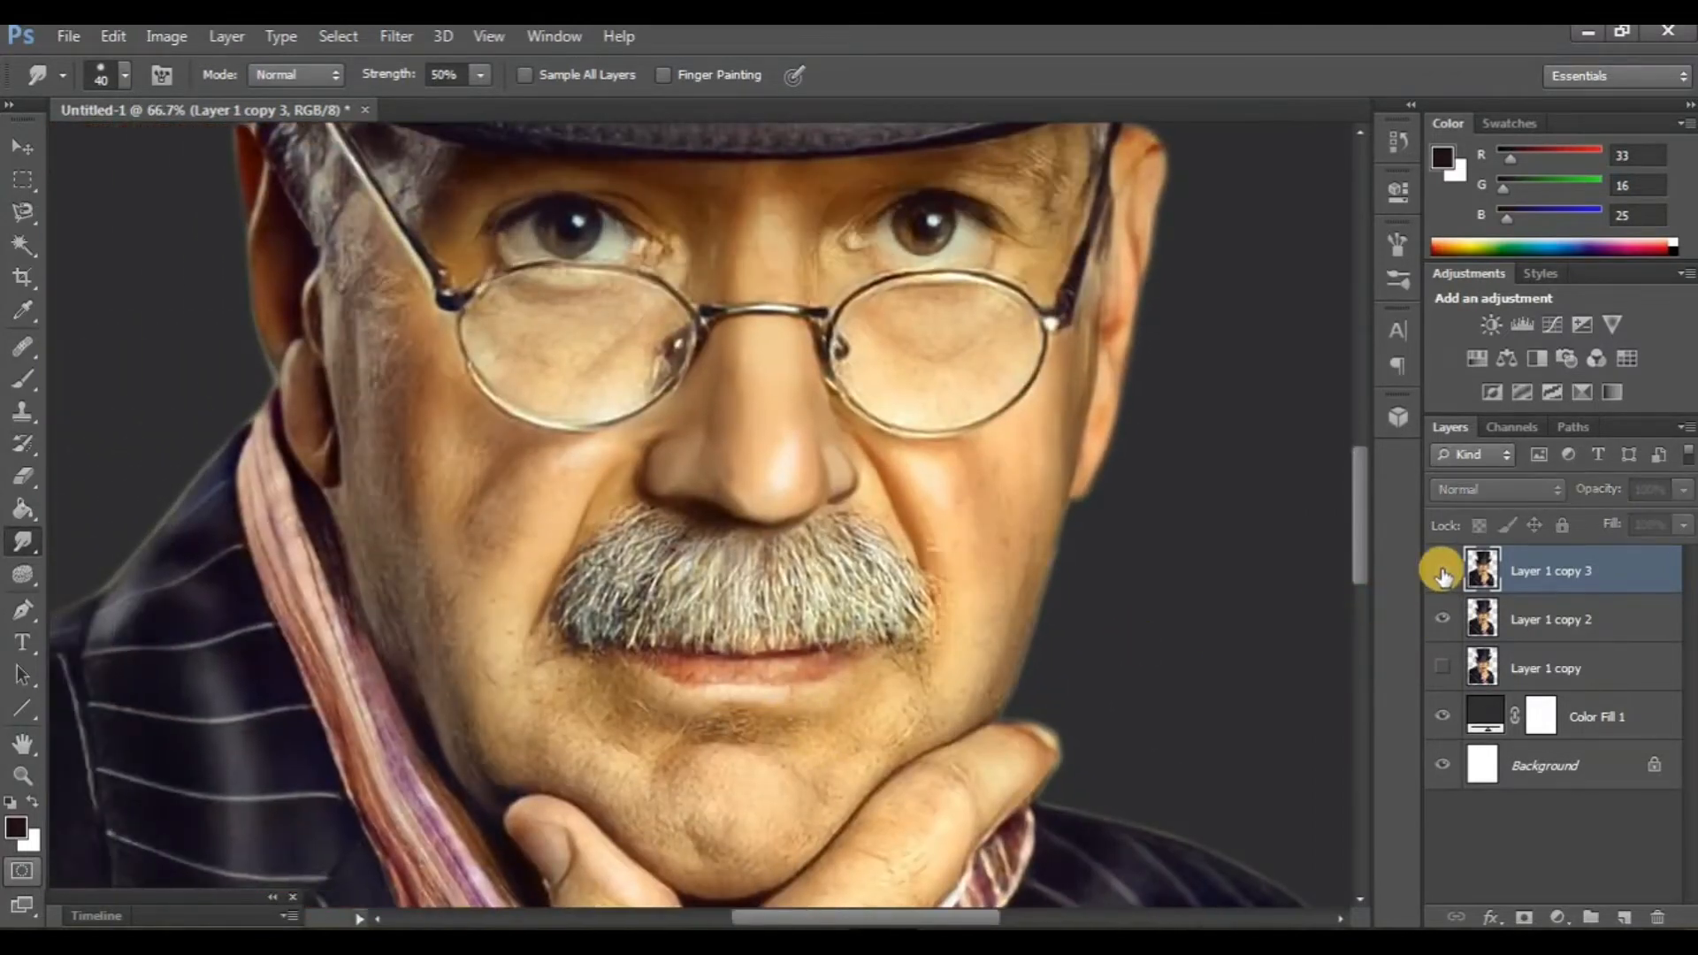
Compare the face with Layer 1 copy 3 hidden and shown over Layer 1 copy 2, and hide Layer 1 copy 2 again
click(1443, 572)
click(1443, 571)
click(1444, 571)
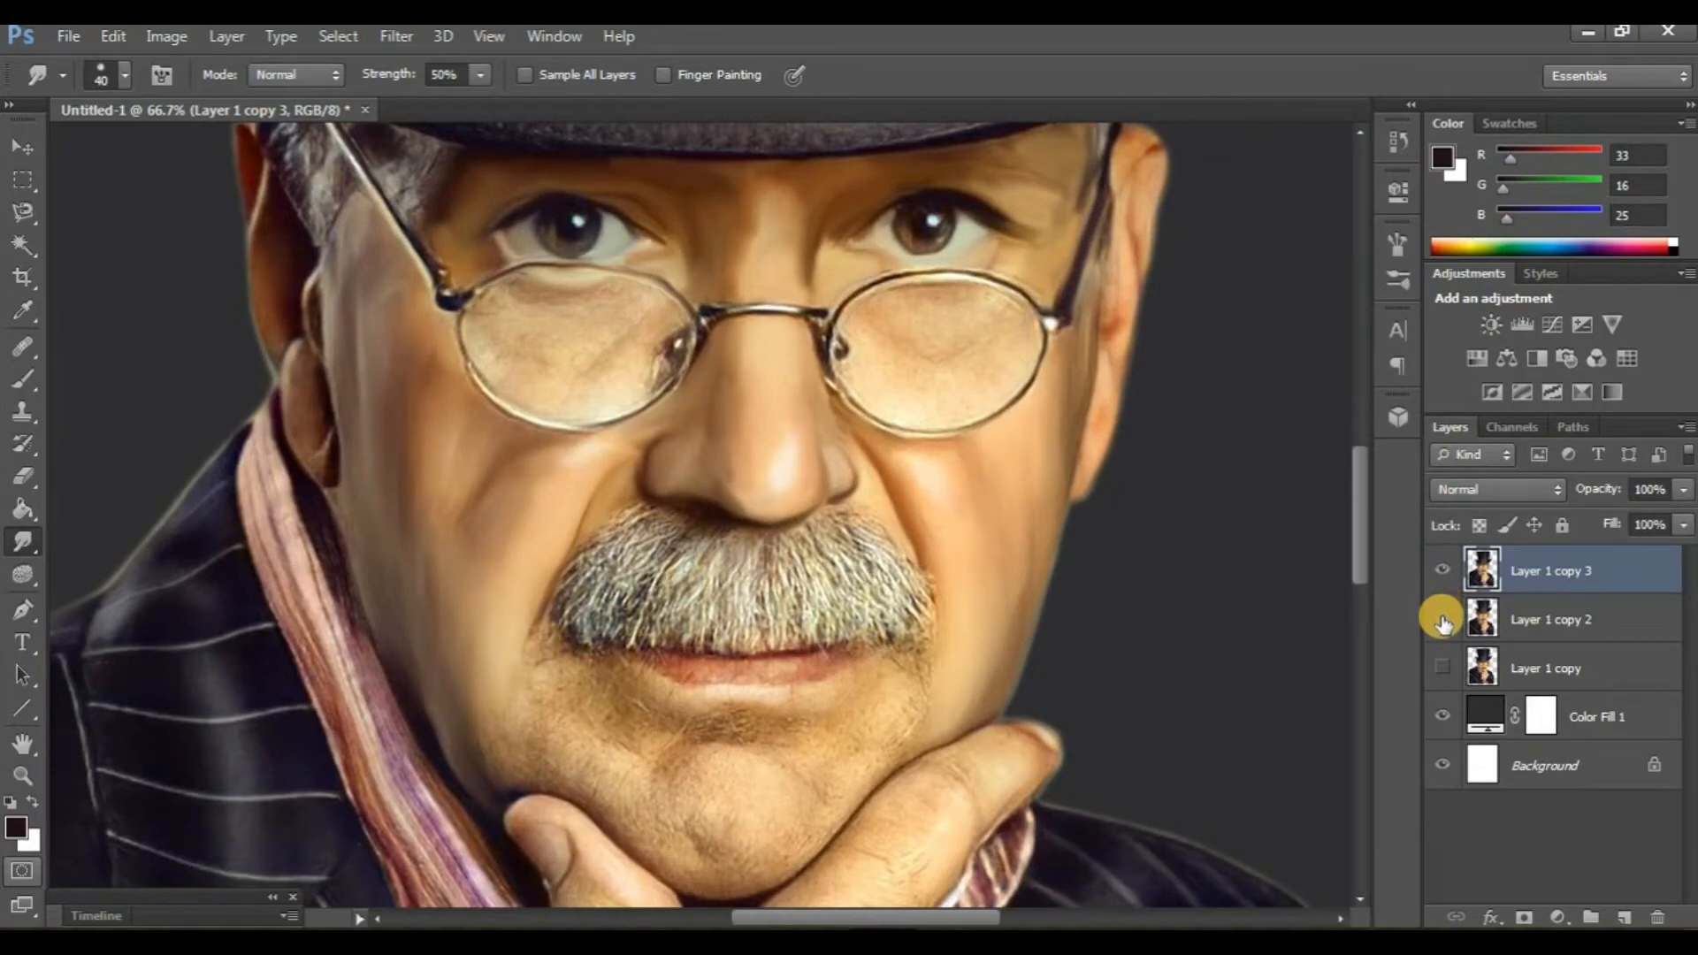
click(1443, 619)
Smudge the mottled skin seen through the eyeglass lenses smooth with the 40 px brush at 50% strength
scroll(796, 607, up, 3)
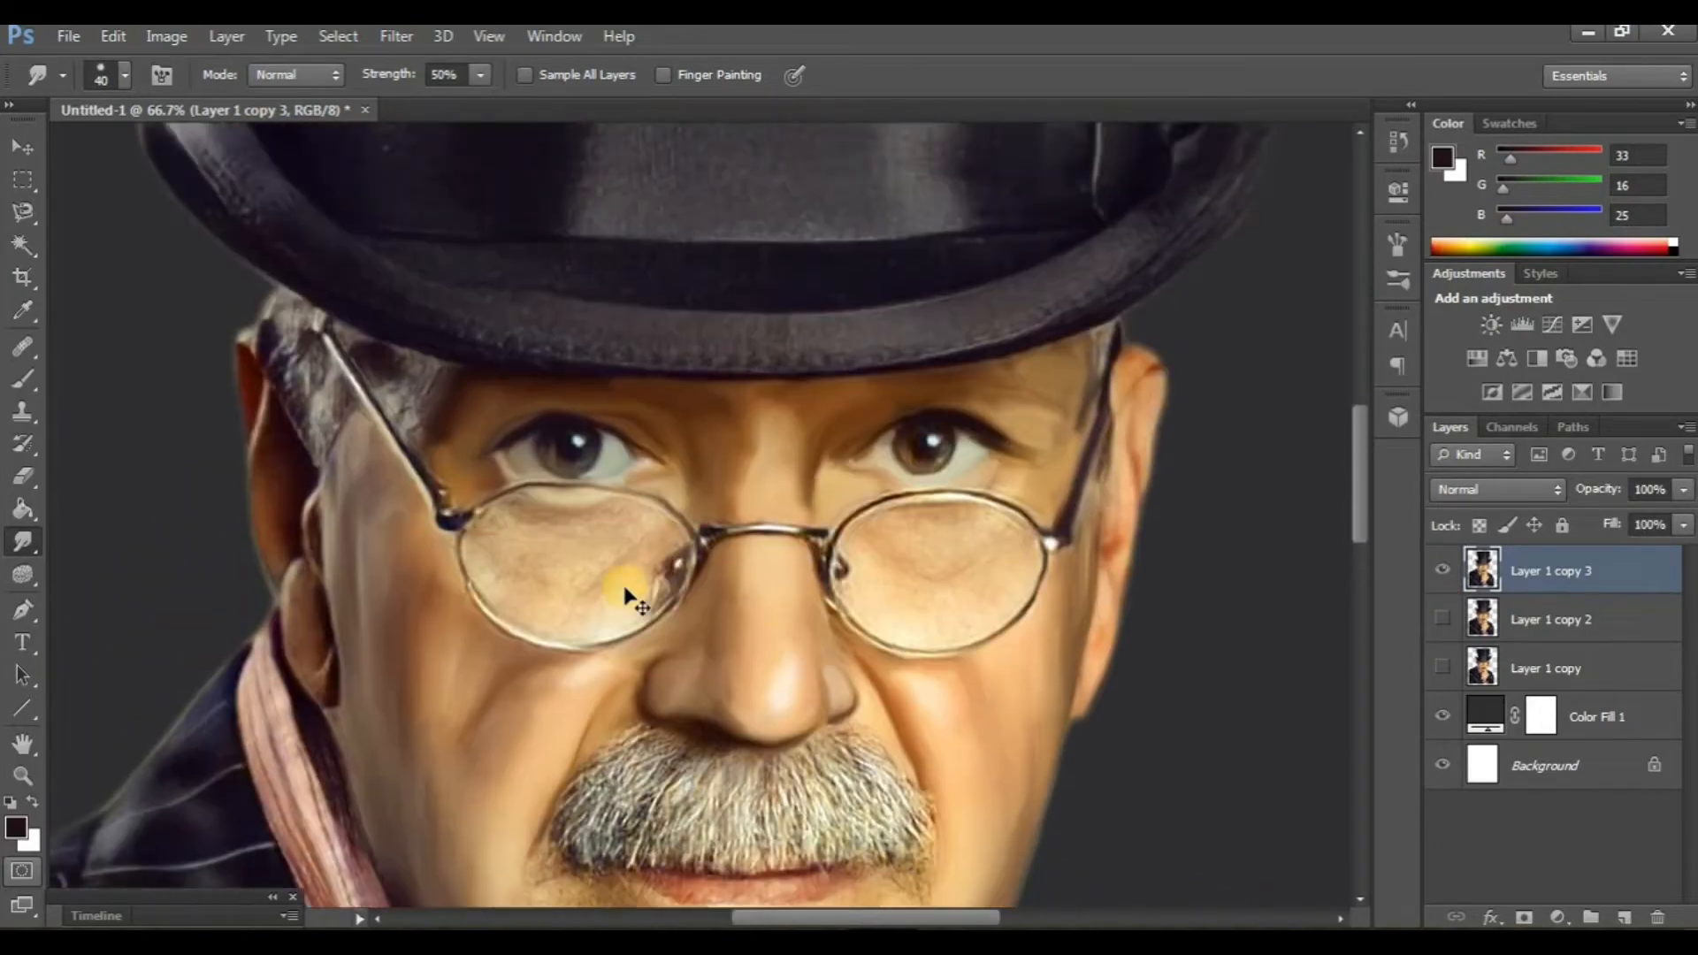
scroll(624, 598, up, 2)
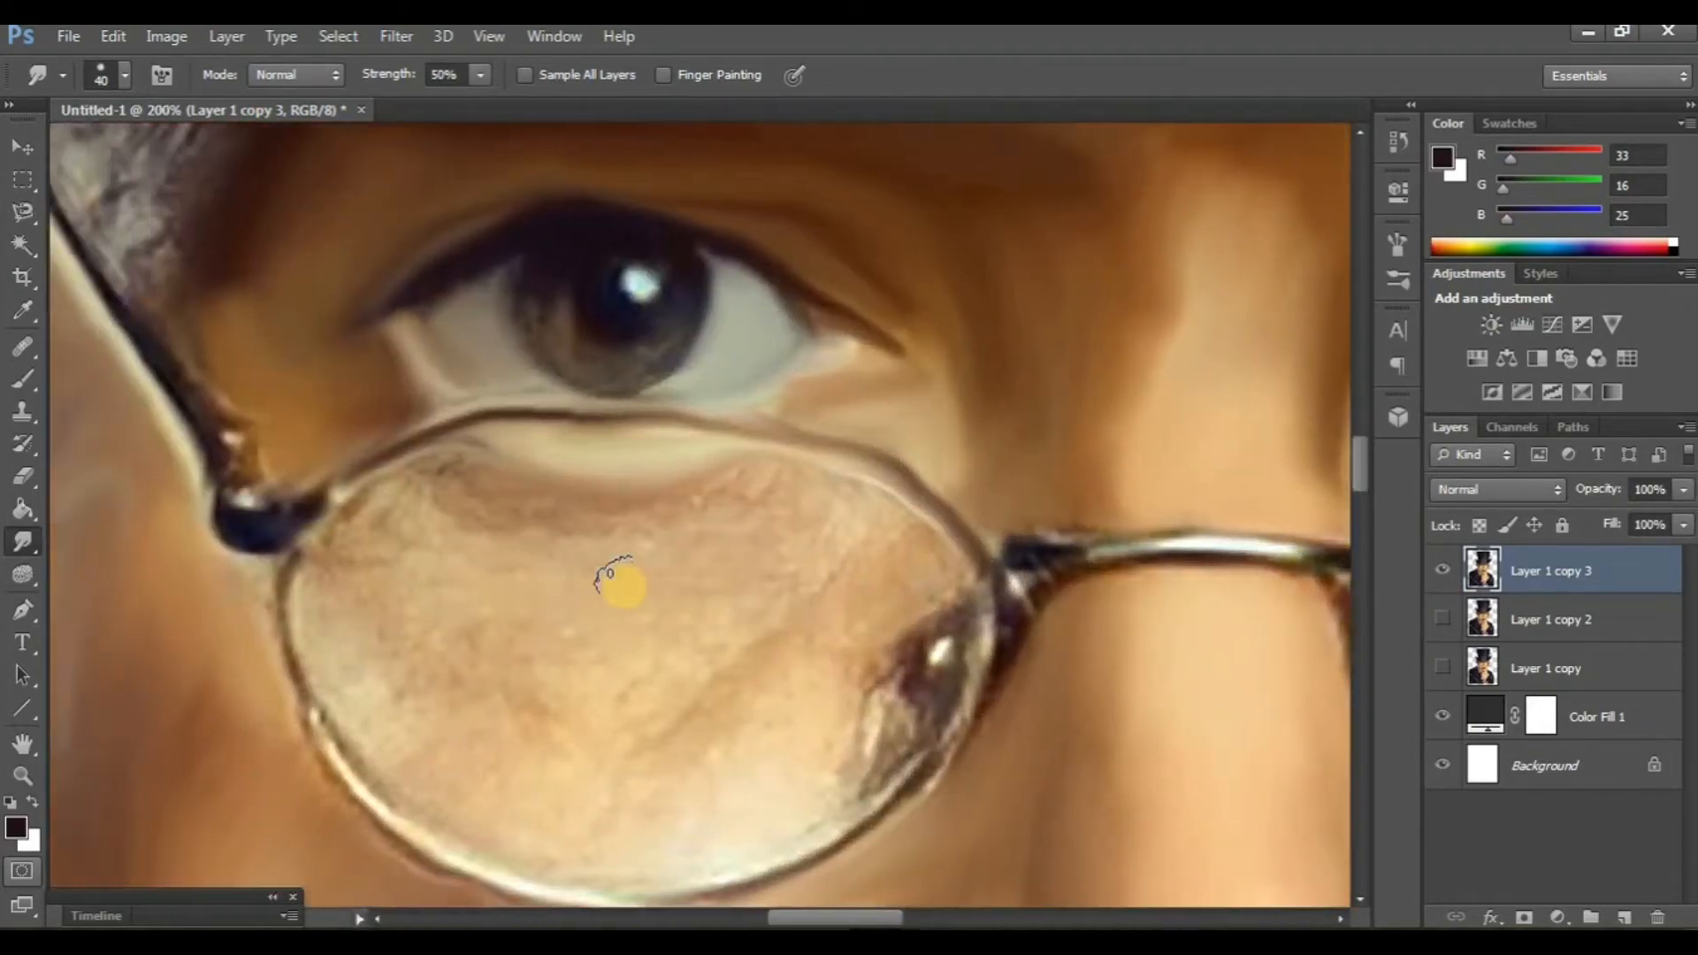
scroll(610, 573, down, 2)
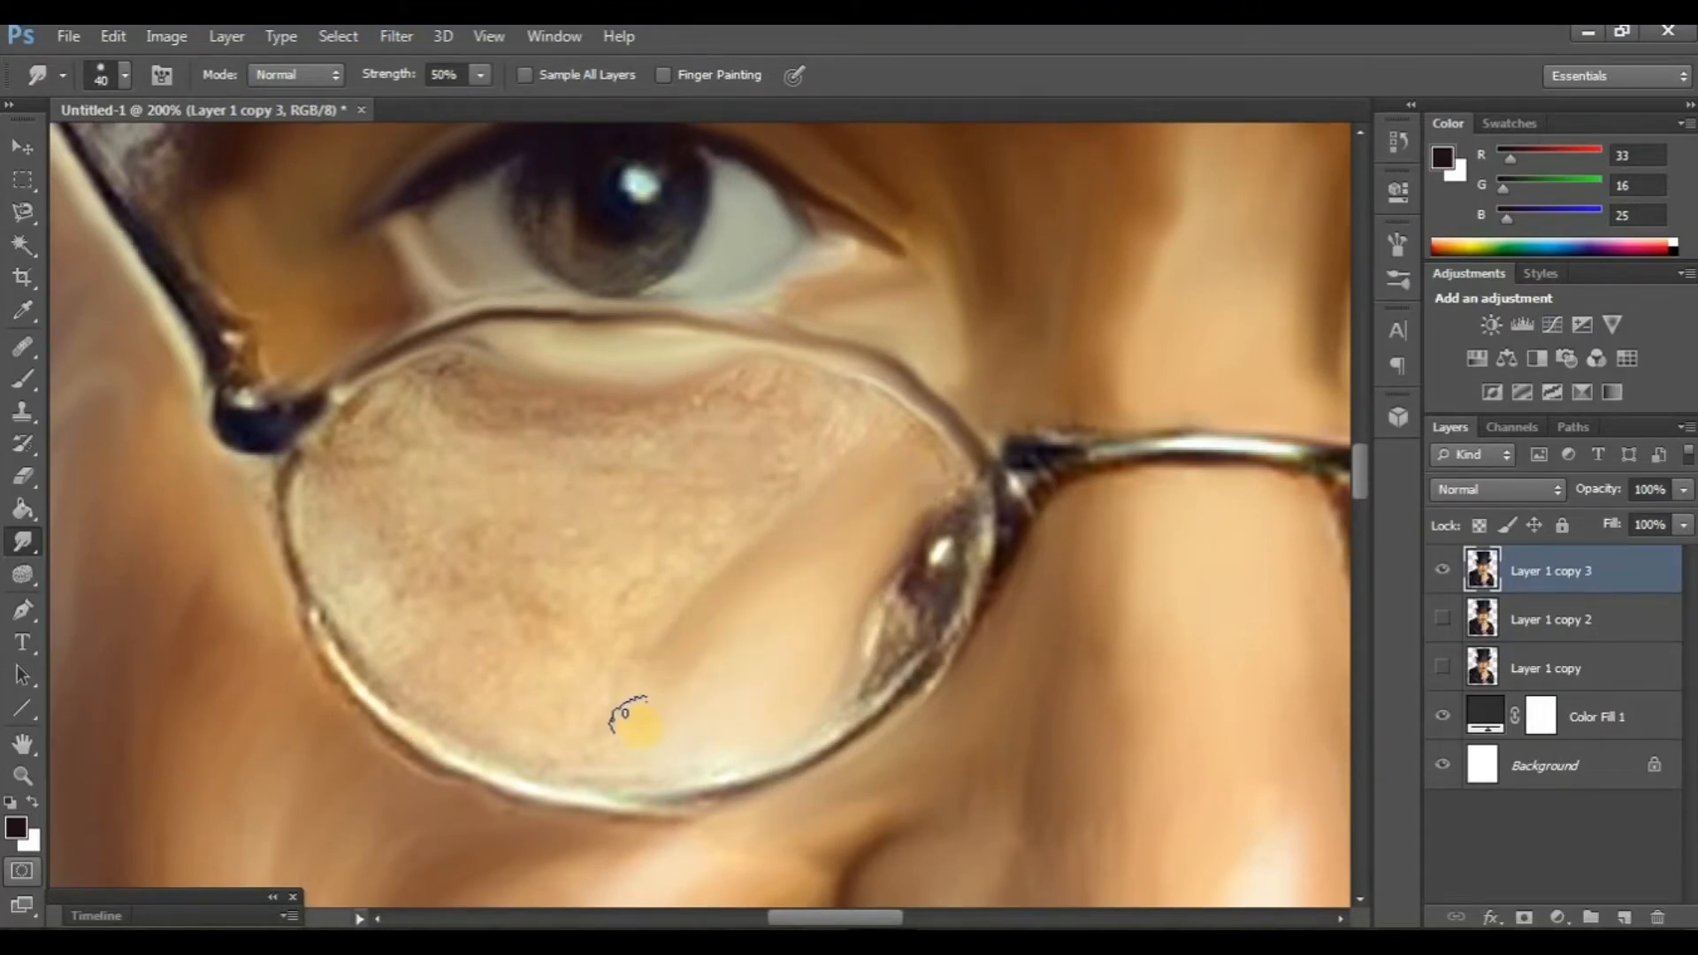
scroll(674, 588, up, 1)
mouse_move(478, 458)
mouse_down()
mouse_move(525, 455)
mouse_move(411, 449)
mouse_move(532, 487)
mouse_up()
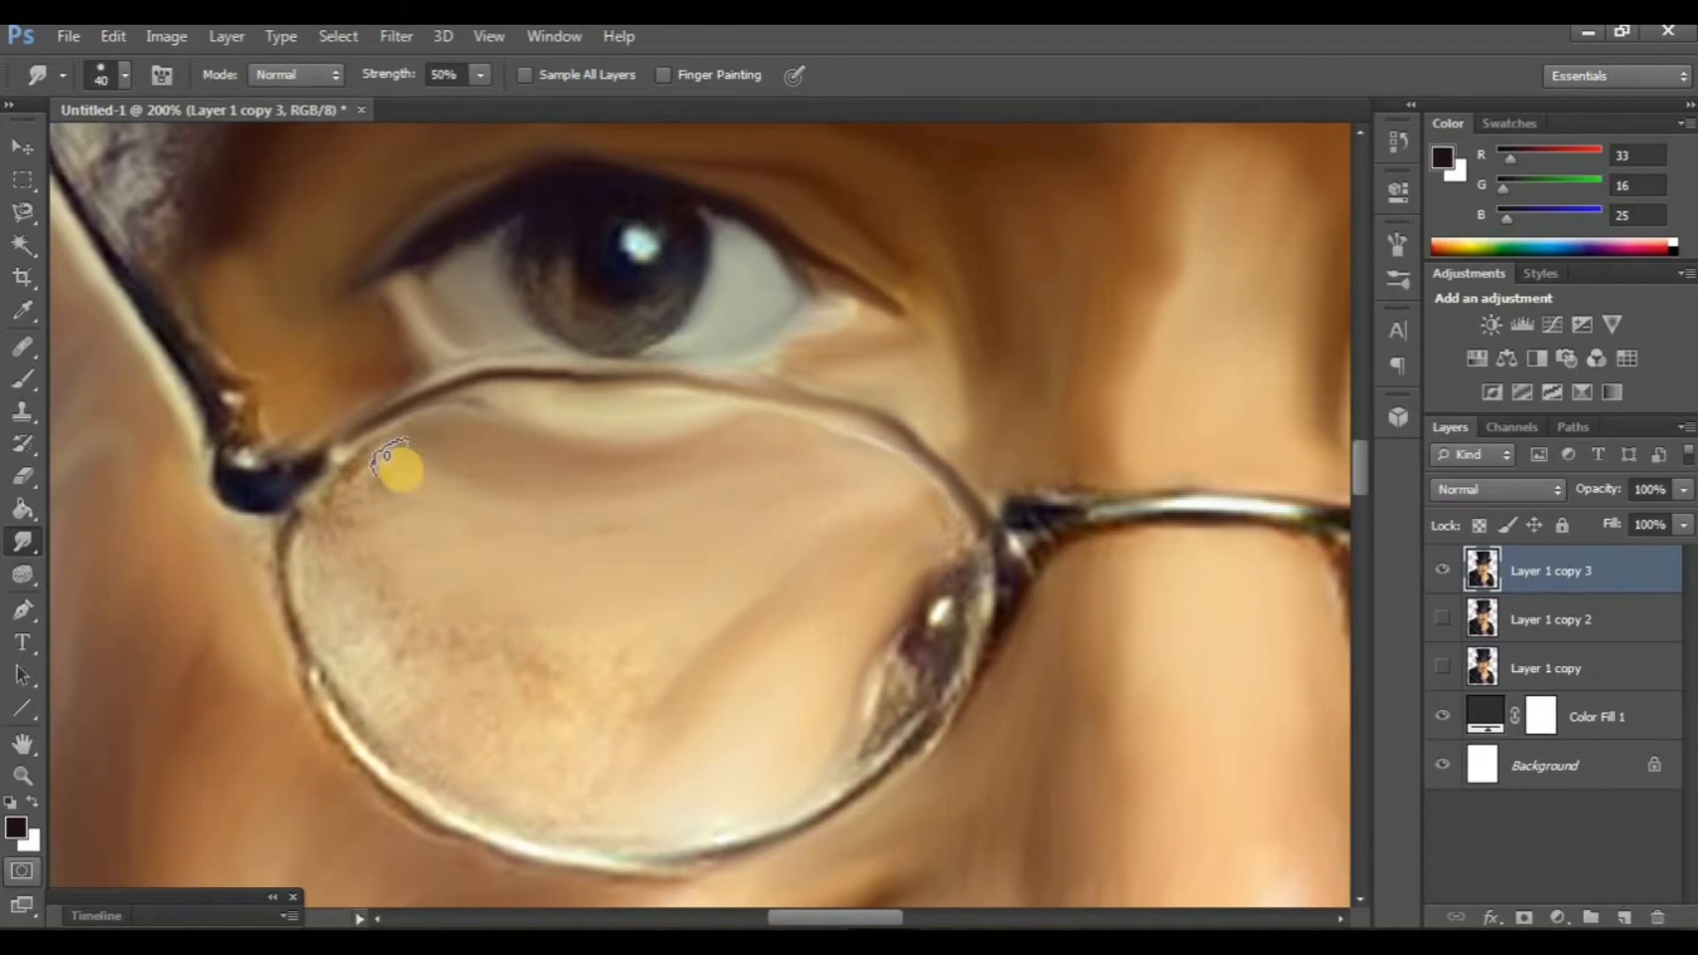
drag(401, 472, 320, 500)
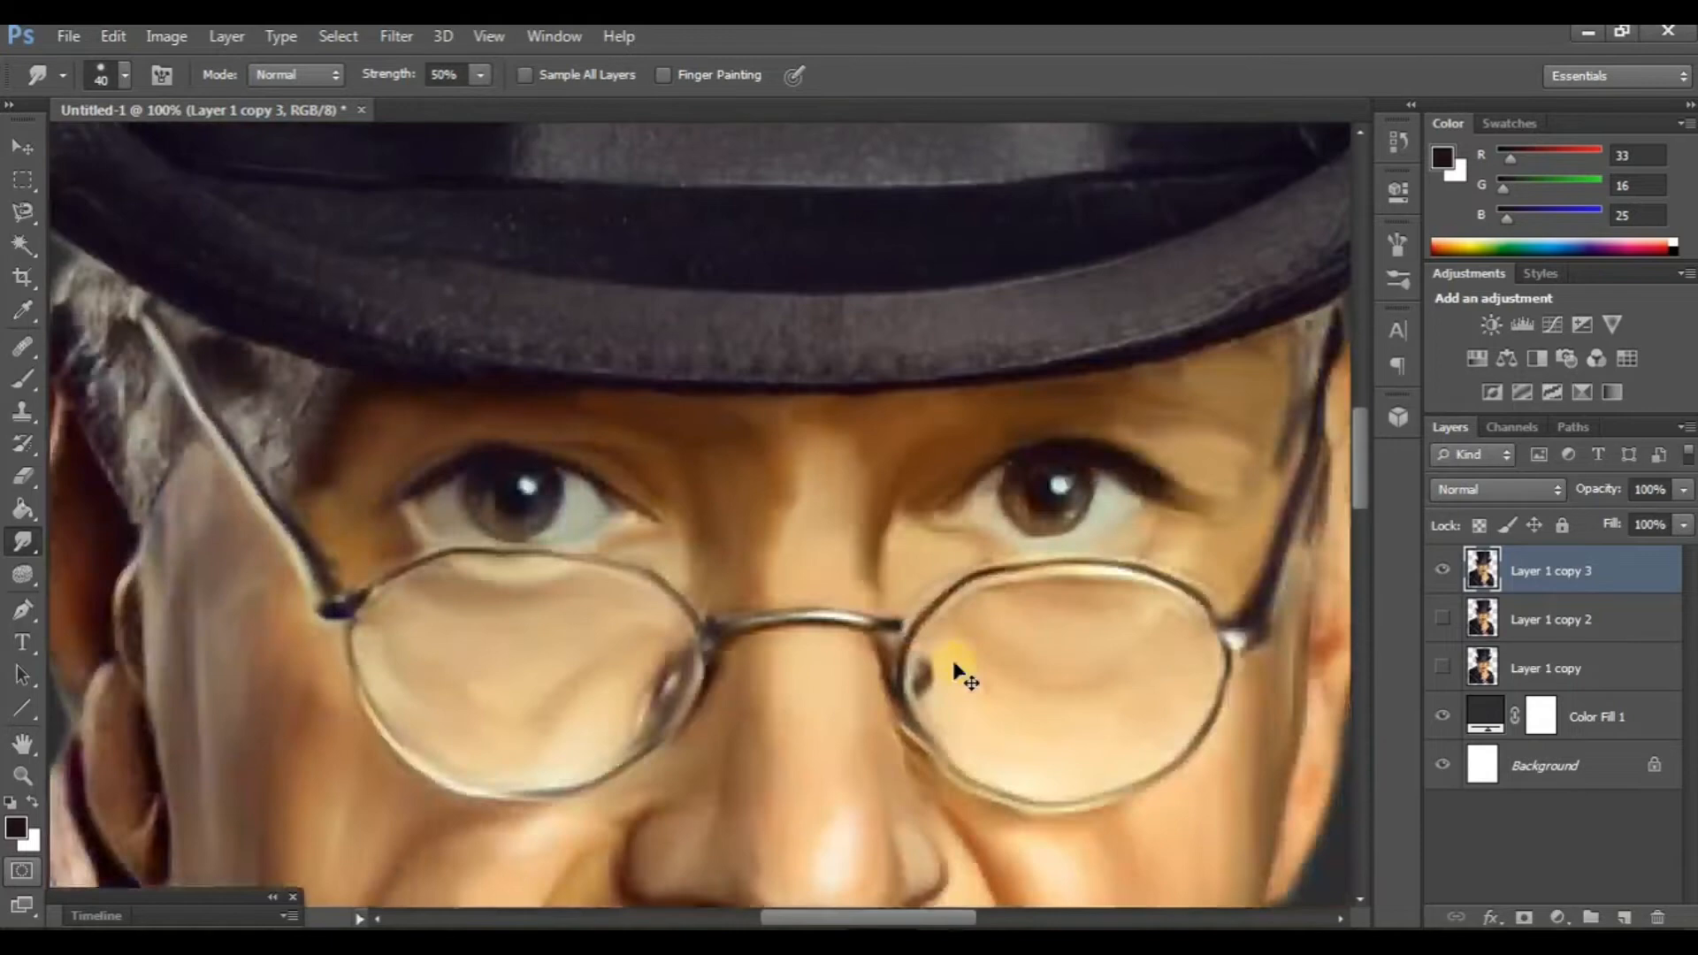
Compare the skin behind the lenses by toggling Layer 1 copy 3 against Layer 1 copy 2
scroll(955, 671, down, 4)
scroll(925, 614, right, 1)
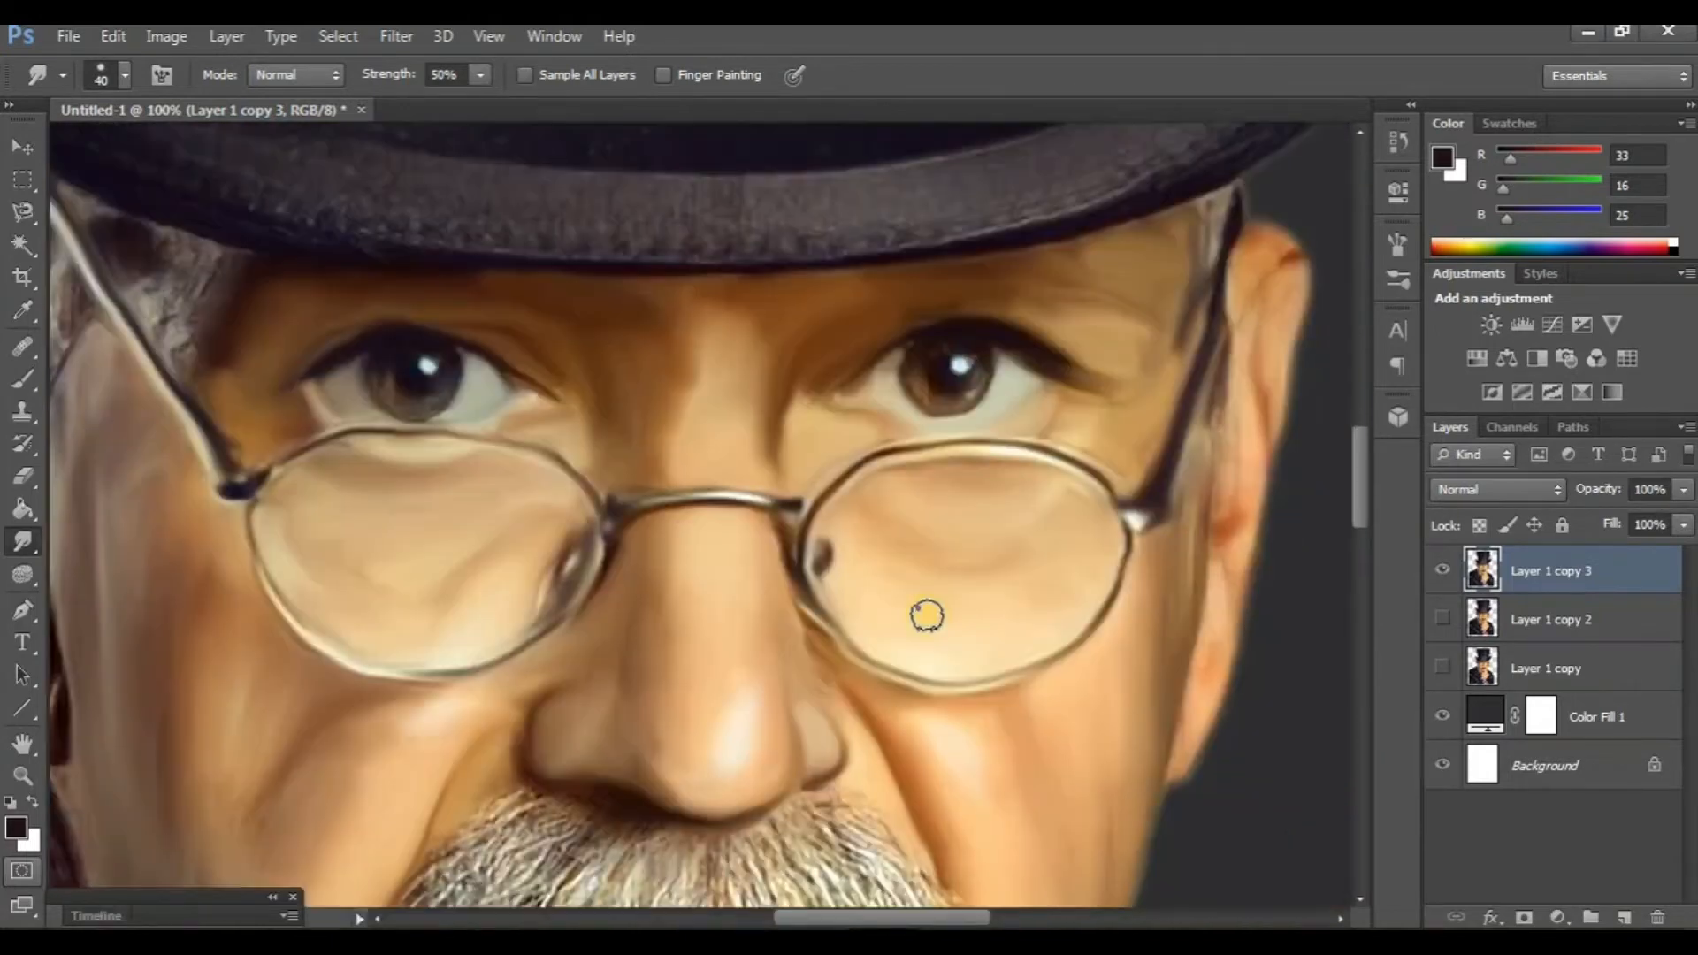
scroll(925, 614, left, 1)
click(1447, 580)
click(1447, 579)
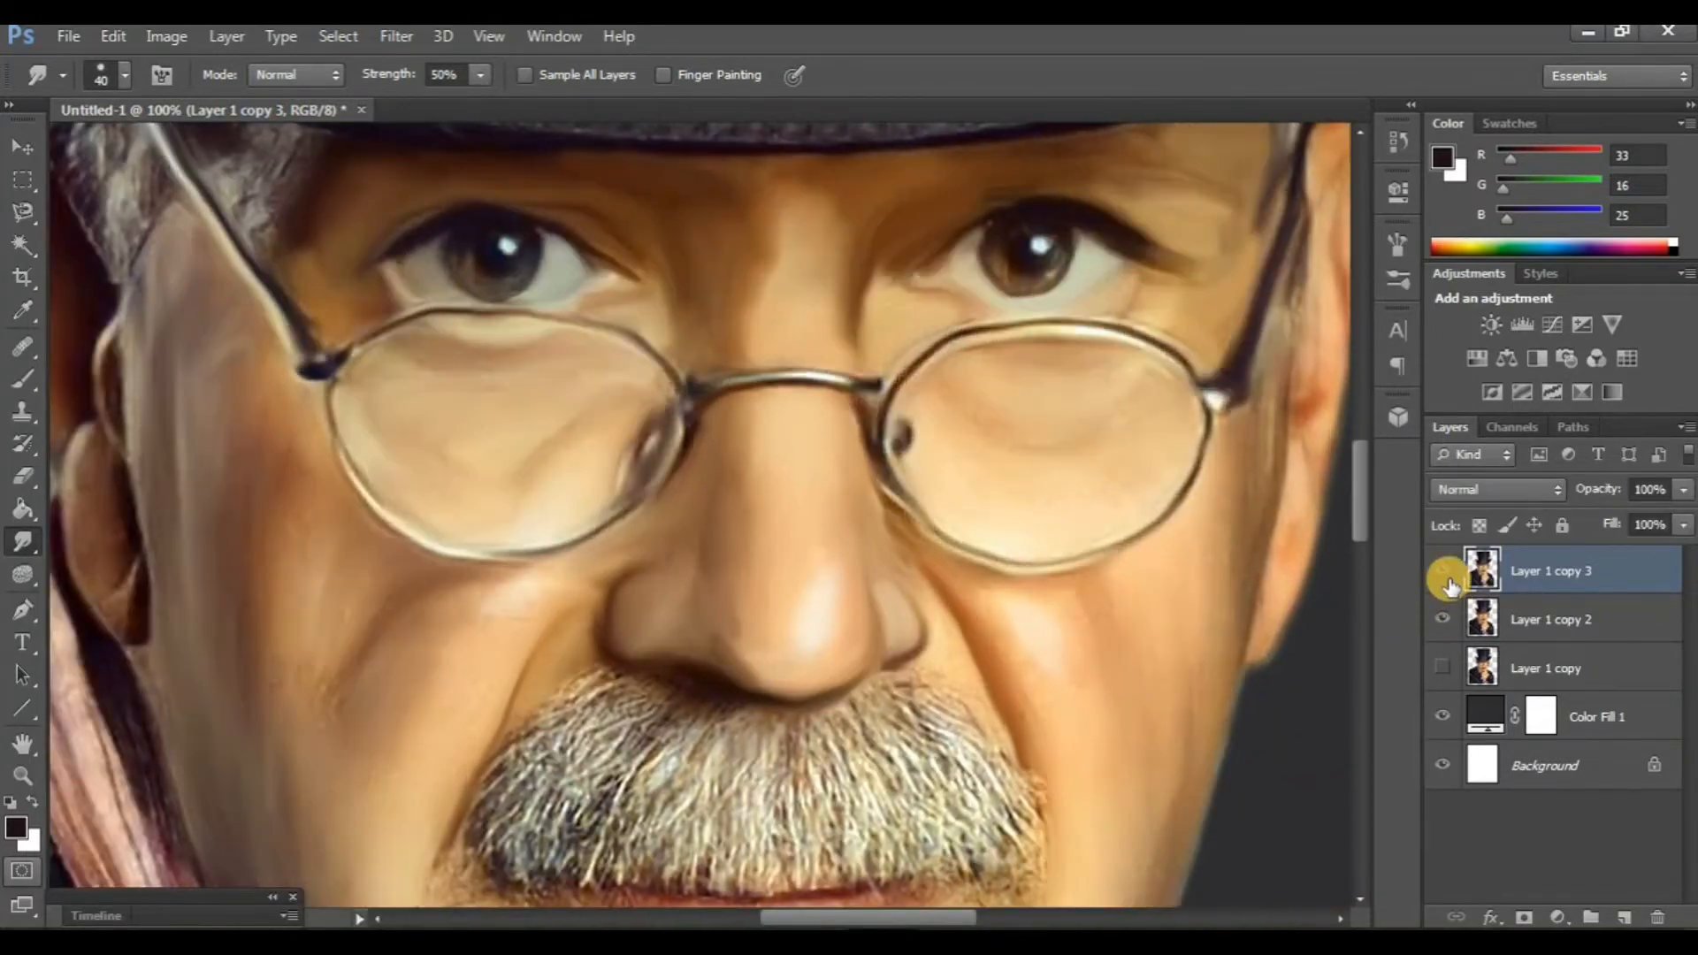
Duplicate Layer 1 copy 3 and hide Layer 1 copy 3 and Layer 1 copy 2 beneath the duplicate
scroll(785, 559, down, 3)
key(ctrl+j)
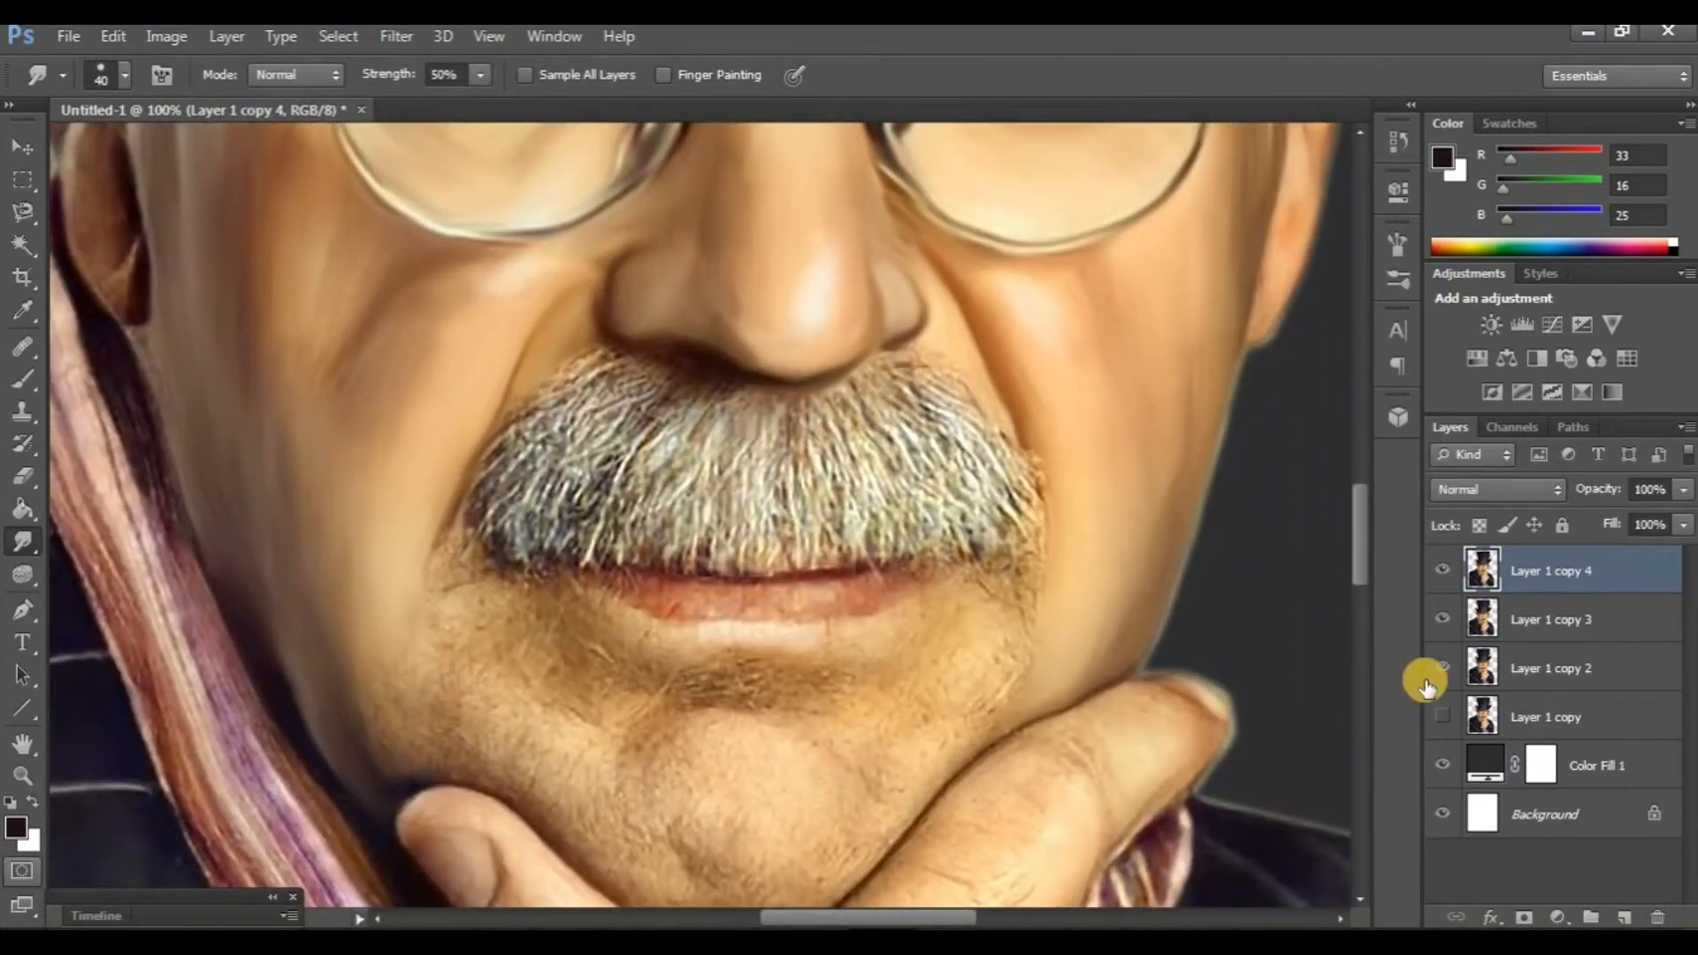
drag(1437, 673, 1443, 570)
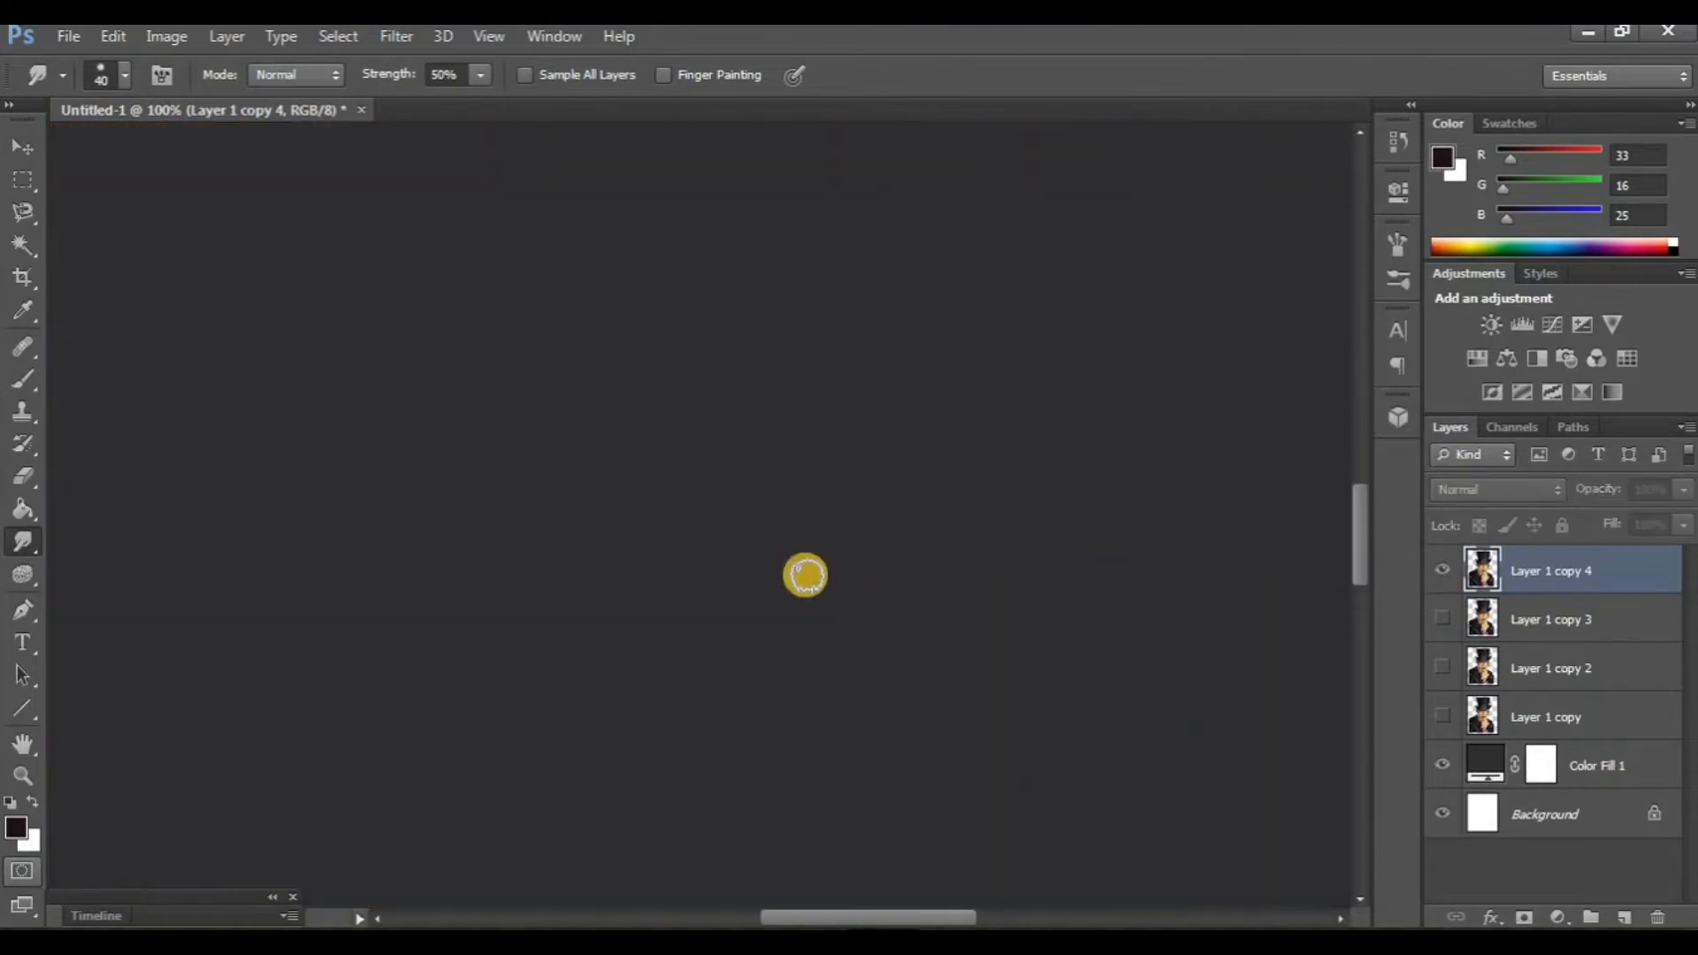
Smudge along the lower edge of the chin above the hand with the 40 px brush
scroll(723, 568, down, 4)
key(ctrl+plus)
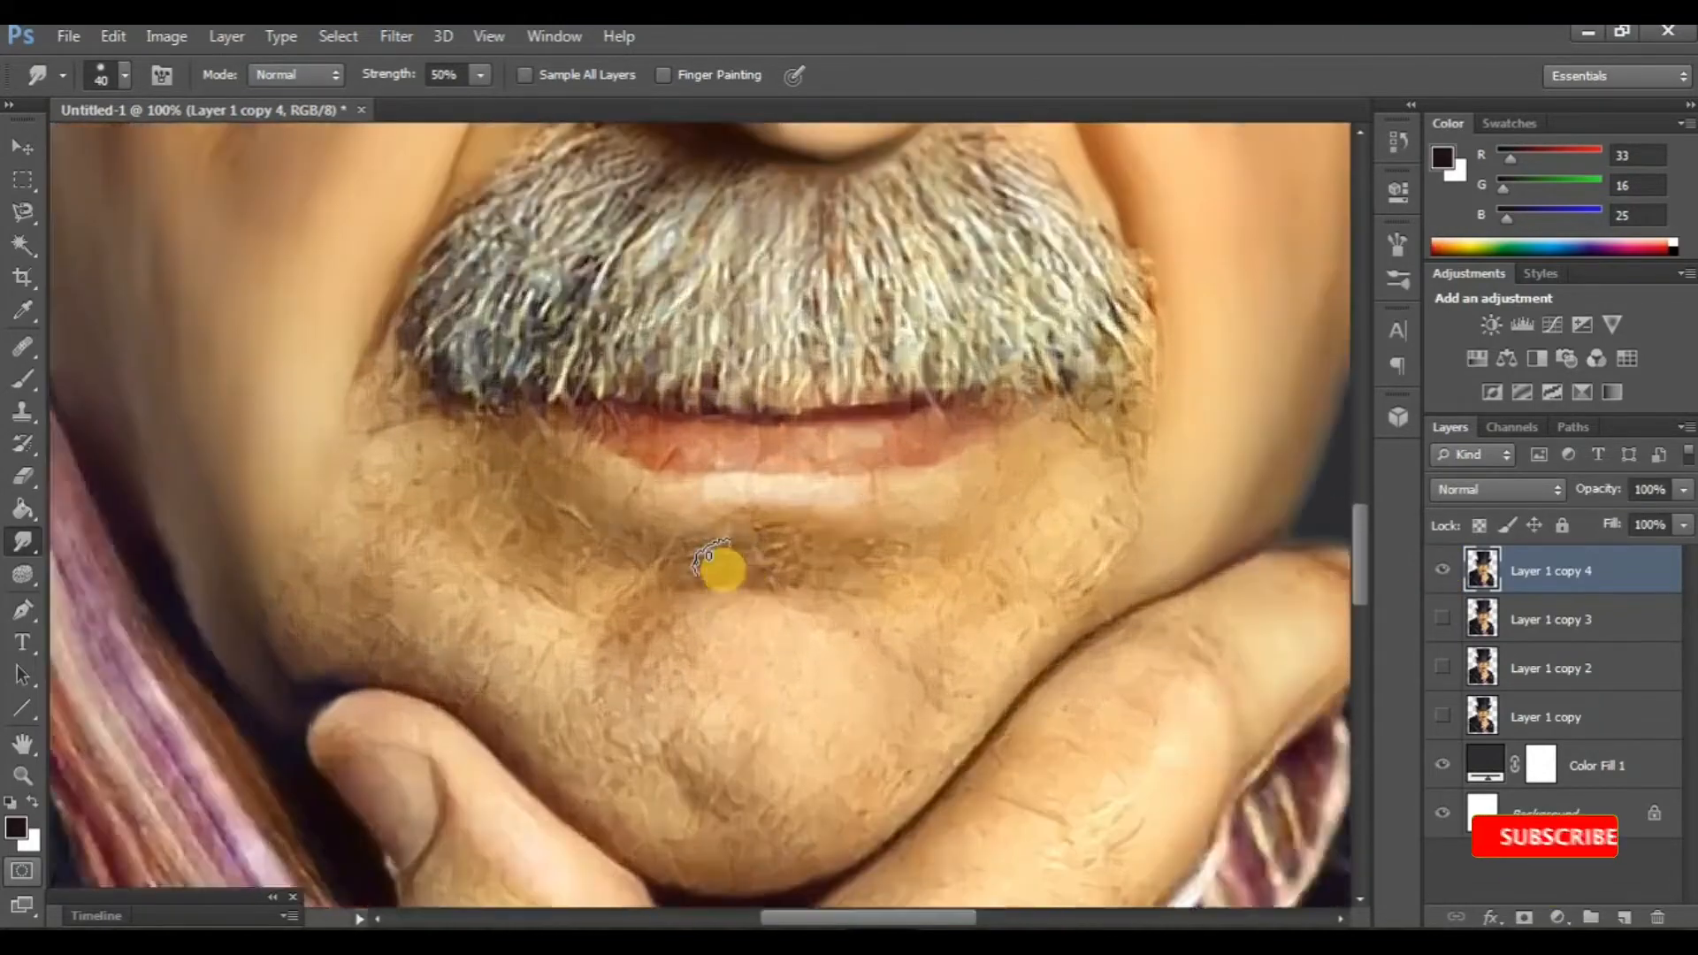
key(ctrl+plus)
scroll(718, 566, down, 3)
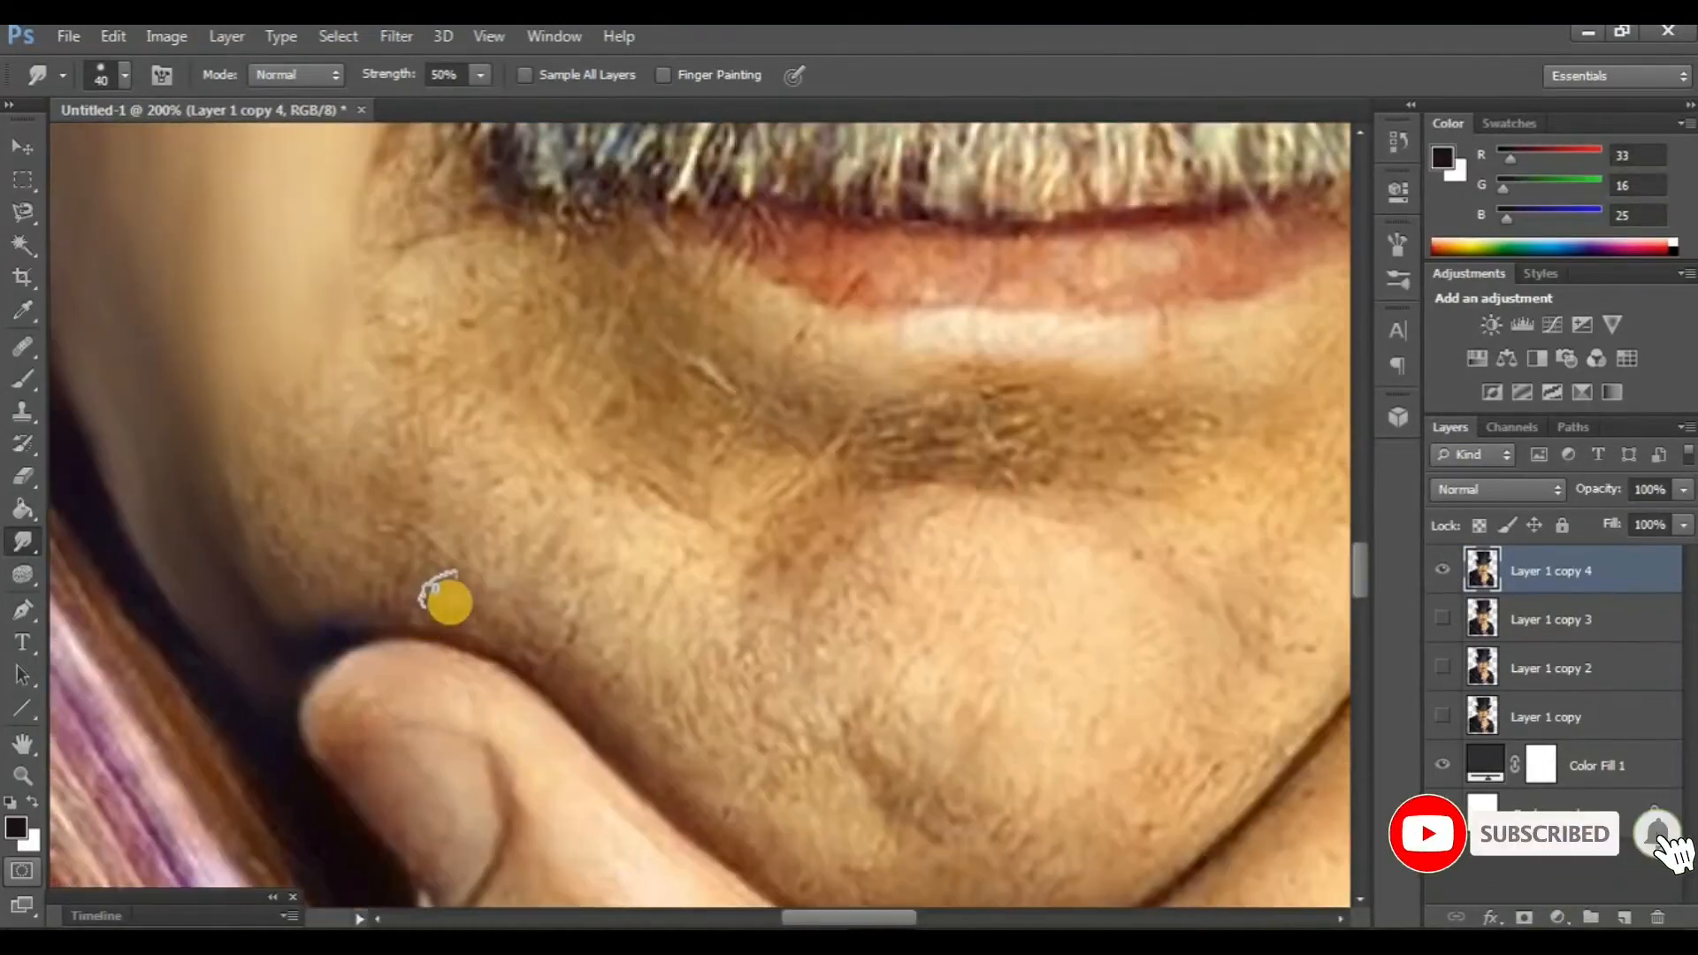
scroll(750, 693, right, 3)
scroll(752, 693, down, 2)
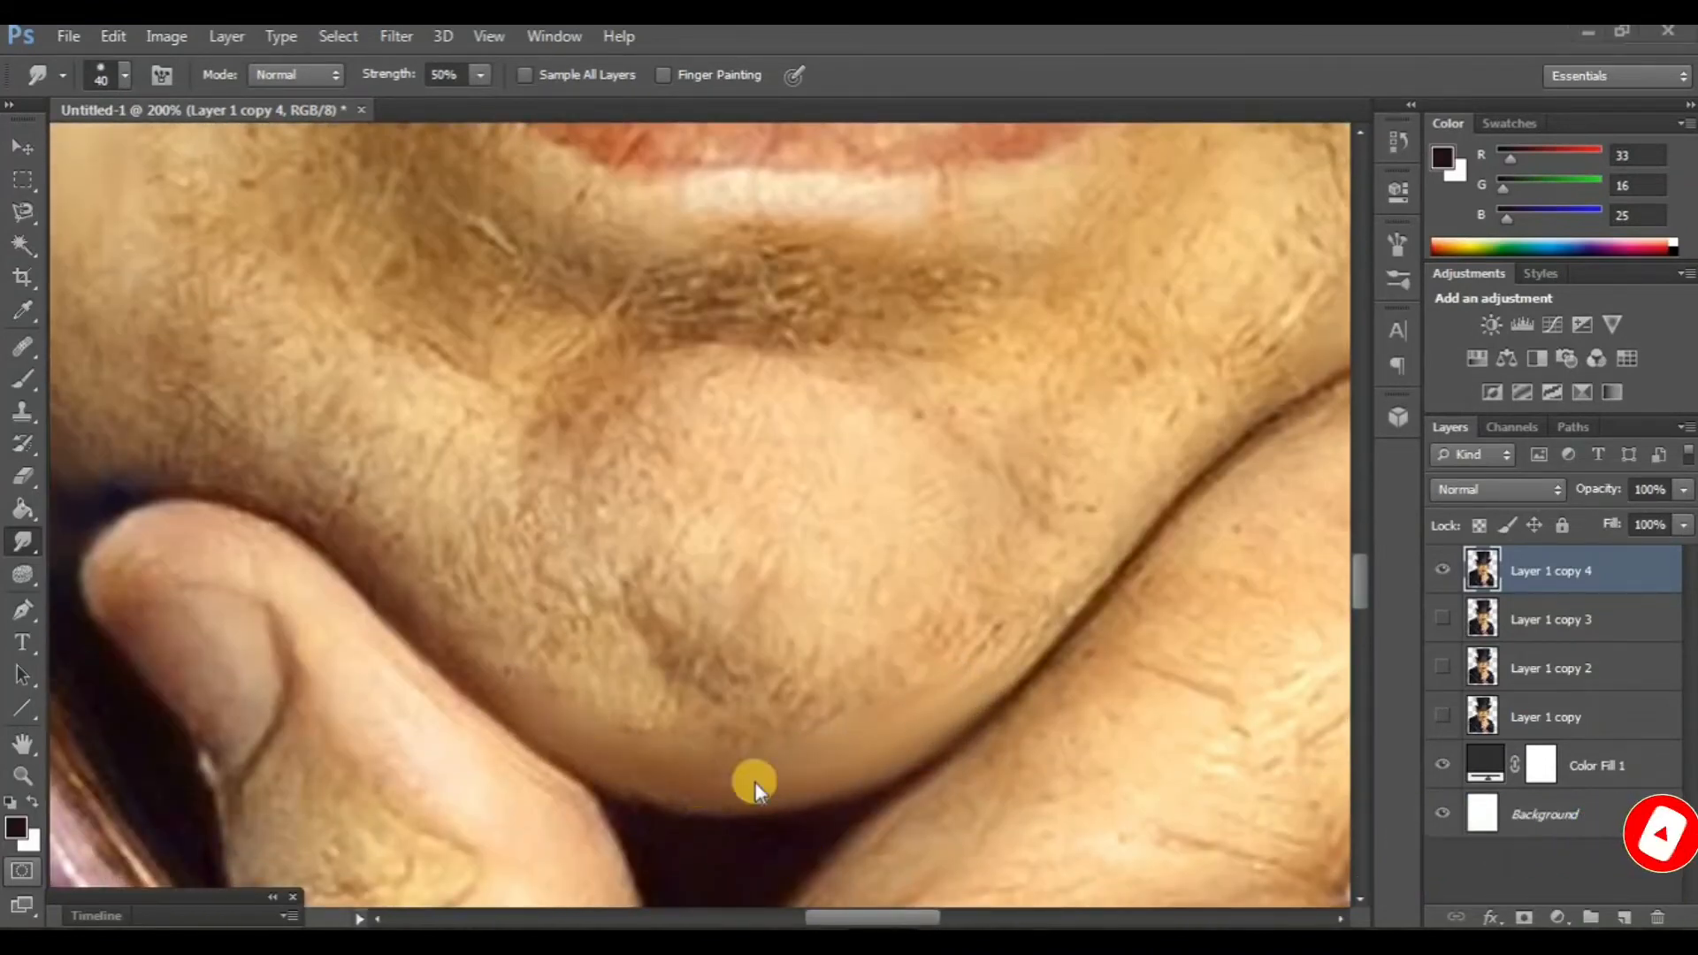
key(ctrl+minus)
scroll(794, 720, right, 1)
scroll(794, 720, up, 3)
key(ctrl+plus)
Smudge away the stubble on the chin and below the lower lip, resizing the brush to 45 px
key(bracketright)
key(bracketright)
key(bracketright)
key(bracketright)
key(bracketright)
scroll(750, 699, down, 3)
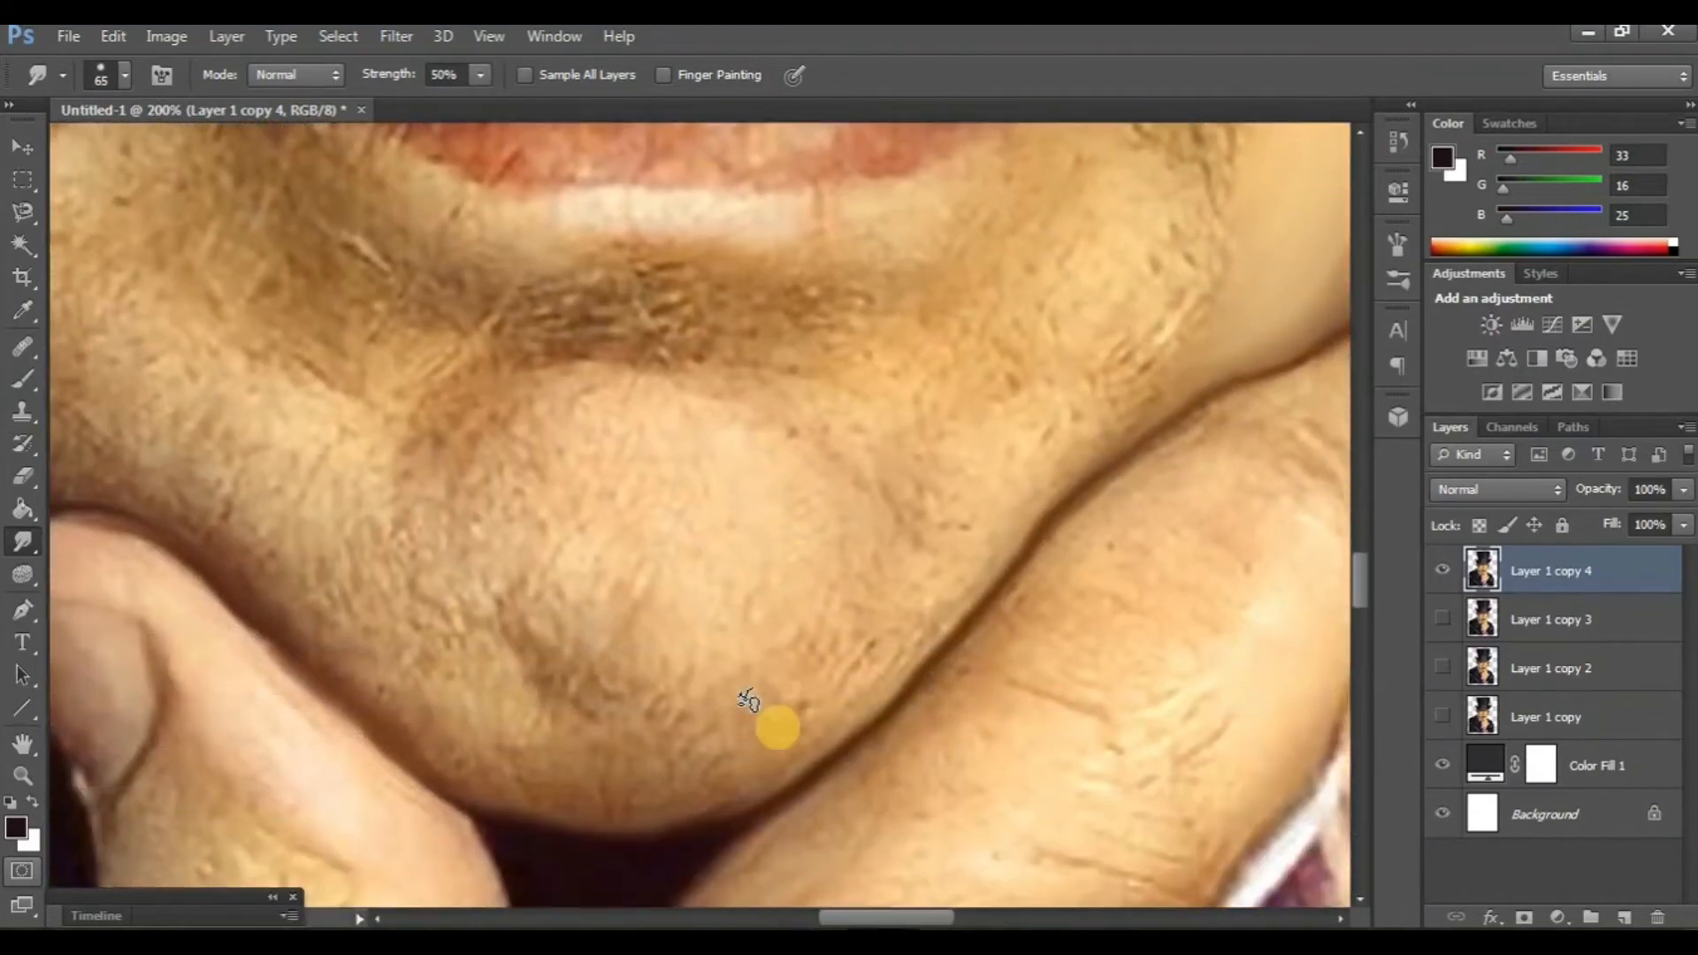
key(bracketleft)
mouse_move(826, 708)
mouse_down()
mouse_move(876, 657)
mouse_move(890, 609)
mouse_move(818, 675)
mouse_move(902, 620)
mouse_move(714, 736)
mouse_move(579, 660)
mouse_move(750, 763)
mouse_move(579, 788)
mouse_move(619, 794)
mouse_move(518, 774)
mouse_up()
scroll(519, 681, up, 1)
scroll(519, 681, left, 1)
scroll(519, 681, up, 1)
mouse_move(520, 681)
mouse_down()
mouse_move(616, 769)
mouse_move(518, 747)
mouse_move(696, 814)
mouse_move(484, 761)
mouse_move(586, 832)
mouse_move(465, 809)
mouse_move(600, 819)
mouse_up()
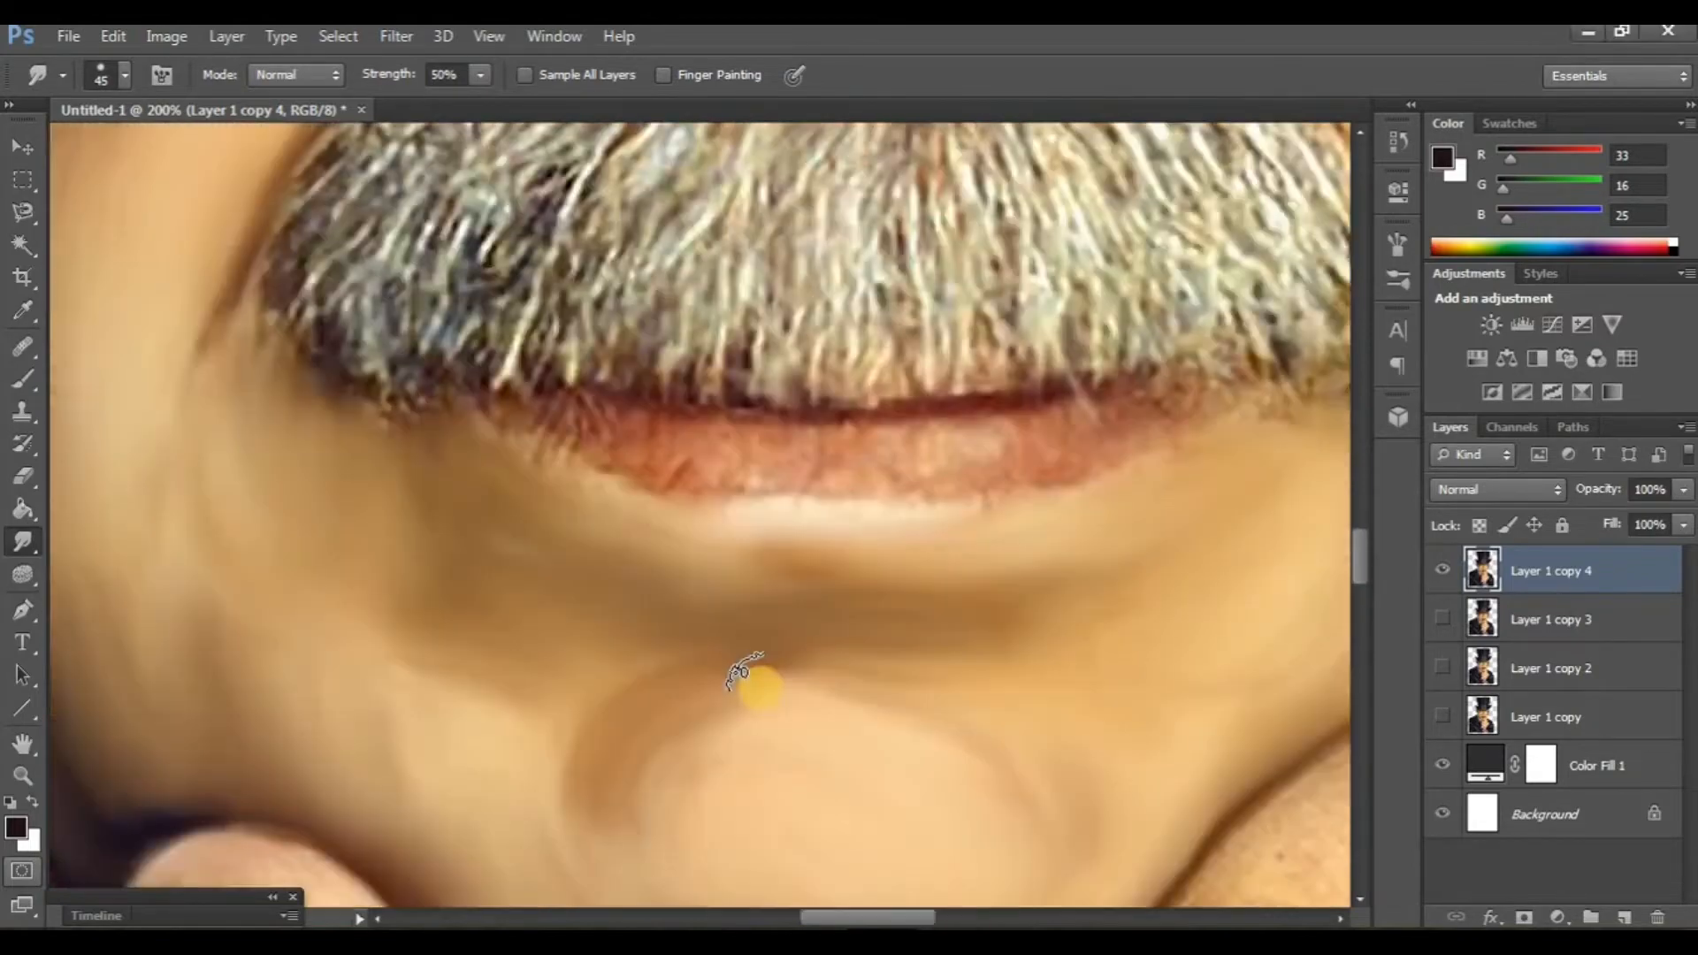
mouse_move(758, 690)
mouse_down()
mouse_move(664, 711)
mouse_move(659, 774)
mouse_up()
Compare the smudged chin on Layer 1 copy 4 with Layer 1 copy 3 by toggling the layers' visibility
key(ctrl+minus)
key(ctrl+minus)
key(ctrl+minus)
key(ctrl+minus)
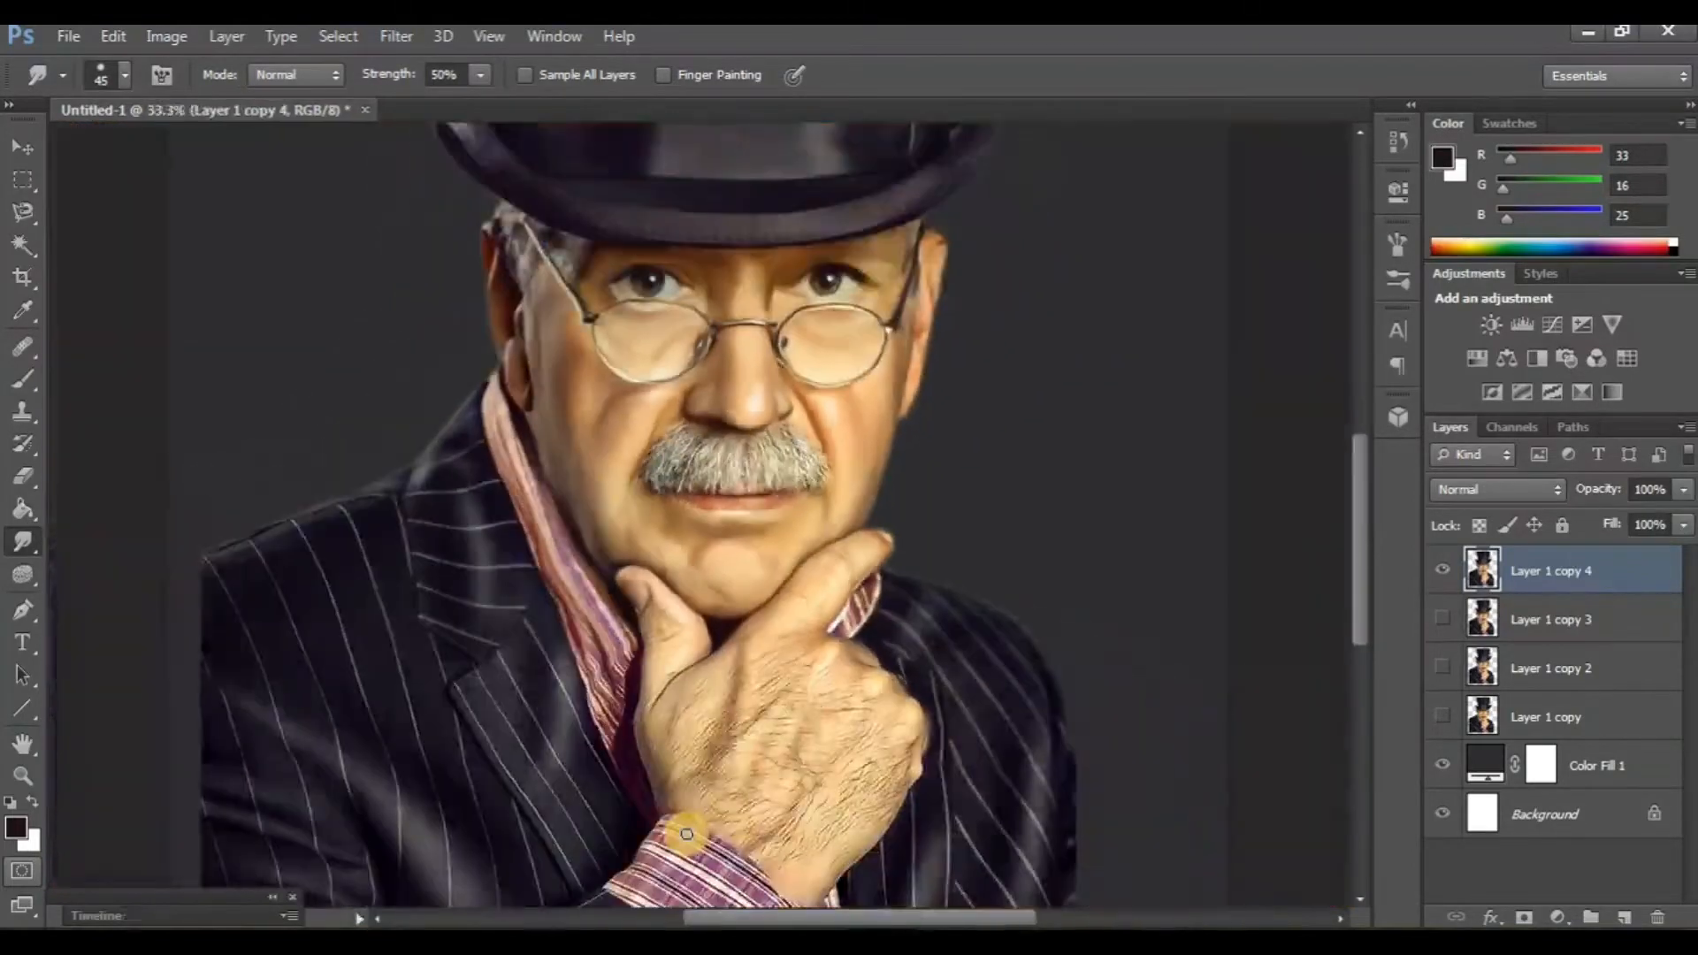
scroll(626, 636, up, 3)
key(ctrl+plus)
scroll(628, 632, down, 2)
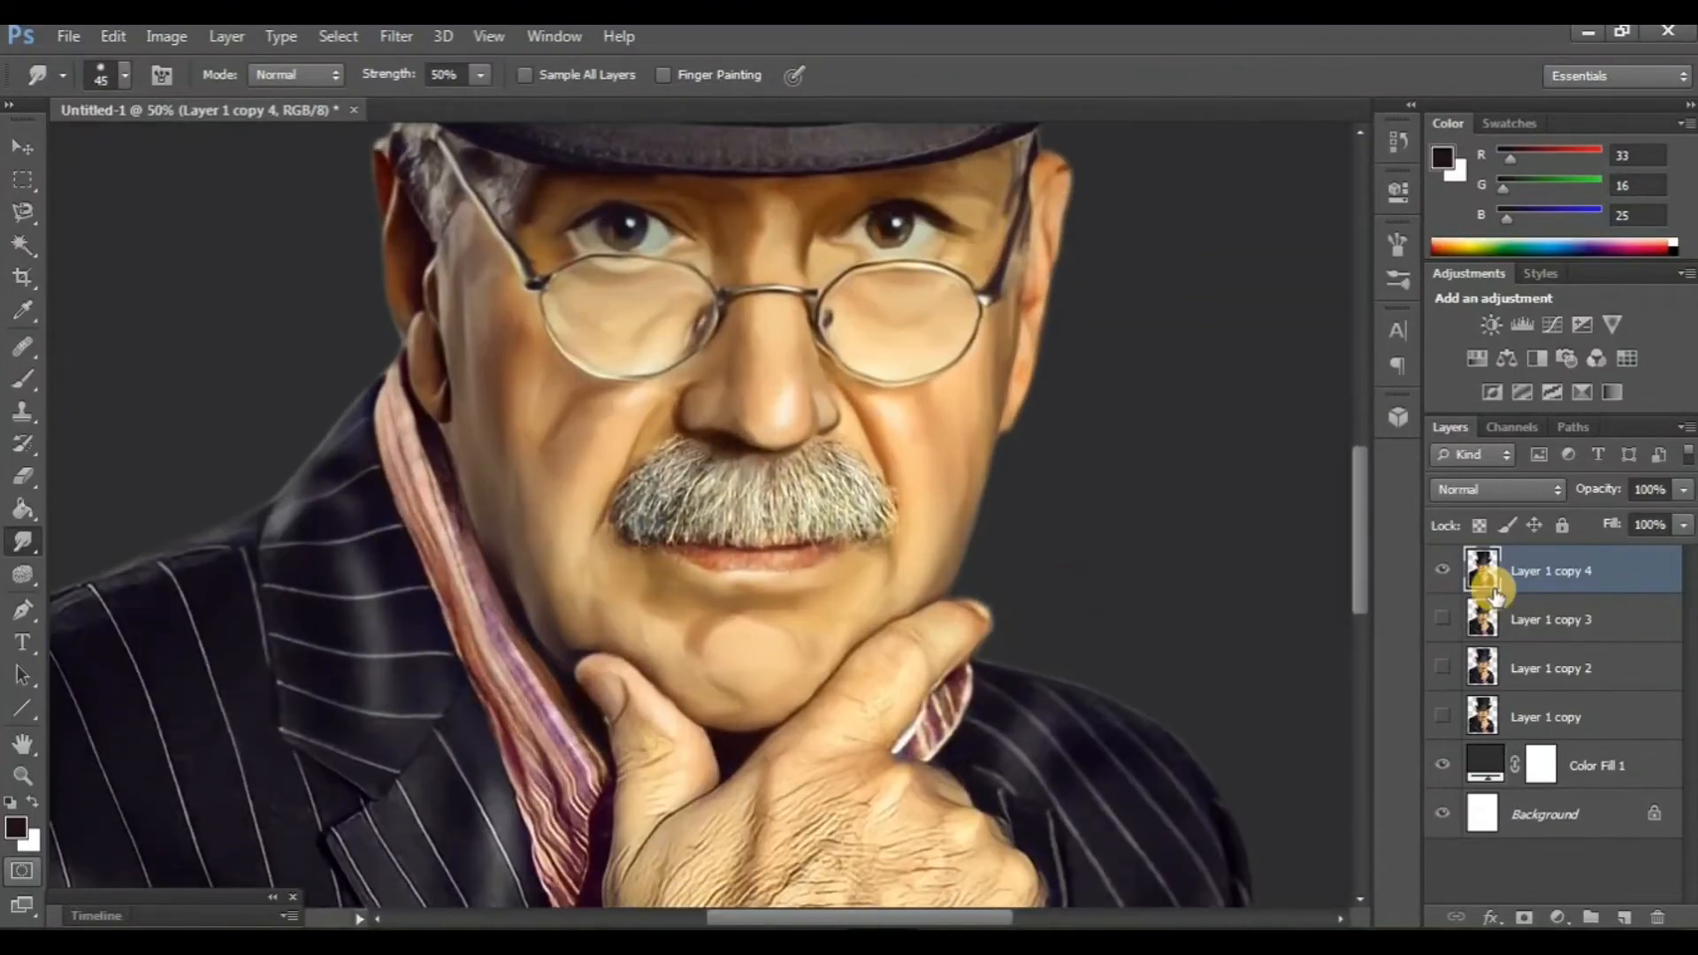
click(1439, 577)
click(1439, 577)
click(1442, 617)
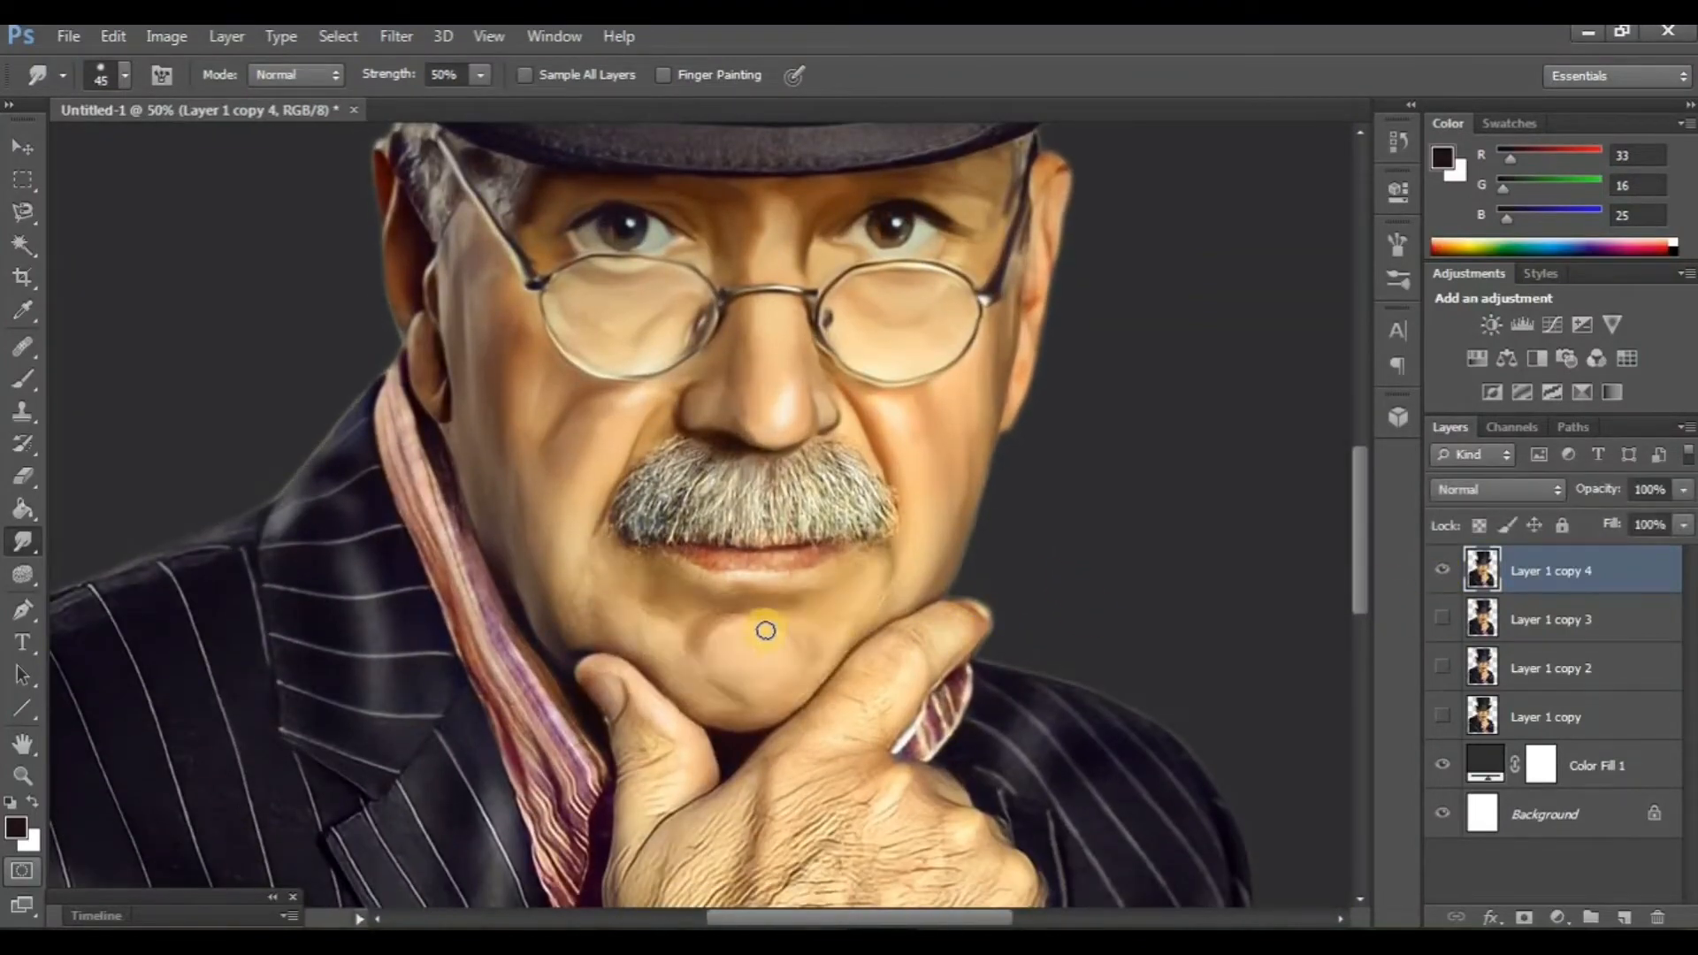
Select the top hat and enlarge the Smudge brush to 125 px
scroll(766, 637, up, 3)
scroll(765, 637, down, 2)
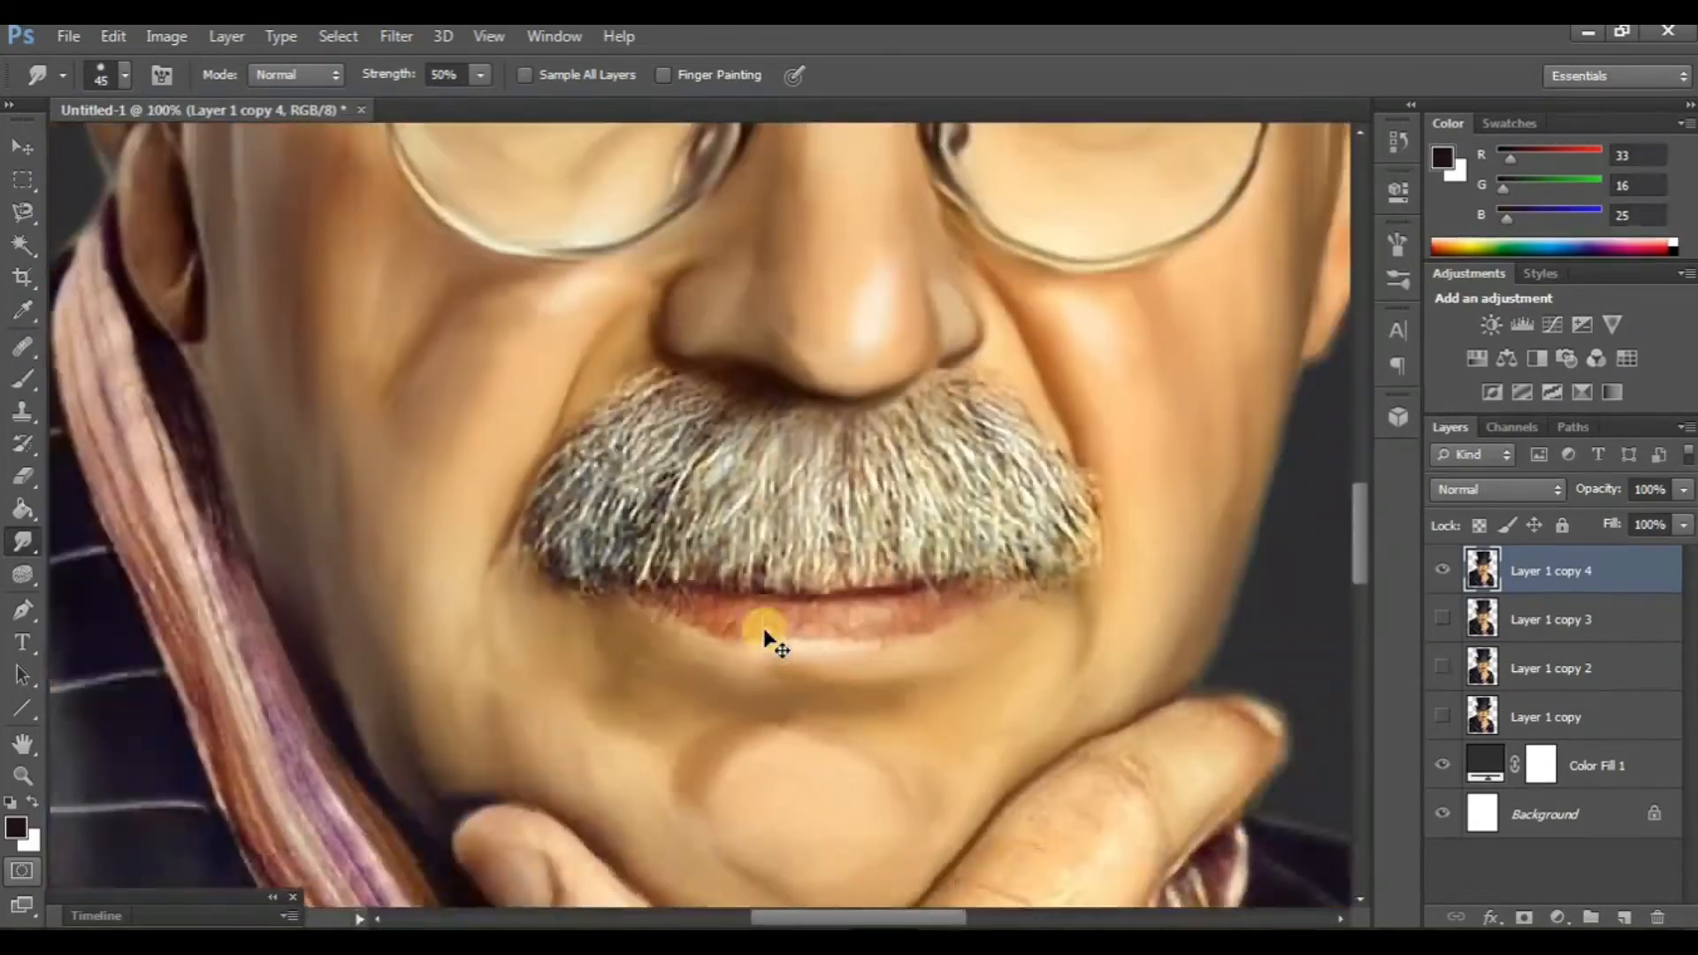
scroll(778, 650, right, 2)
scroll(891, 756, up, 10)
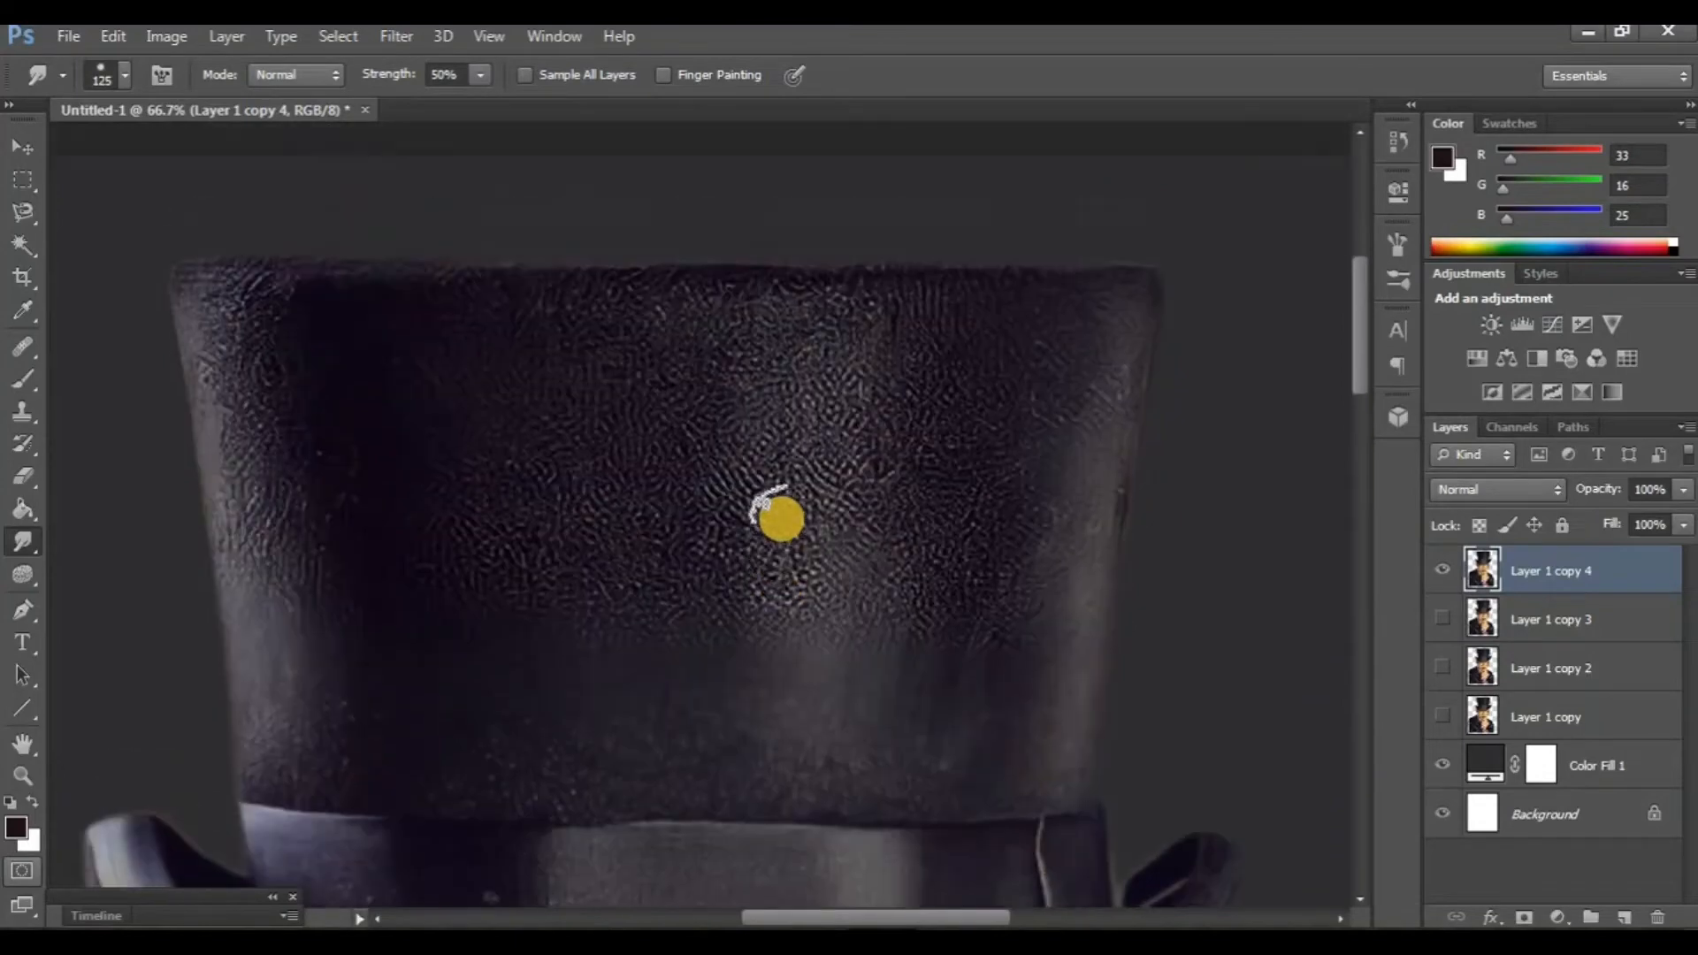
scroll(780, 519, up, 1)
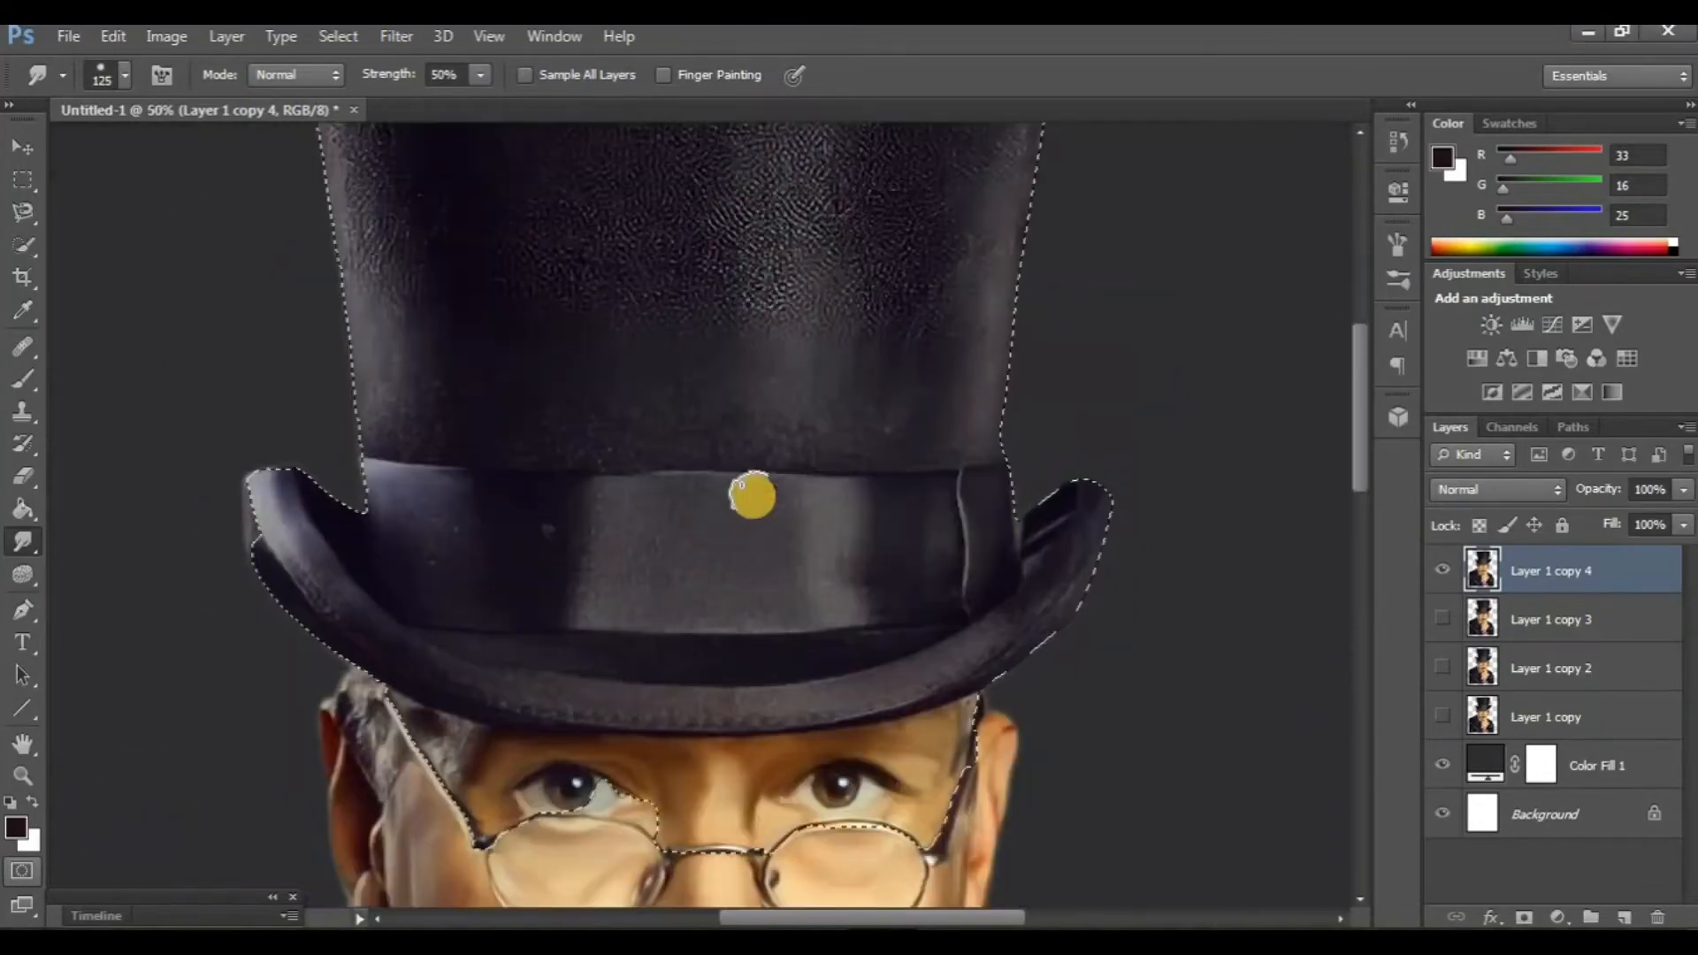
scroll(751, 493, up, 7)
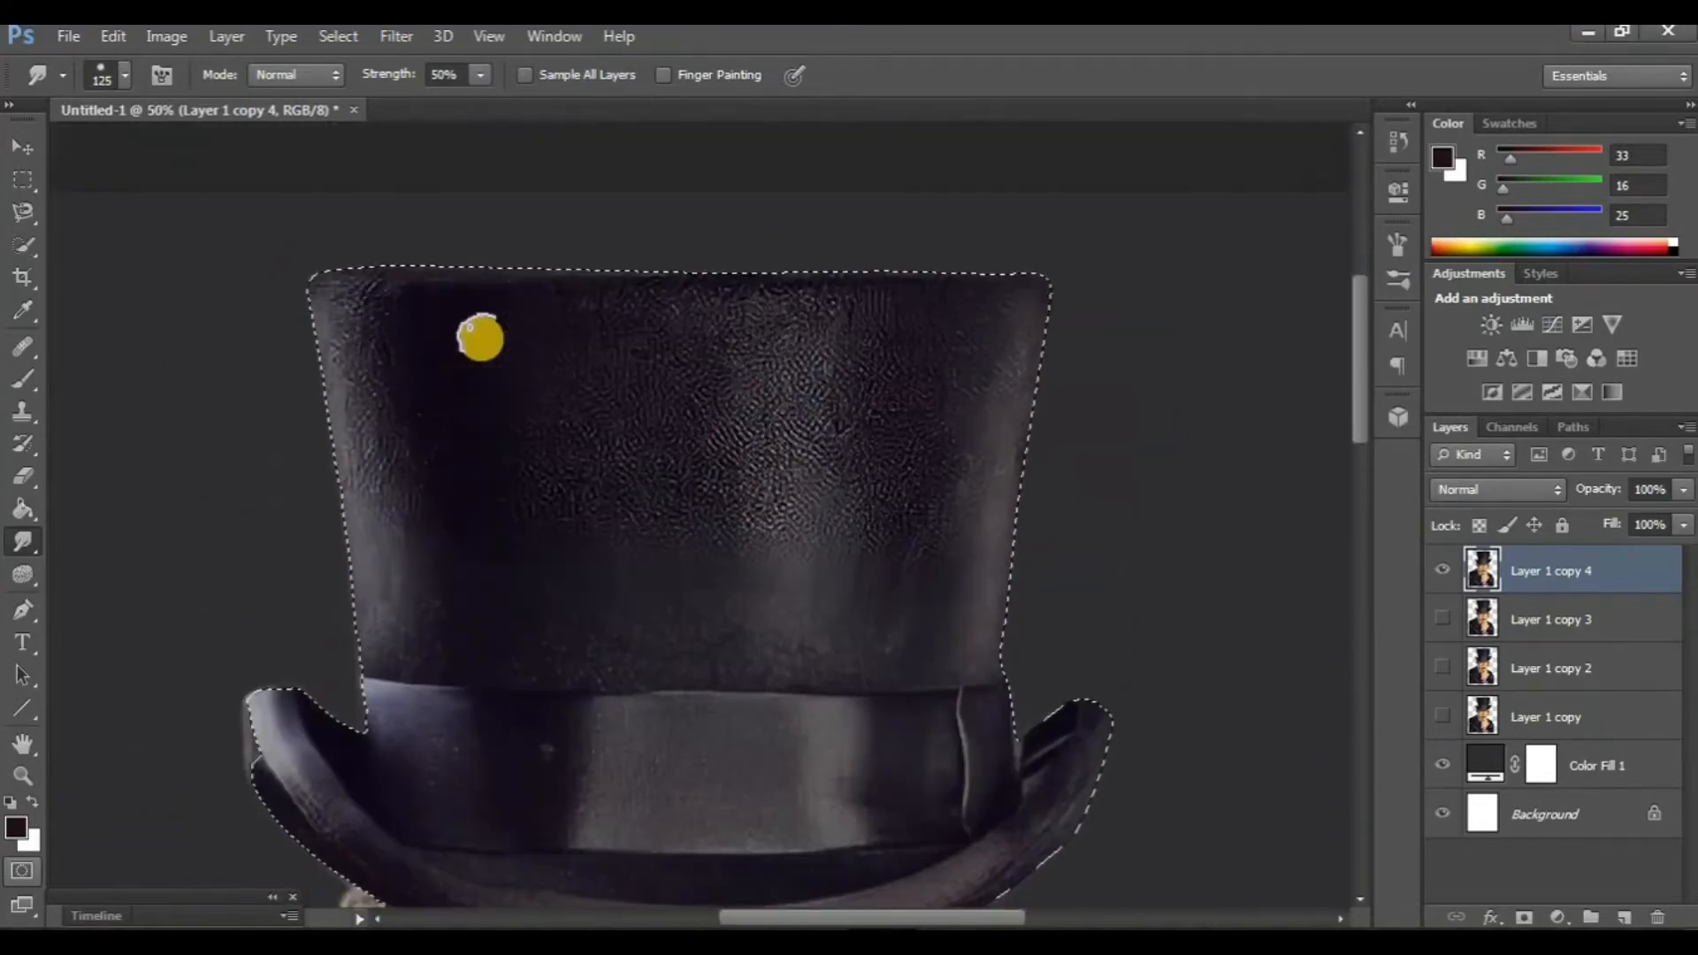
Smudge the textured crown of the top hat smooth inside the selection with the 125 px brush
key(ctrl+plus)
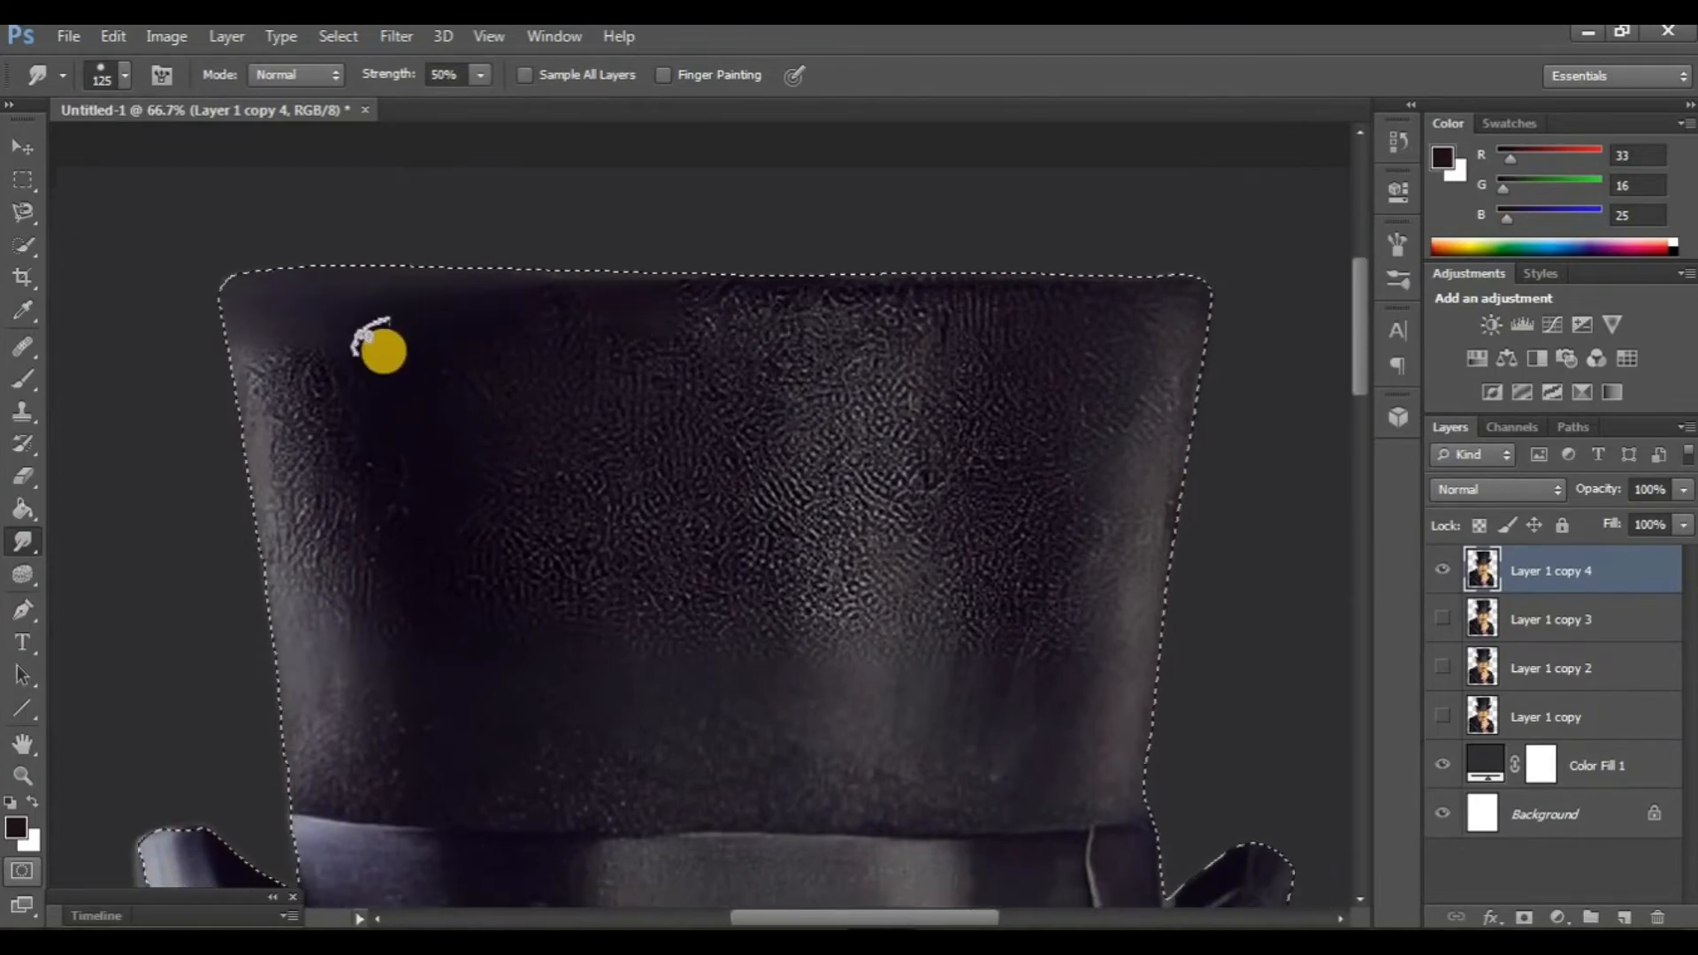
mouse_move(383, 348)
mouse_down()
mouse_move(352, 490)
mouse_move(286, 358)
mouse_move(297, 493)
mouse_move(254, 336)
mouse_move(277, 409)
mouse_up()
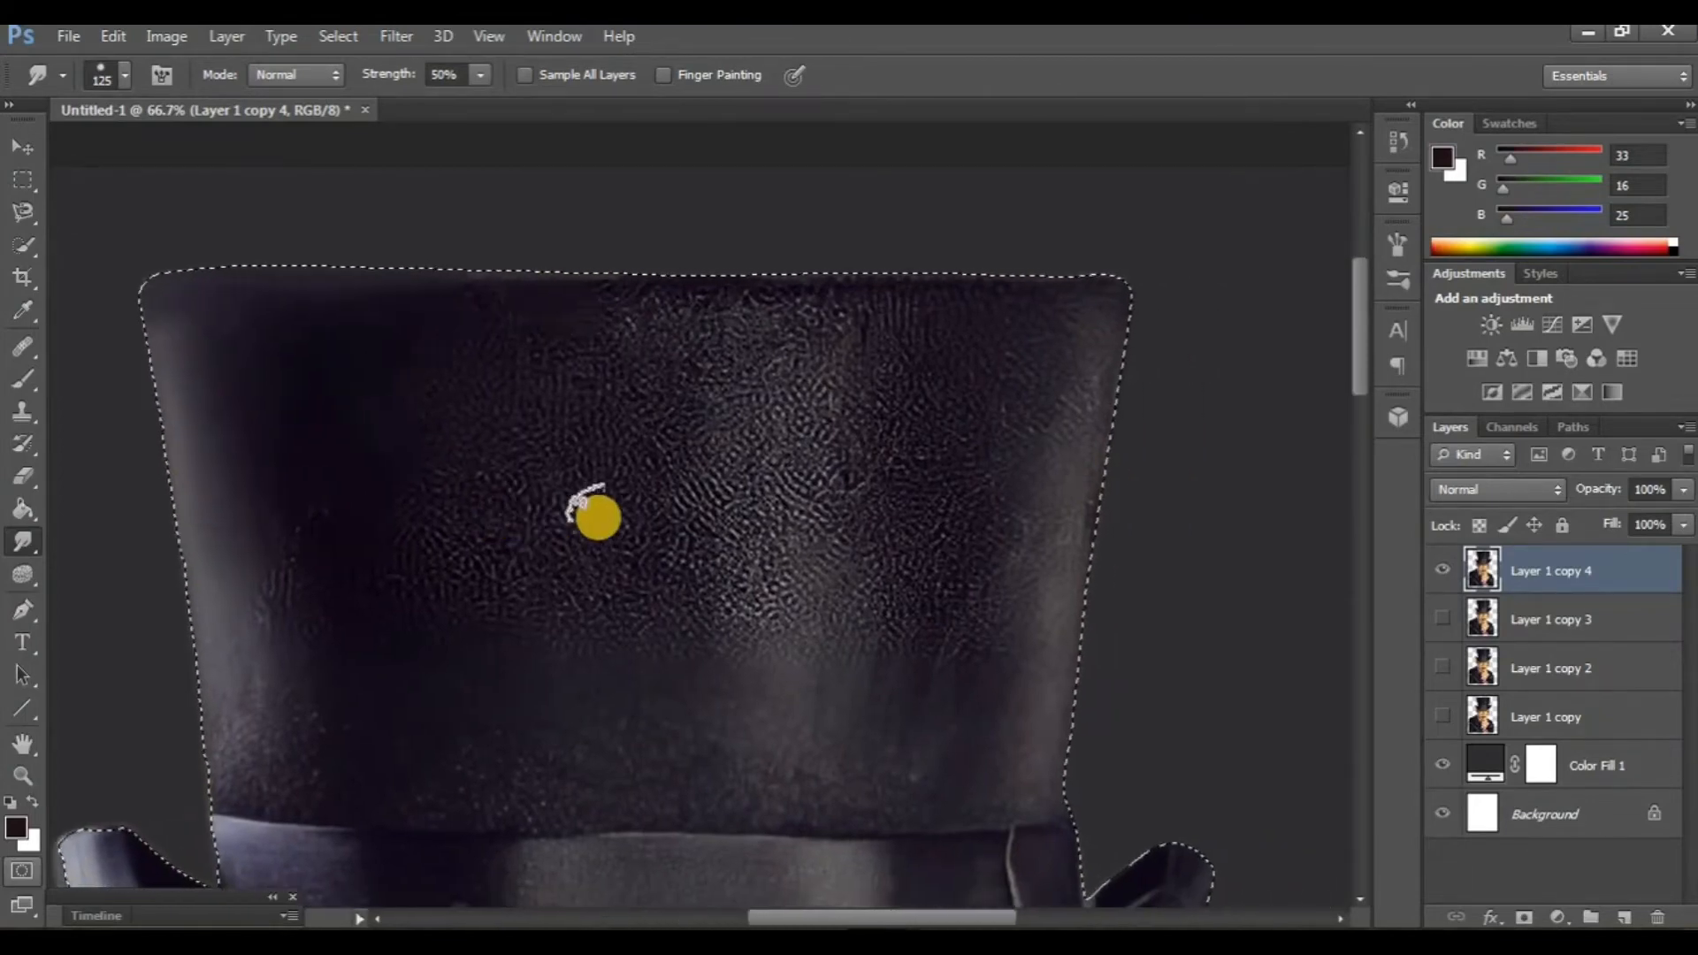
mouse_move(595, 507)
mouse_down()
mouse_move(617, 357)
mouse_move(472, 335)
mouse_move(1027, 370)
mouse_move(1042, 431)
mouse_move(1074, 405)
mouse_move(1087, 472)
mouse_move(1106, 387)
mouse_move(1040, 717)
mouse_move(1099, 387)
mouse_up()
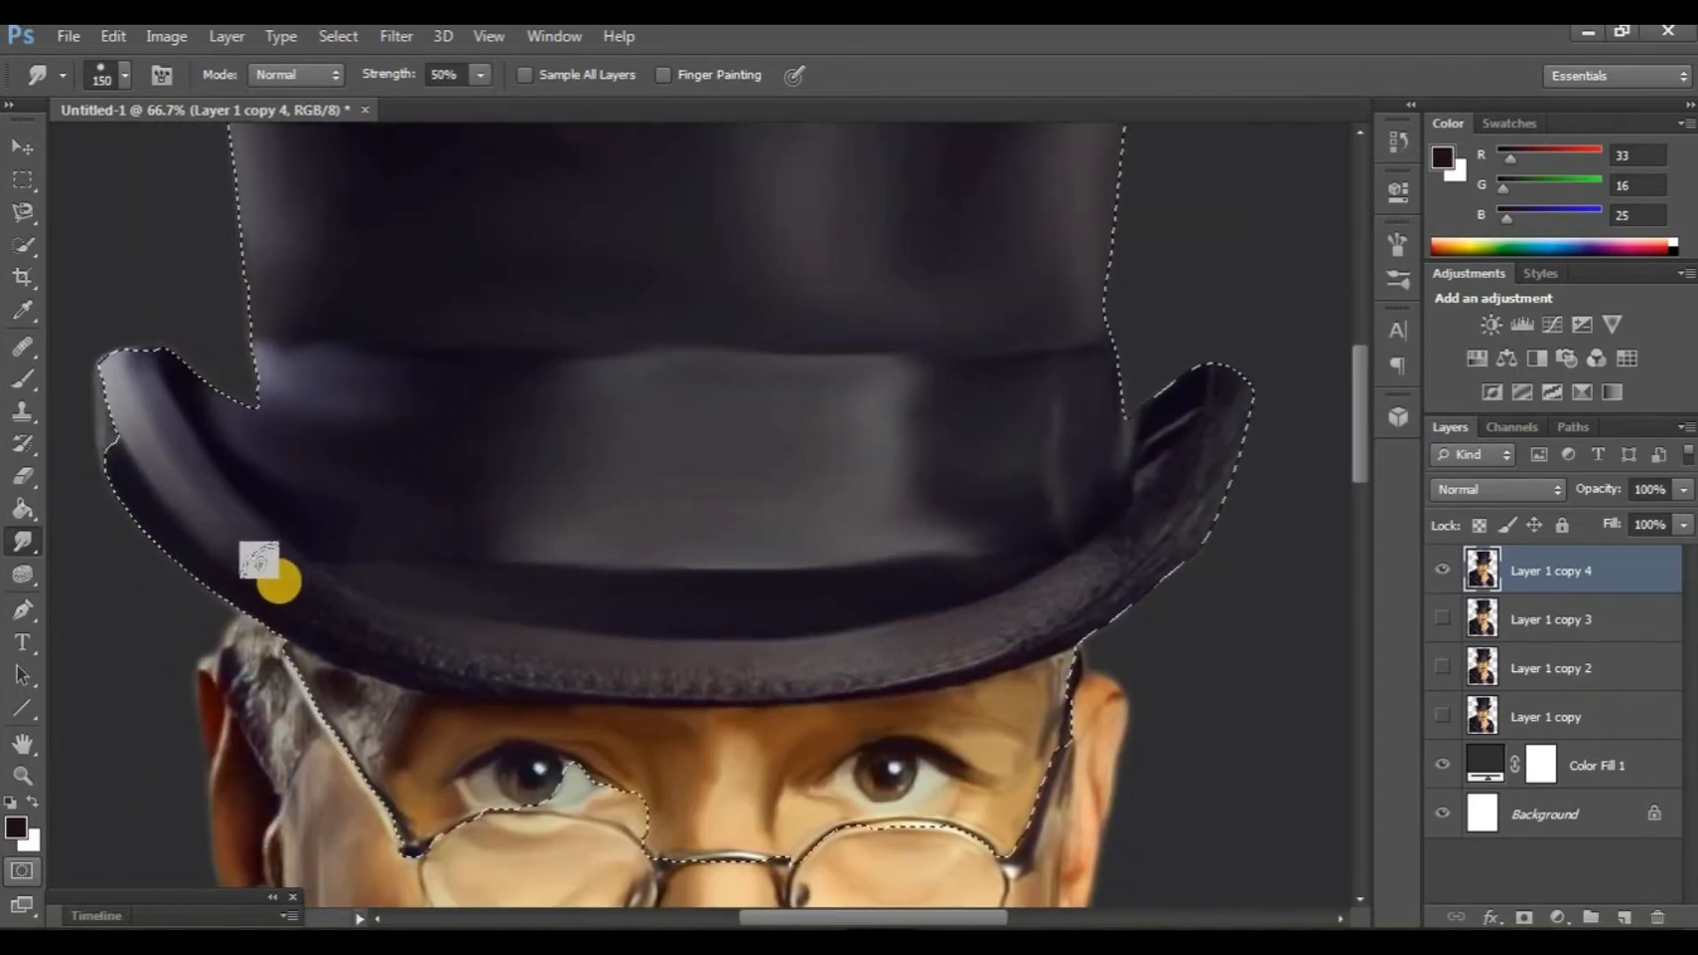
Smudge the hat brim with a 150 px brush, deselect it, and smooth the grey temple hair at 50 px
mouse_move(257, 560)
mouse_down()
mouse_move(543, 629)
mouse_move(790, 637)
mouse_move(1100, 561)
mouse_move(1190, 439)
mouse_move(1111, 474)
mouse_move(1201, 360)
mouse_move(1141, 439)
mouse_up()
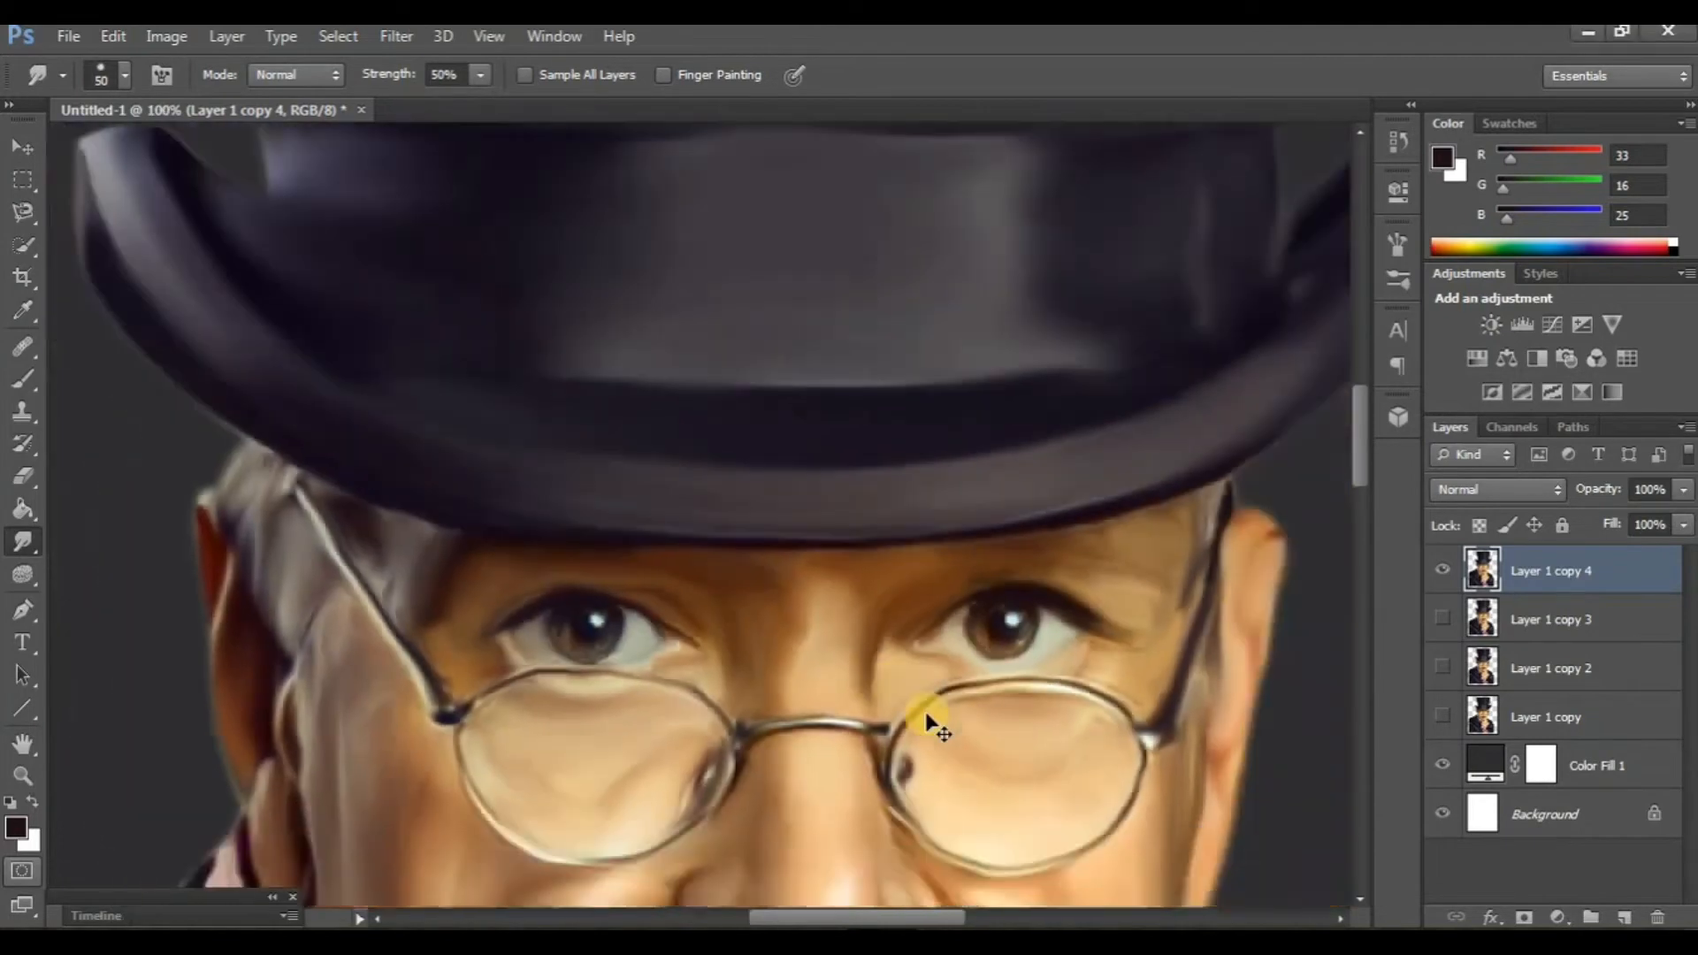
scroll(927, 726, down, 3)
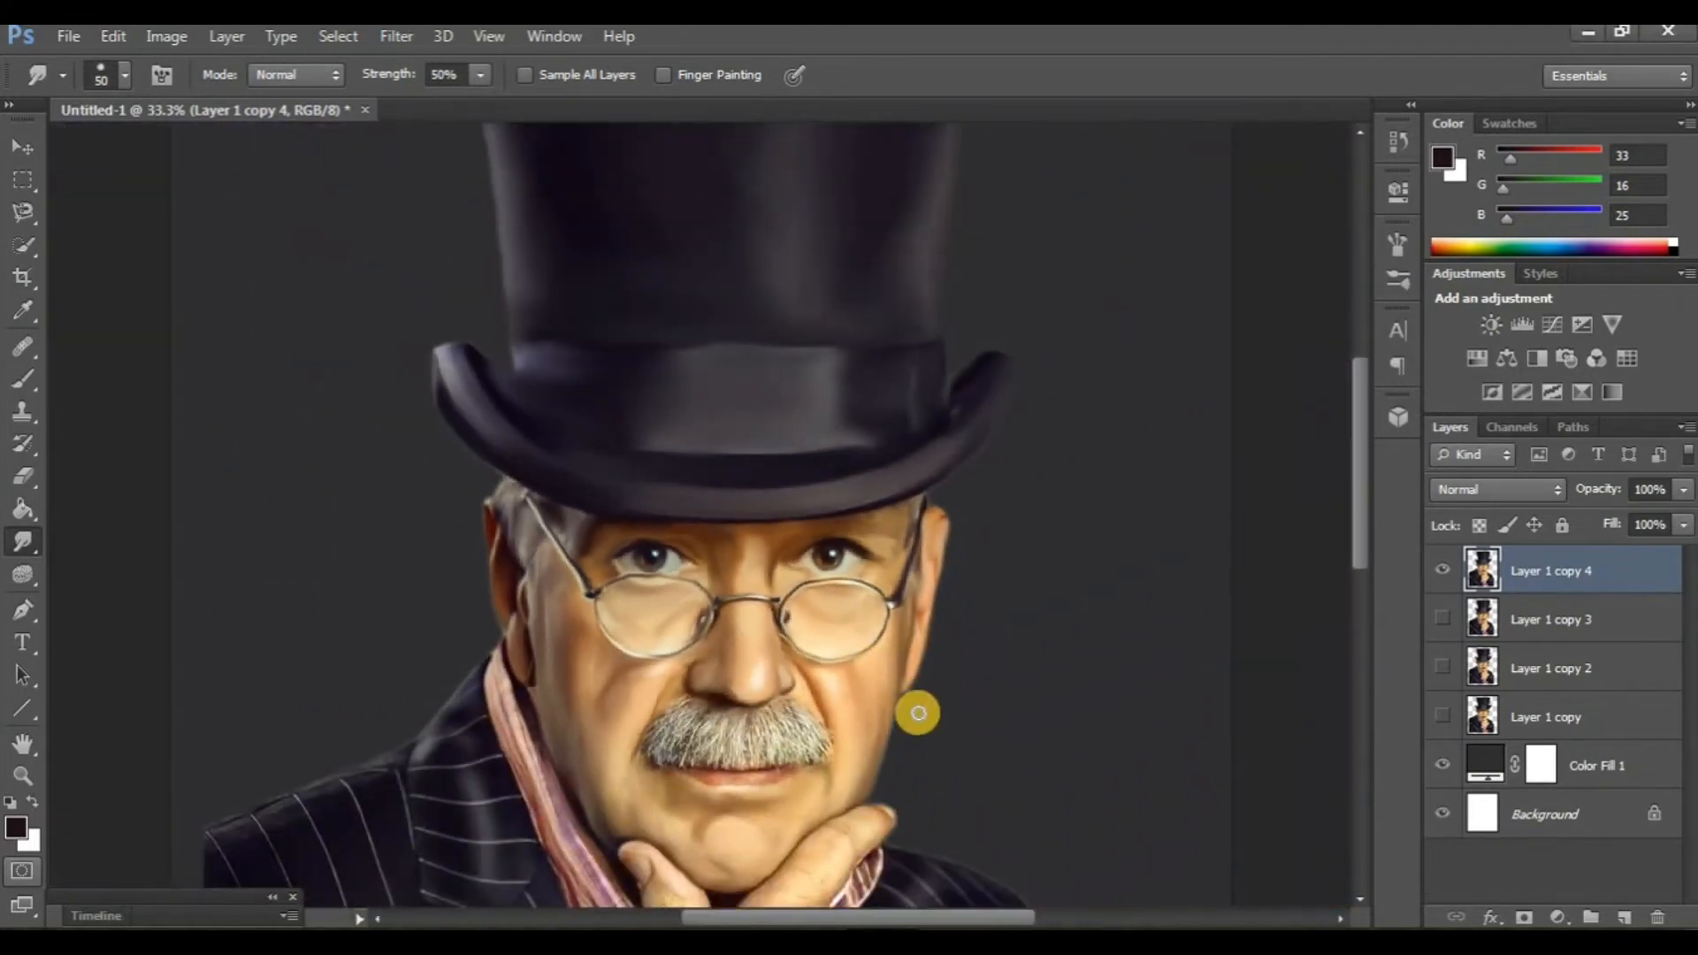
Compare the smudged hat with the earlier version by toggling Layer 1 copy 4 over Layer 1 copy 3
click(1445, 614)
click(1444, 570)
click(1443, 571)
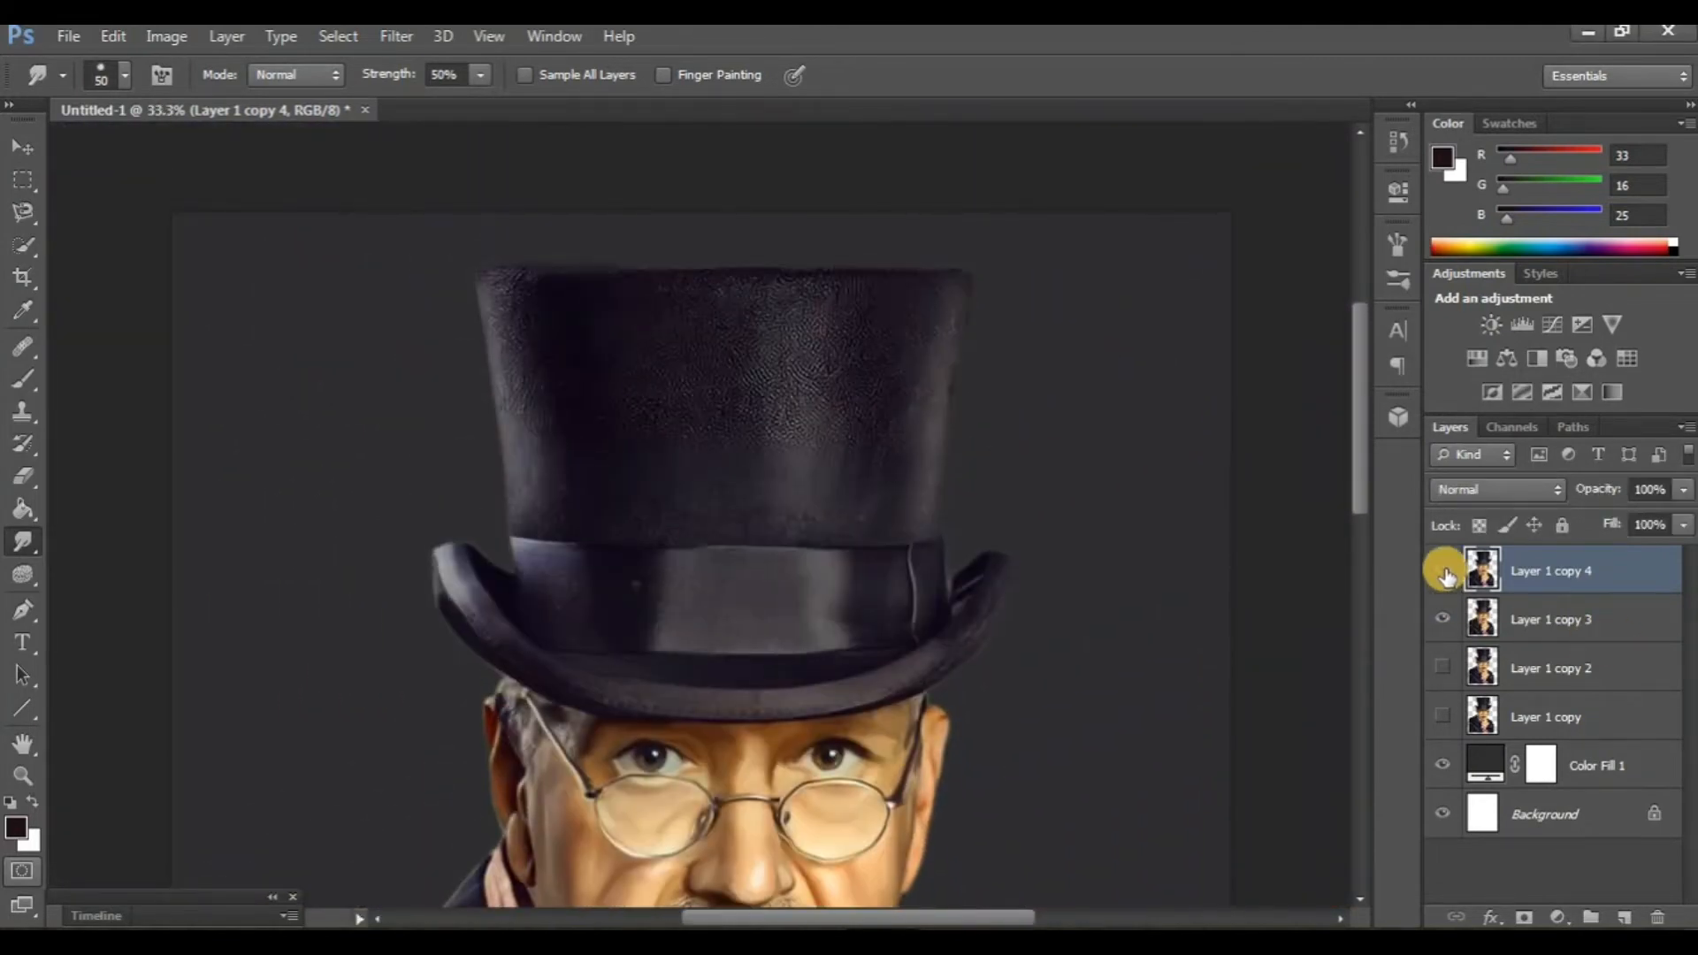
Smudge the thumb, index finger and knuckles smooth, starting at 50 px and enlarging the brush to 90 px
scroll(713, 689, down, 2)
scroll(676, 703, down, 4)
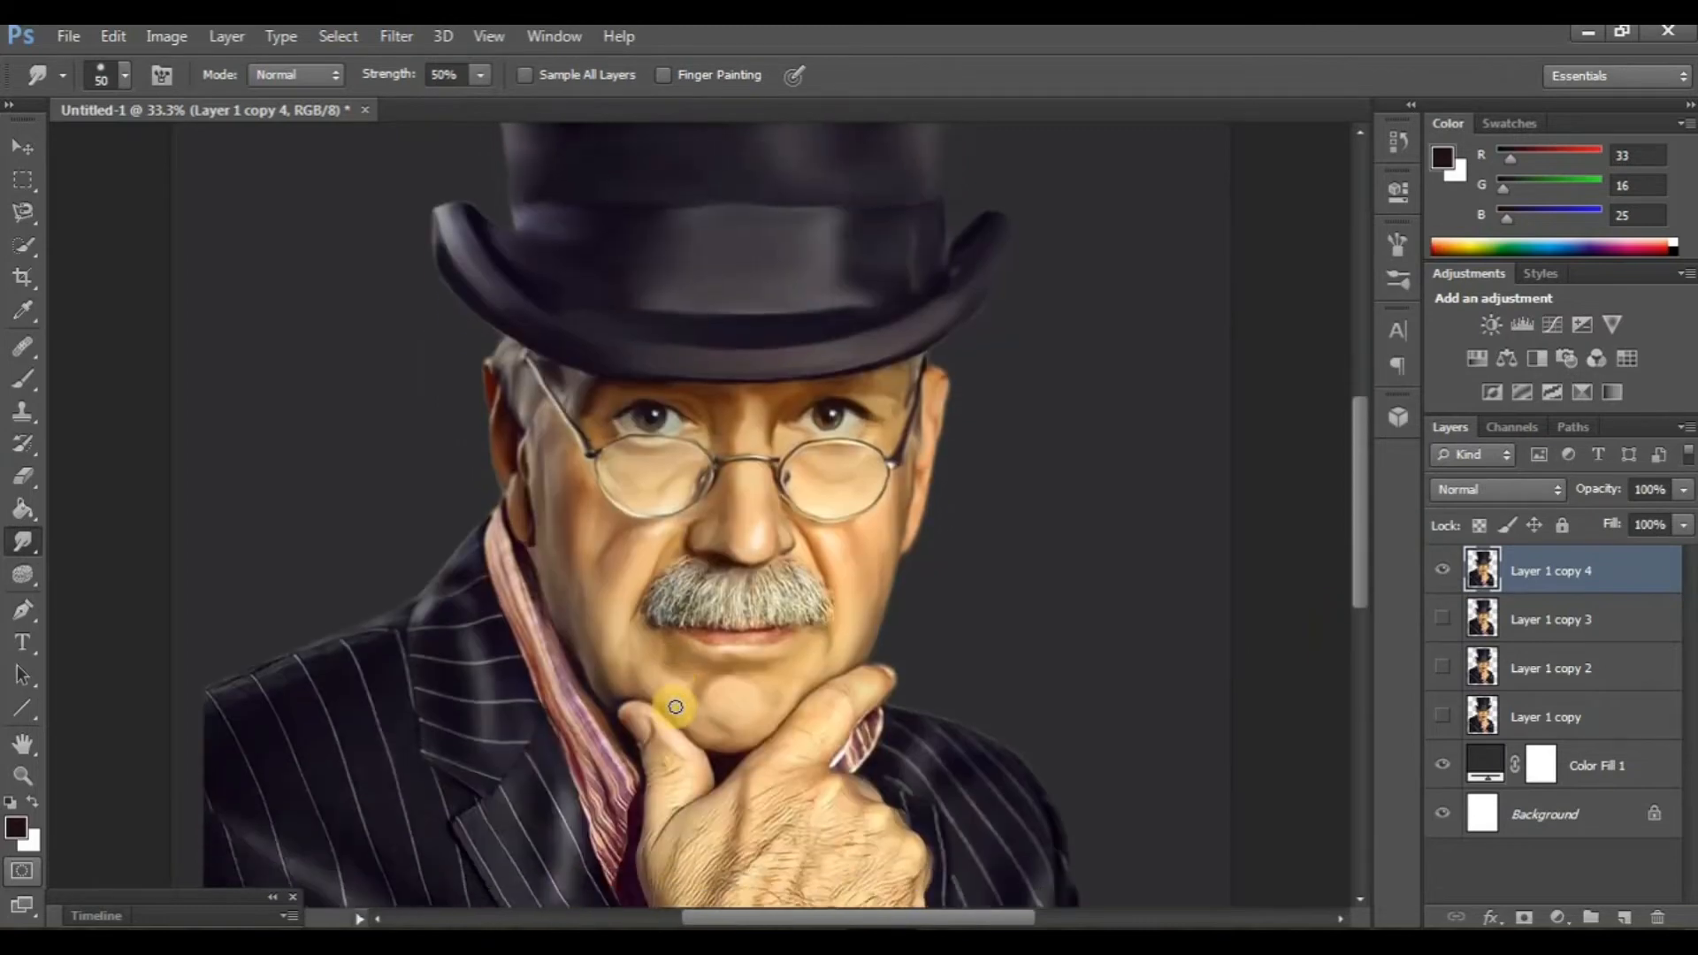
scroll(777, 661, up, 3)
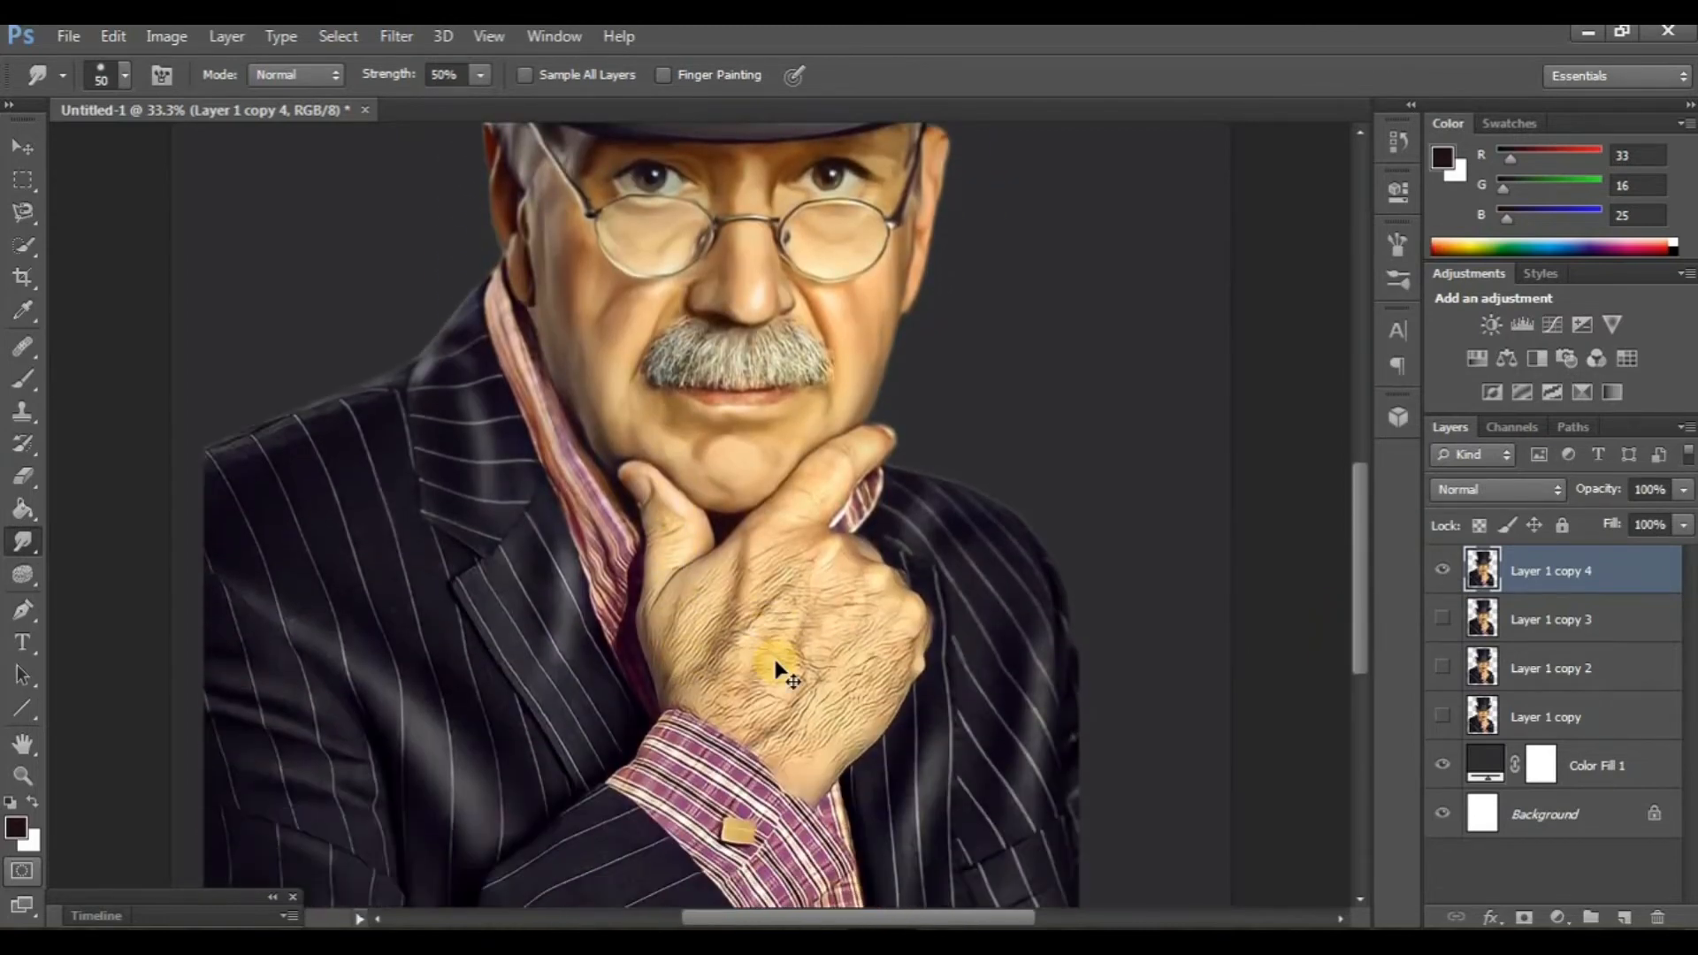
scroll(755, 626, left, 1)
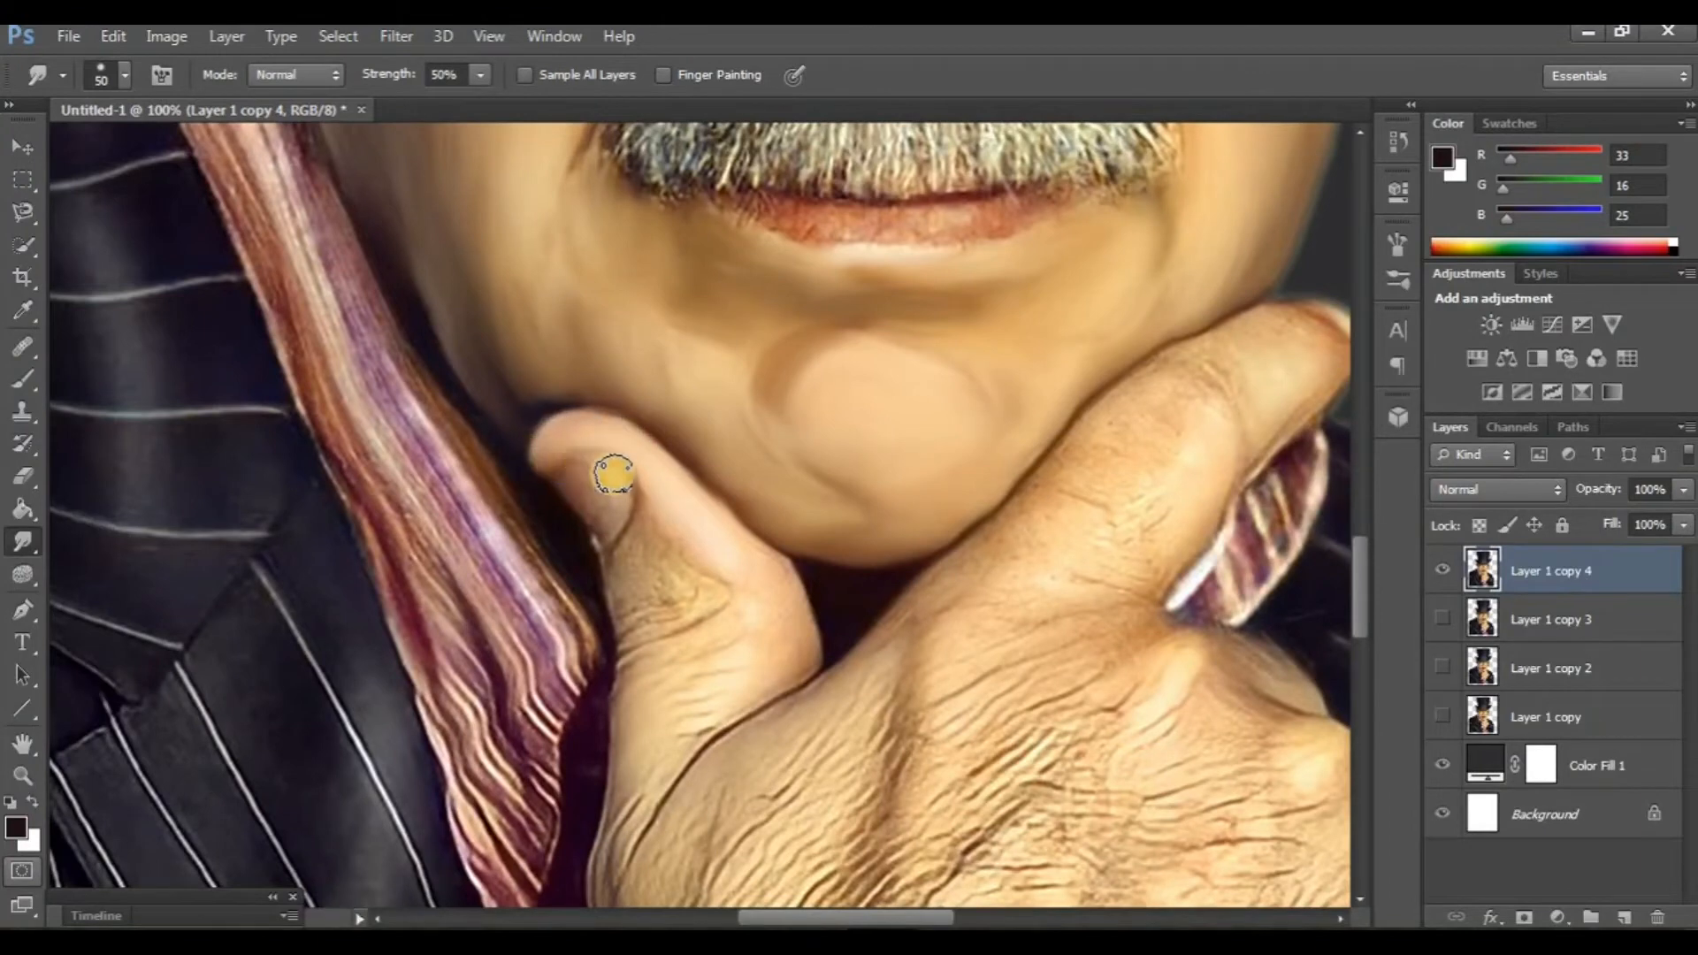
scroll(643, 517, down, 1)
scroll(647, 495, right, 1)
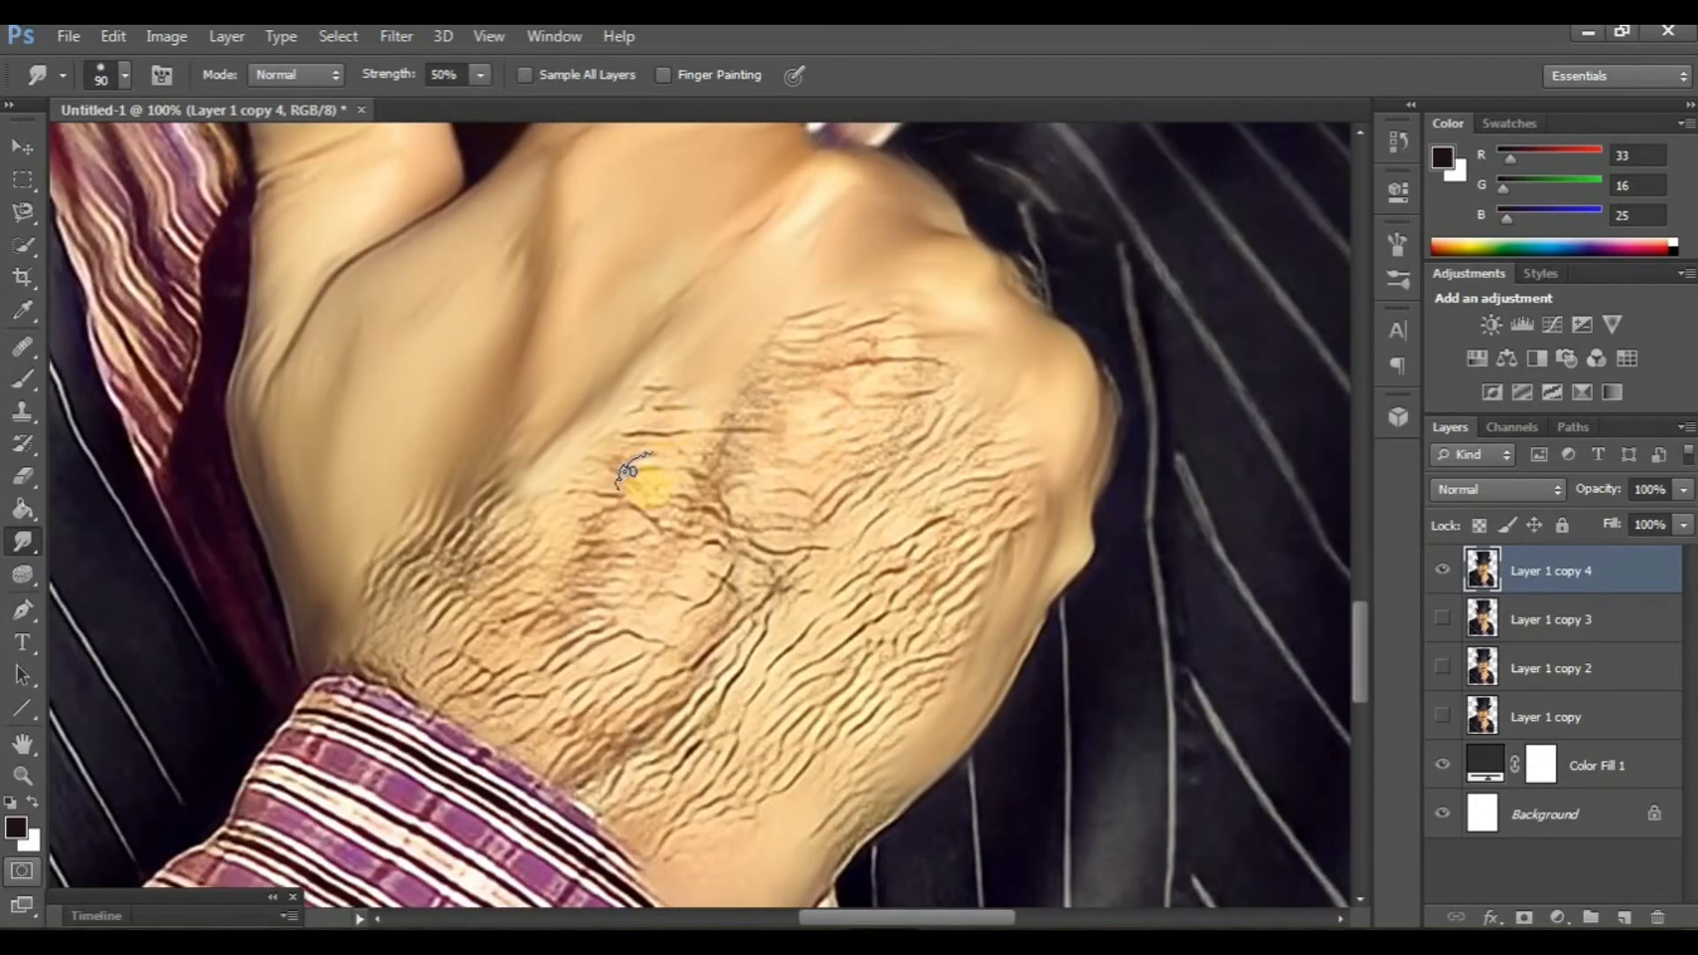
Smudge away the wrinkles on the back of the hand down to the shirt cuff with the 90 px brush
mouse_move(623, 470)
mouse_down()
mouse_move(579, 508)
mouse_move(656, 414)
mouse_move(513, 539)
mouse_move(497, 522)
mouse_move(416, 611)
mouse_move(414, 514)
mouse_move(363, 635)
mouse_up()
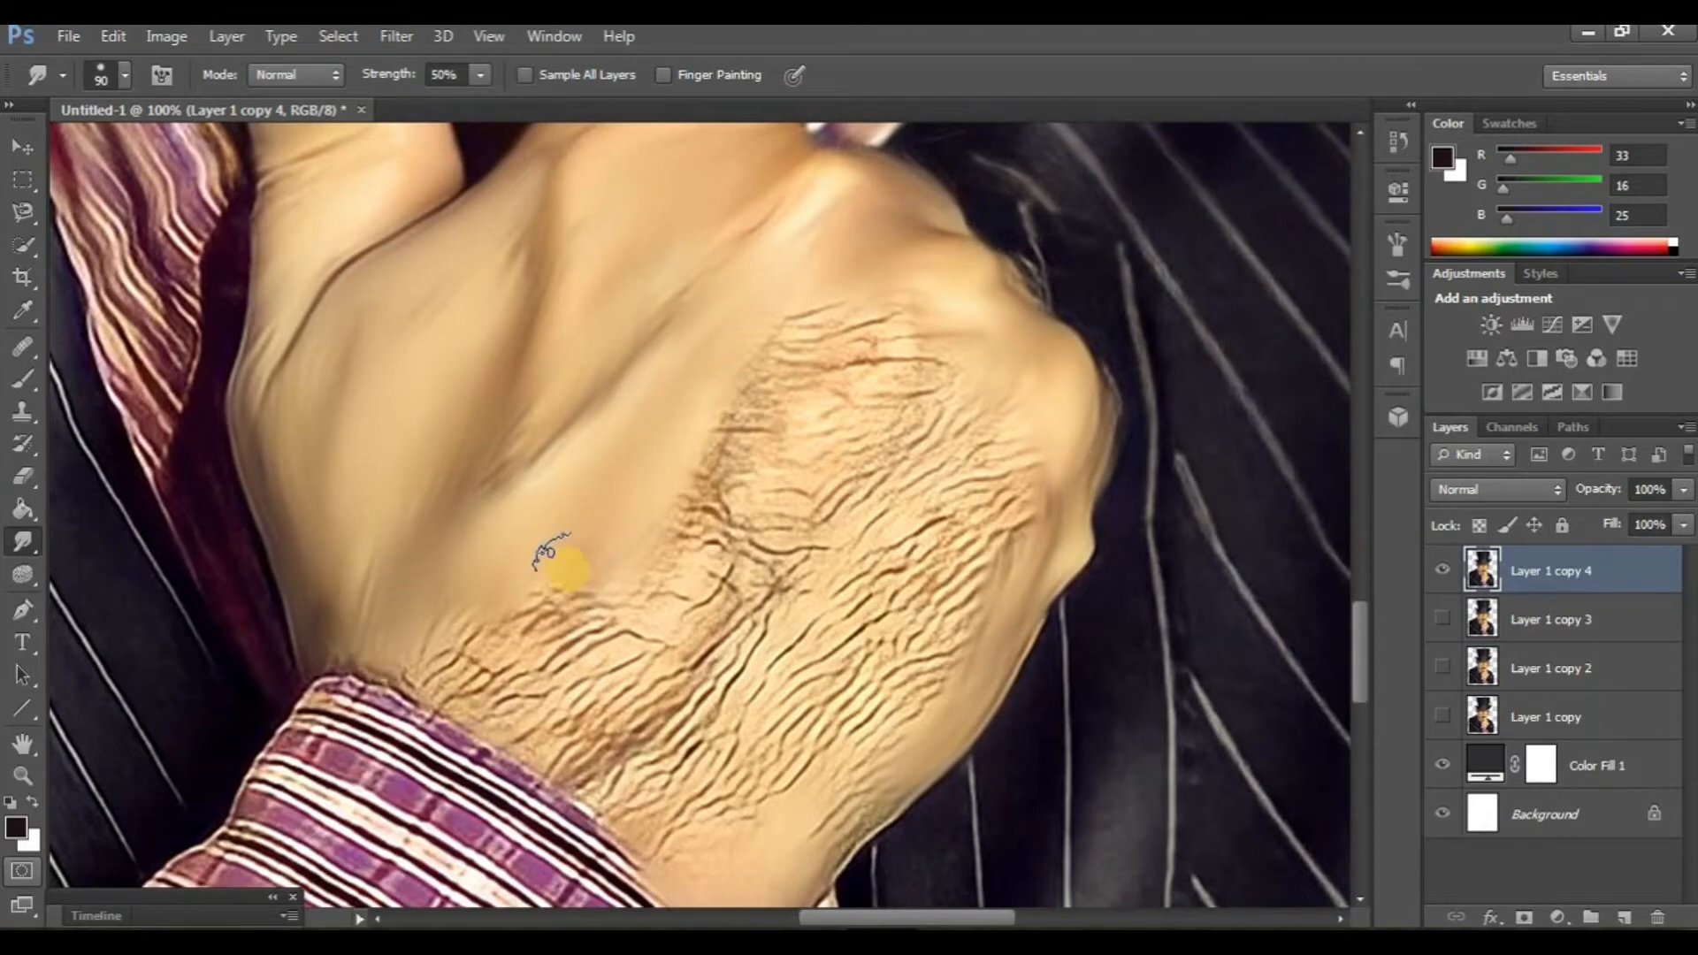
scroll(940, 833, right, 1)
scroll(921, 716, down, 5)
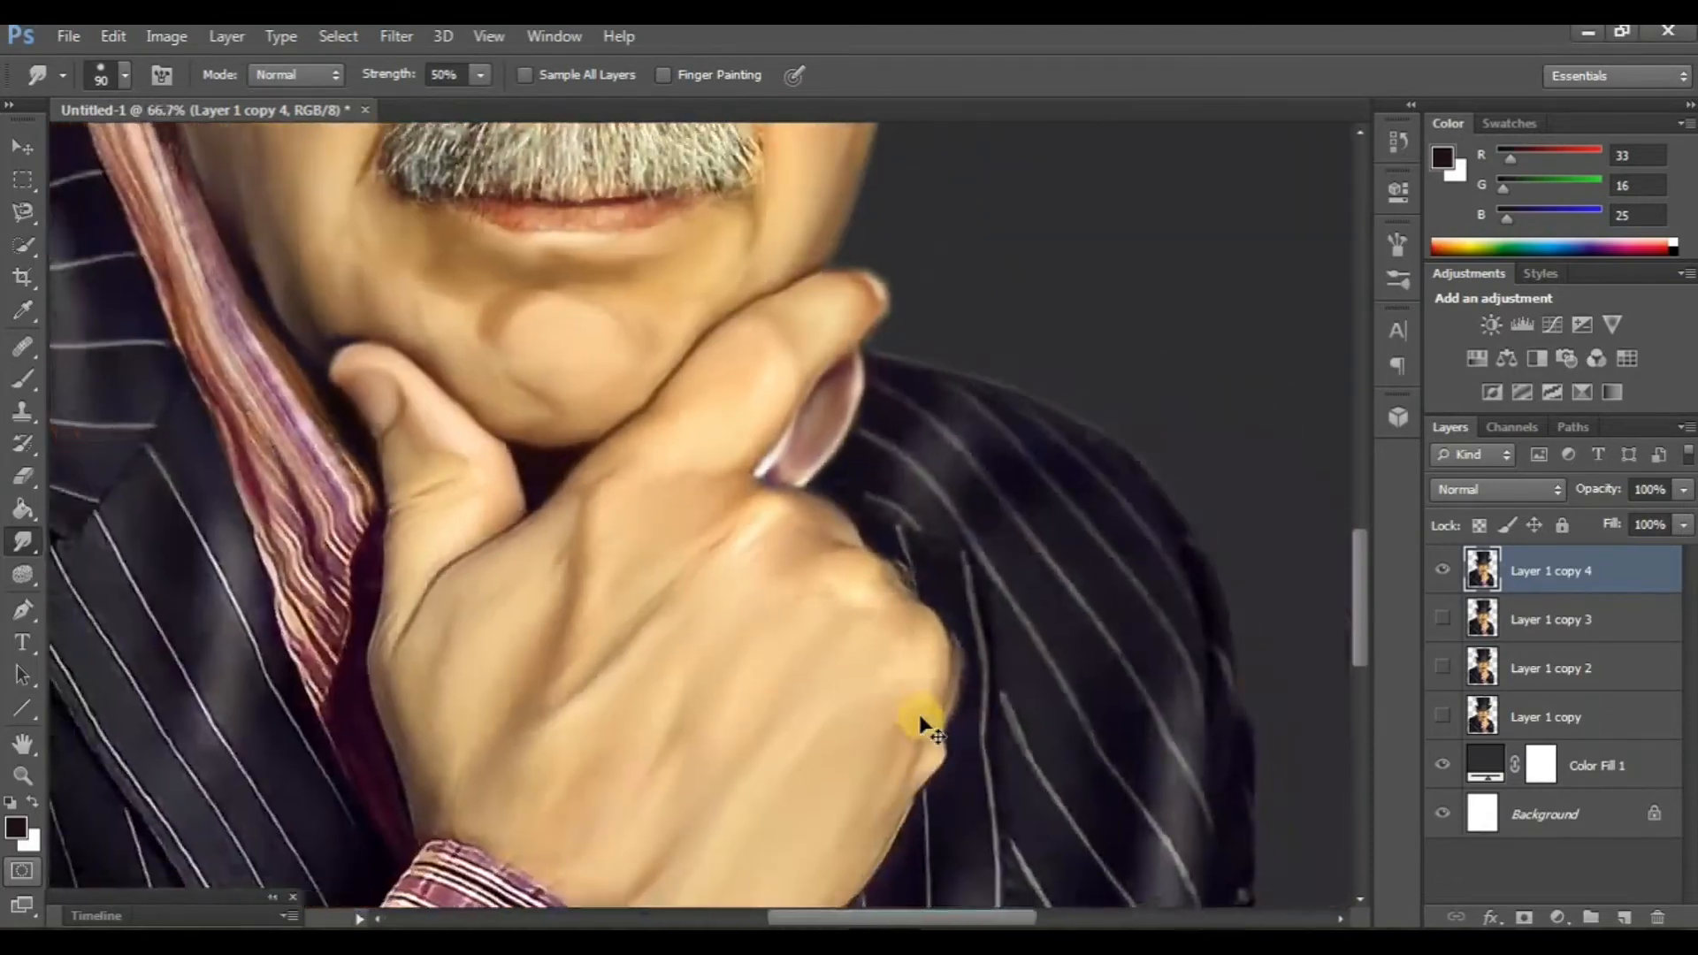
scroll(921, 717, up, 1)
scroll(922, 717, left, 1)
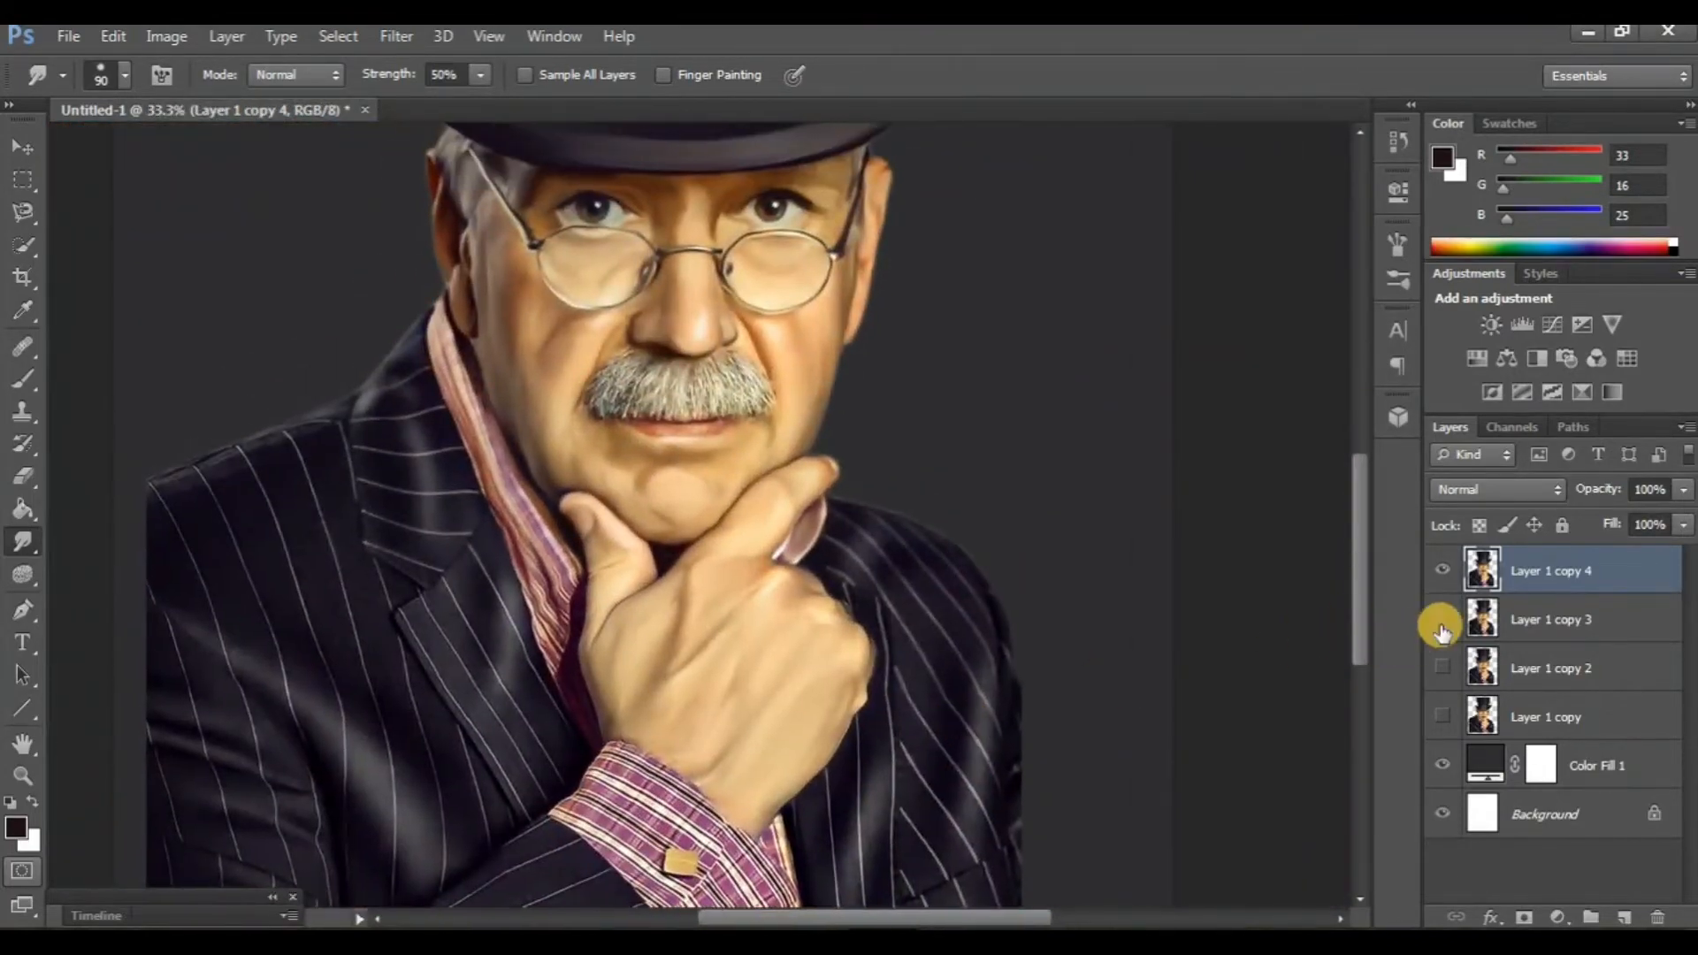
Compare the smudged hand with the earlier version by toggling Layer 1 copy 4 over Layer 1 copy 3
click(1442, 577)
scroll(685, 609, up, 2)
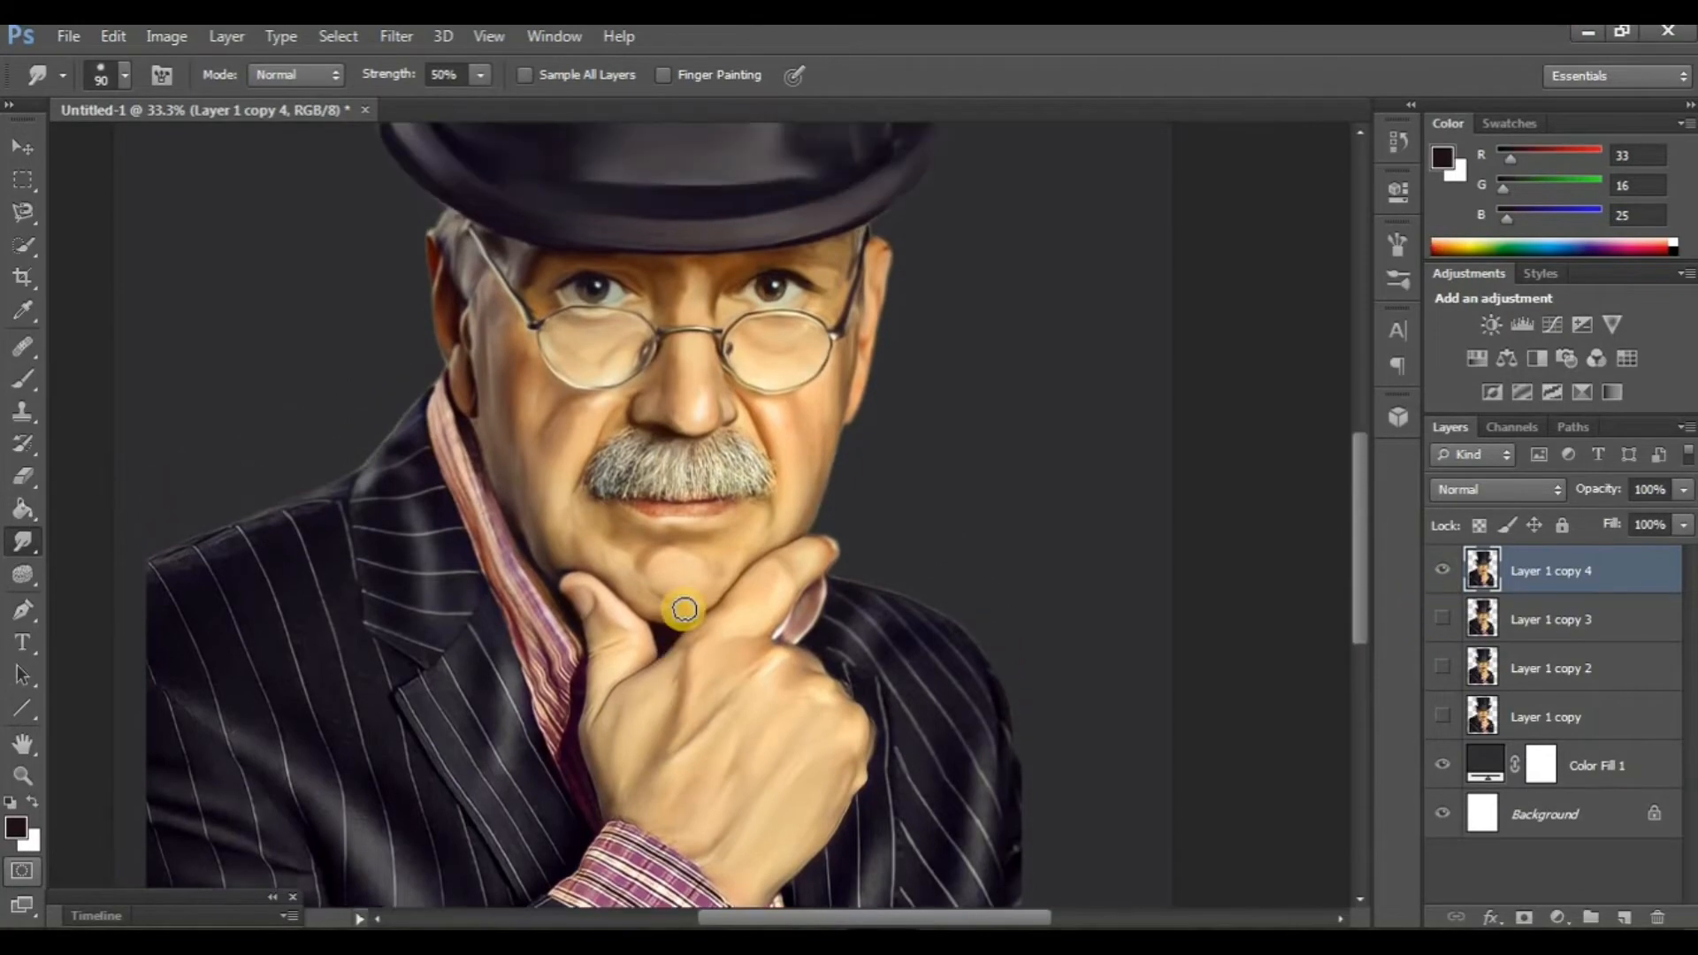
Smudge the upper moustache and its lower-left end into soft strands with a 35 px brush, following the hair direction
scroll(682, 610, up, 4)
scroll(682, 607, down, 1)
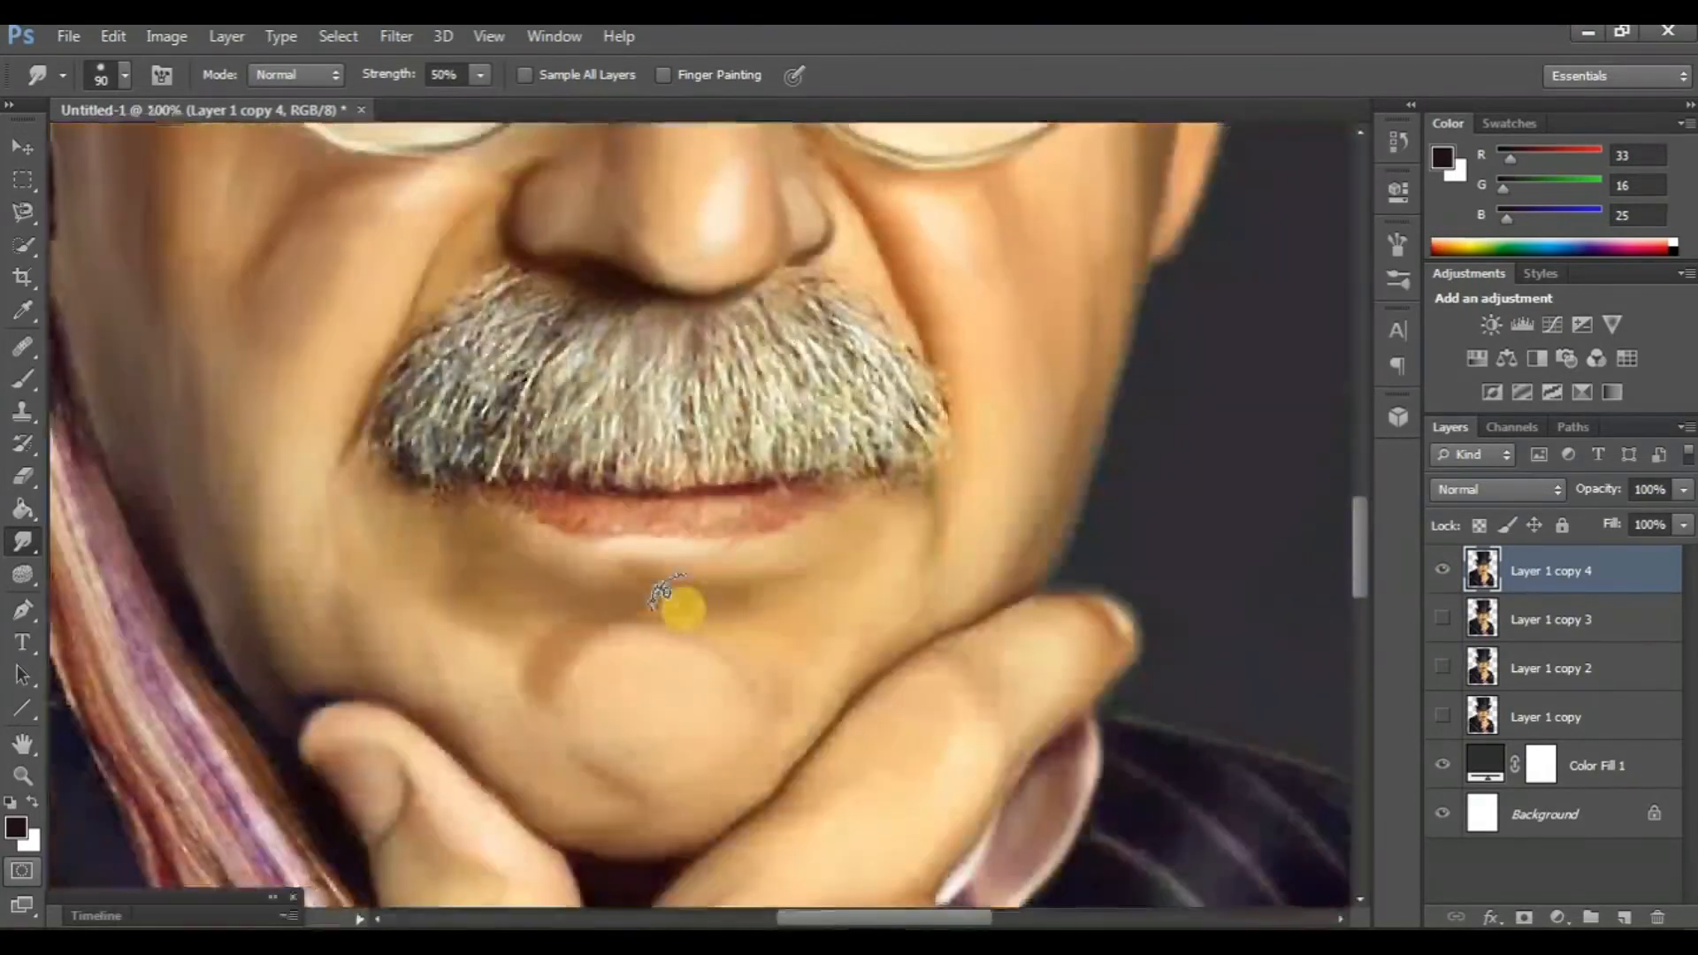
scroll(681, 606, up, 2)
scroll(672, 602, up, 2)
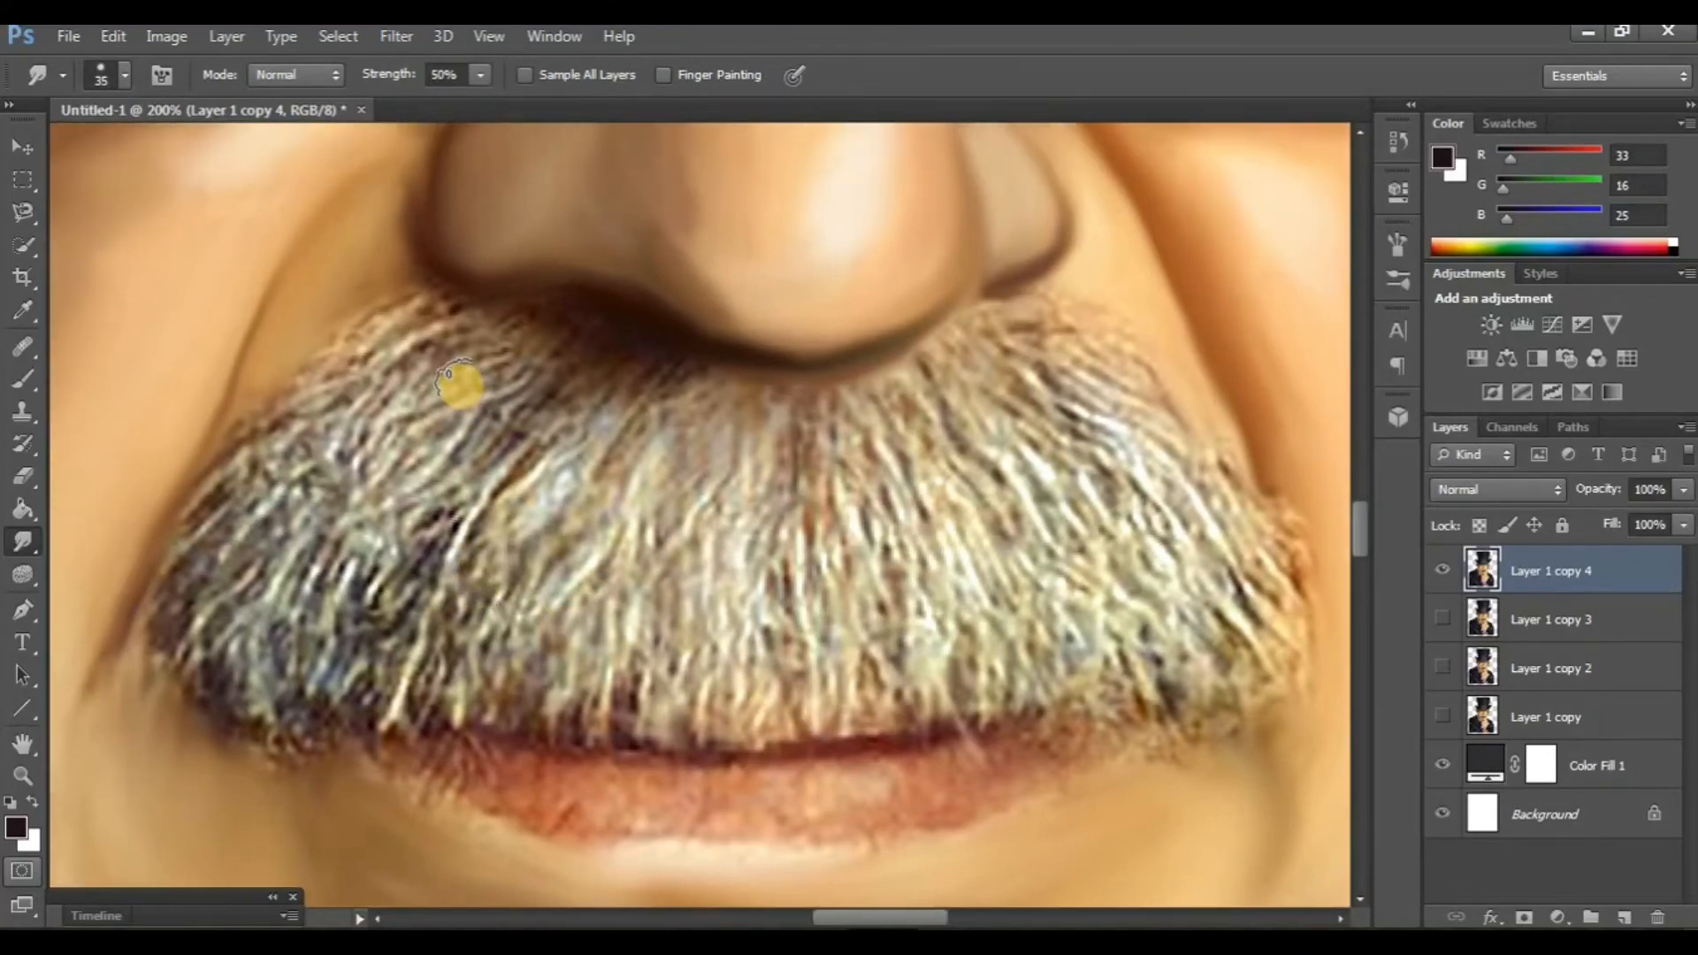
mouse_move(455, 380)
mouse_down()
mouse_move(418, 412)
mouse_move(552, 330)
mouse_move(390, 381)
mouse_move(474, 330)
mouse_move(330, 419)
mouse_move(447, 305)
mouse_move(338, 352)
mouse_move(387, 398)
mouse_move(467, 411)
mouse_move(534, 391)
mouse_move(482, 403)
mouse_move(546, 344)
mouse_move(513, 444)
mouse_move(625, 373)
mouse_move(593, 429)
mouse_move(668, 371)
mouse_move(498, 438)
mouse_move(400, 527)
mouse_move(489, 412)
mouse_move(365, 474)
mouse_move(406, 432)
mouse_move(237, 550)
mouse_move(367, 422)
mouse_move(207, 548)
mouse_move(335, 396)
mouse_move(196, 503)
mouse_move(324, 377)
mouse_move(218, 424)
mouse_up()
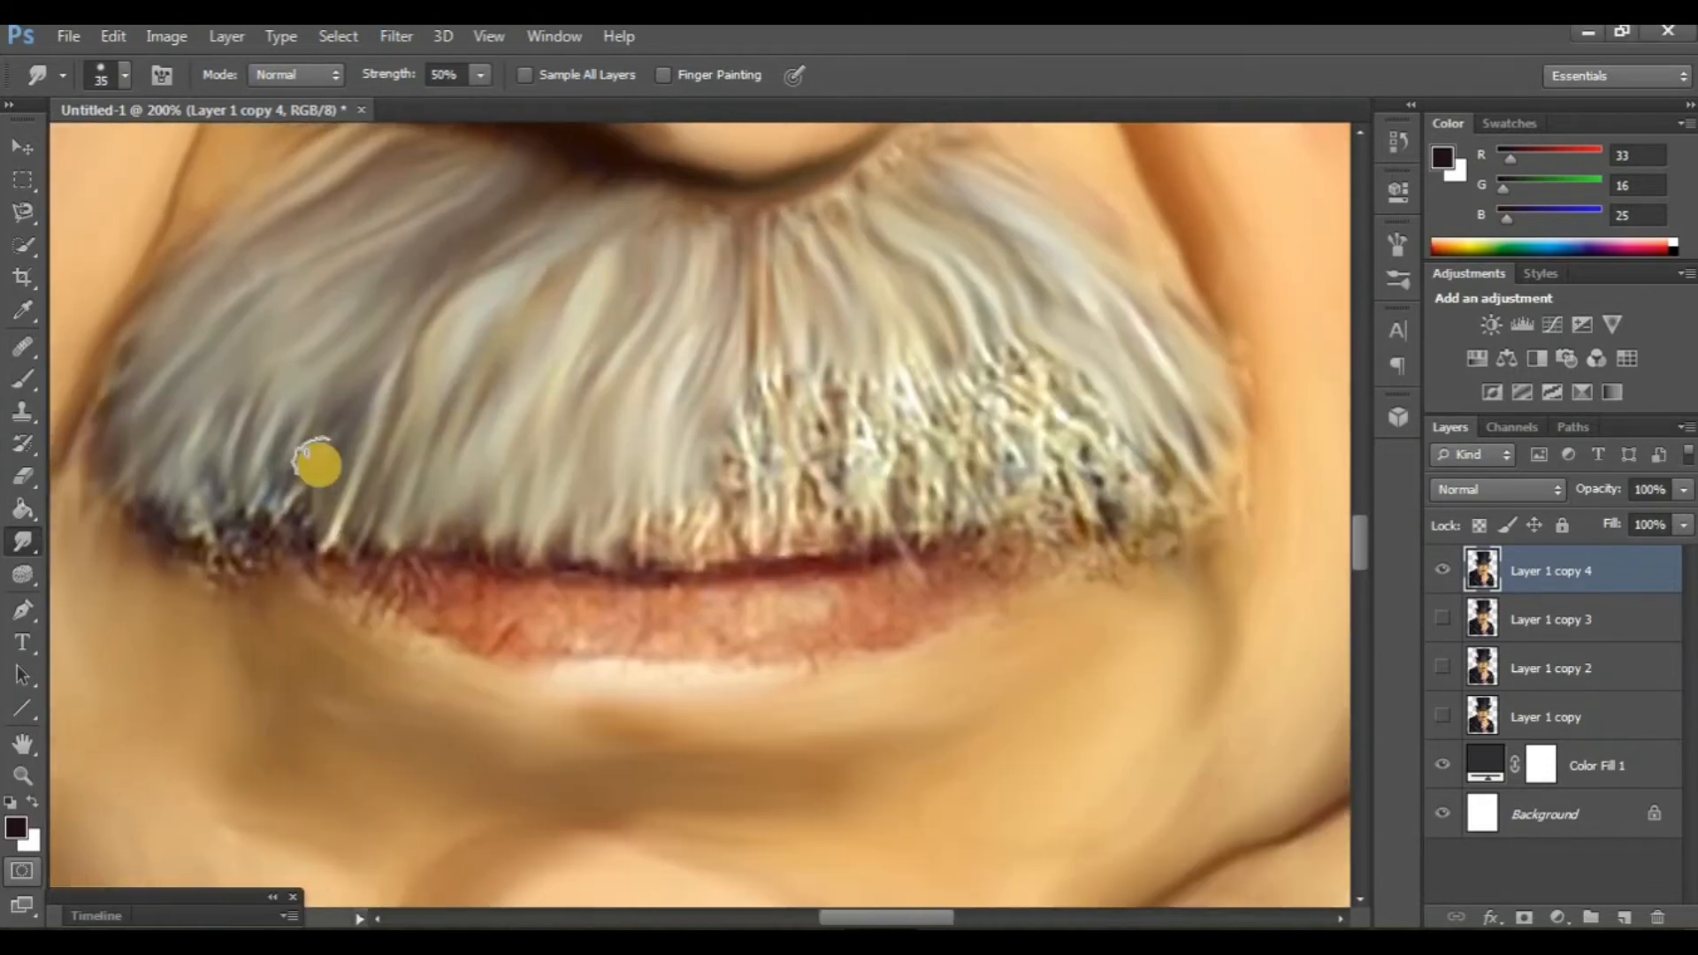
mouse_move(318, 459)
mouse_down()
mouse_move(182, 561)
mouse_move(148, 512)
mouse_up()
Smudge the lower centre and right side of the moustache into soft strands with the 35 px brush
drag(886, 918, 897, 918)
mouse_move(638, 407)
mouse_down()
mouse_move(653, 550)
mouse_move(603, 556)
mouse_up()
scroll(639, 481, right, 2)
drag(622, 358, 640, 501)
mouse_move(665, 424)
mouse_down()
mouse_move(690, 549)
mouse_move(695, 442)
mouse_up()
mouse_move(673, 376)
mouse_down()
mouse_move(724, 517)
mouse_move(754, 443)
mouse_move(768, 518)
mouse_move(745, 364)
mouse_move(809, 503)
mouse_move(832, 393)
mouse_move(871, 489)
mouse_move(787, 364)
mouse_move(826, 479)
mouse_move(862, 438)
mouse_up()
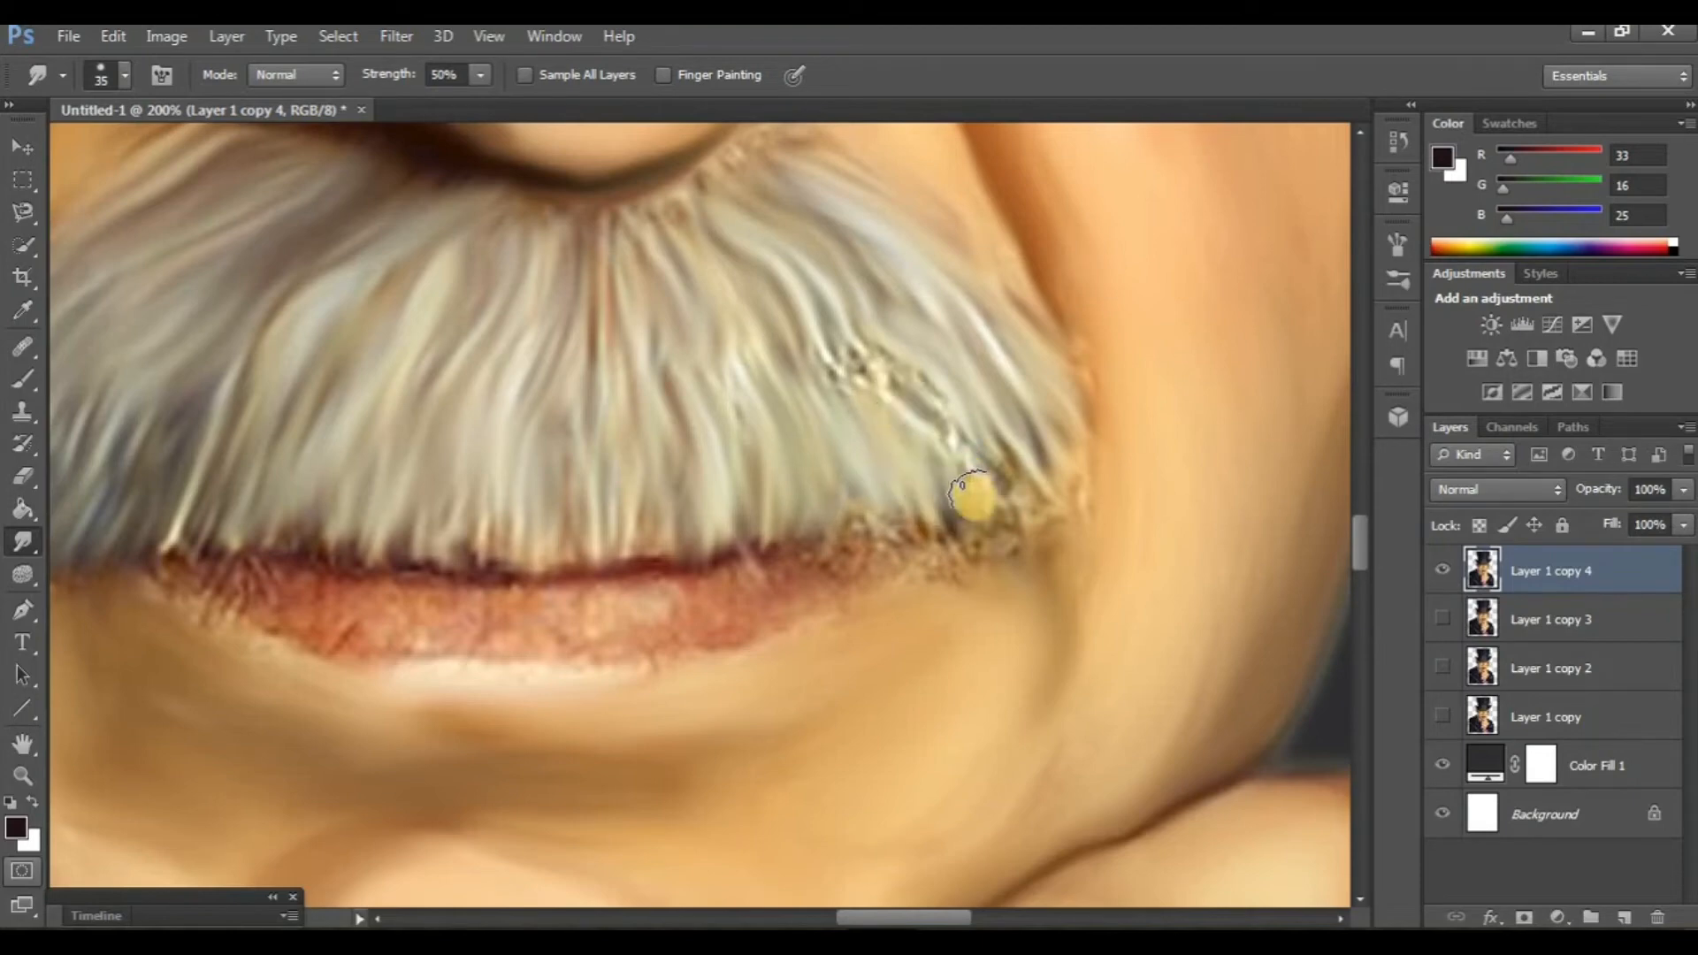
mouse_move(973, 495)
mouse_down()
mouse_move(1005, 492)
mouse_move(805, 314)
mouse_up()
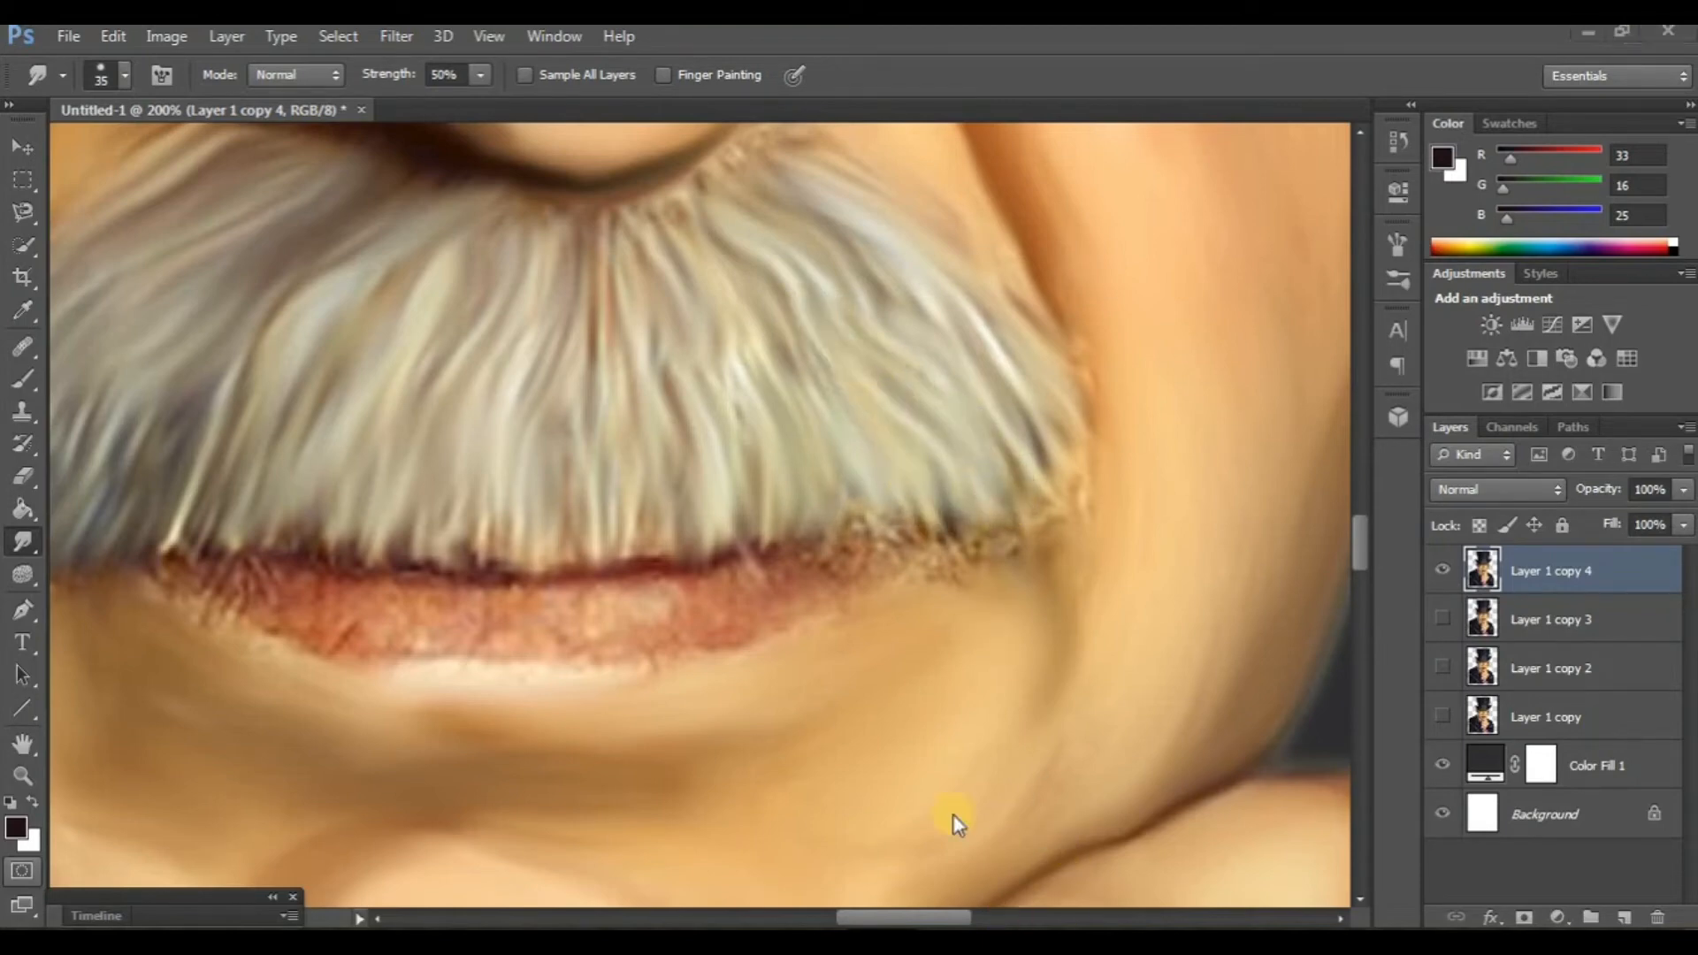
Compare the smudged moustache and the whole portrait with Layer 1 copy 3 by toggling Layer 1 copy 4
scroll(952, 823, down, 3)
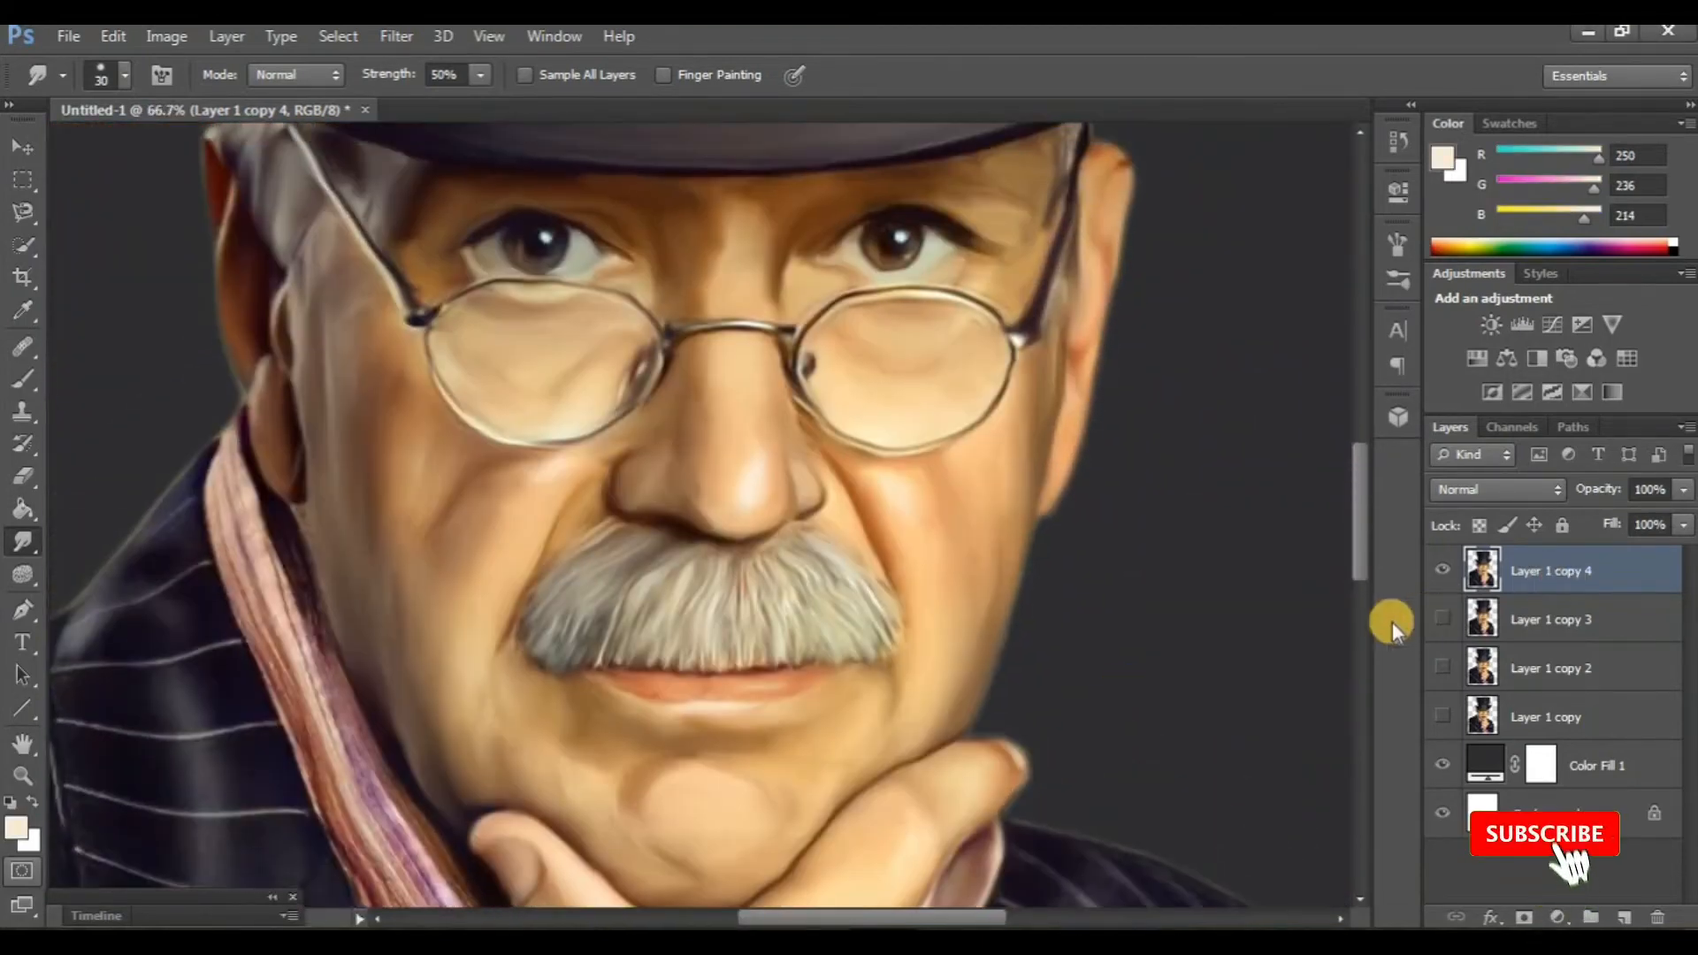
click(1440, 573)
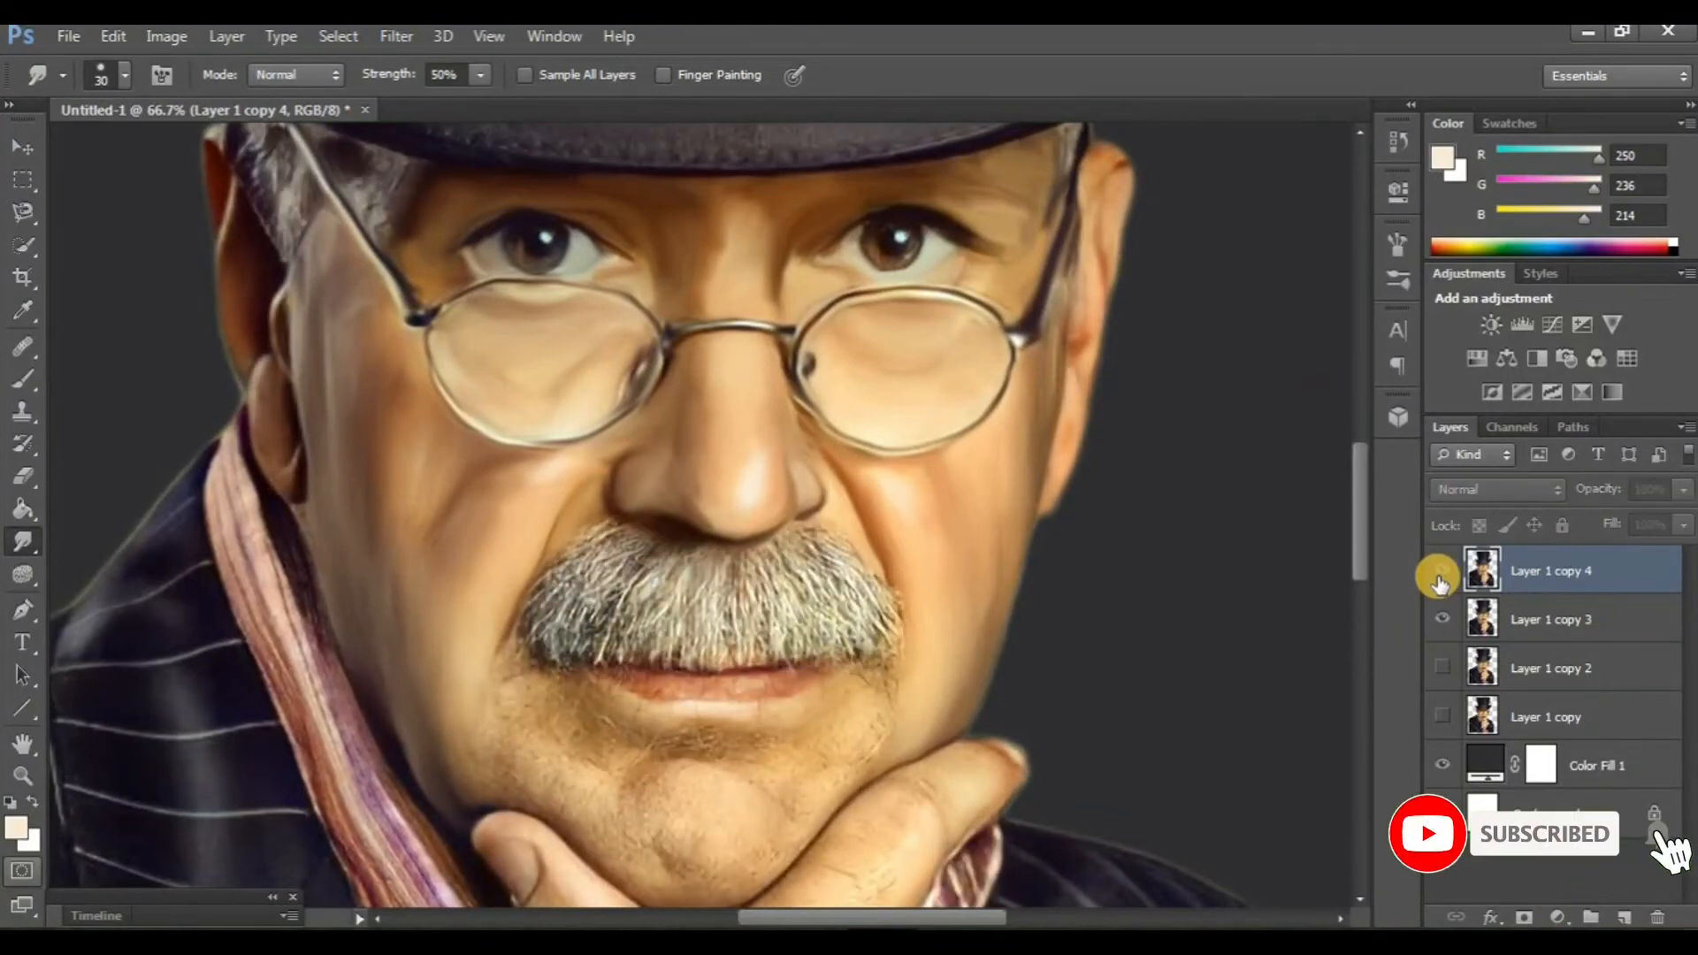
click(1440, 580)
click(1440, 581)
click(1440, 580)
scroll(844, 682, up, 3)
scroll(845, 689, down, 1)
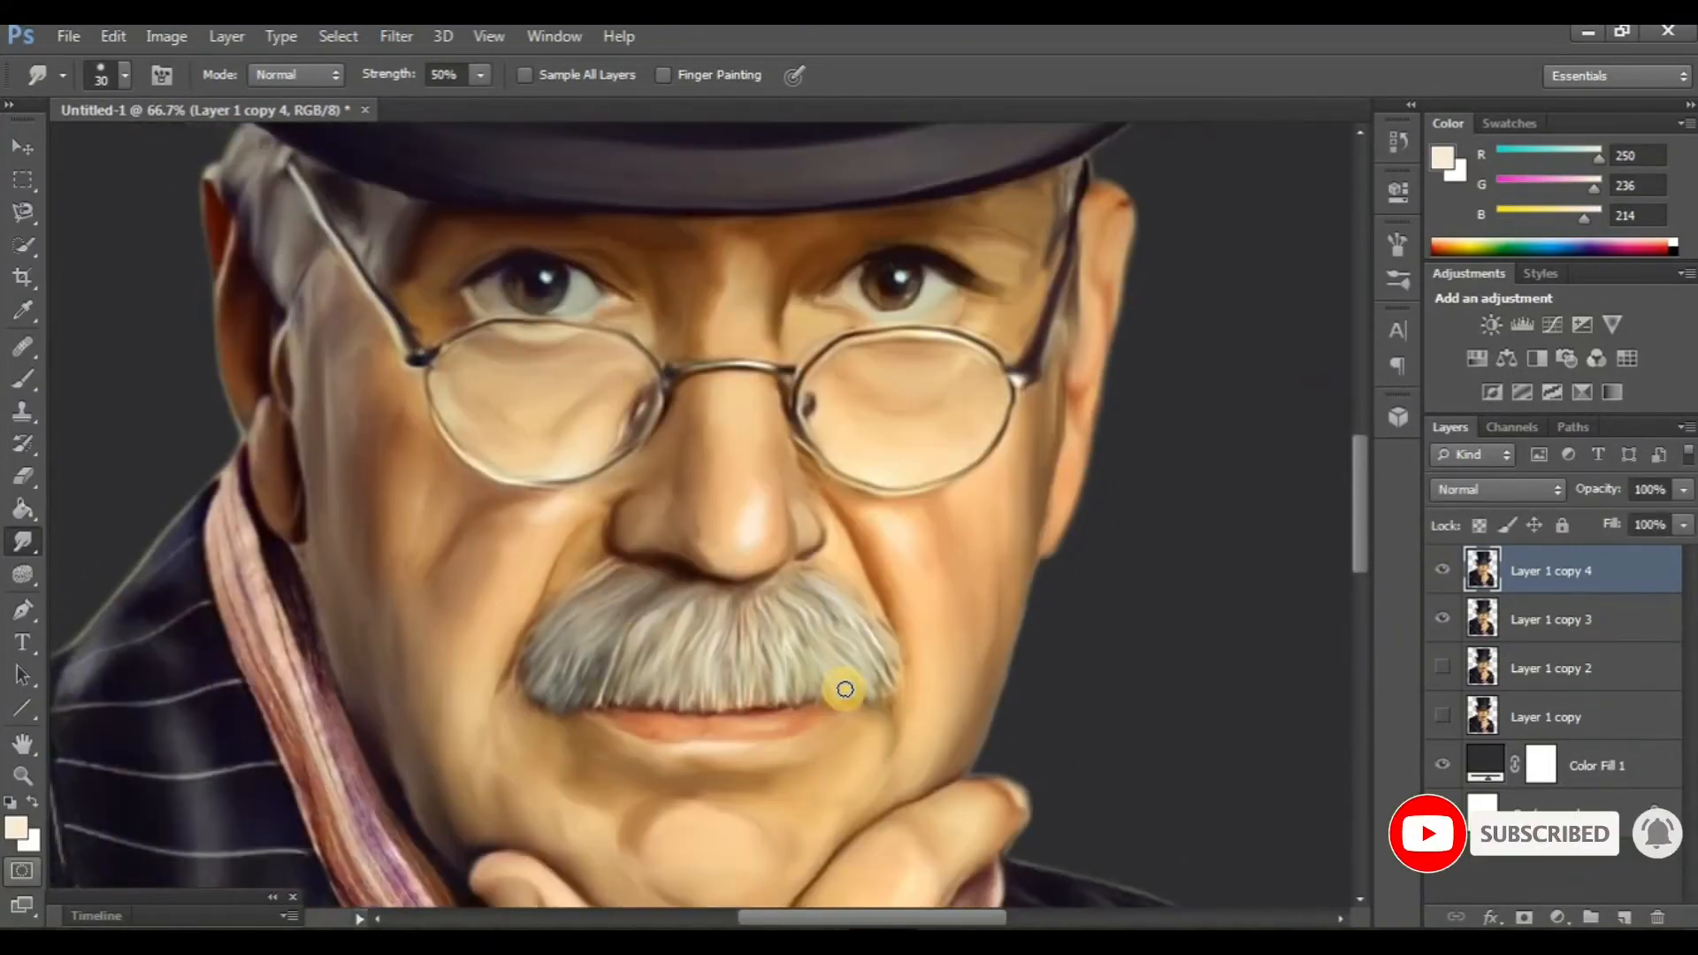
scroll(845, 689, down, 4)
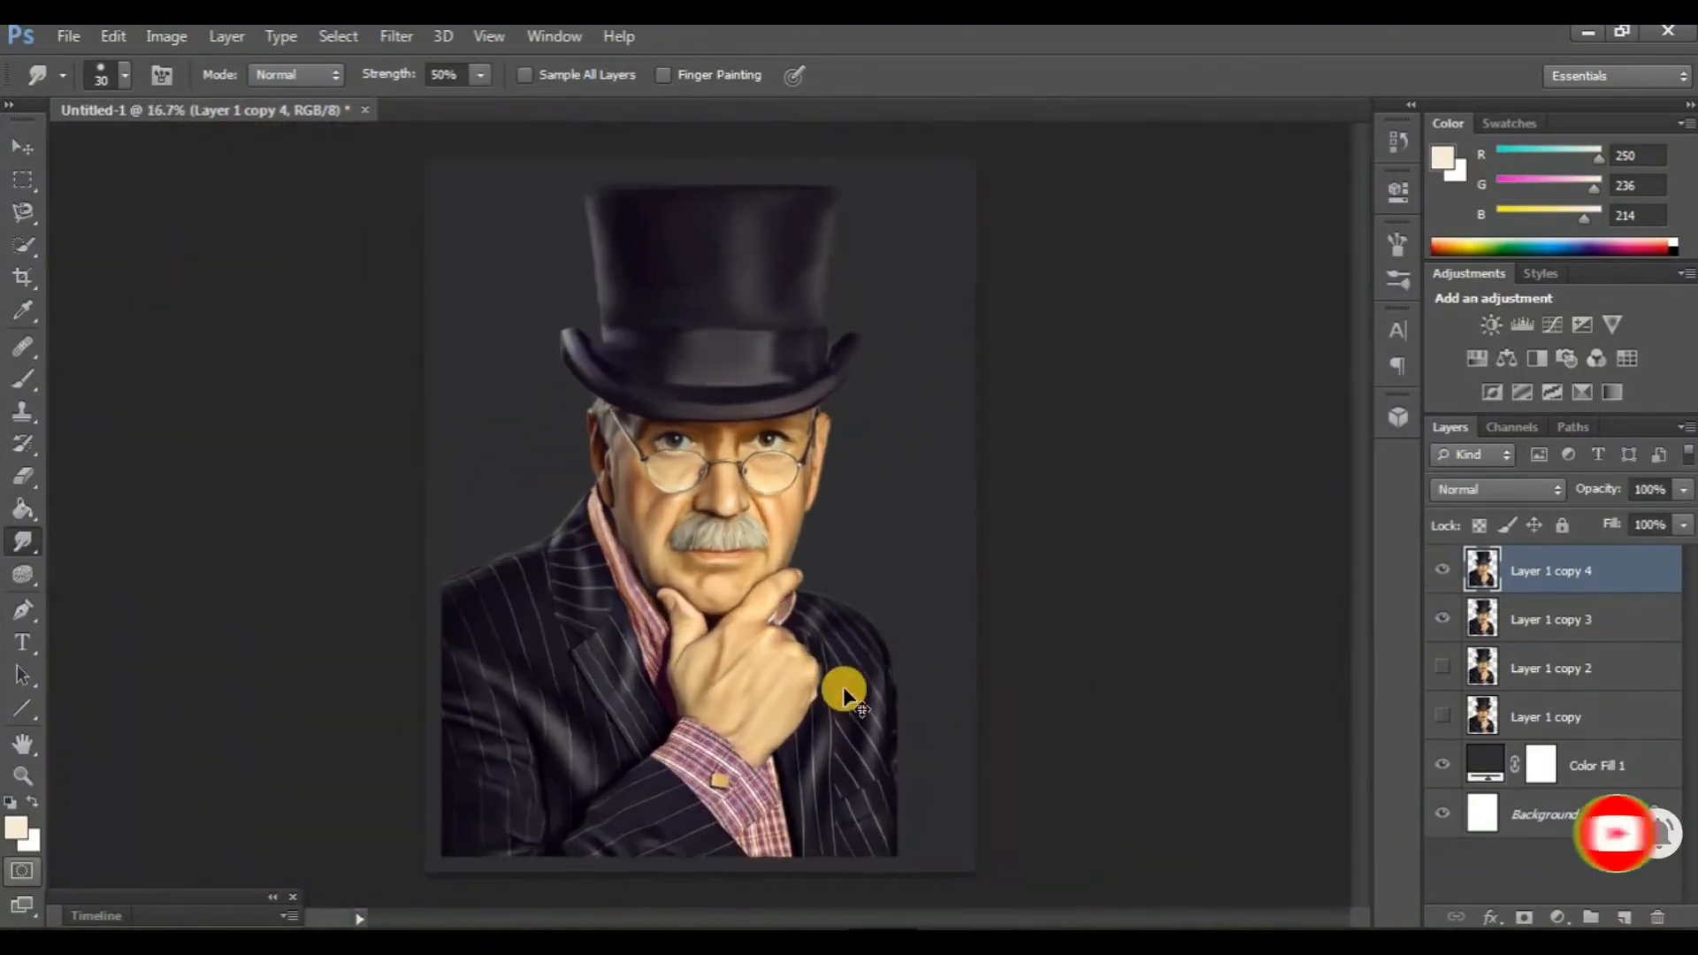
scroll(842, 686, up, 1)
click(1442, 573)
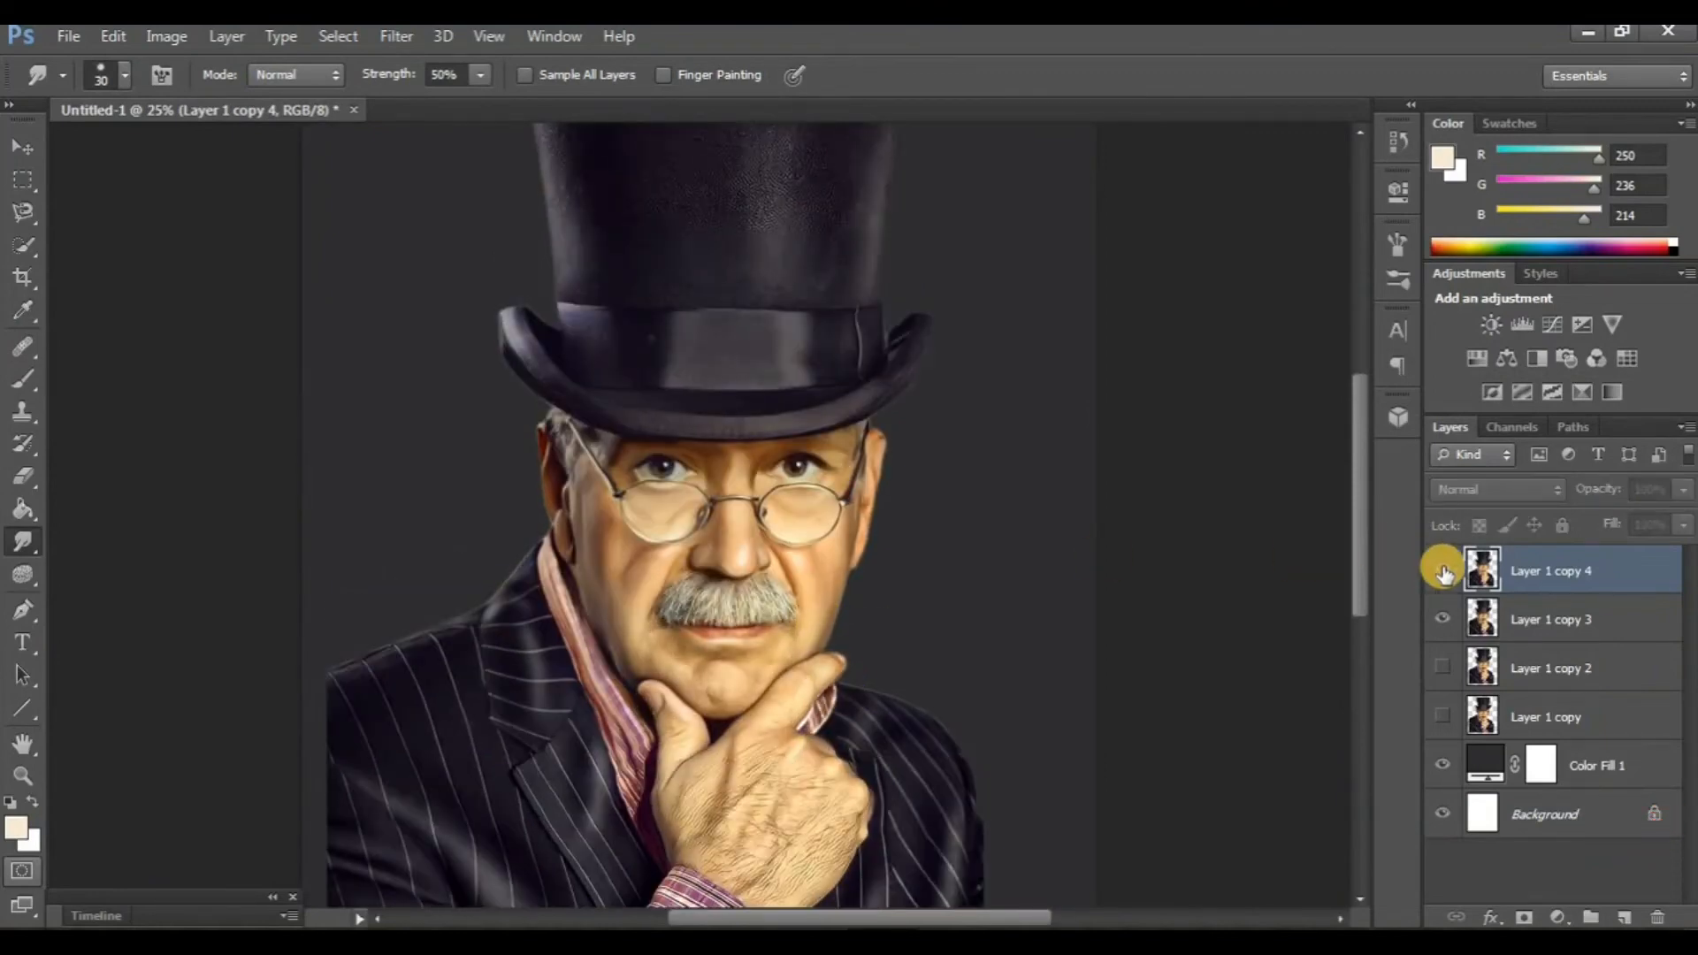
click(1443, 573)
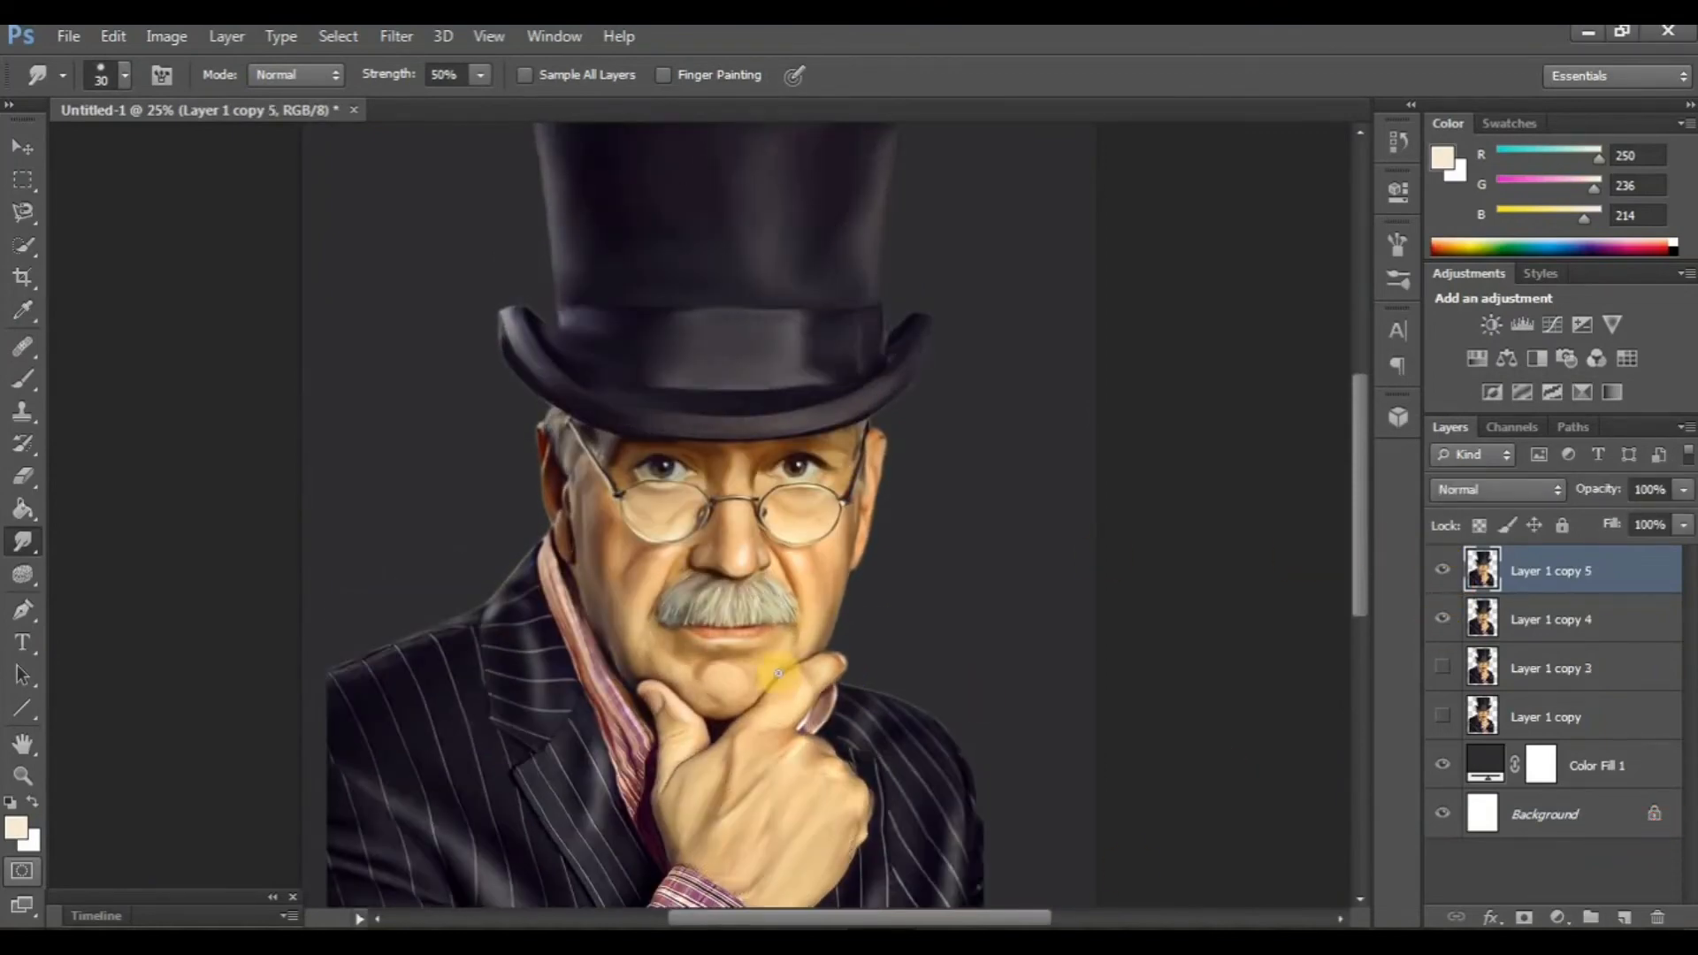
Smudge the striped shirt collar beside the neck smooth on Layer 1 copy 5 with a 45 px brush
scroll(708, 655, down, 2)
key(ctrl+plus)
key(ctrl+plus)
key(ctrl+plus)
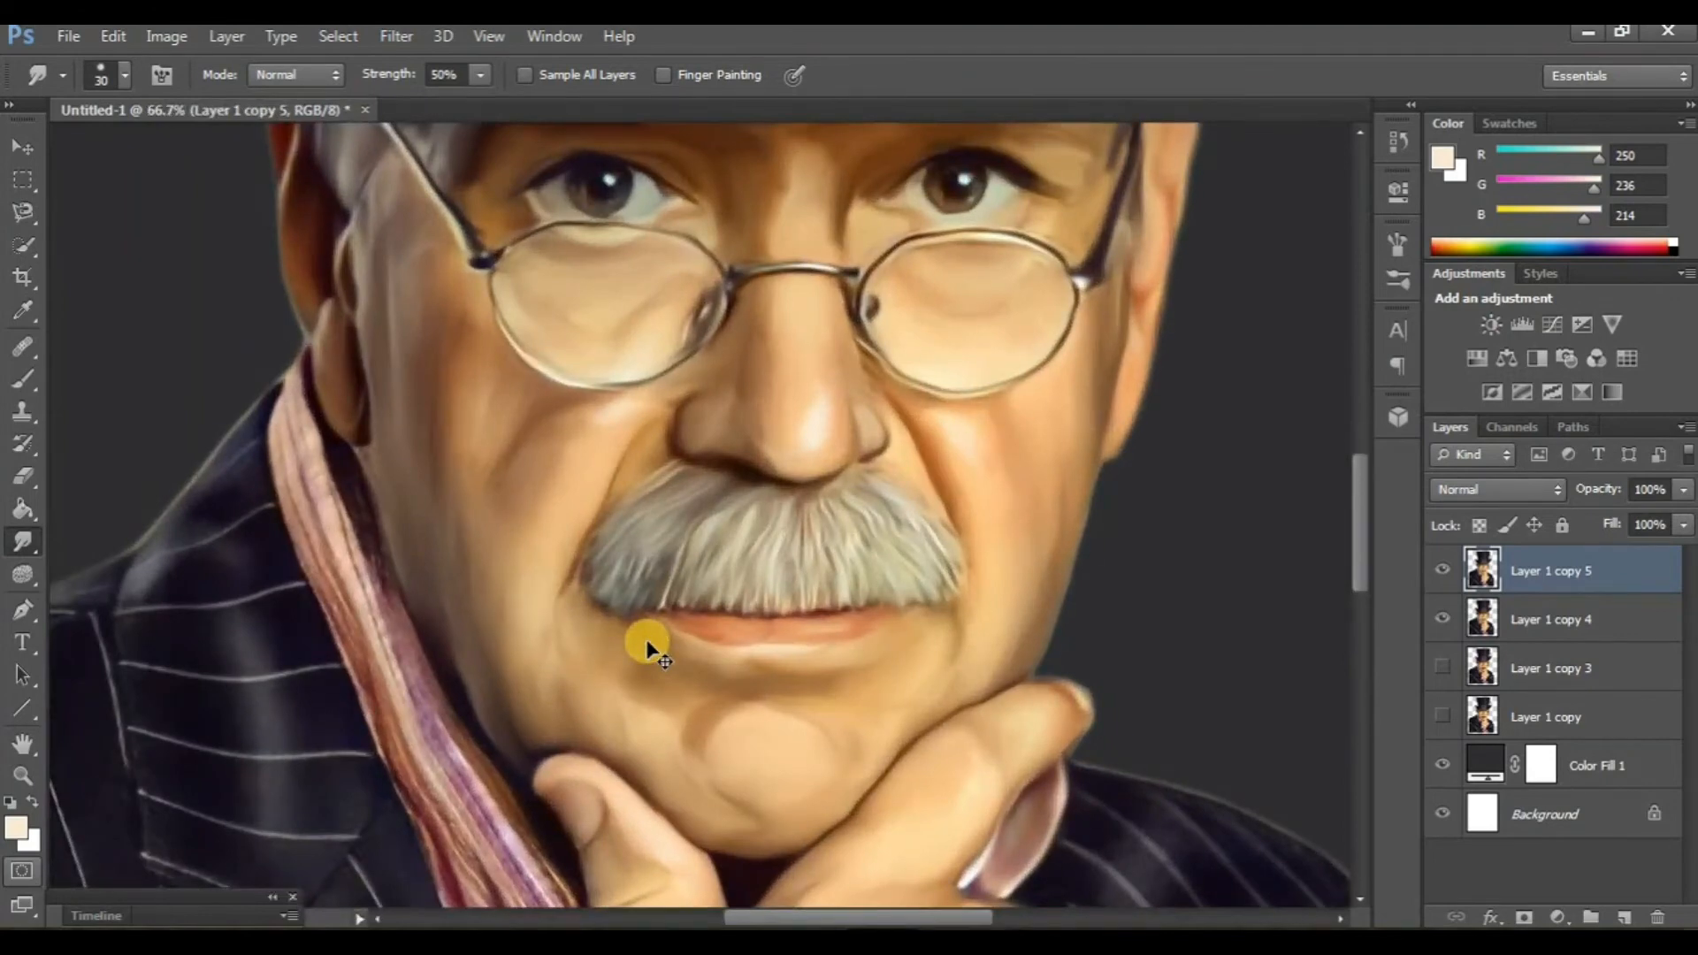
key(ctrl+plus)
scroll(648, 640, left, 4)
scroll(456, 513, down, 1)
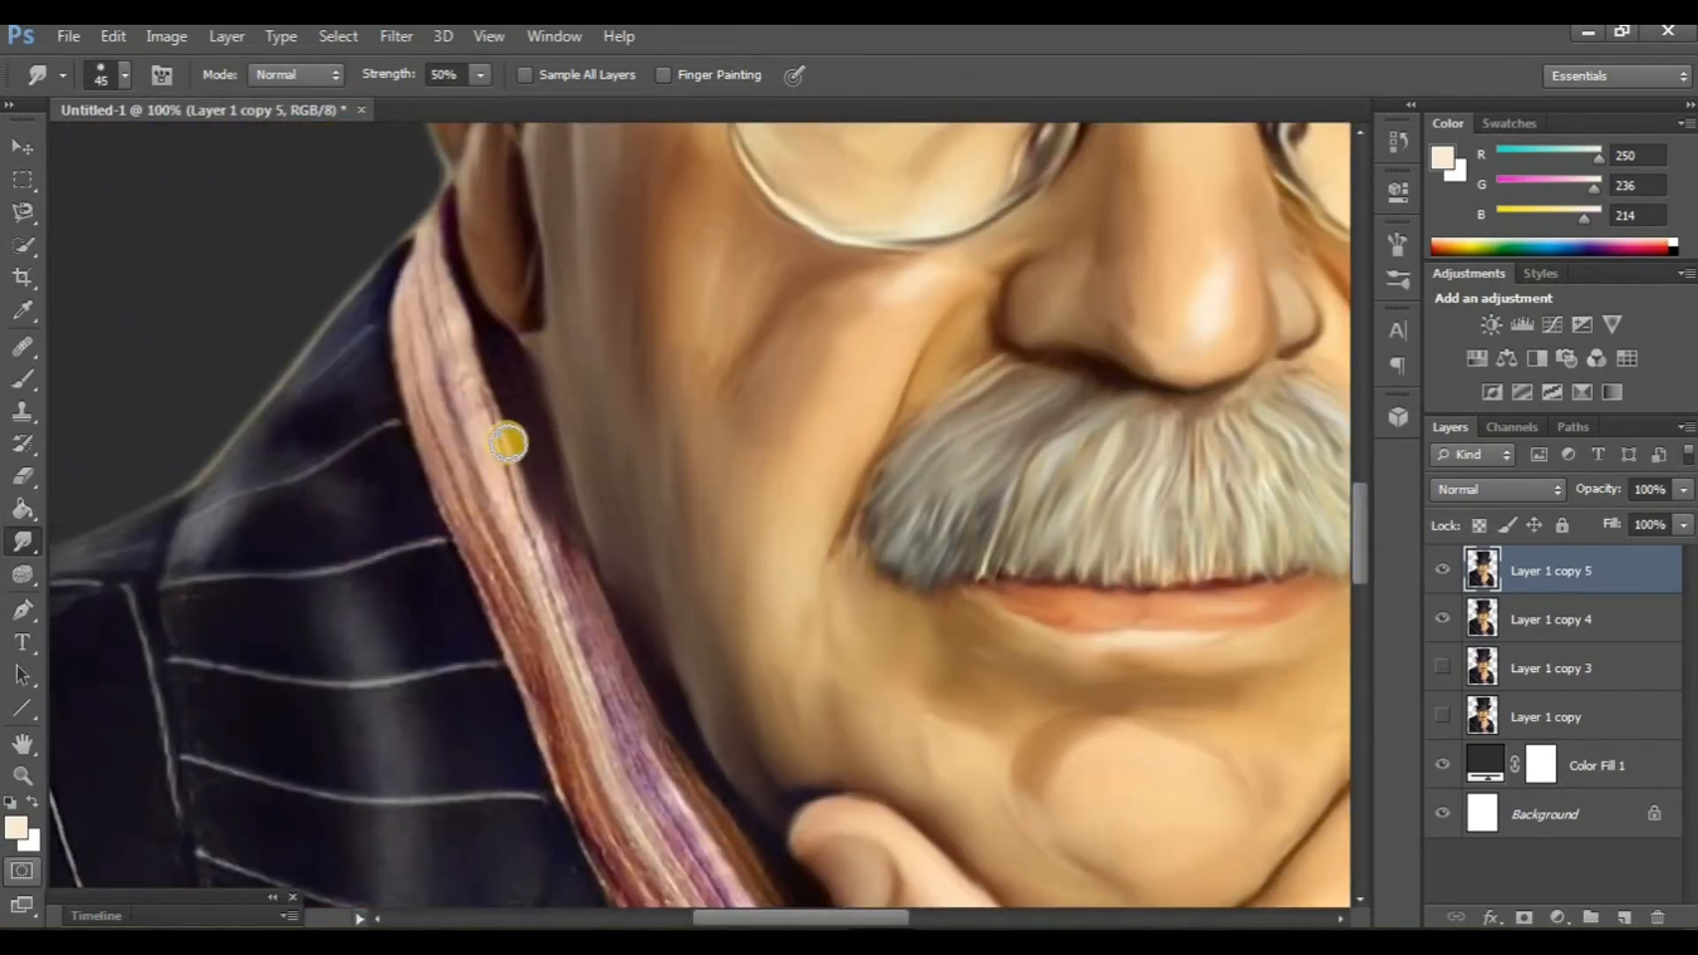
mouse_move(513, 510)
mouse_down()
mouse_move(438, 246)
mouse_move(419, 359)
mouse_move(418, 321)
mouse_move(463, 505)
mouse_move(466, 469)
mouse_up()
drag(553, 596, 453, 438)
mouse_move(453, 438)
mouse_down()
mouse_move(522, 534)
mouse_move(466, 406)
mouse_move(514, 543)
mouse_up()
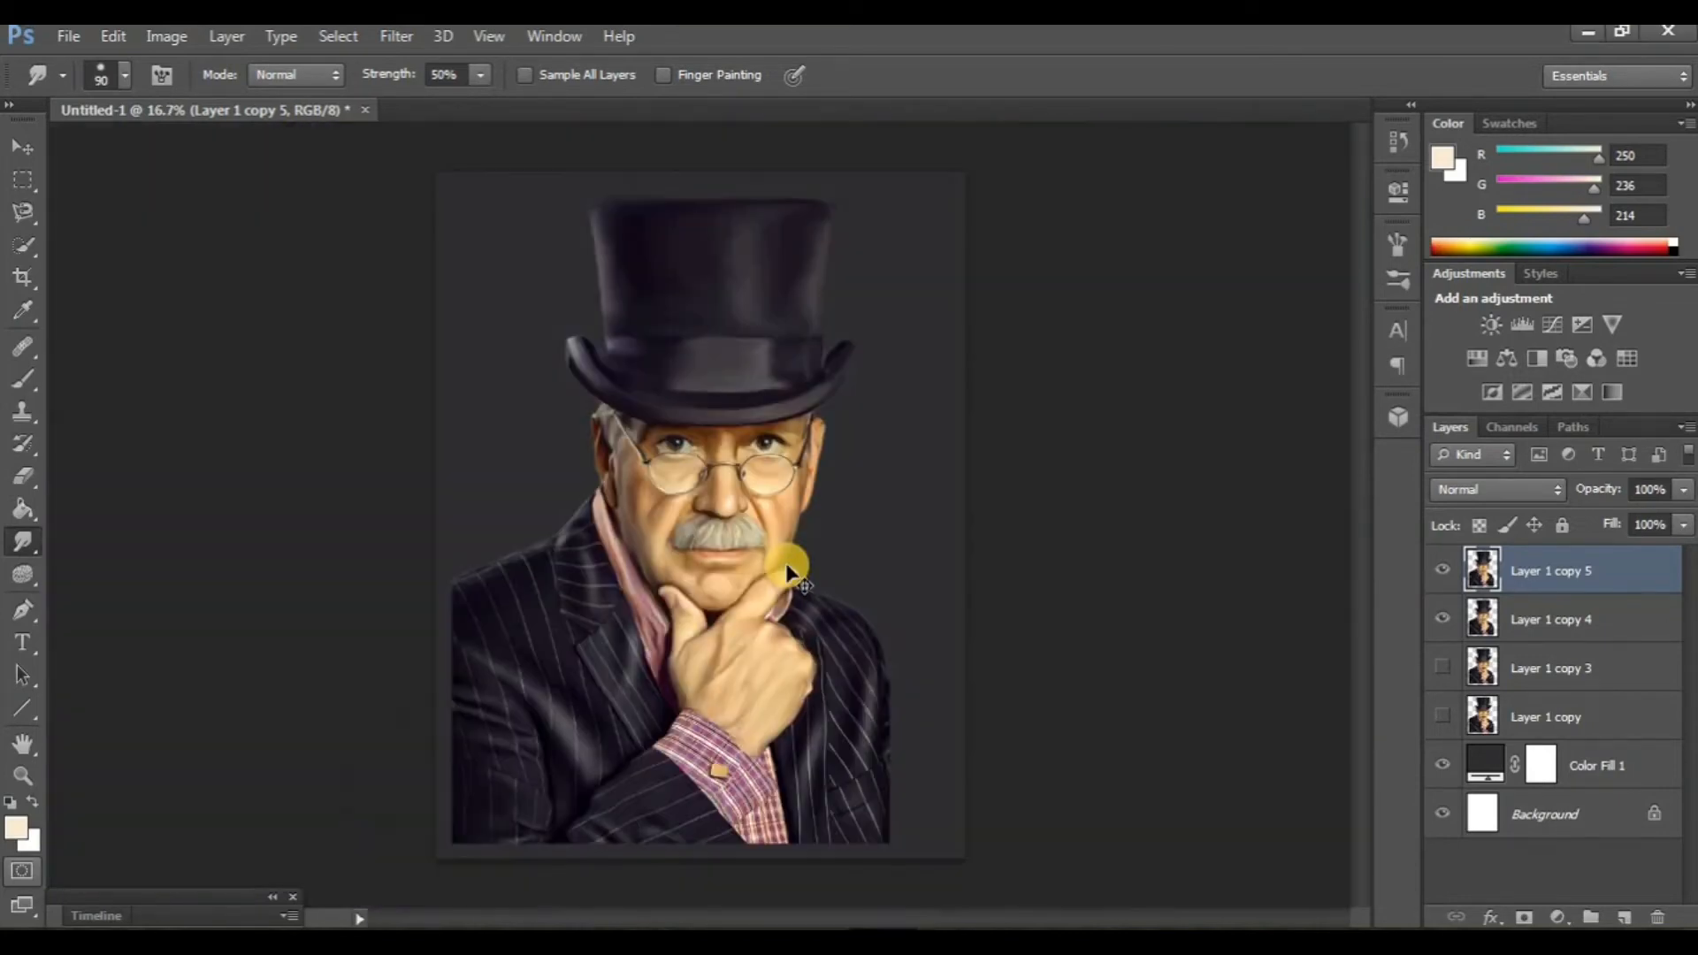
Add a new empty layer above Layer 1 copy 5 for painting the eyes
key(ctrl+plus)
key(ctrl+plus)
key(ctrl+plus)
key(ctrl+plus)
key(ctrl+plus)
scroll(746, 541, up, 5)
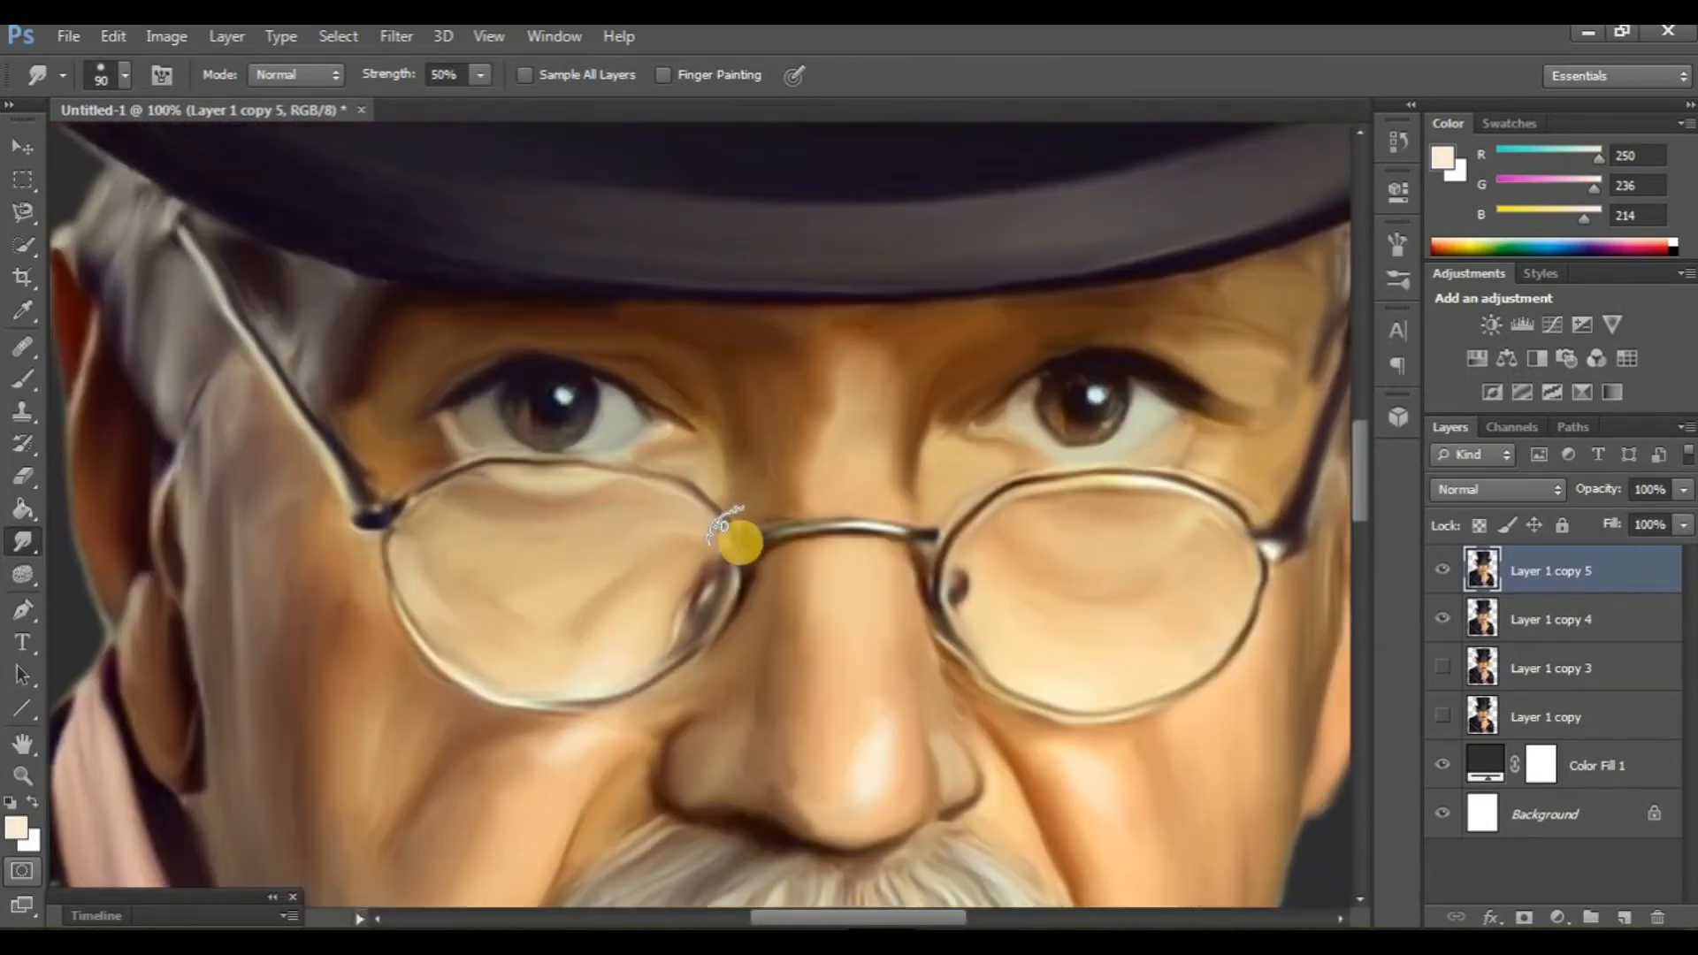
key(ctrl+plus)
scroll(740, 546, left, 1)
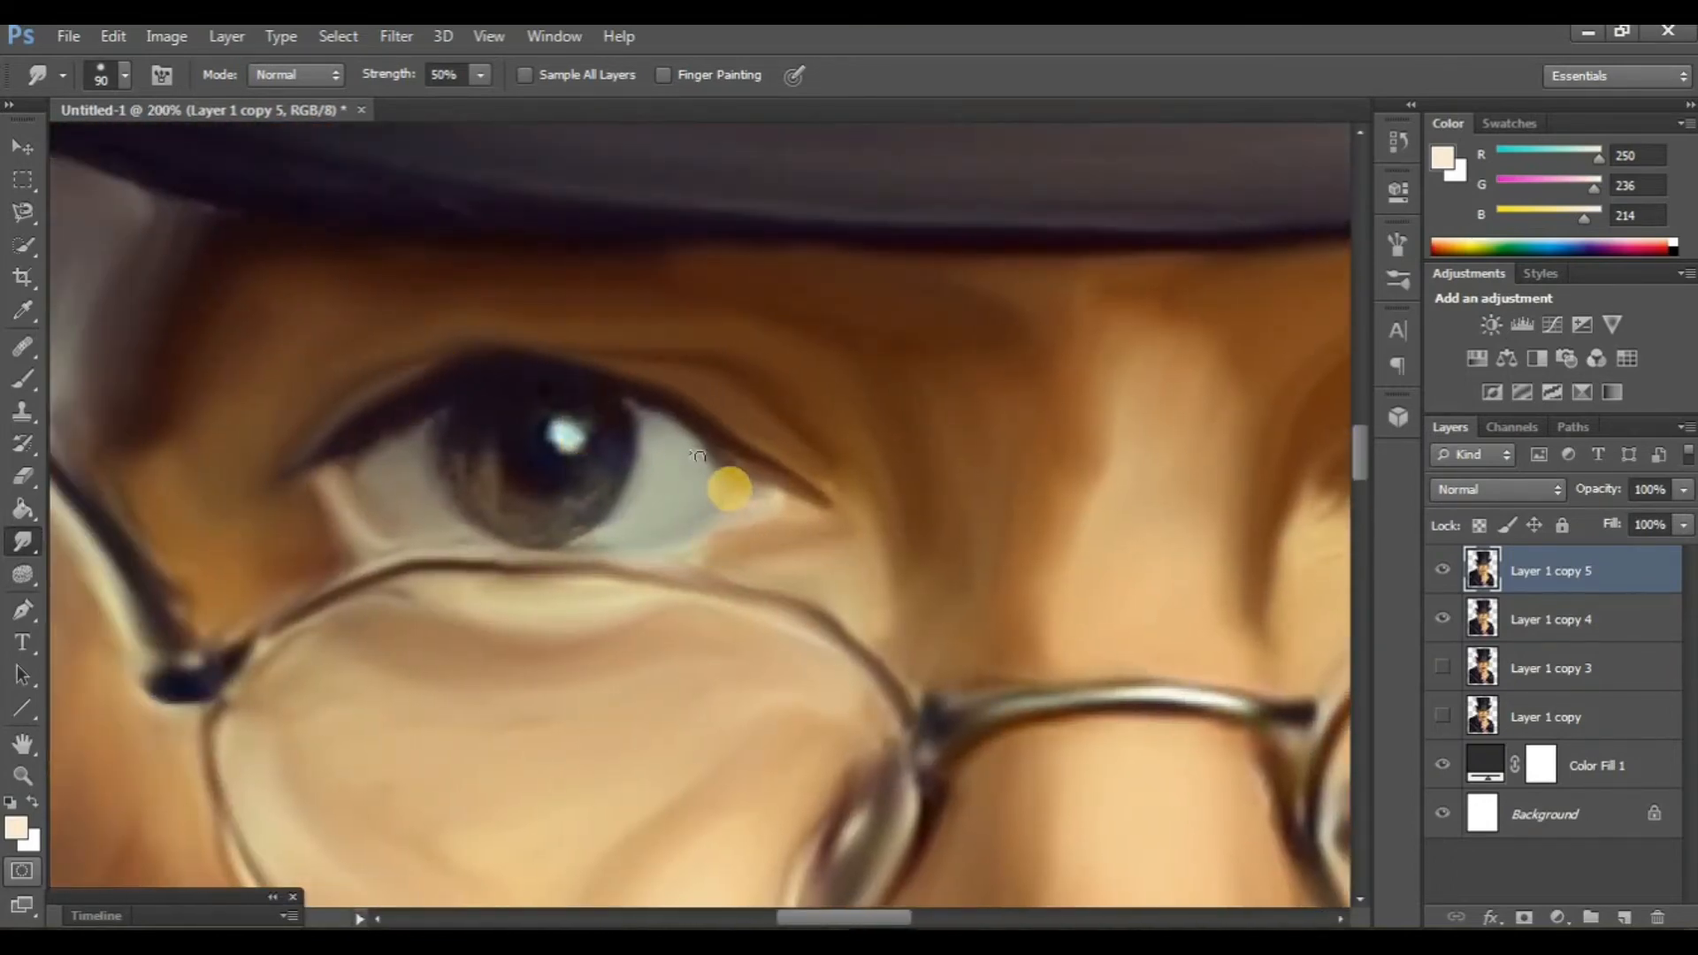
click(1621, 912)
scroll(496, 463, right, 4)
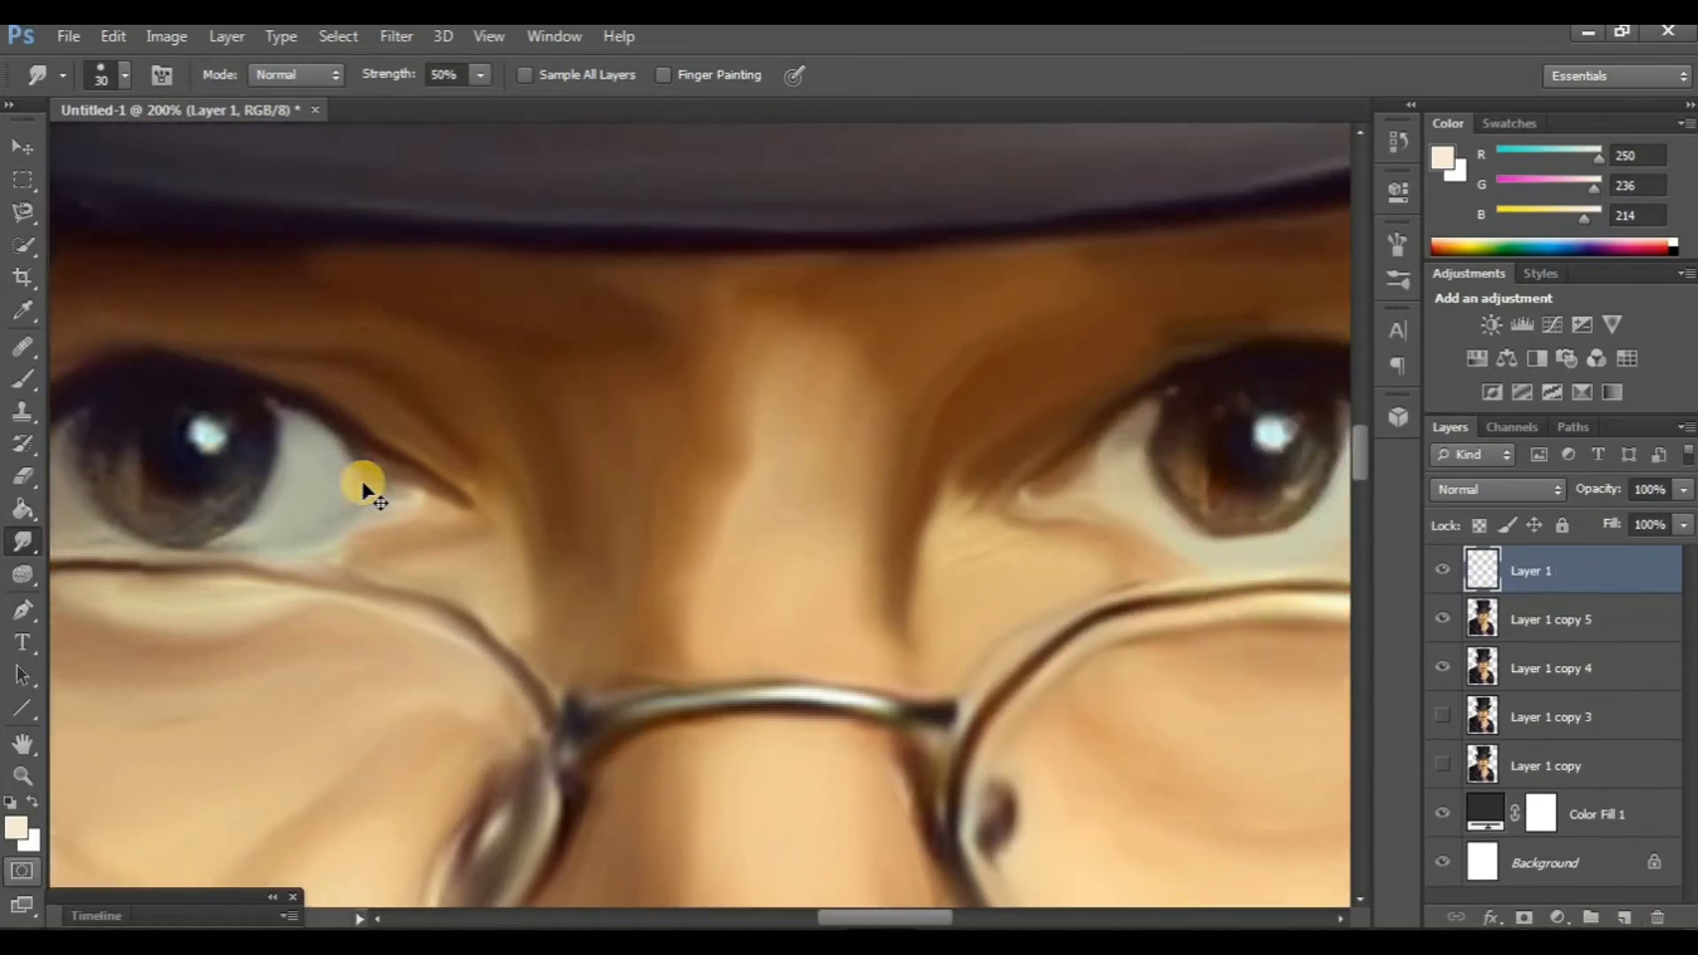
scroll(363, 485, left, 4)
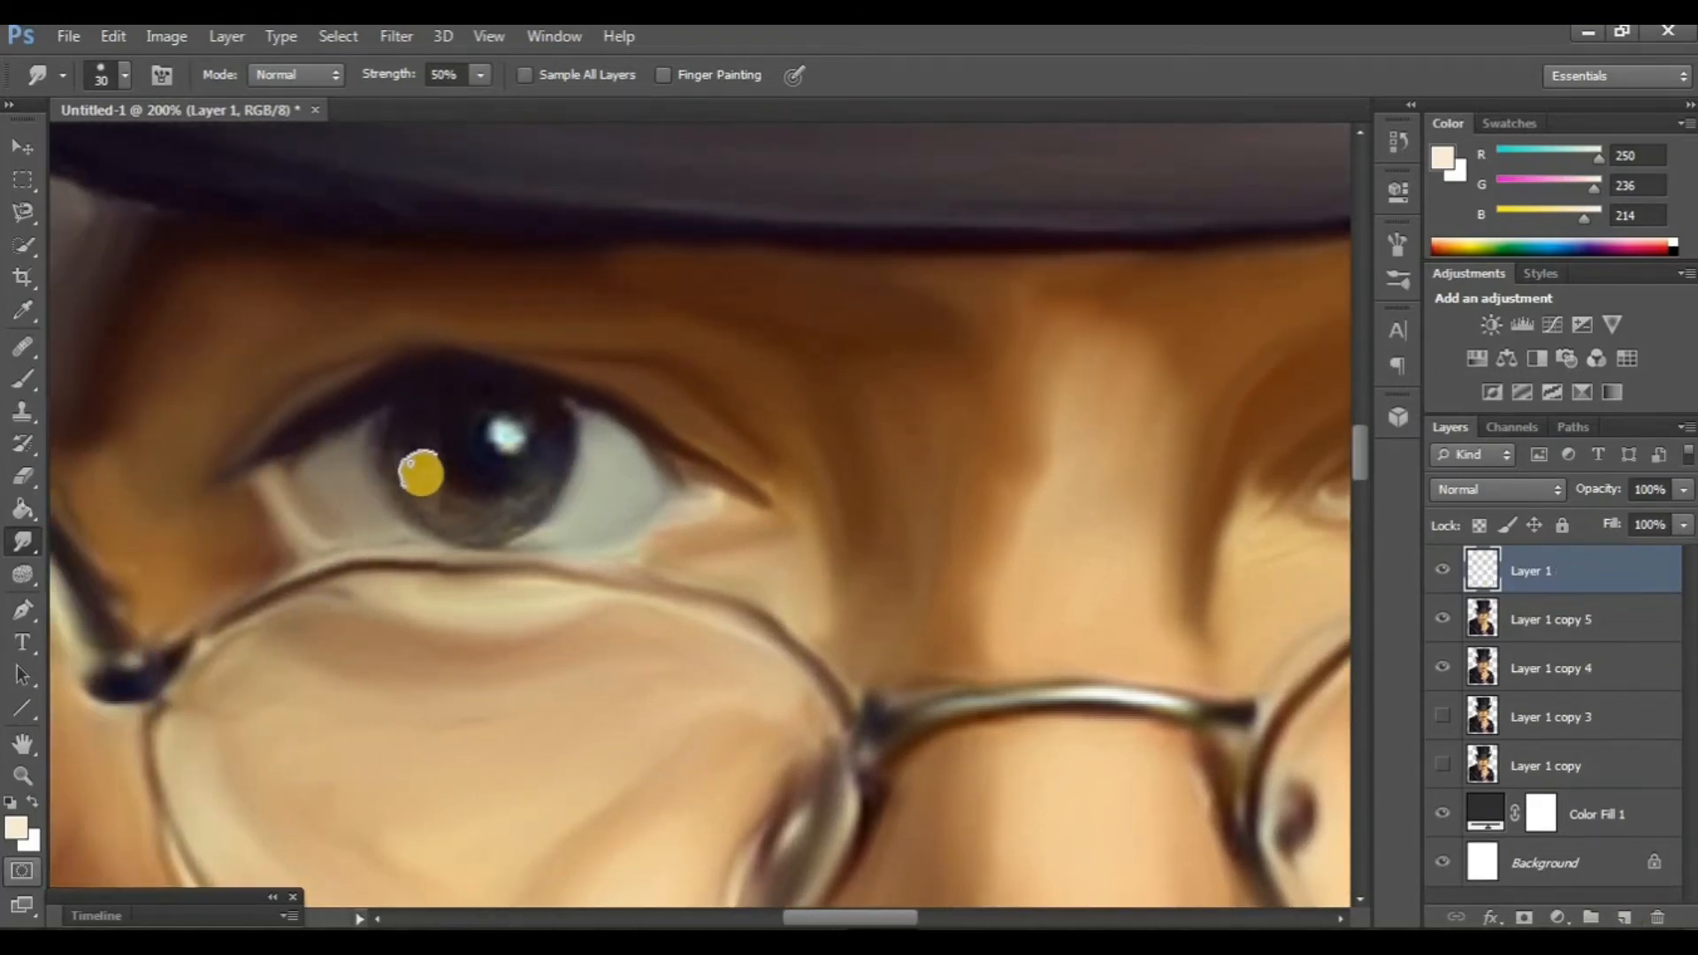
Smudge both irises smooth on Layer 1 copy 5 with a 30 px brush
click(1497, 624)
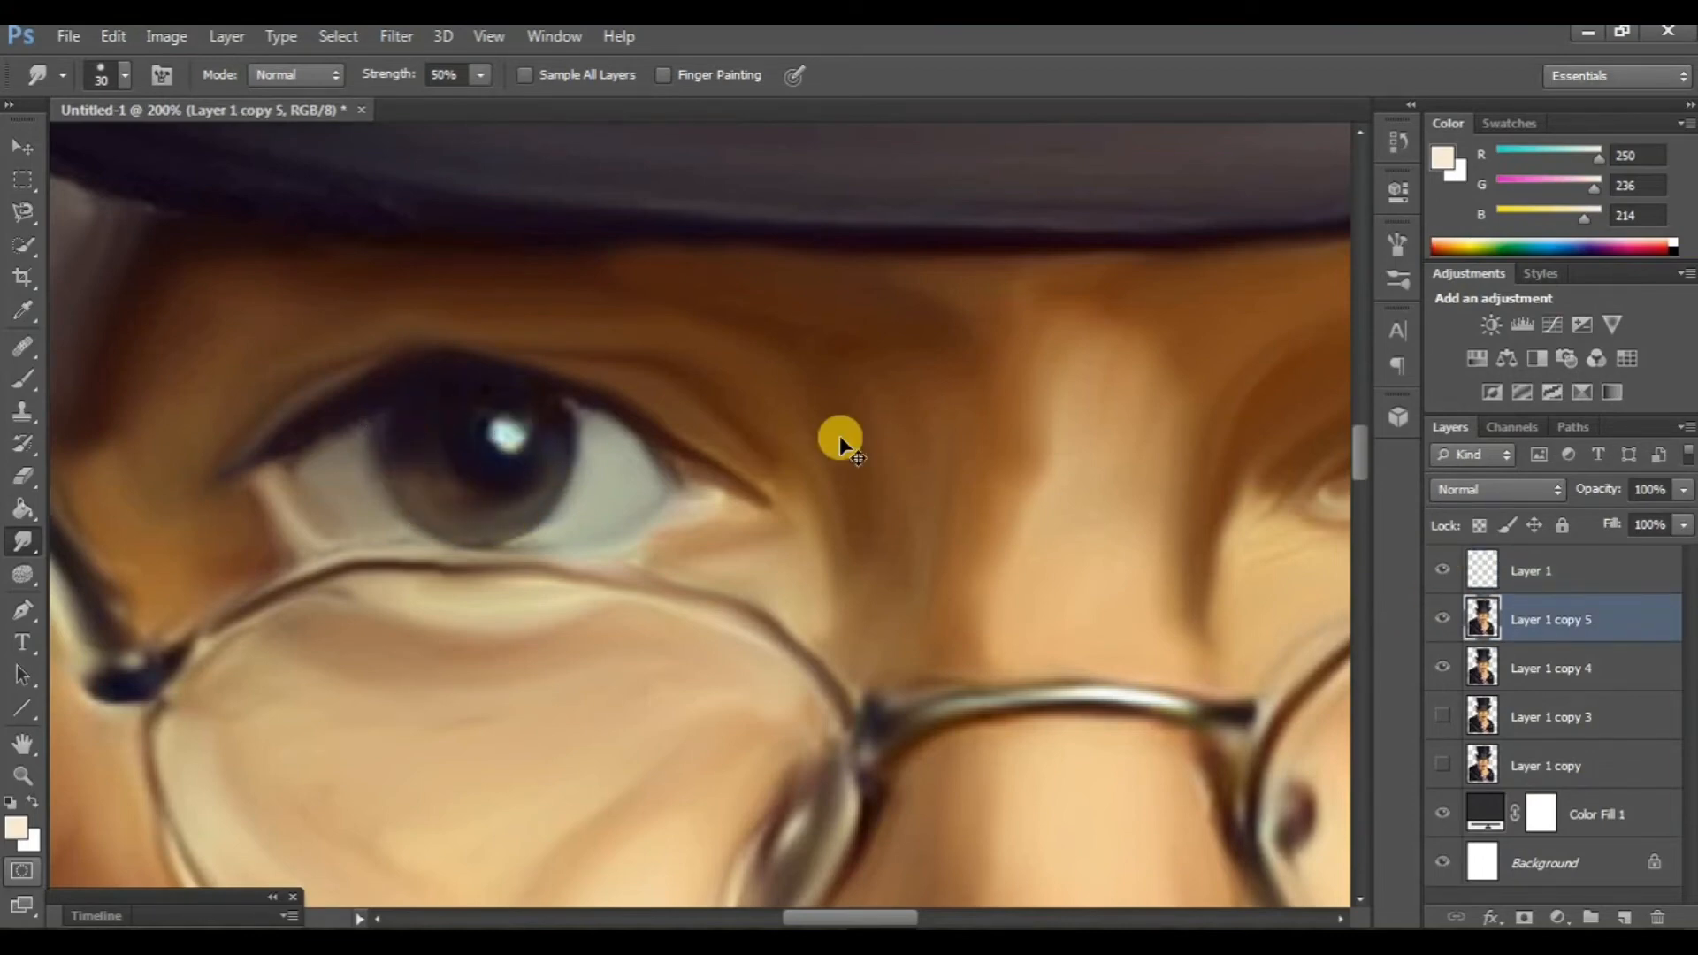
scroll(841, 435, right, 8)
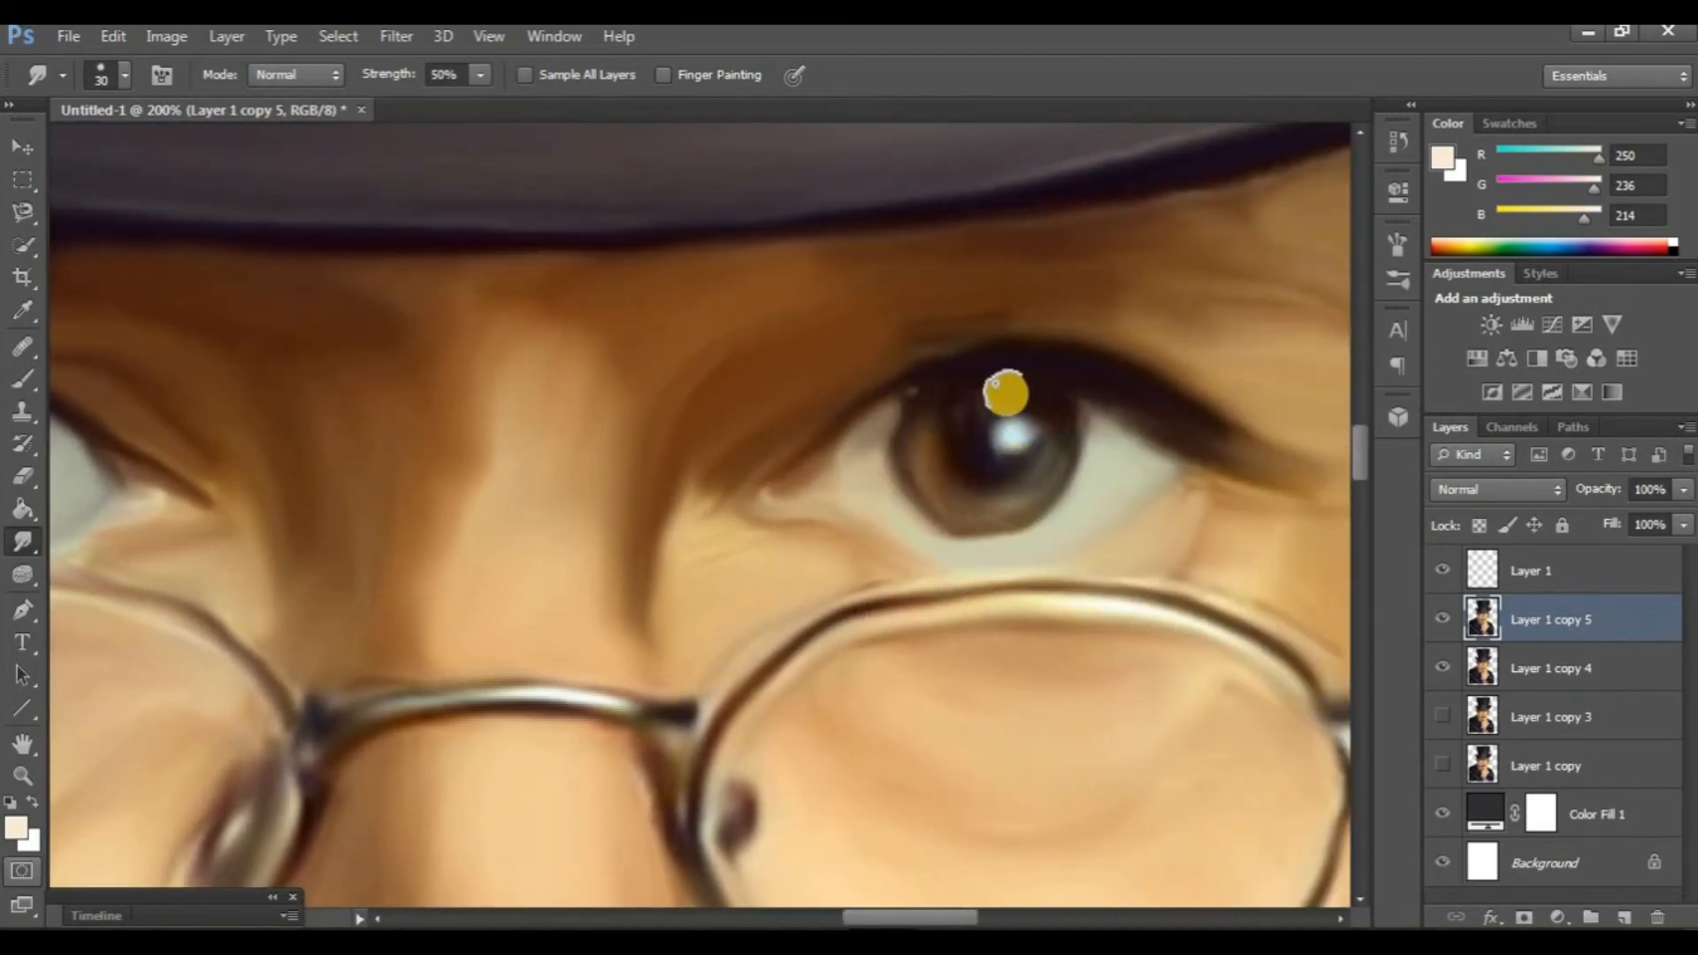
scroll(946, 508, left, 8)
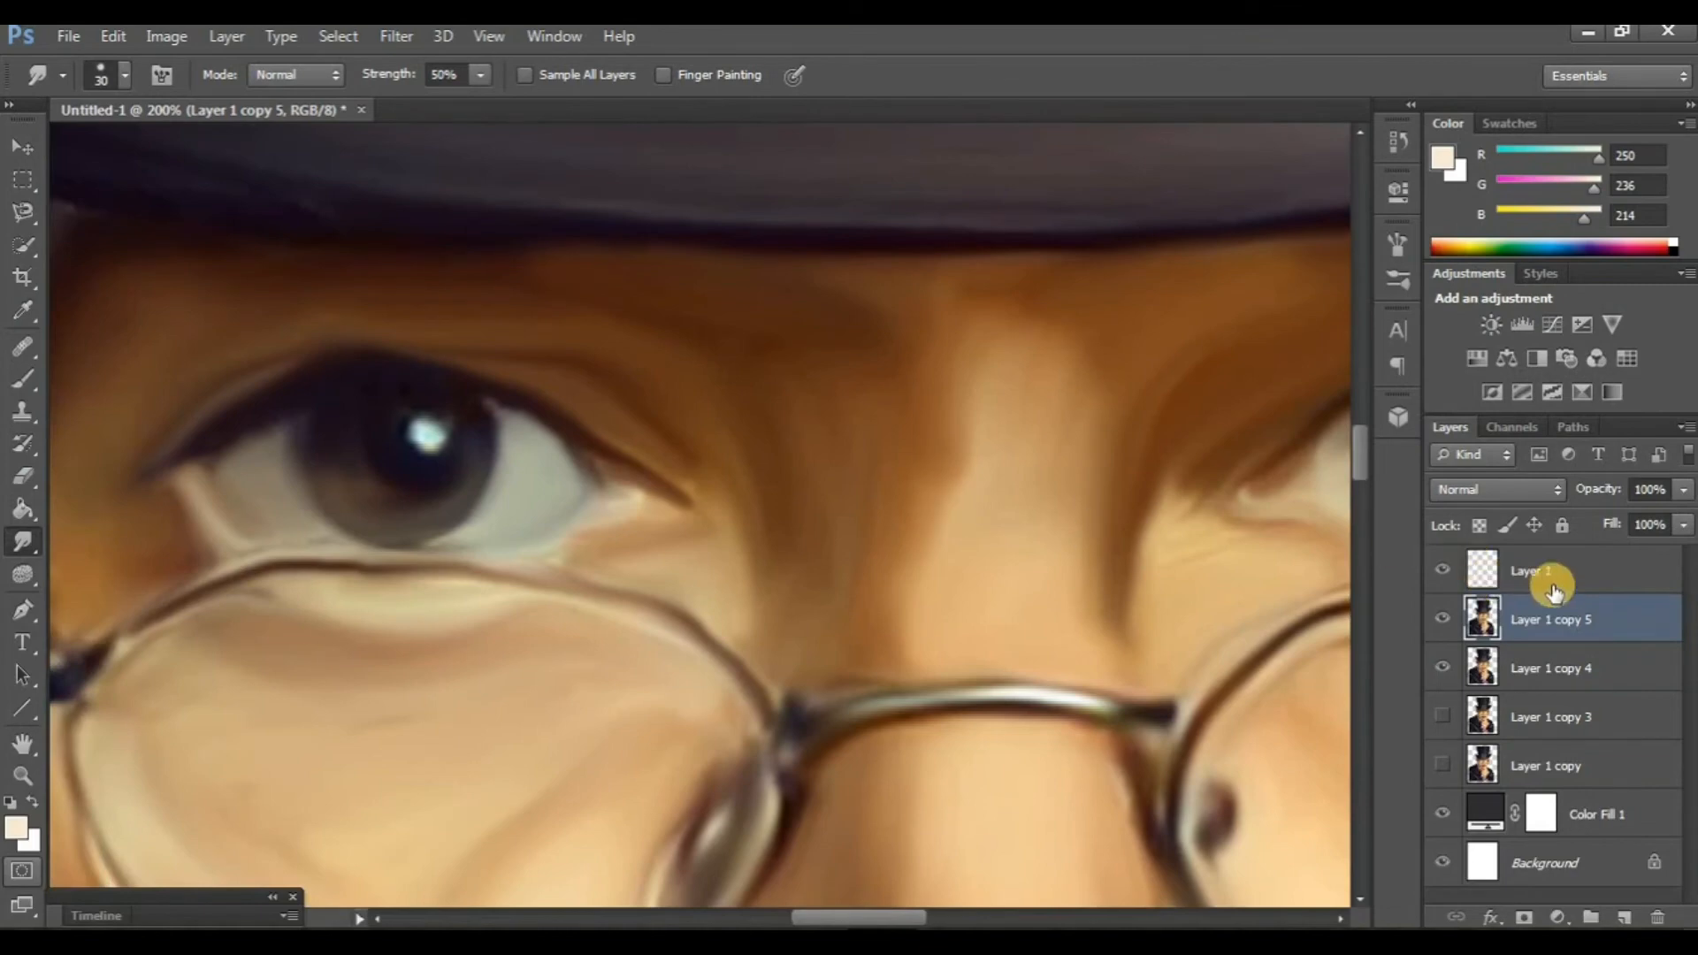
Sample the dark eye colour and paint over the left iris on Layer 1 with a 25 px brush at 30% opacity
click(1554, 588)
key(b)
scroll(349, 568, up, 1)
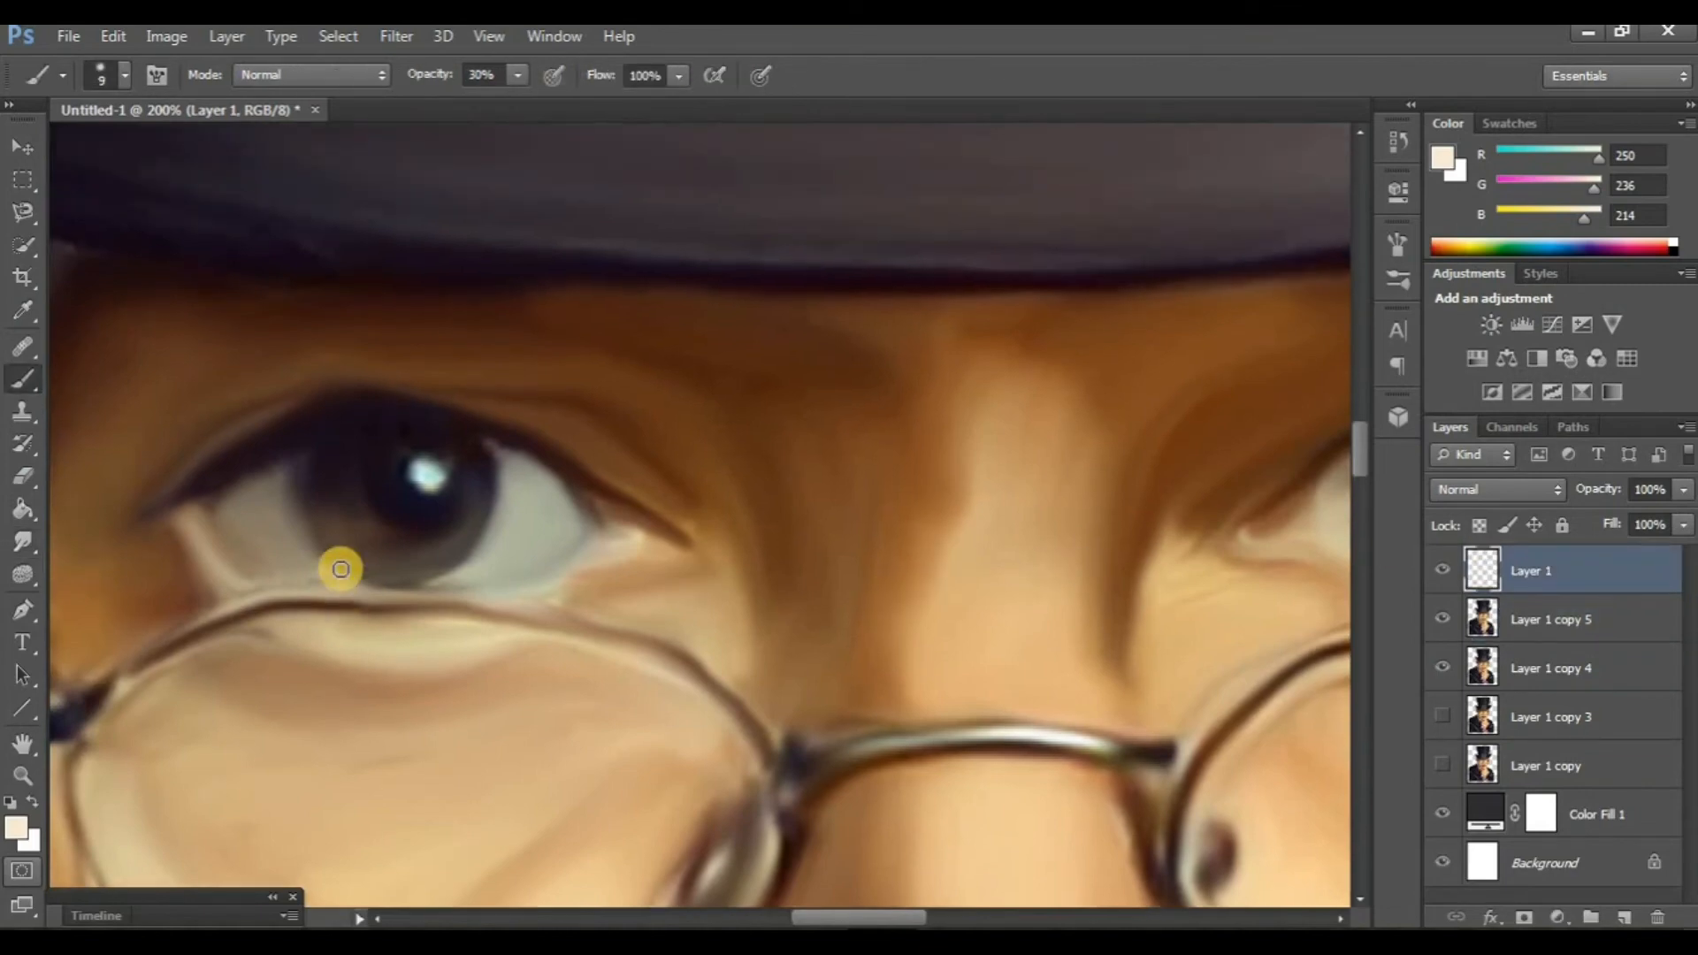
alt+click(370, 472)
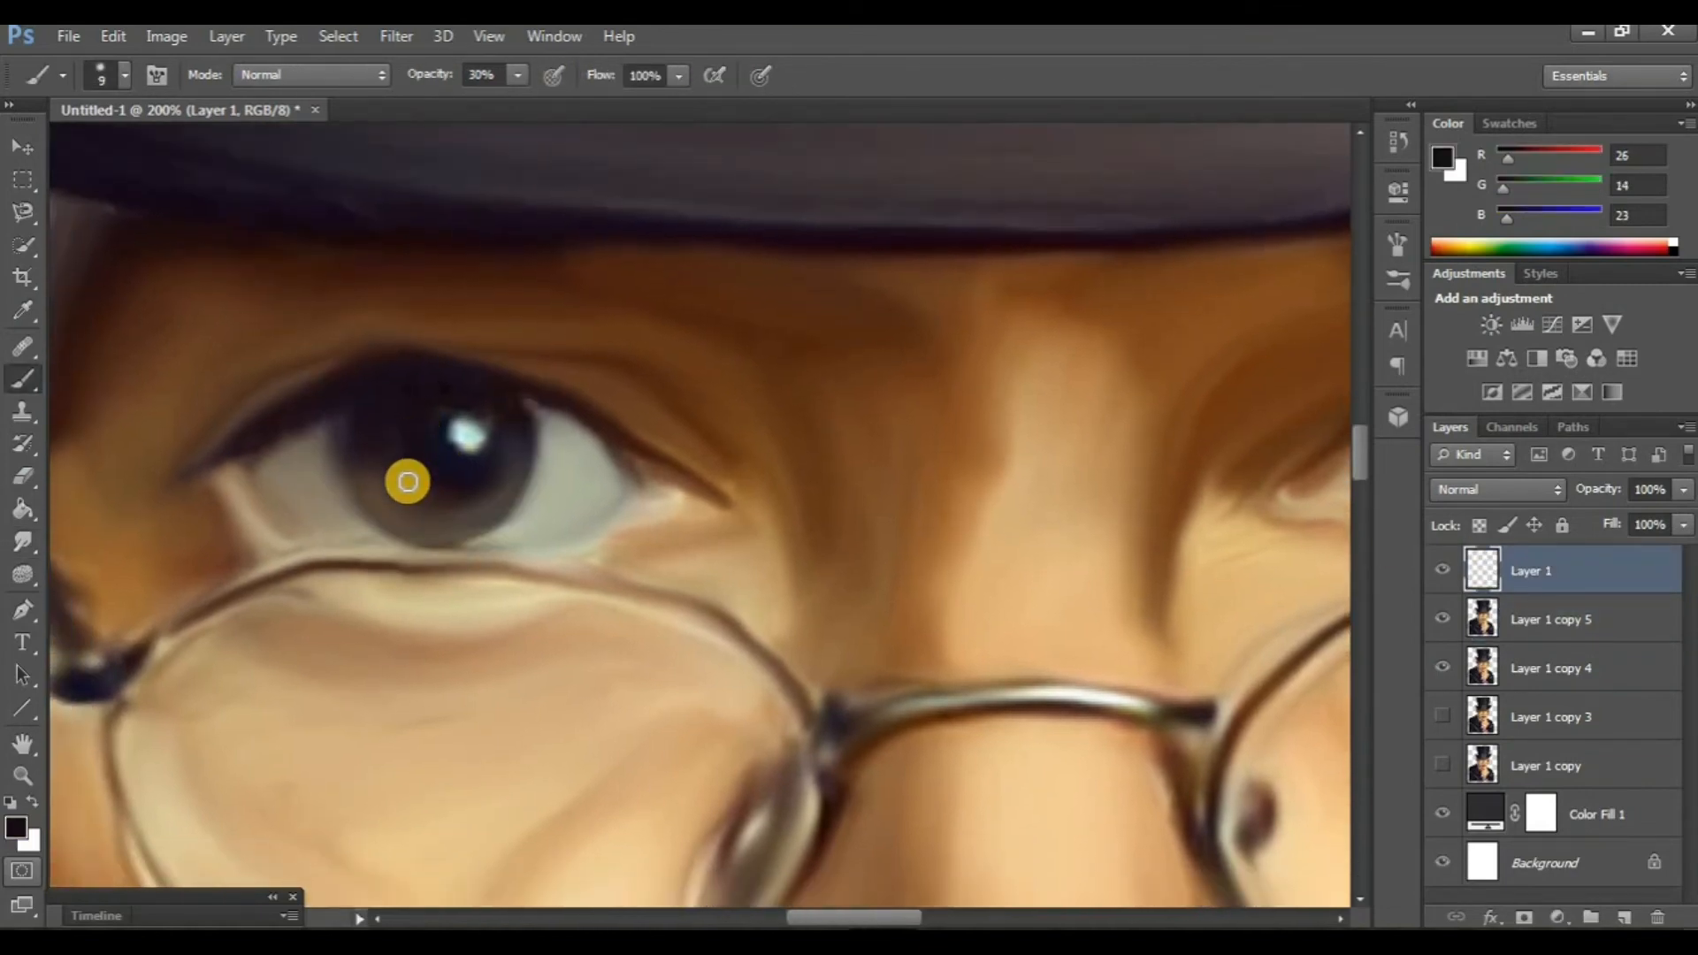
key(bracketright)
key(bracketright)
key(bracketright)
key(bracketright)
scroll(403, 460, down, 2)
mouse_move(403, 434)
mouse_down()
mouse_move(492, 440)
mouse_move(455, 481)
mouse_move(396, 438)
mouse_move(449, 463)
mouse_up()
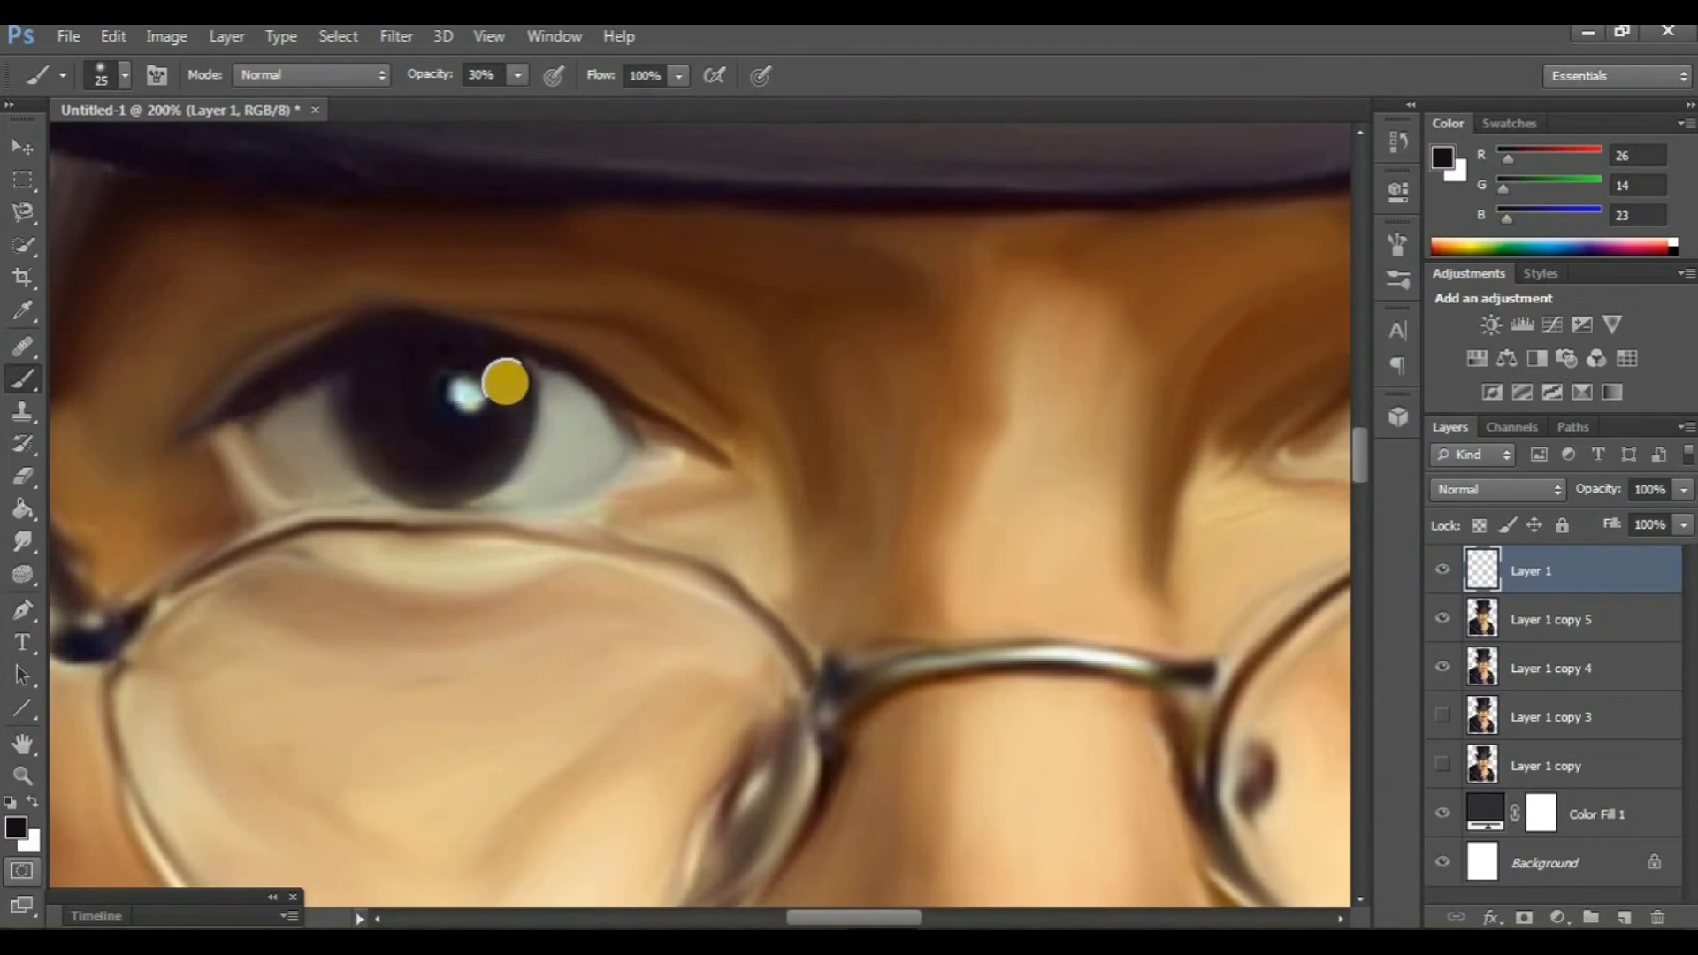
Darken both irises fully at 50% brush opacity, add round white highlights at 15 px, and check the result by toggling Layer 1
click(466, 75)
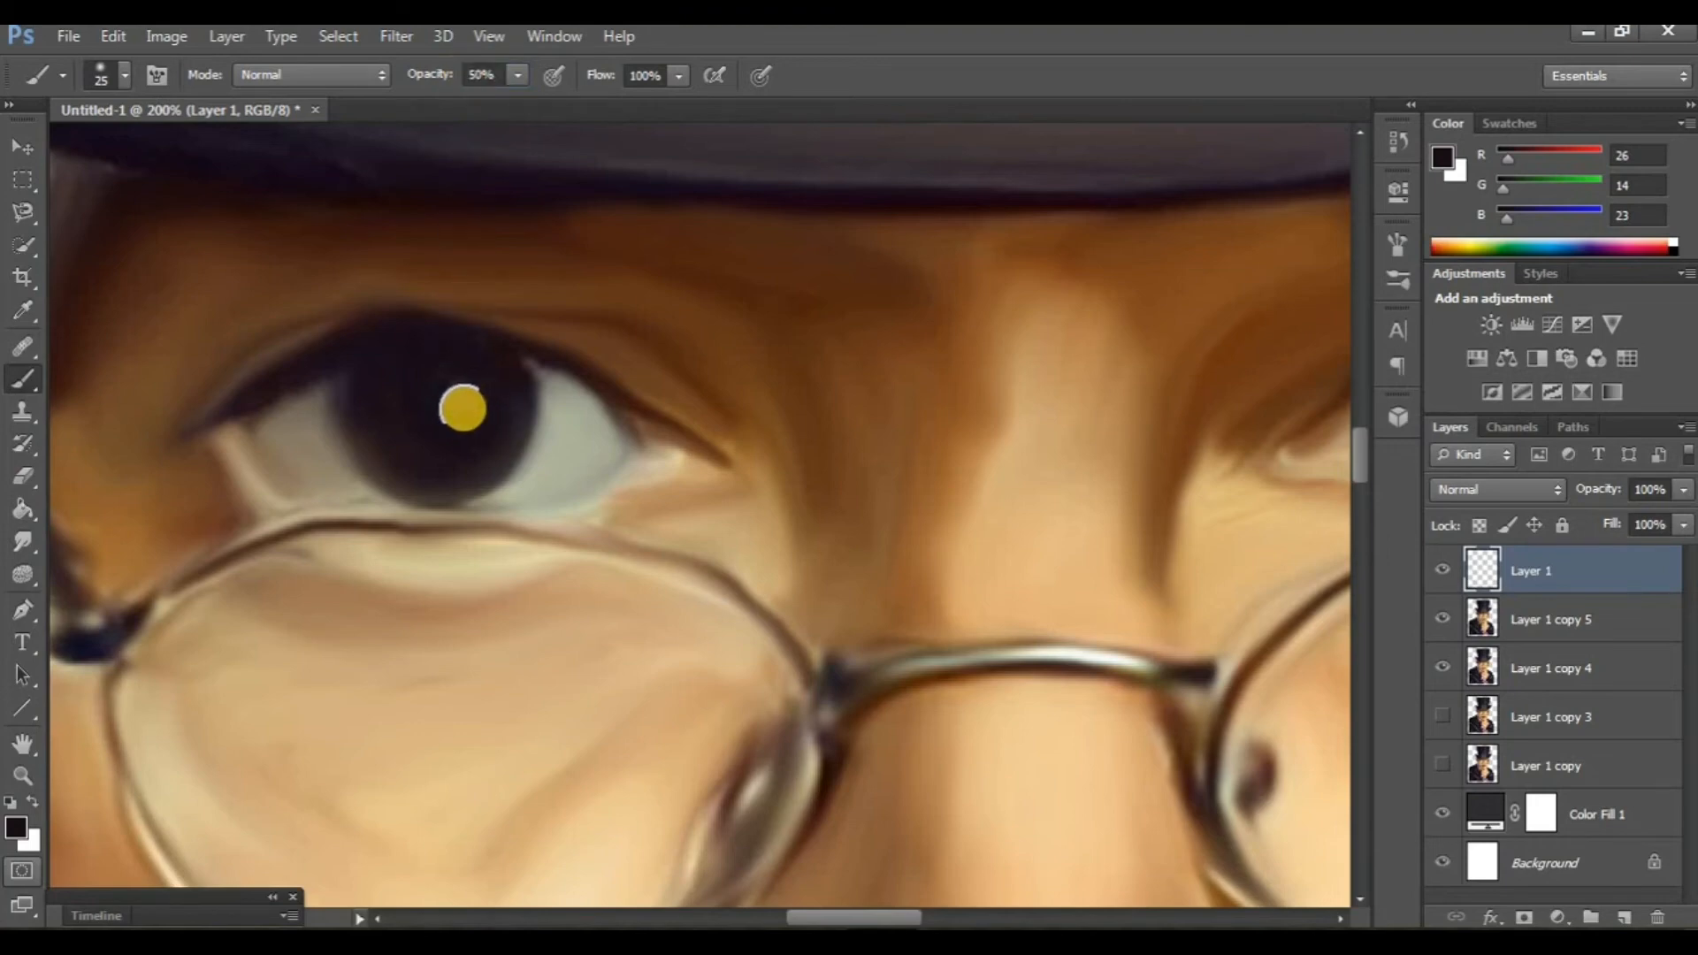
mouse_move(489, 392)
mouse_down()
mouse_move(434, 481)
mouse_move(403, 371)
mouse_up()
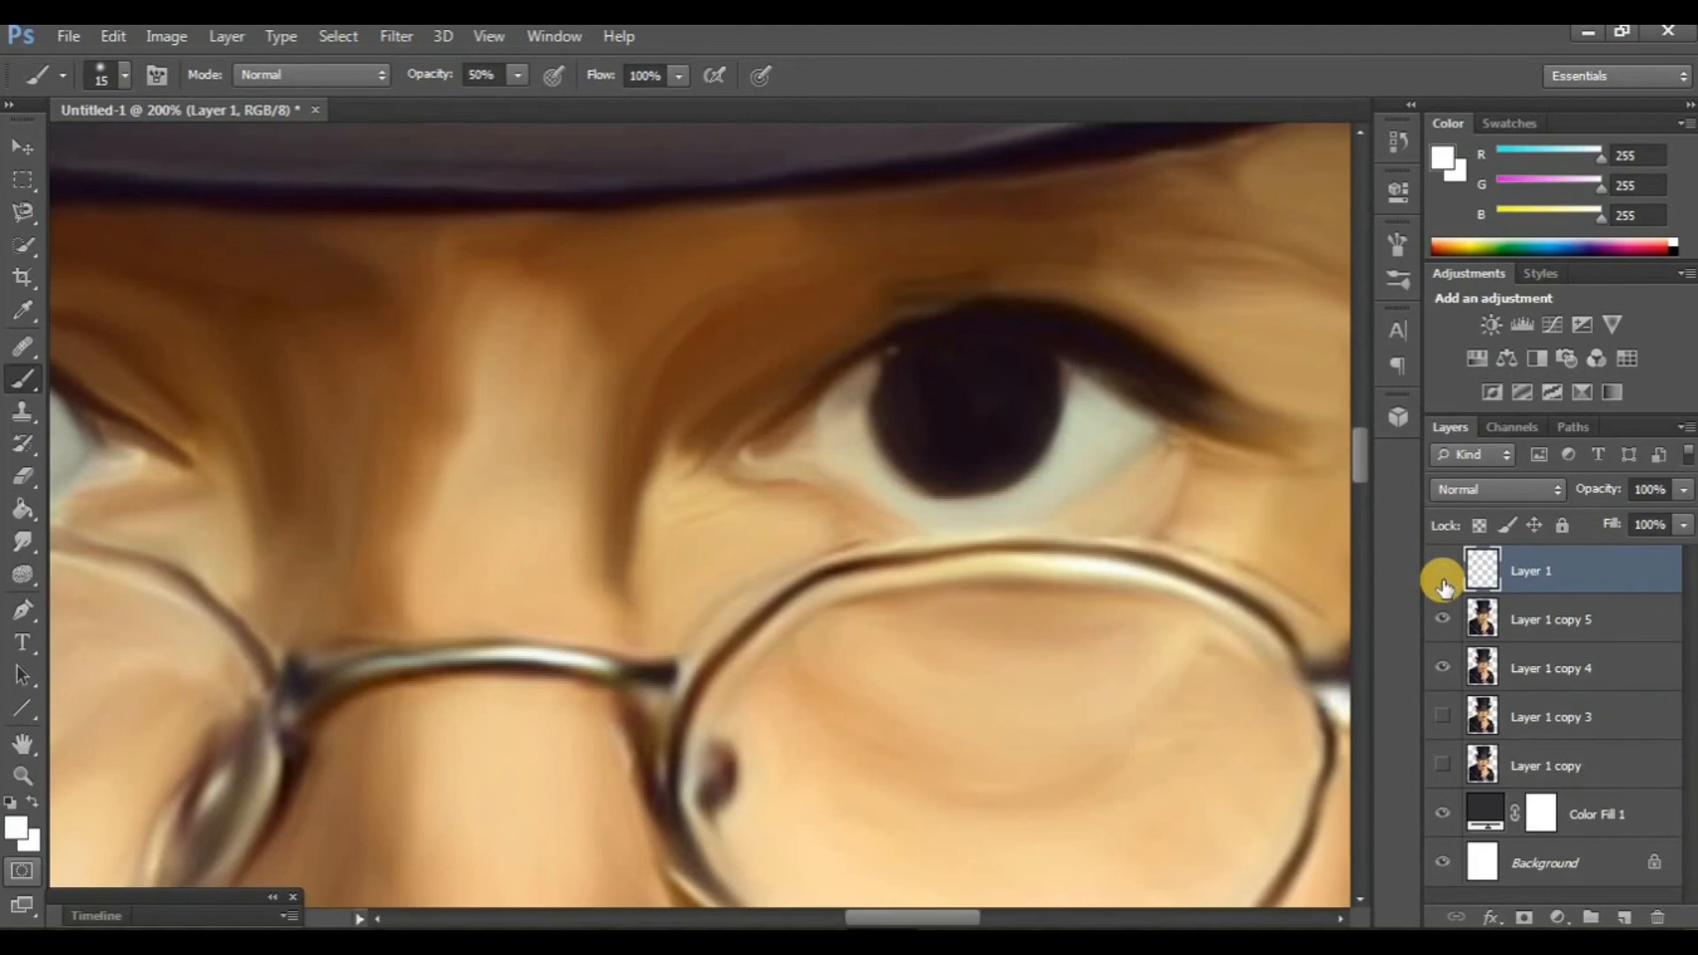
click(1443, 581)
click(1443, 581)
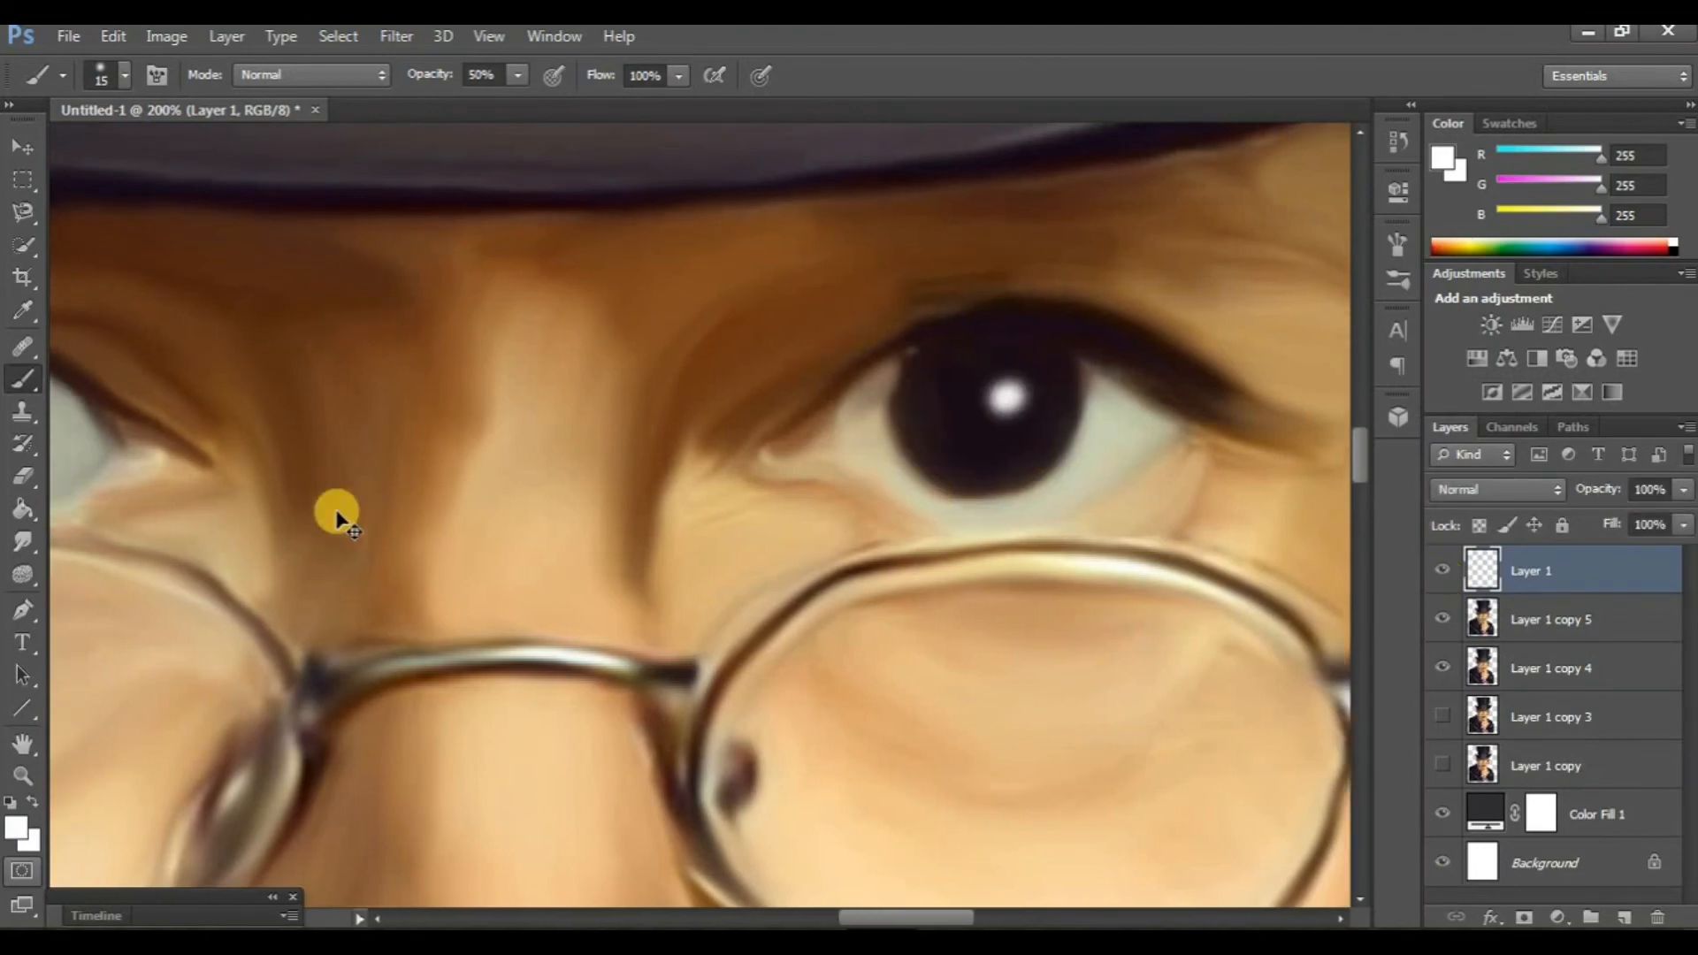
Set the foreground colour to bright yellow with RGB 255, 246, 0
scroll(333, 504, right, 5)
click(15, 827)
drag(1330, 672, 1340, 638)
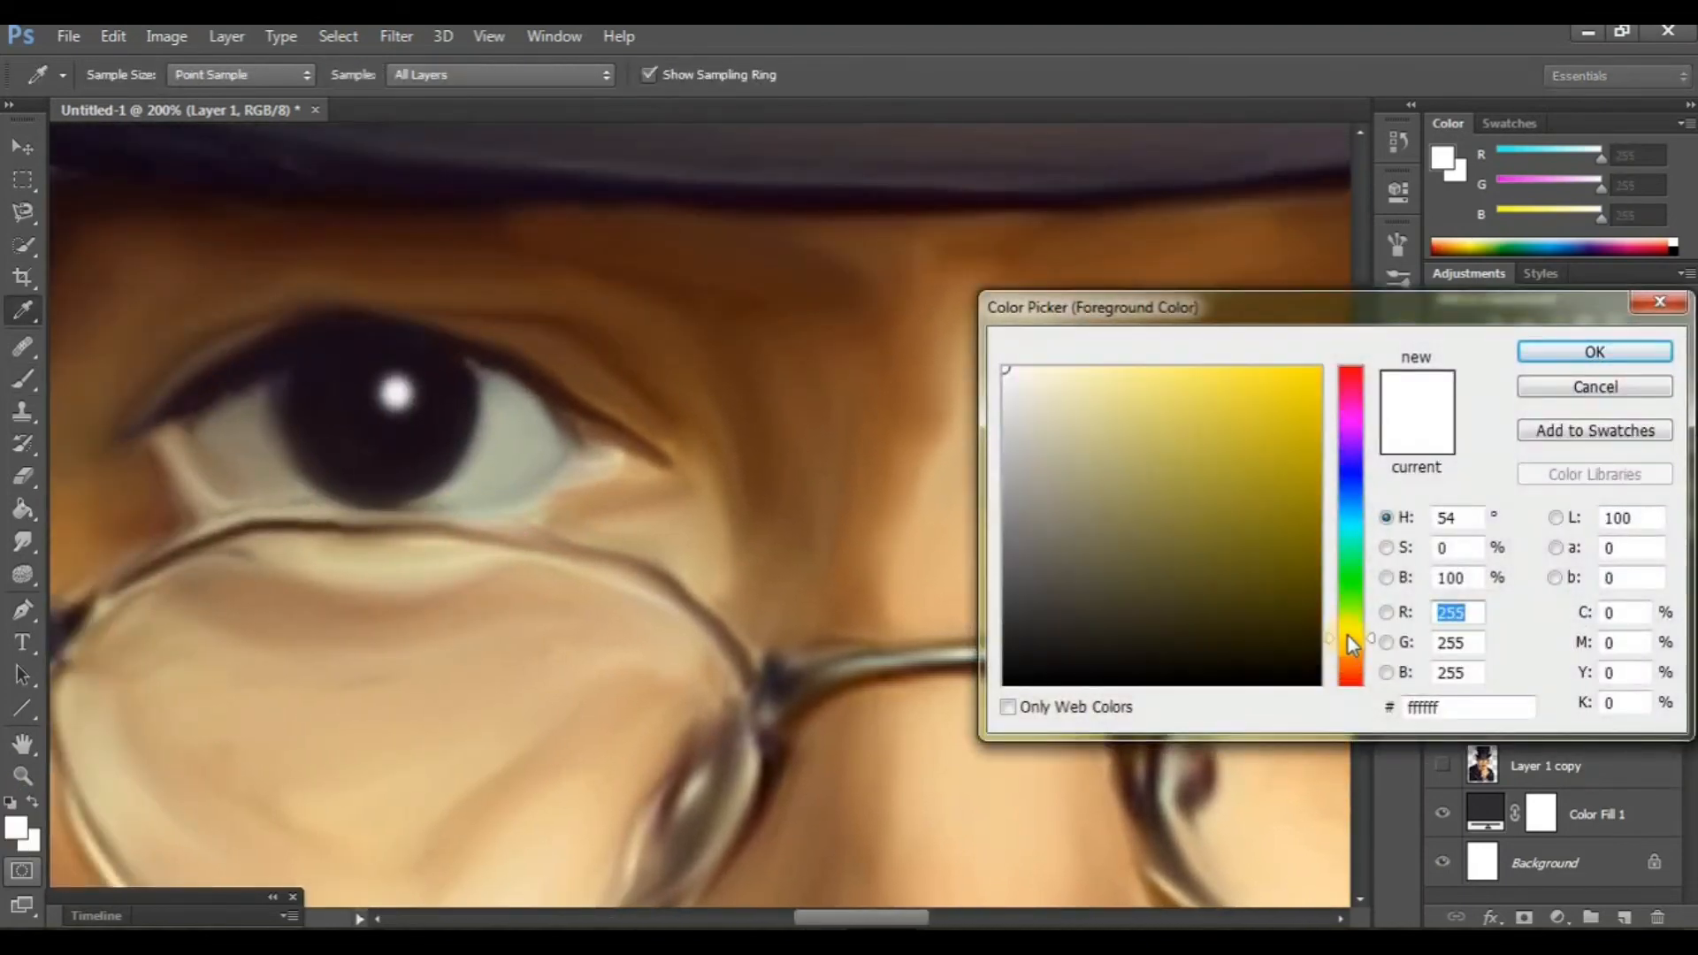
drag(1301, 467, 1323, 367)
click(1594, 351)
scroll(752, 544, left, 2)
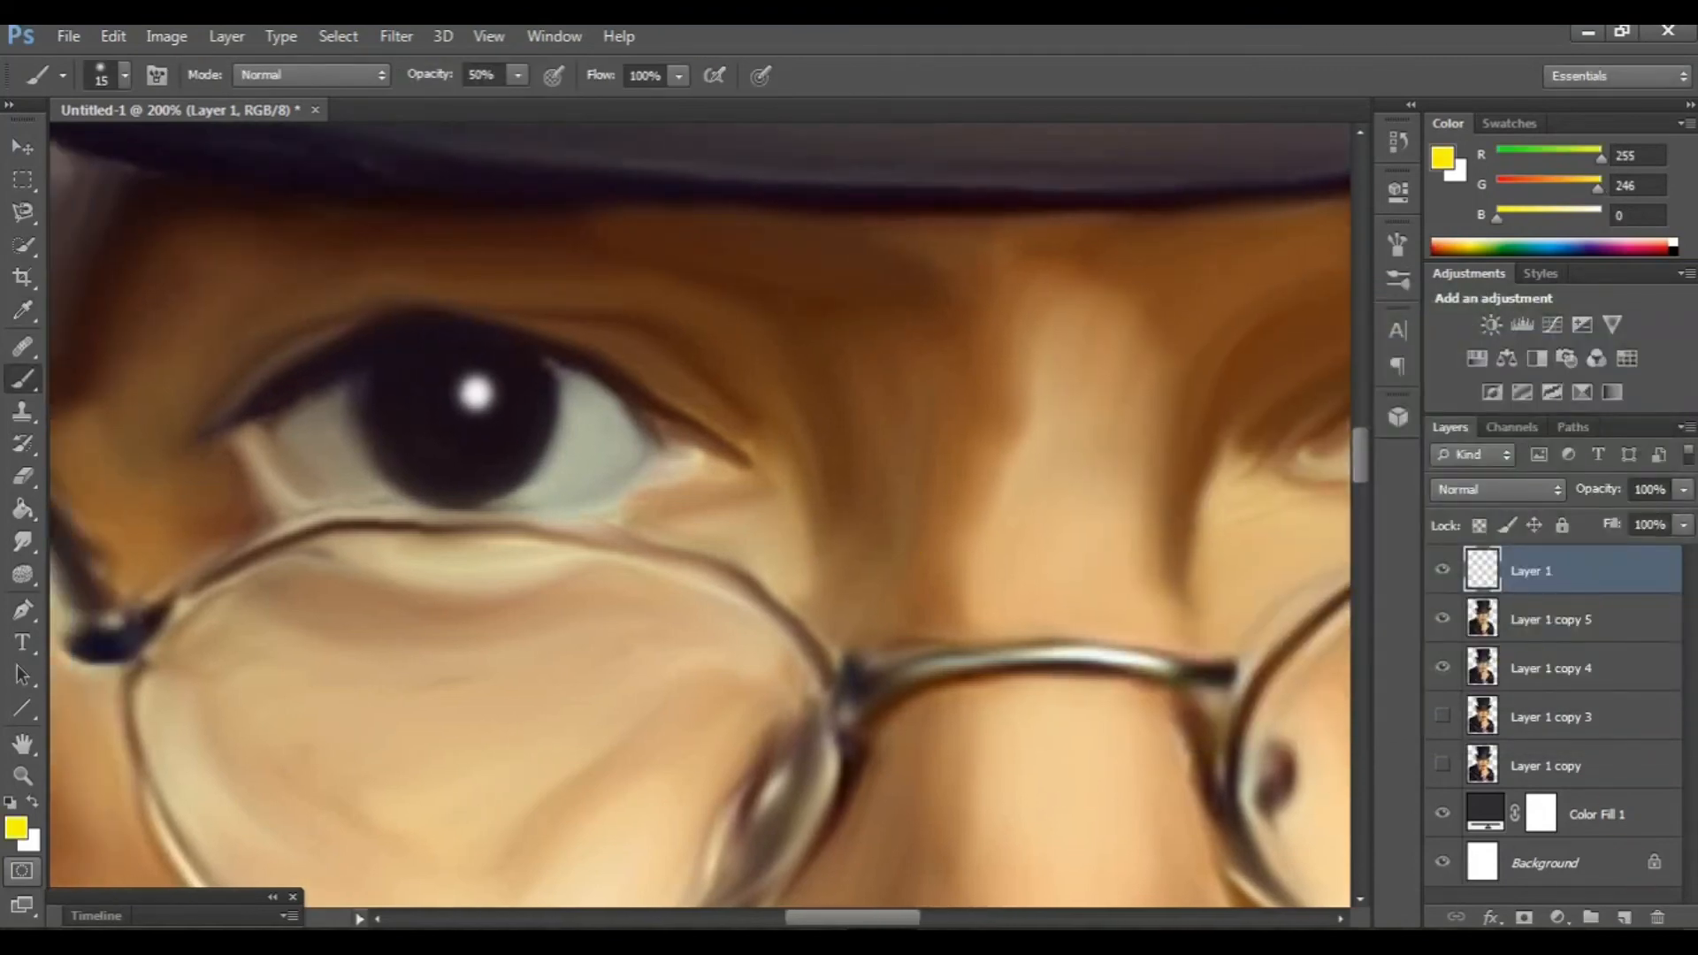
Add a new layer above Layer 1 and set the brush opacity to 100%
click(1623, 917)
scroll(436, 454, left, 3)
scroll(436, 454, down, 1)
key(])
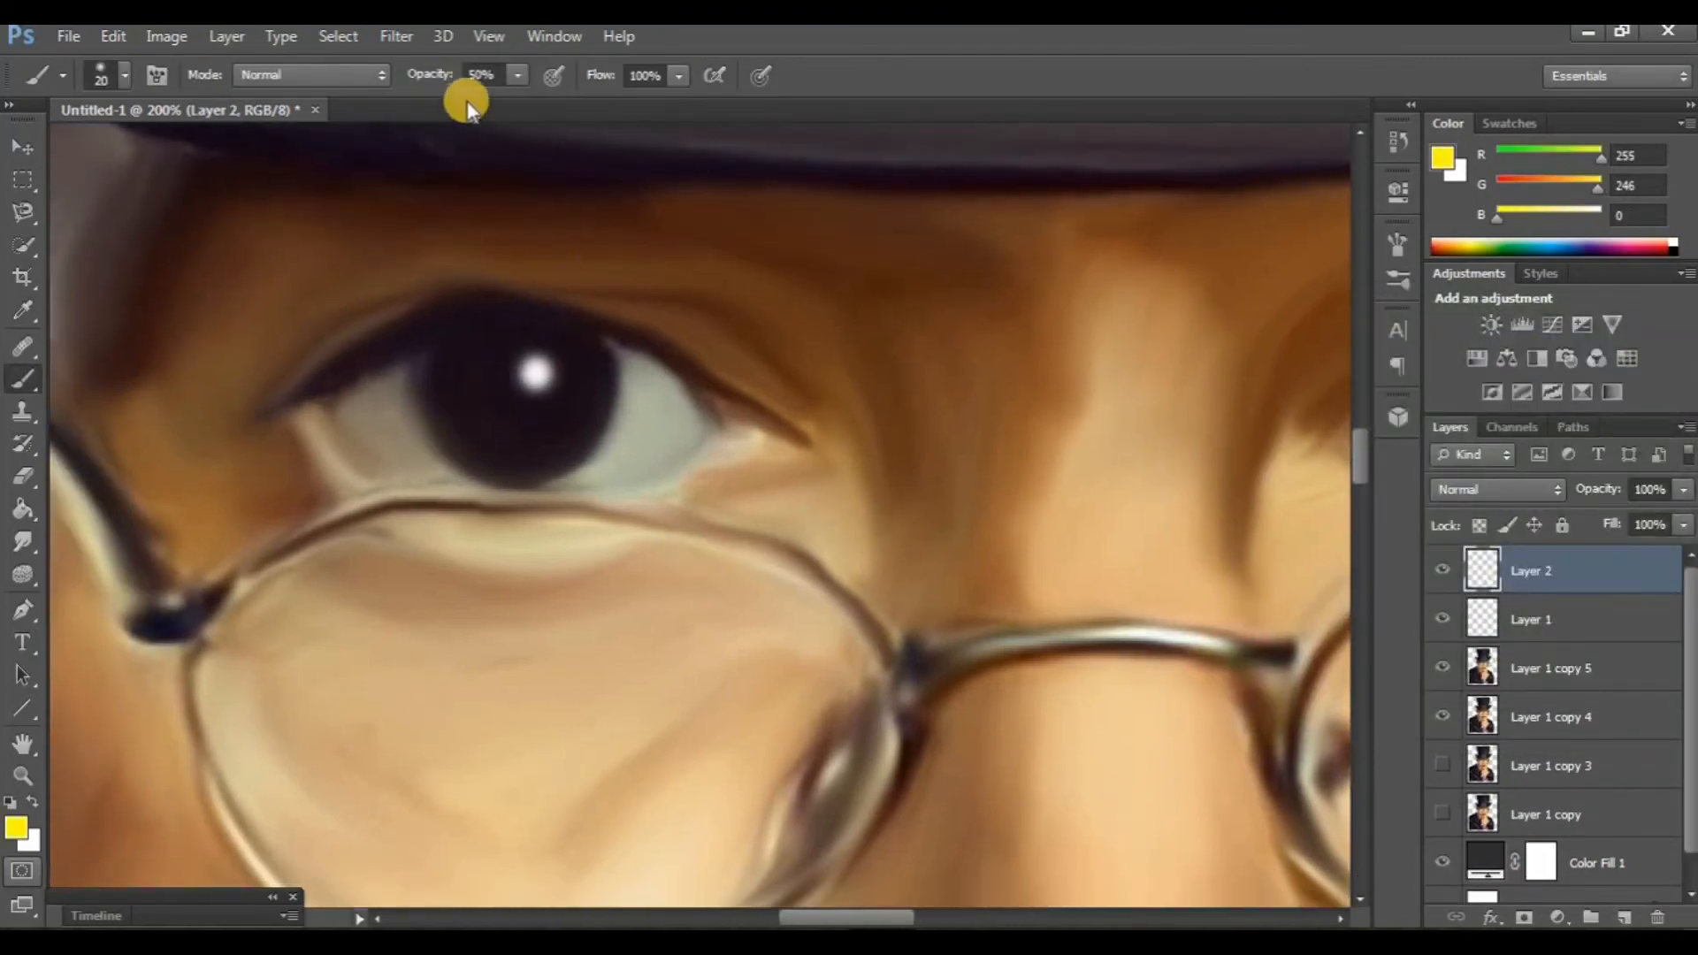
double_click(466, 76)
text(100)
key(Return)
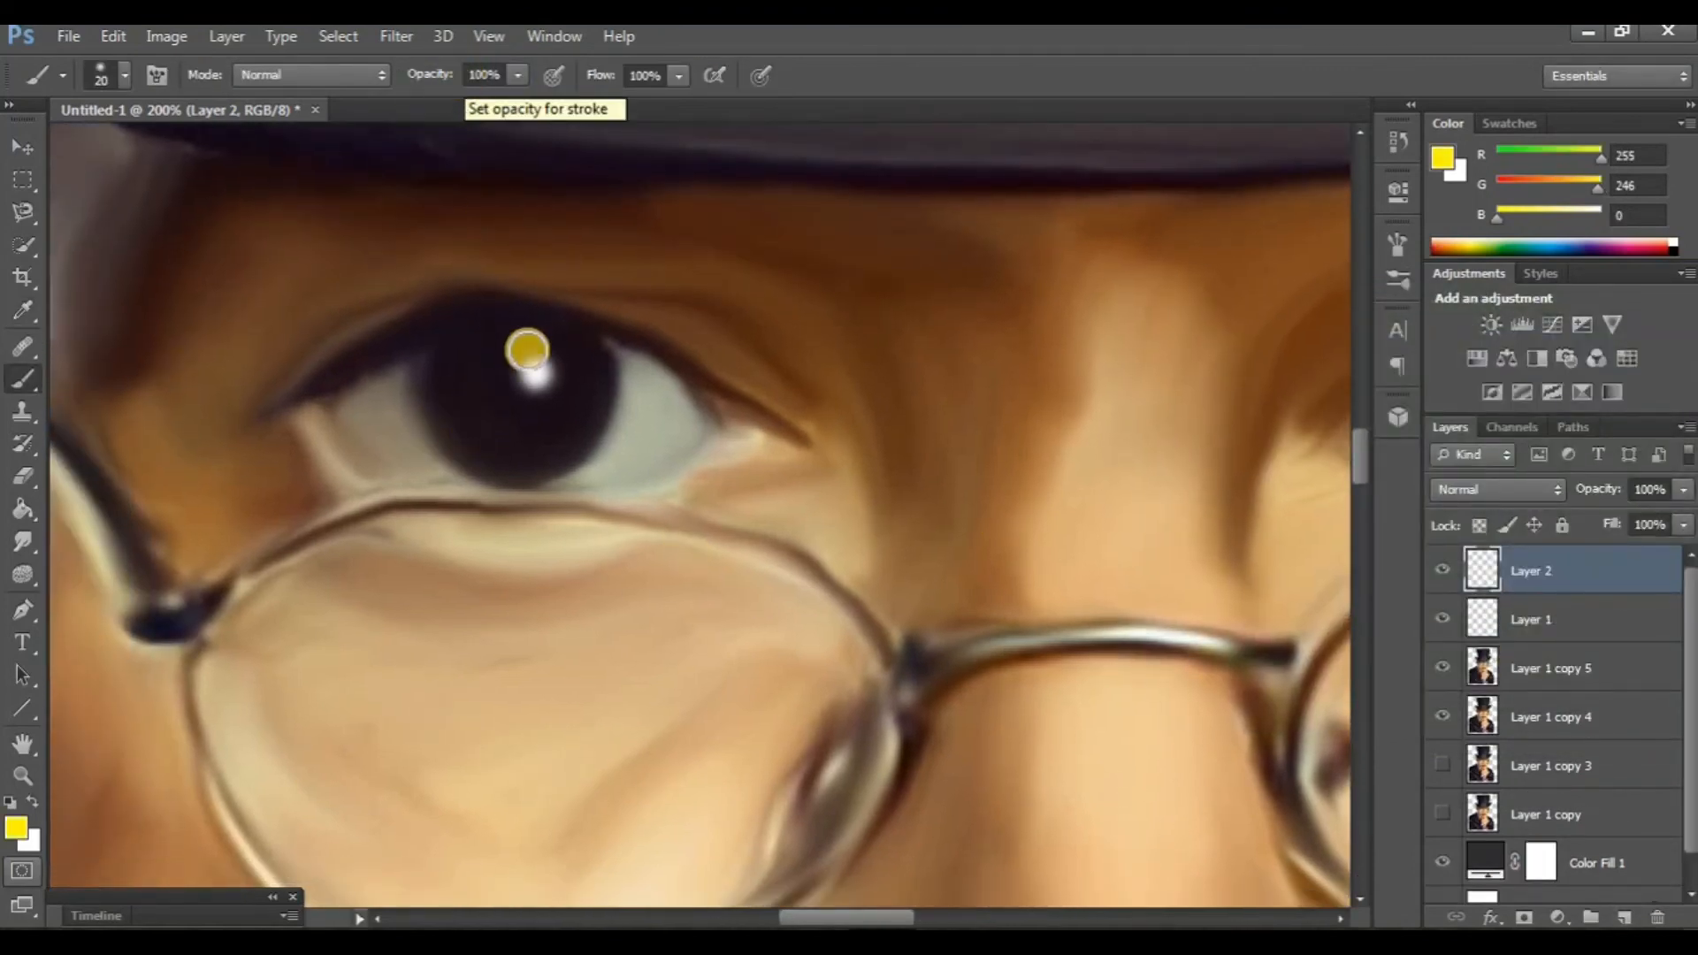
Paint a yellow arc along the lower part of each iris on Layer 2 with a 15 px brush
scroll(523, 348, down, 1)
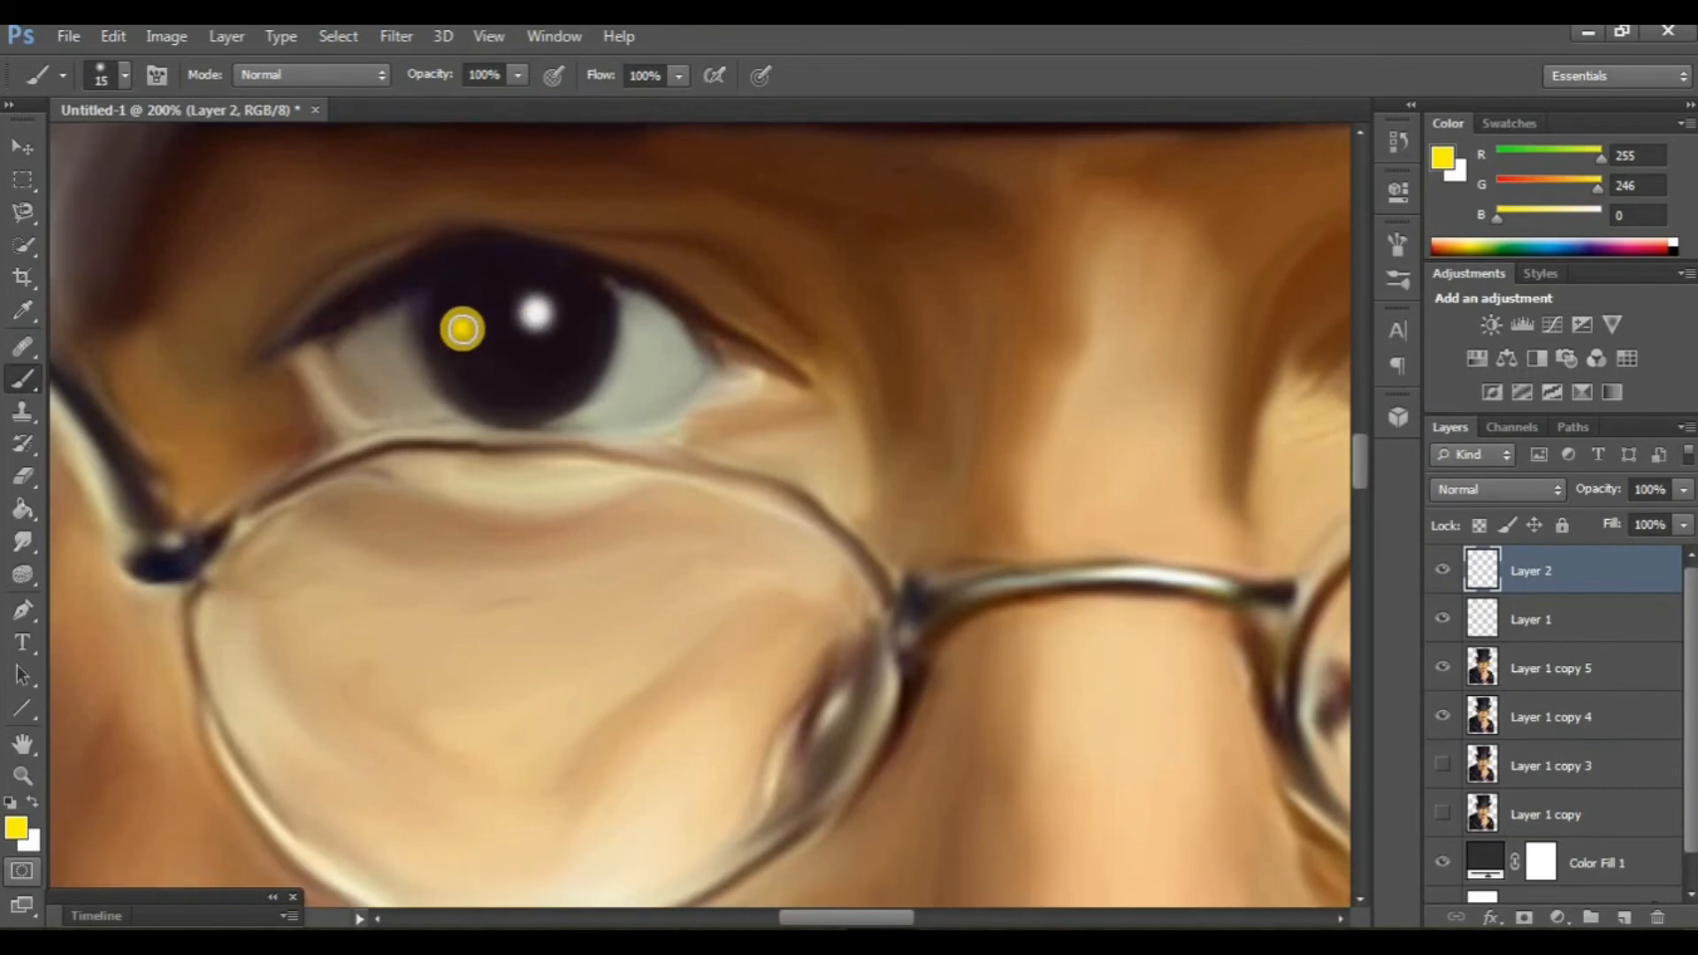
mouse_move(462, 329)
mouse_down()
mouse_move(467, 363)
mouse_move(501, 386)
mouse_move(548, 384)
mouse_move(579, 348)
mouse_up()
scroll(1030, 429, right, 6)
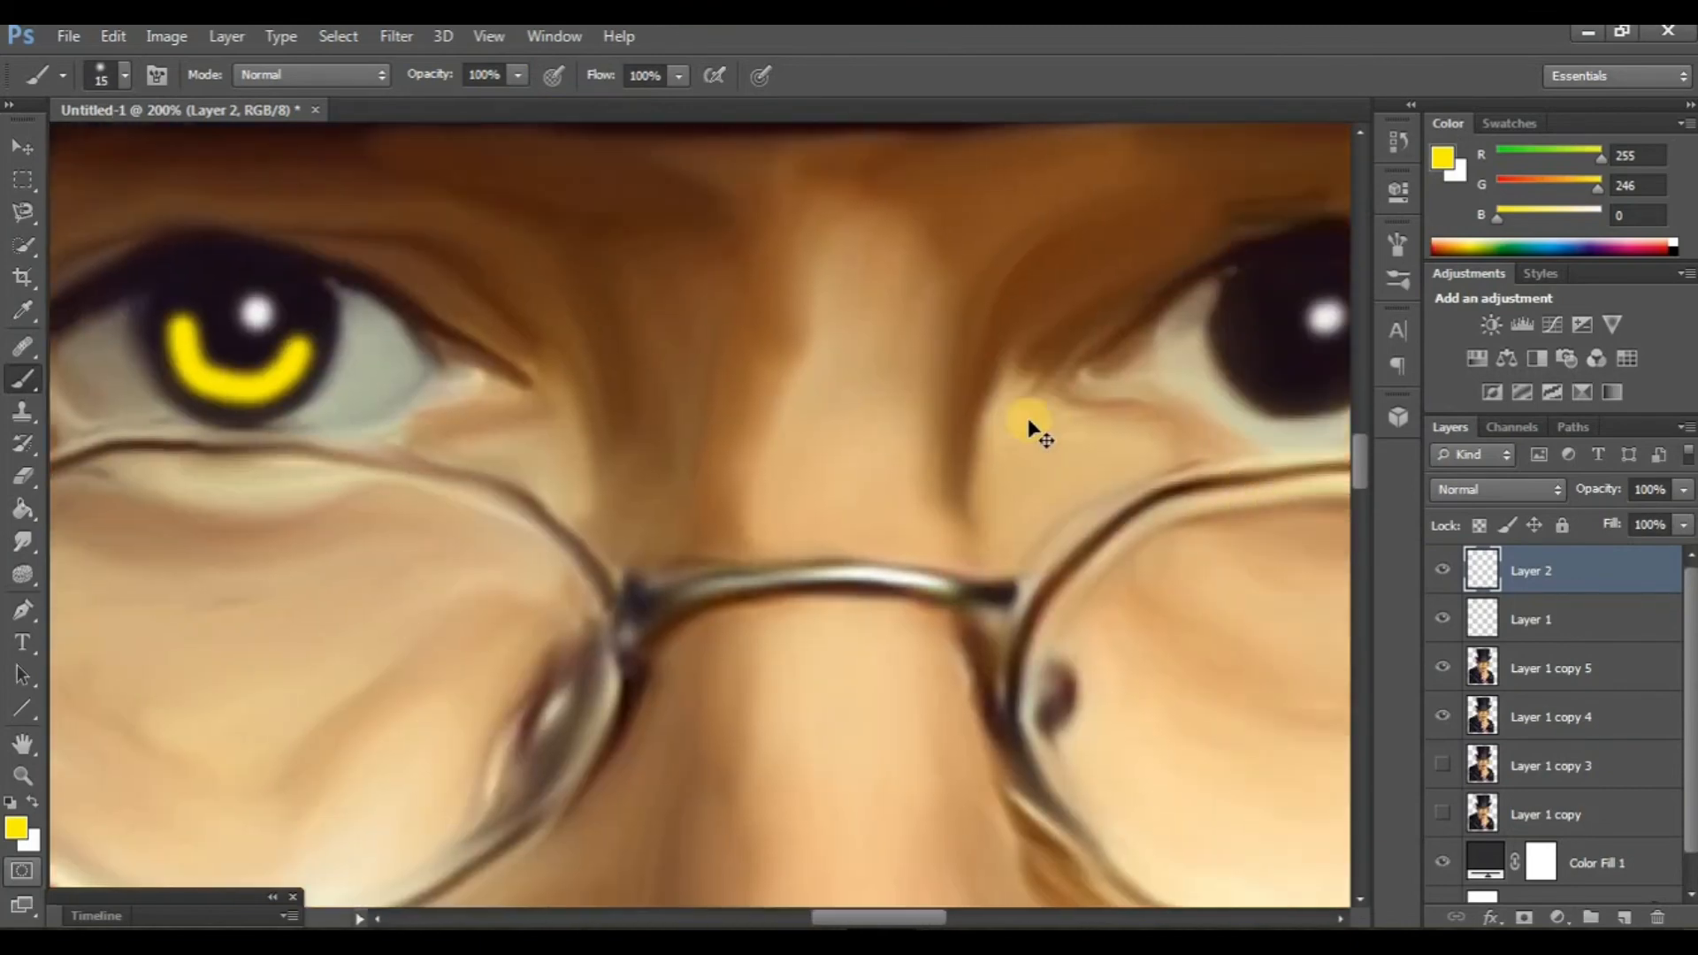
scroll(1030, 429, right, 5)
mouse_move(1030, 333)
mouse_down()
mouse_move(1097, 387)
mouse_move(1134, 368)
mouse_up()
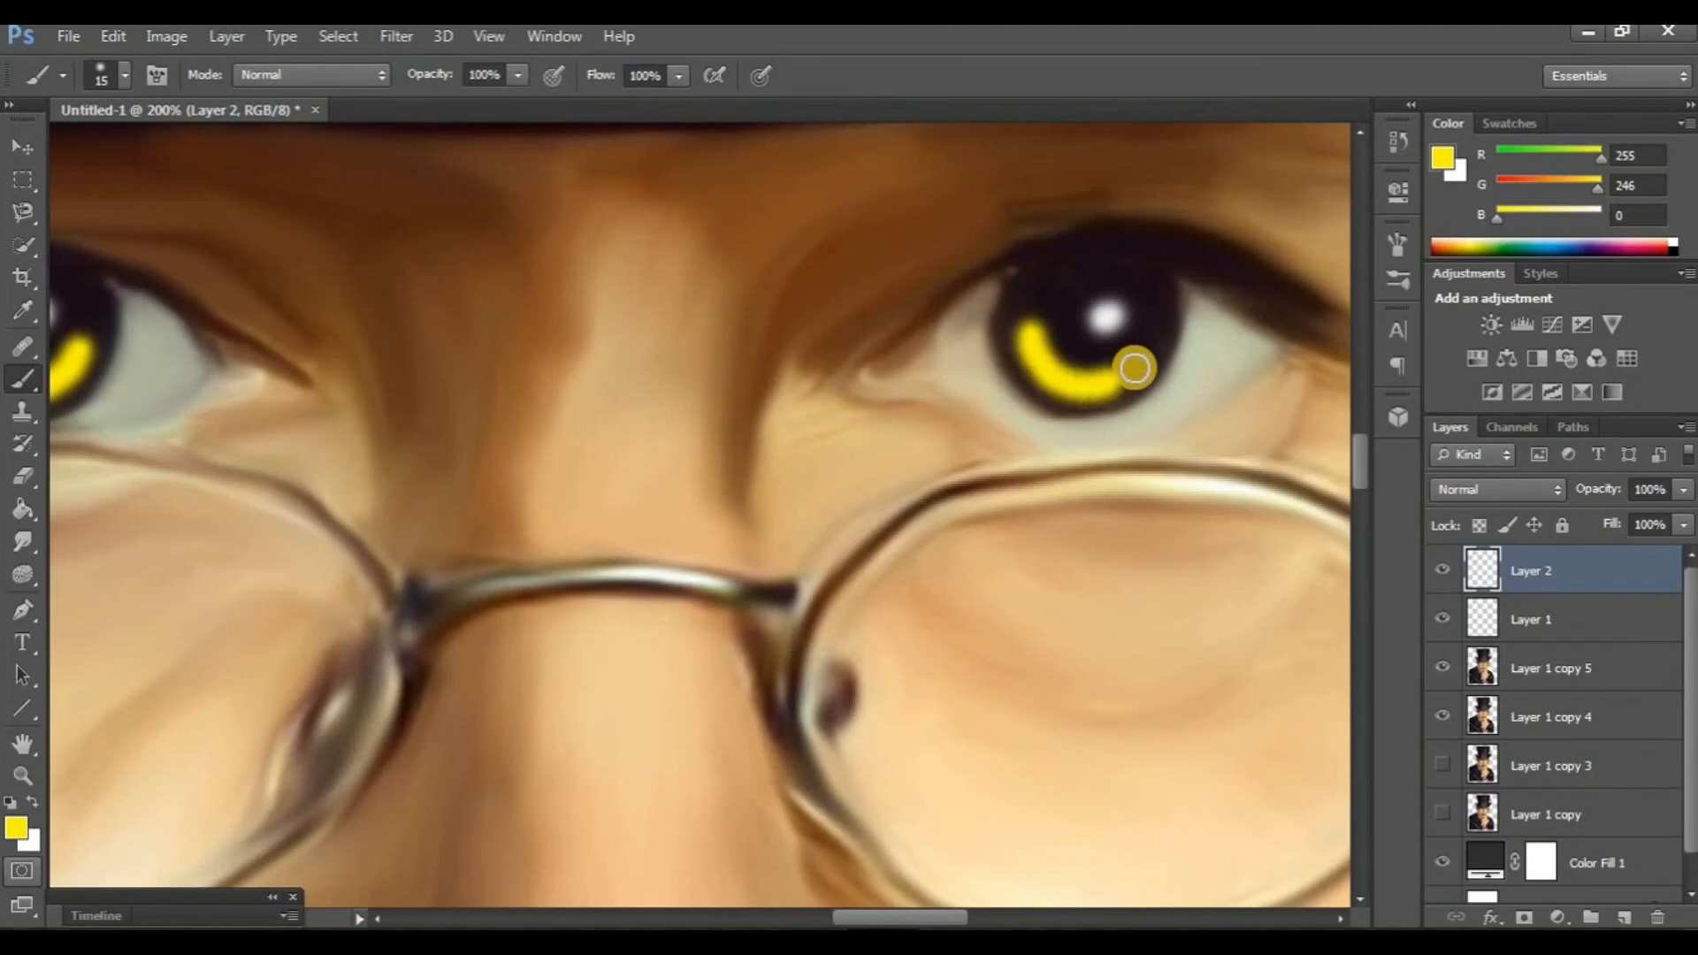
Set Layer 2's blend mode to Overlay and merge it with Layer 1
click(1509, 490)
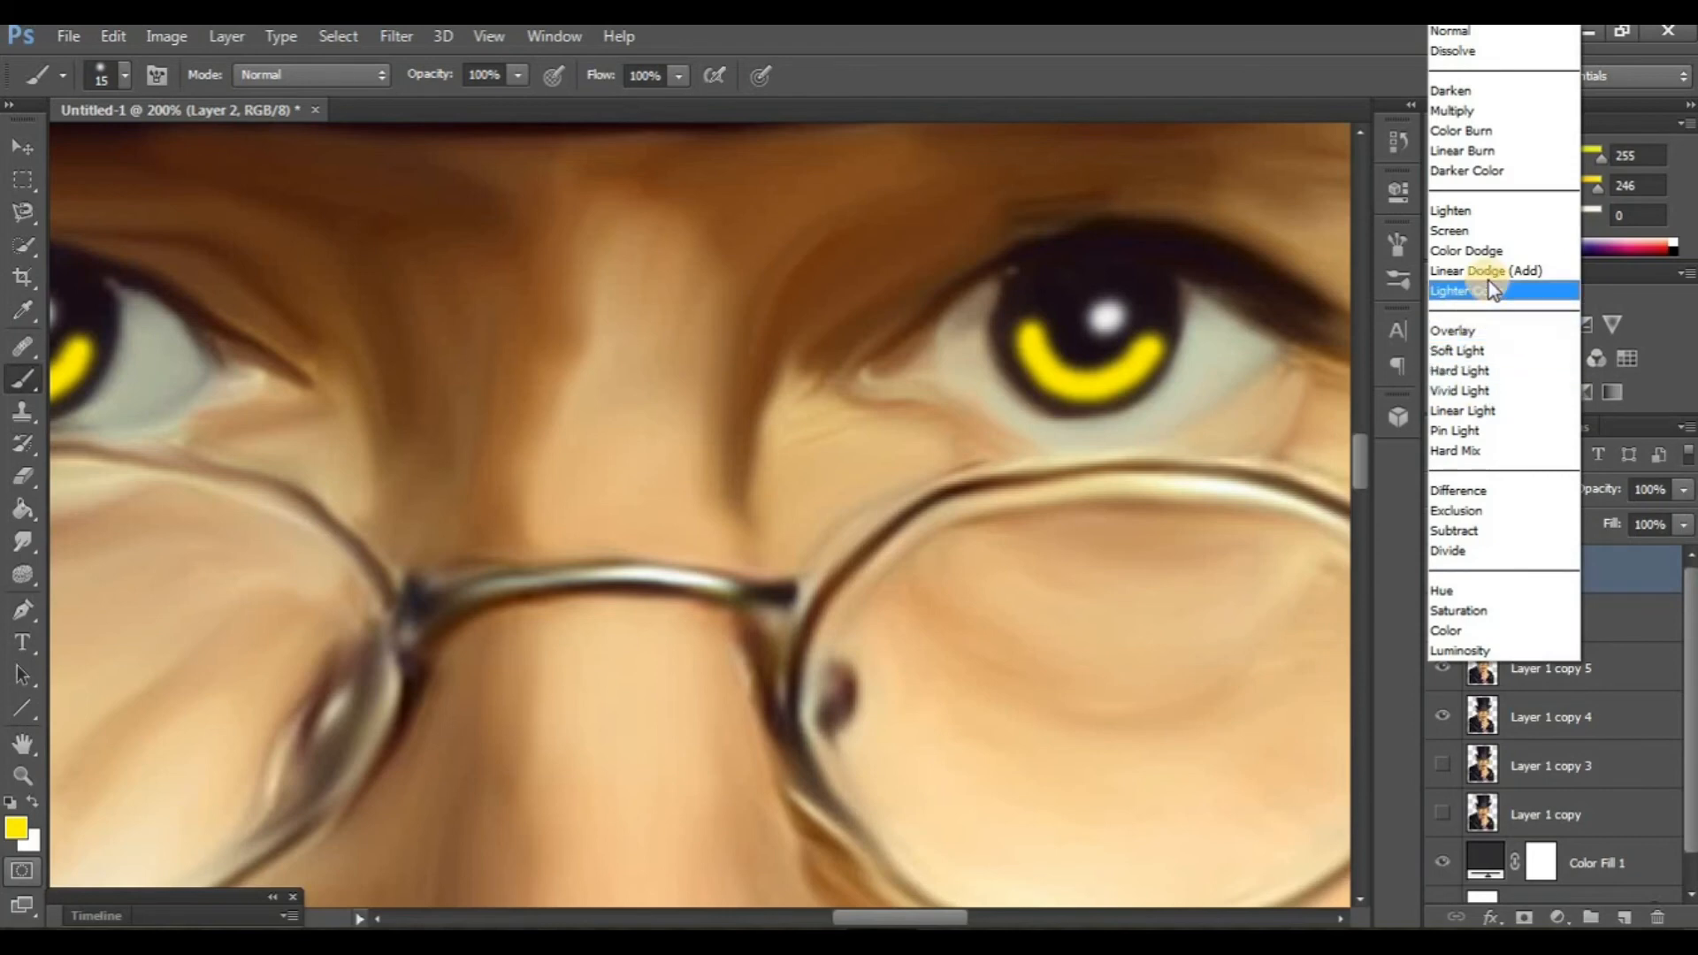
click(1488, 331)
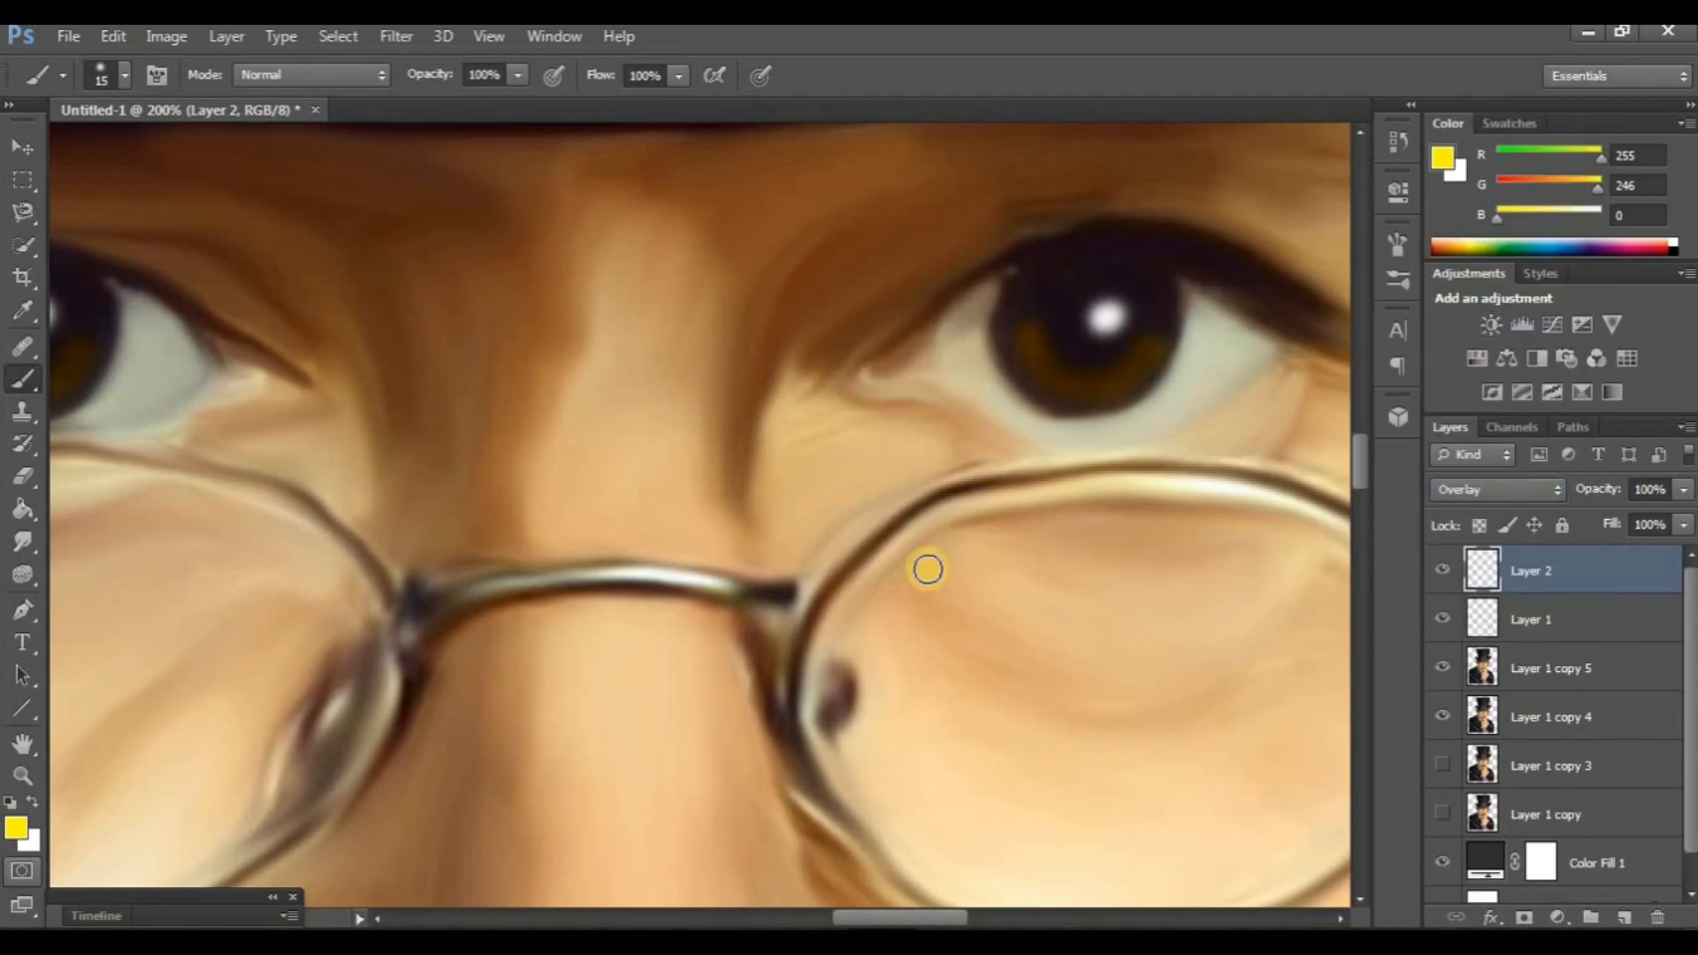
scroll(928, 569, left, 5)
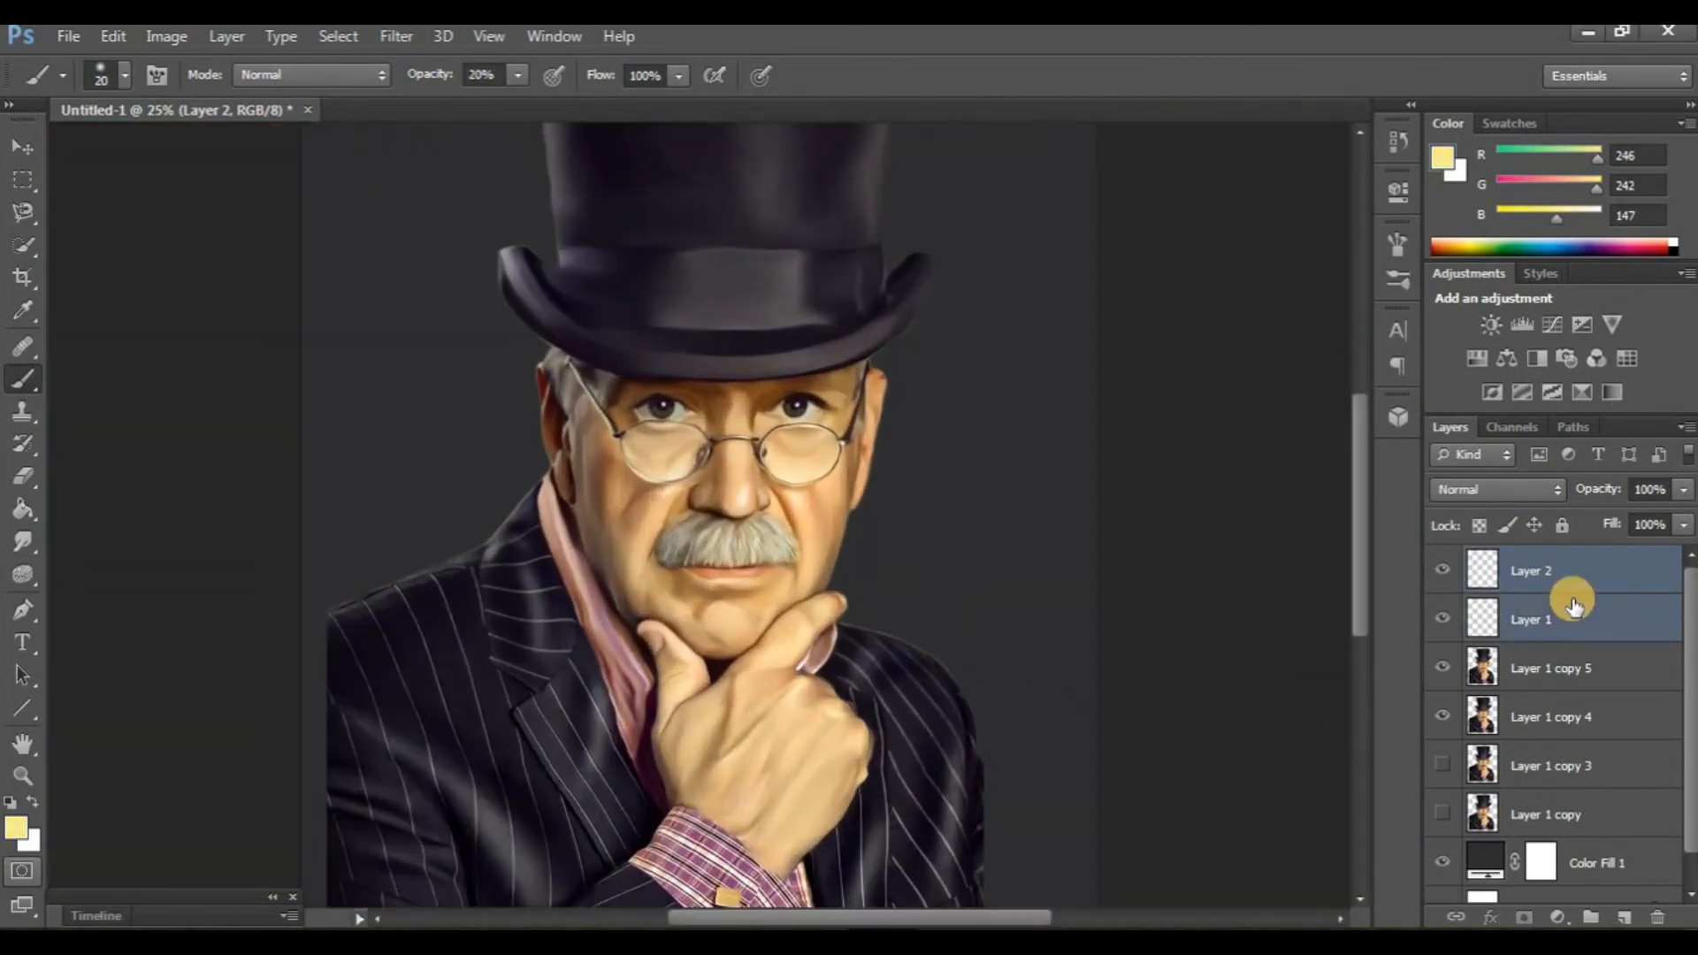
shift+click(1569, 620)
right_click(1569, 619)
click(1090, 652)
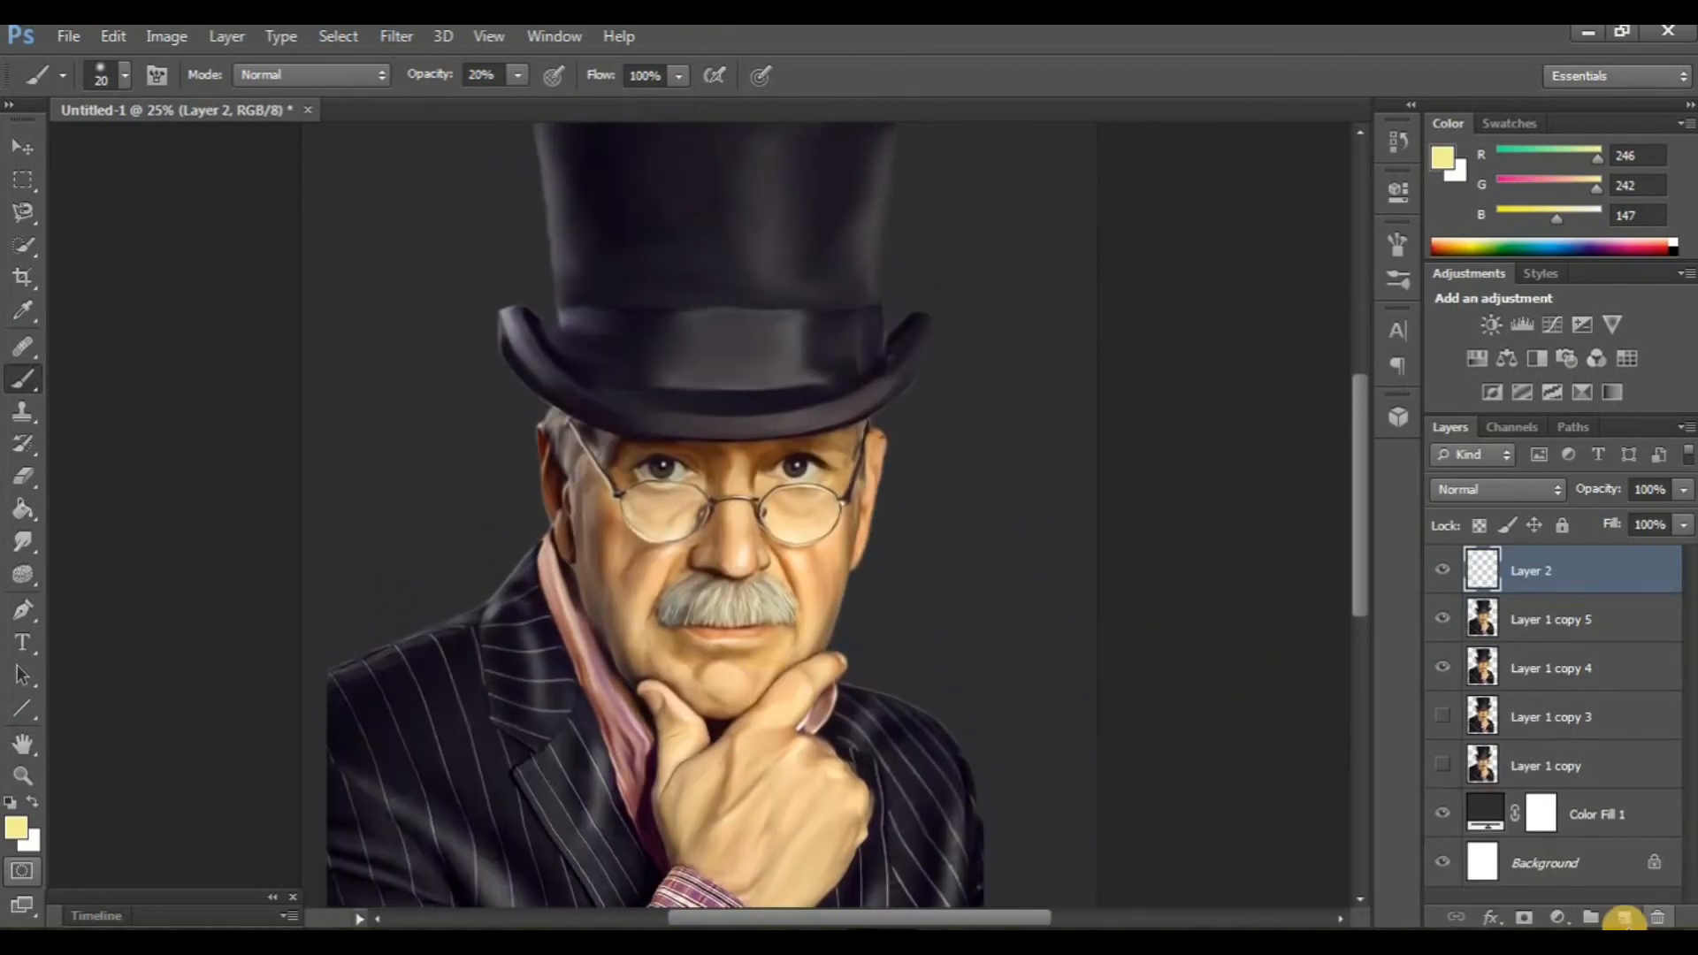
click(1624, 918)
scroll(754, 622, down, 3)
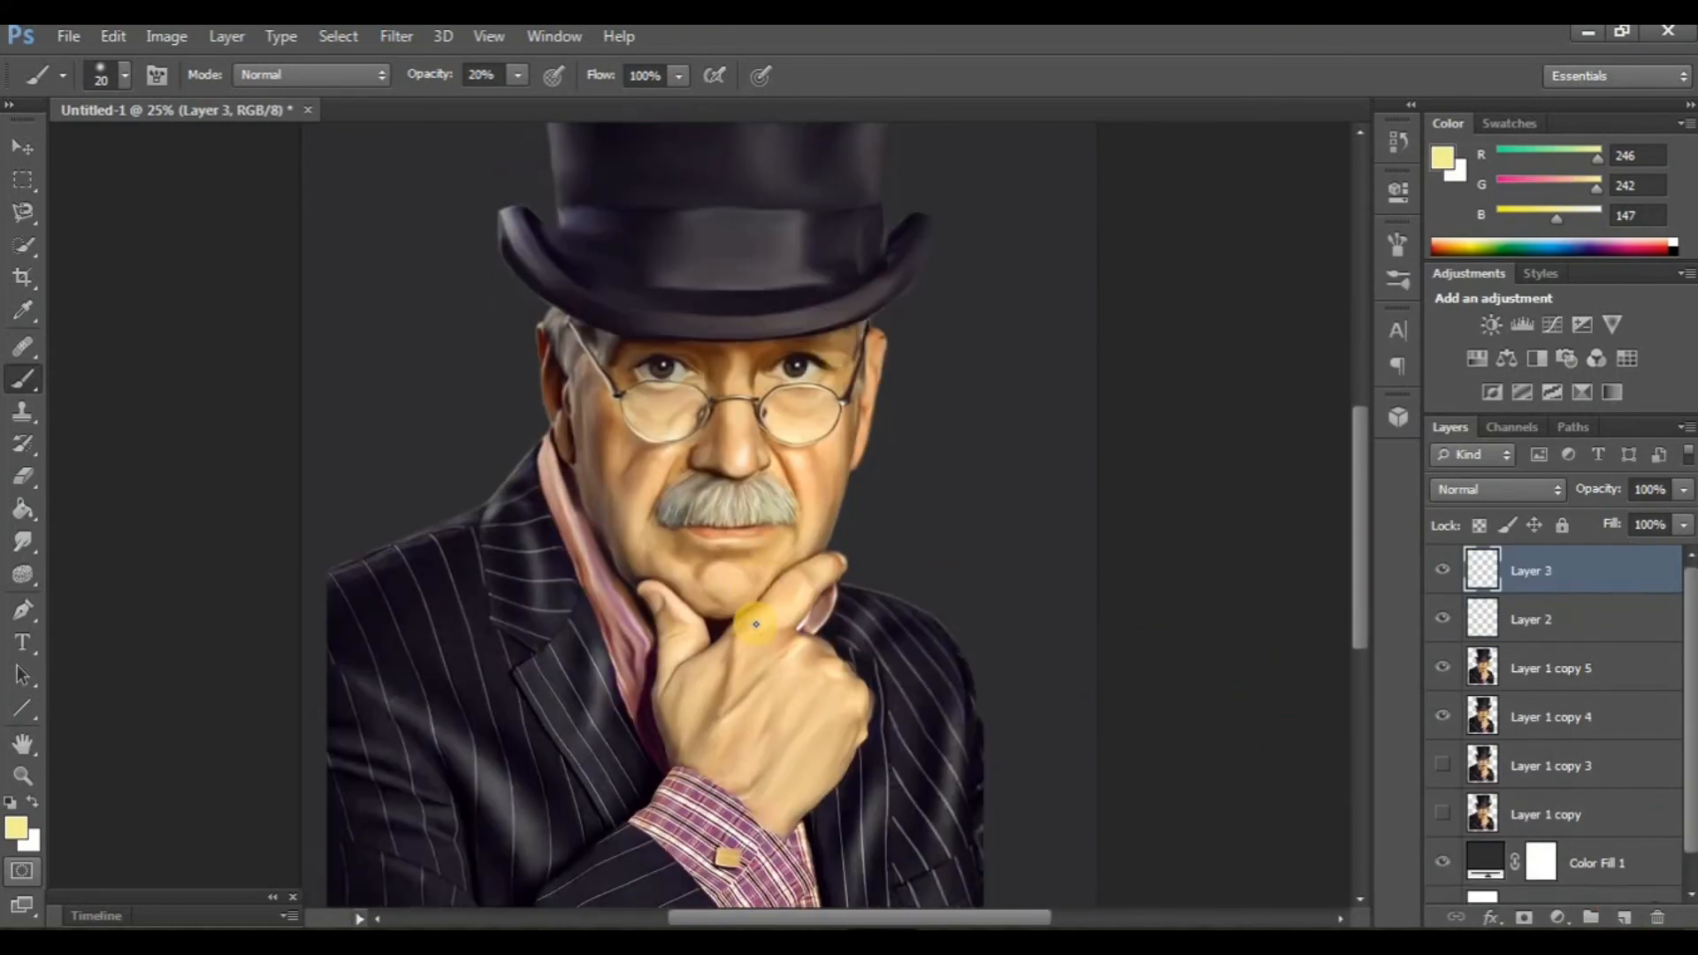
scroll(760, 621, up, 3)
key(ctrl+z)
scroll(885, 628, down, 5)
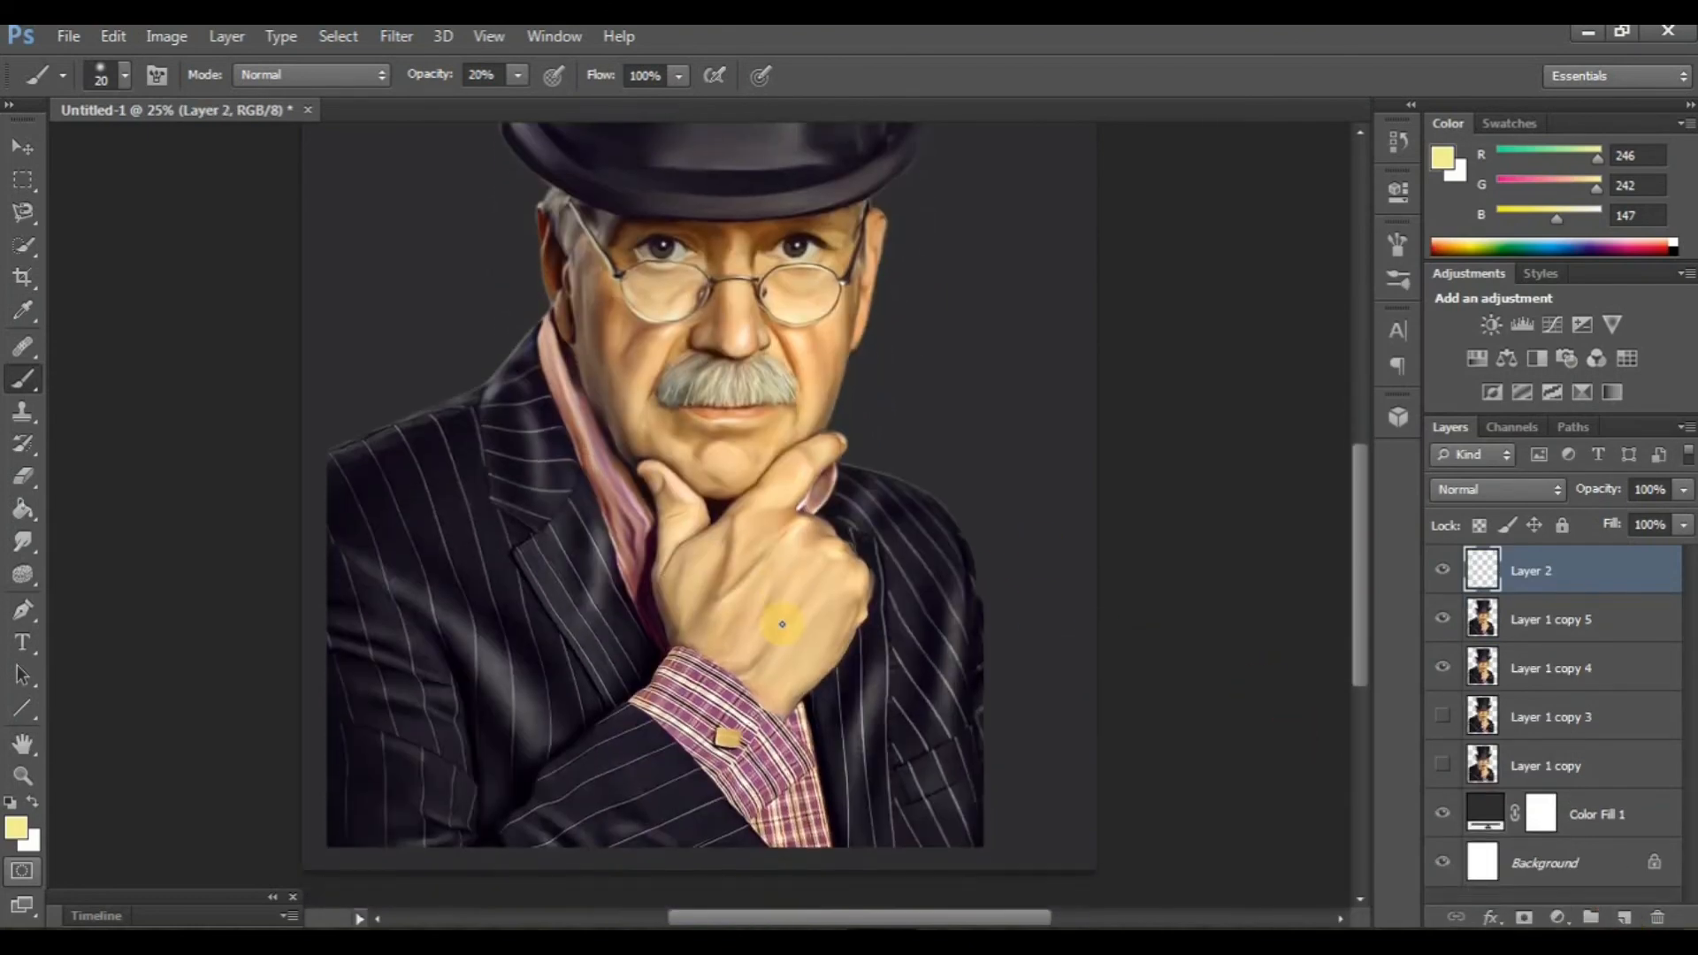
Add a new layer directly above Color Fill 1 and choose a textured brush tip at 400 px
click(1609, 812)
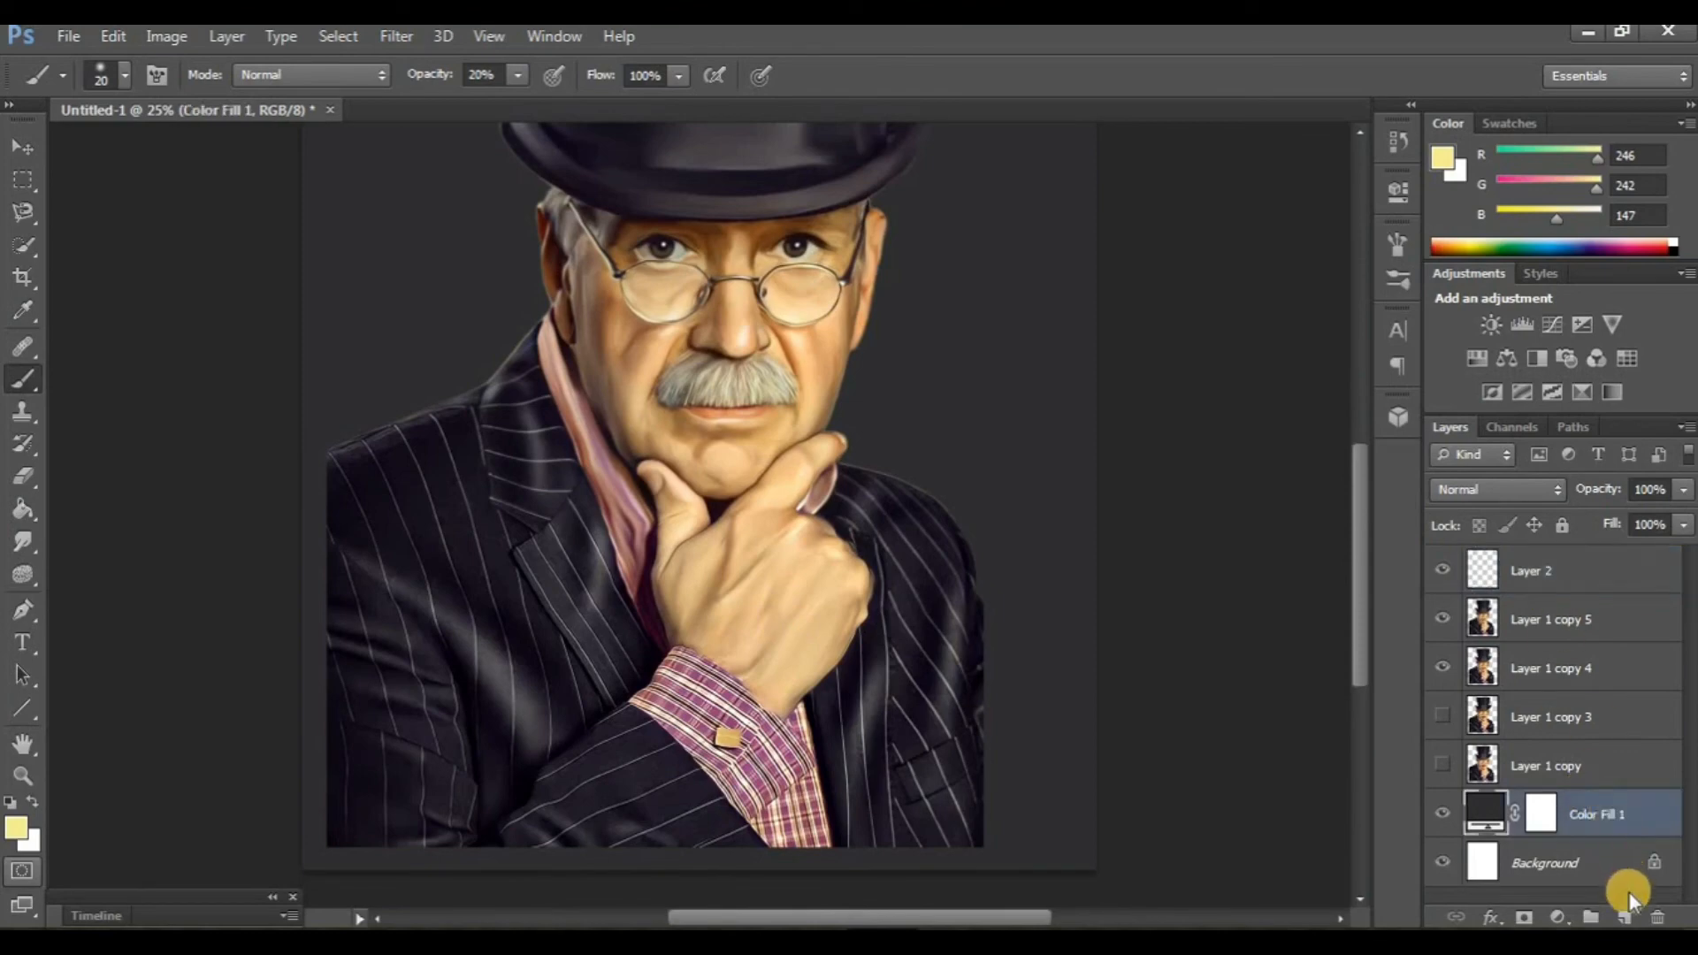
click(1624, 917)
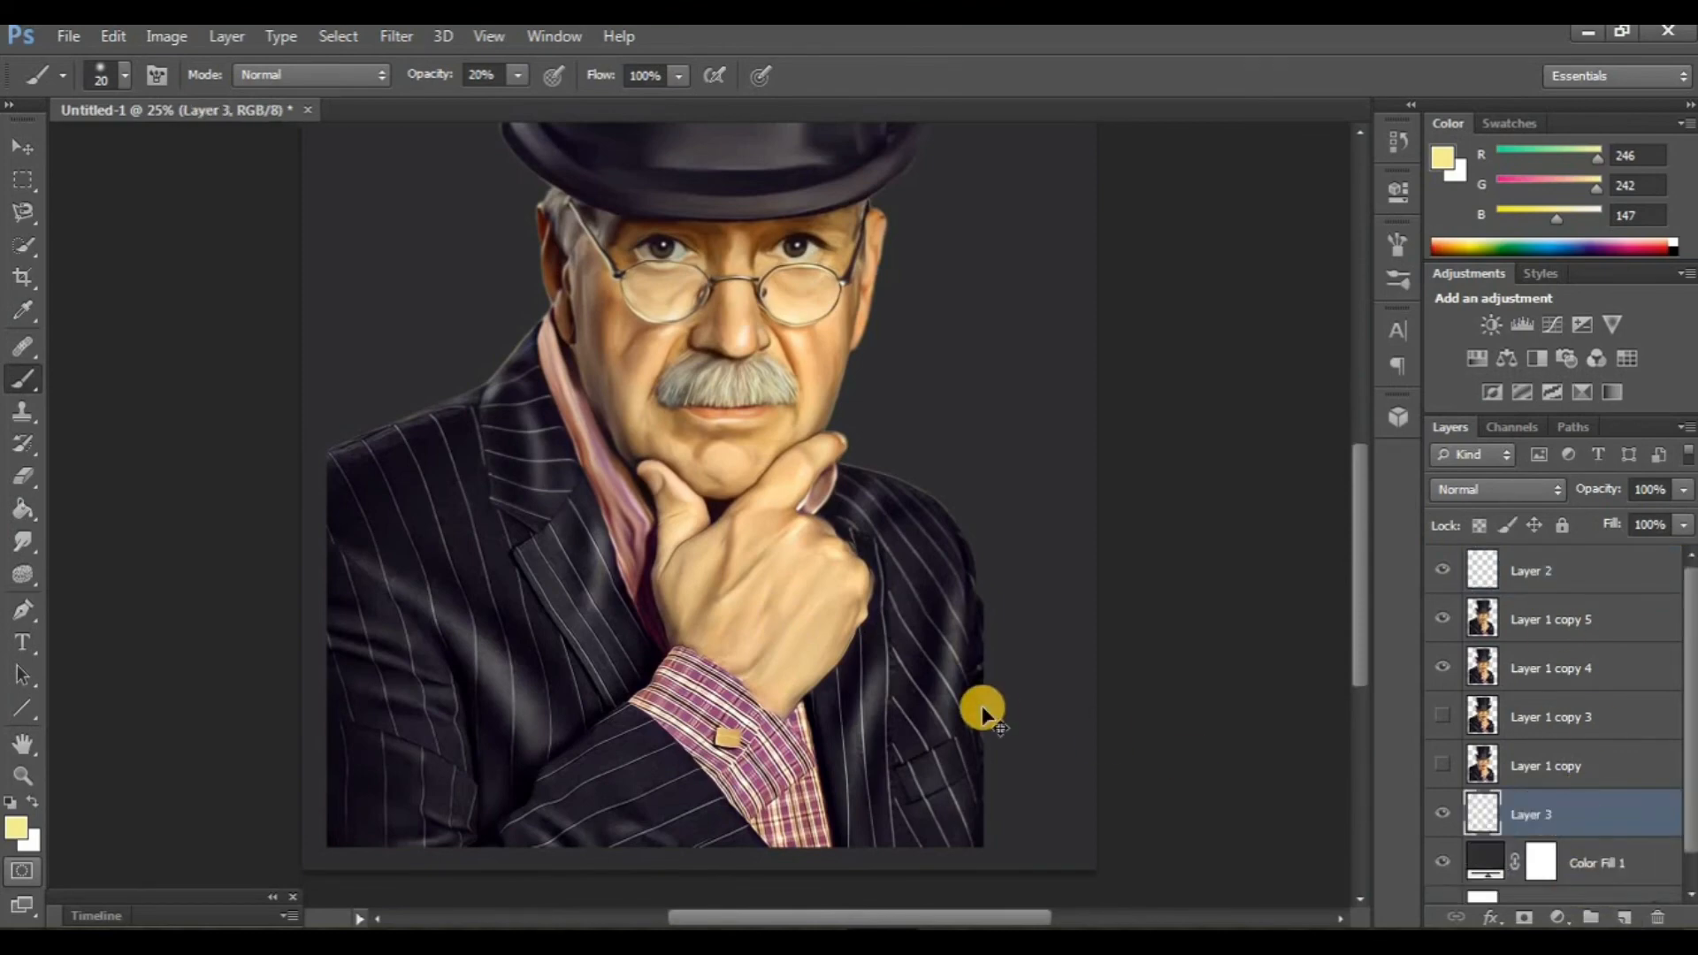
key(ctrl+minus)
click(126, 77)
drag(279, 266, 280, 380)
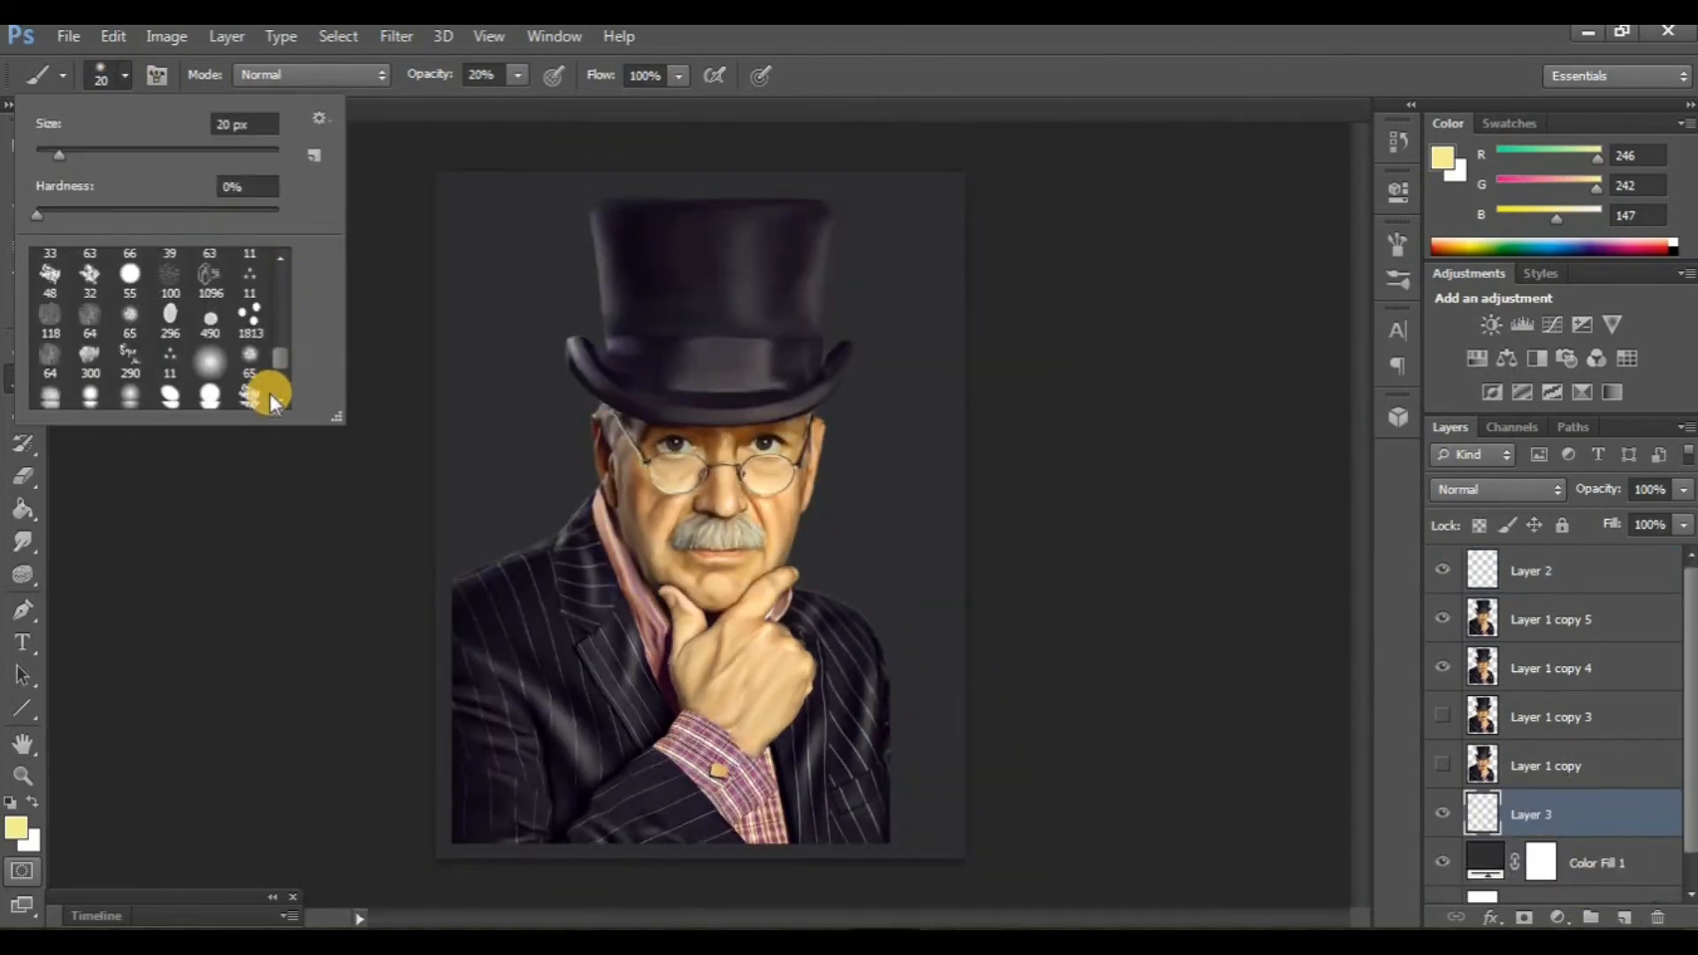
click(104, 279)
double_click(106, 278)
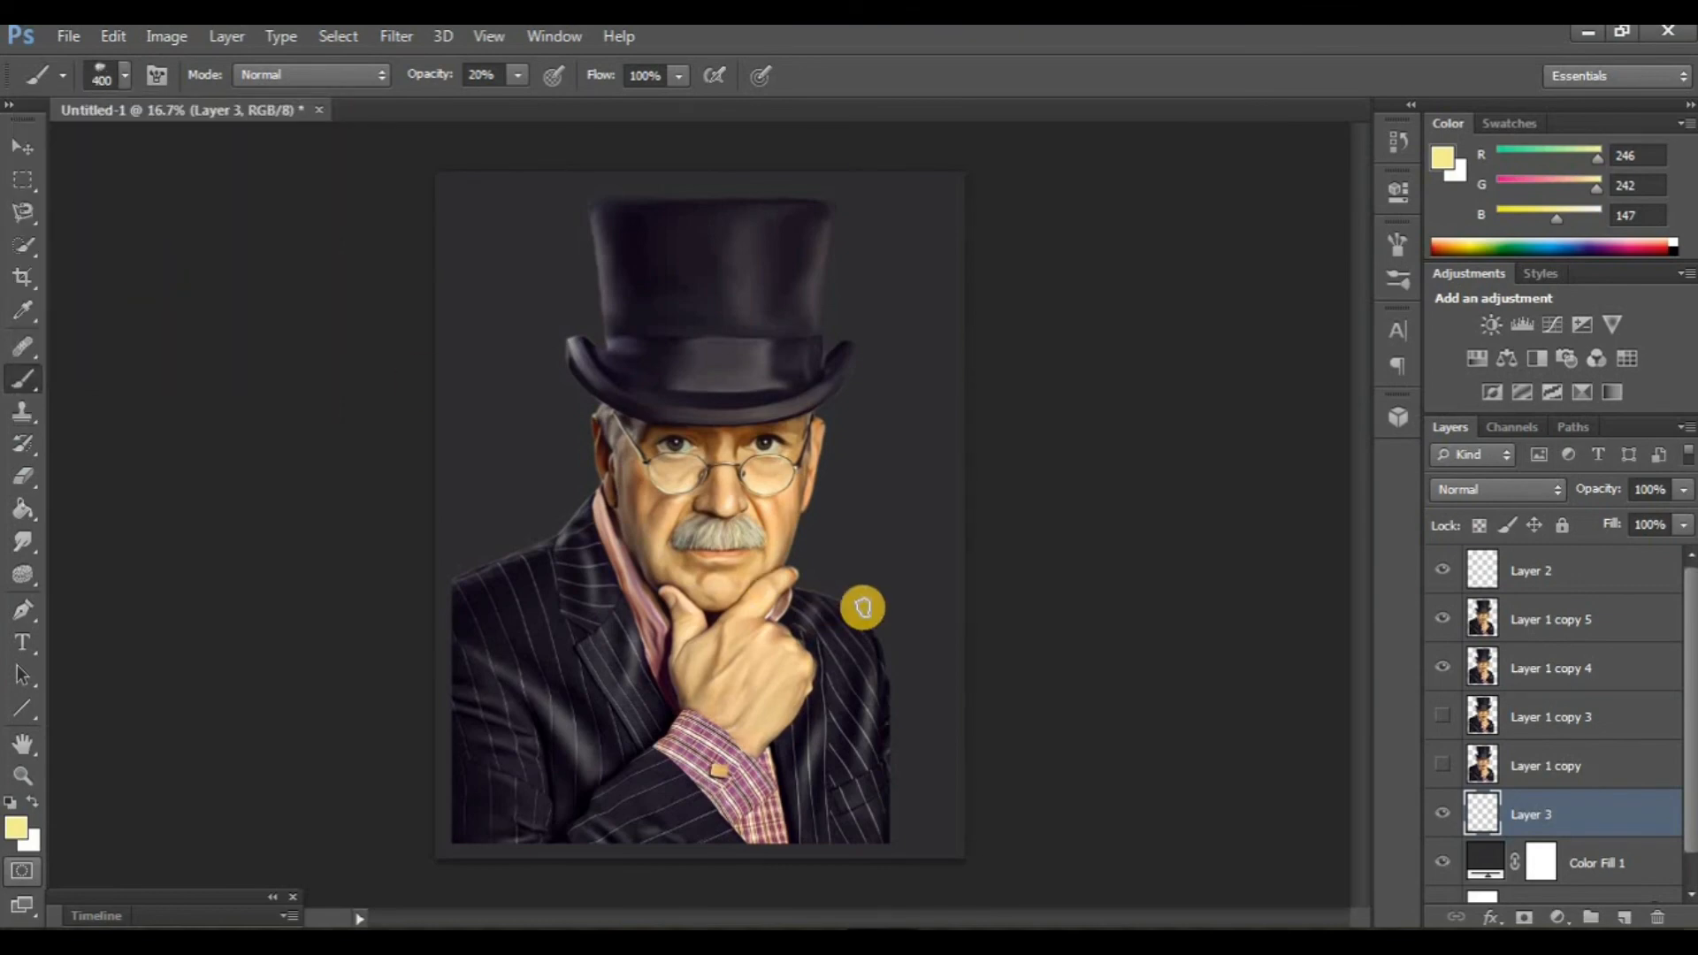
Try painting dark purple, RGB 39, 13, 72, around the man on Layer 3 with a 1600 px brush at 20% opacity
alt+click(561, 608)
click(17, 828)
click(1263, 595)
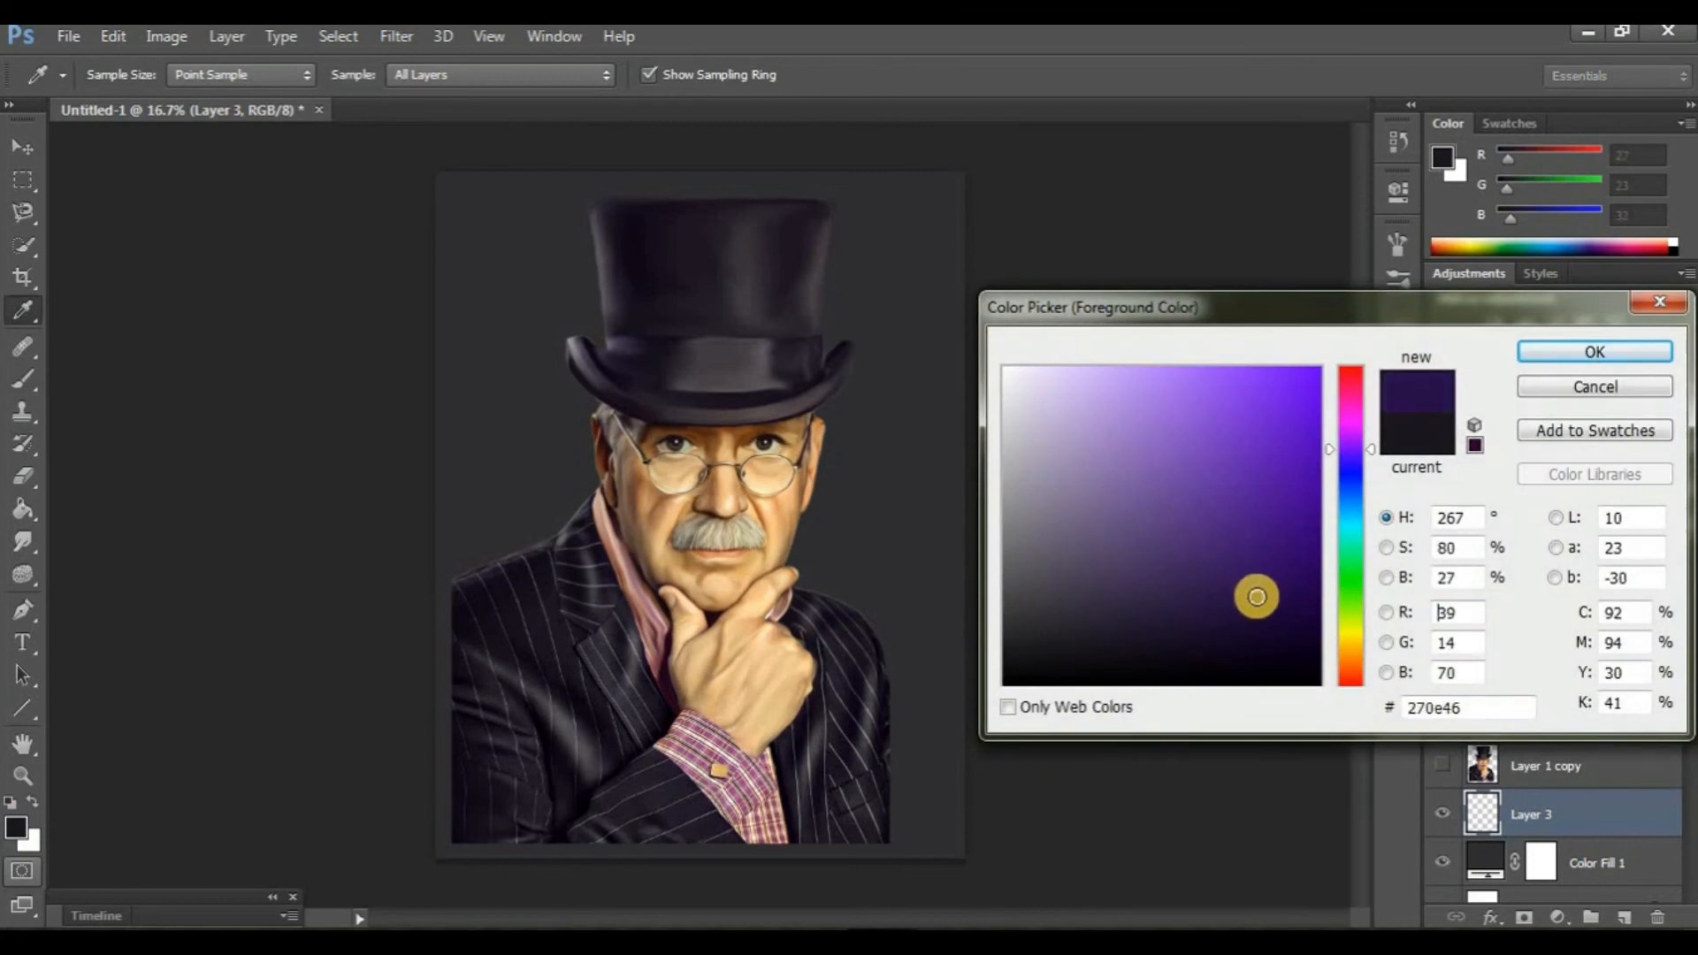
click(1543, 352)
mouse_move(837, 622)
mouse_down()
mouse_move(768, 460)
mouse_move(448, 572)
mouse_move(565, 531)
mouse_move(630, 419)
mouse_move(969, 515)
mouse_move(820, 400)
mouse_up()
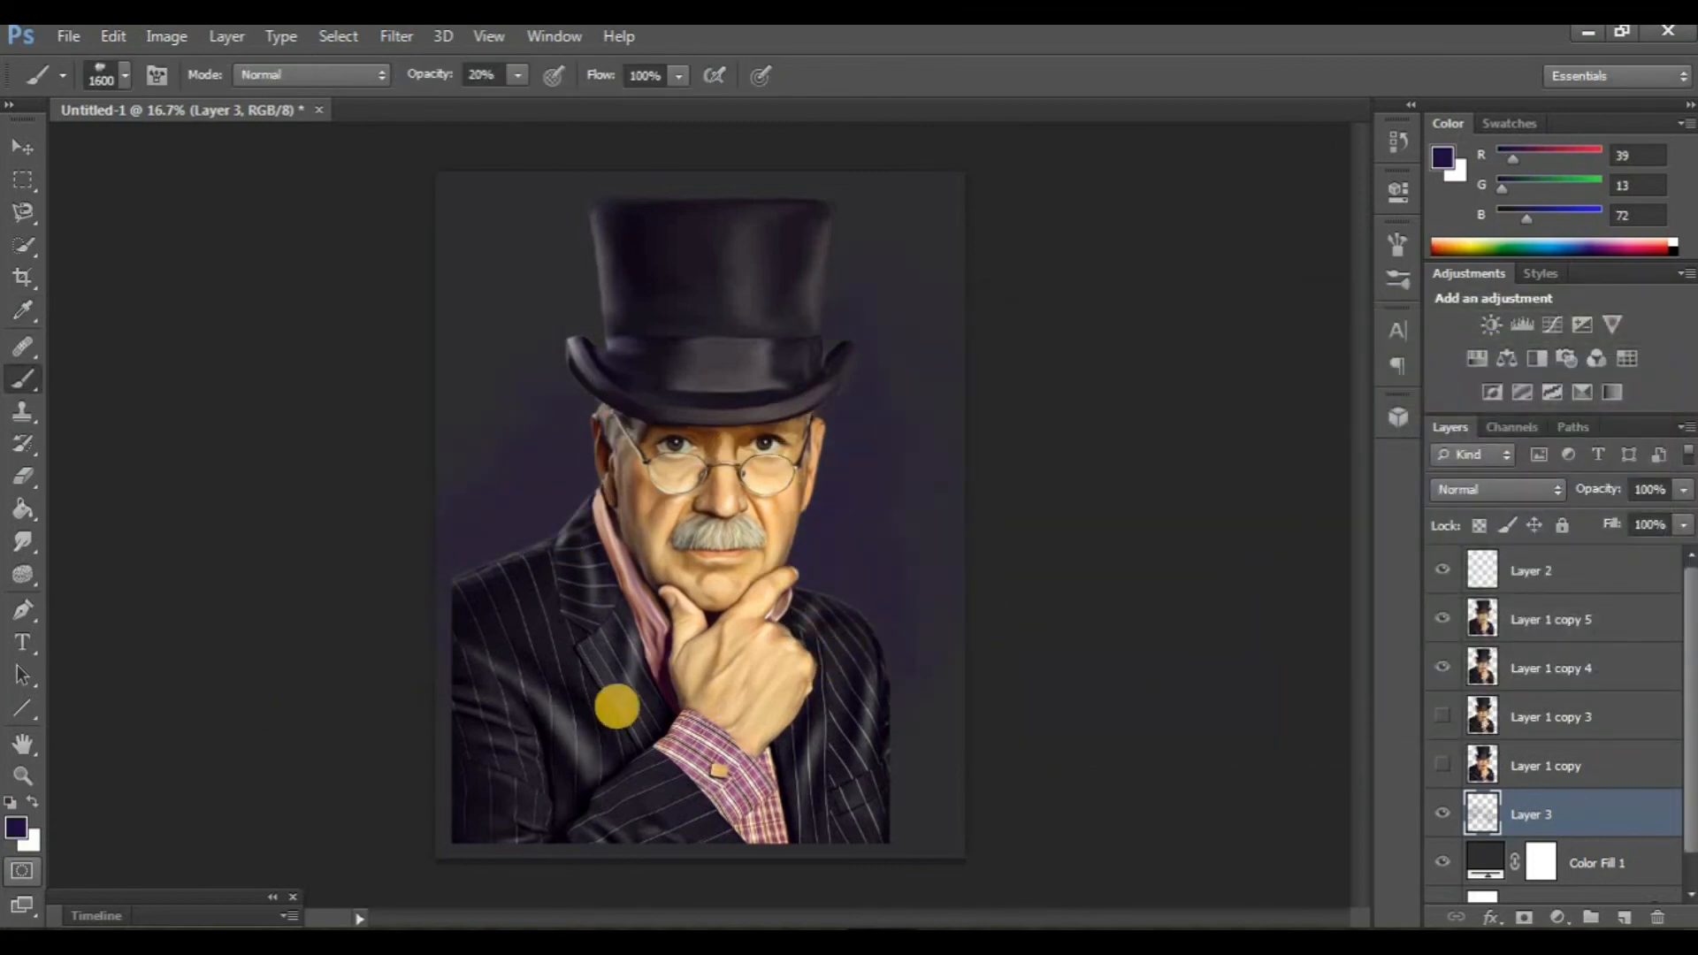
Paint a soft glow behind the head and shoulders on Layer 3, using the gold sampled from the cufflink
alt+click(716, 767)
mouse_move(569, 587)
mouse_down()
mouse_move(670, 461)
mouse_move(790, 677)
mouse_move(798, 533)
mouse_move(900, 719)
mouse_up()
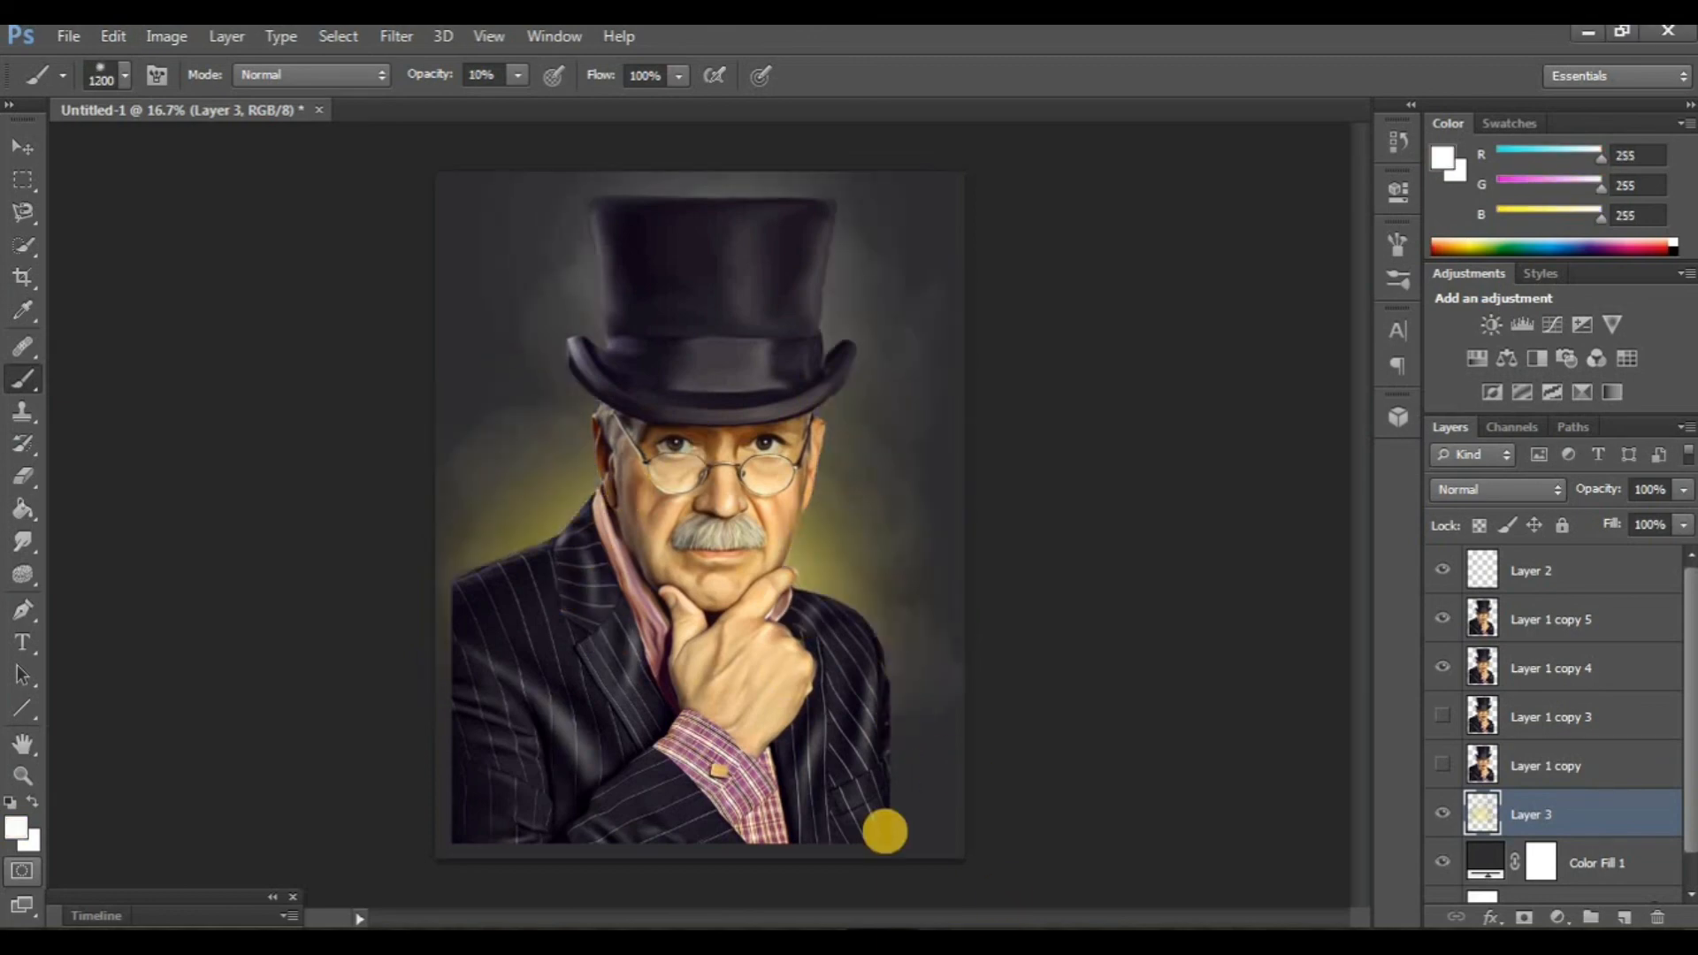
Switch to the Pencil tool at 175 px and add a new layer above Layer 2
right_click(27, 389)
click(94, 396)
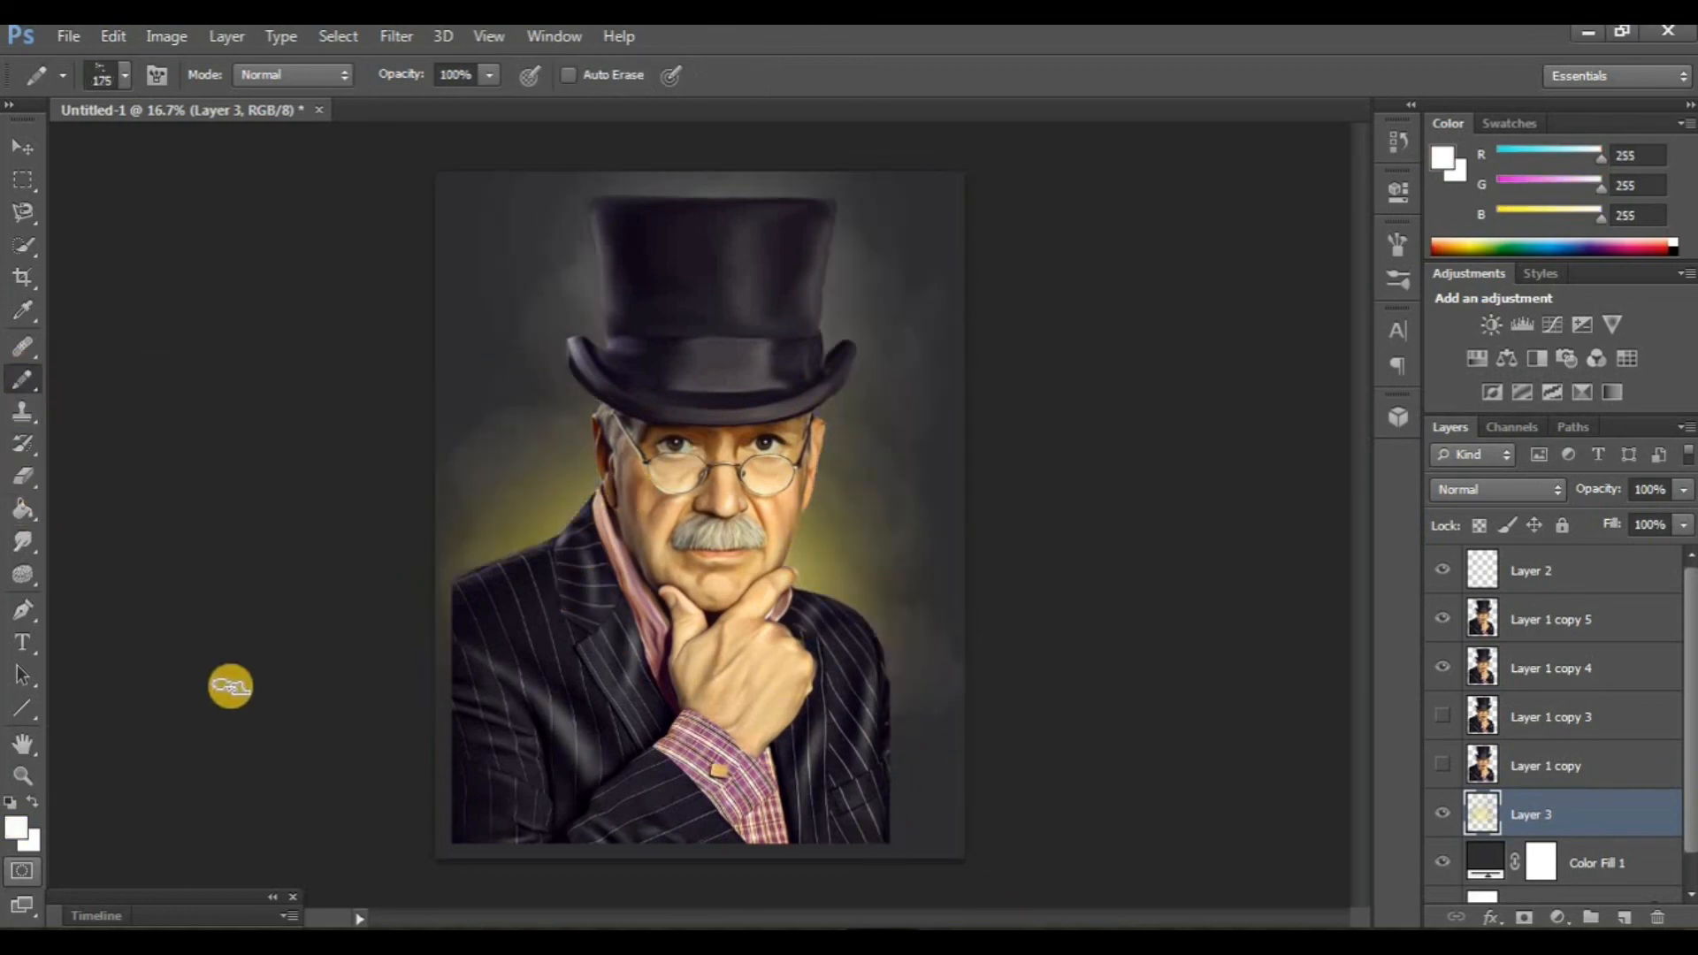
click(1528, 573)
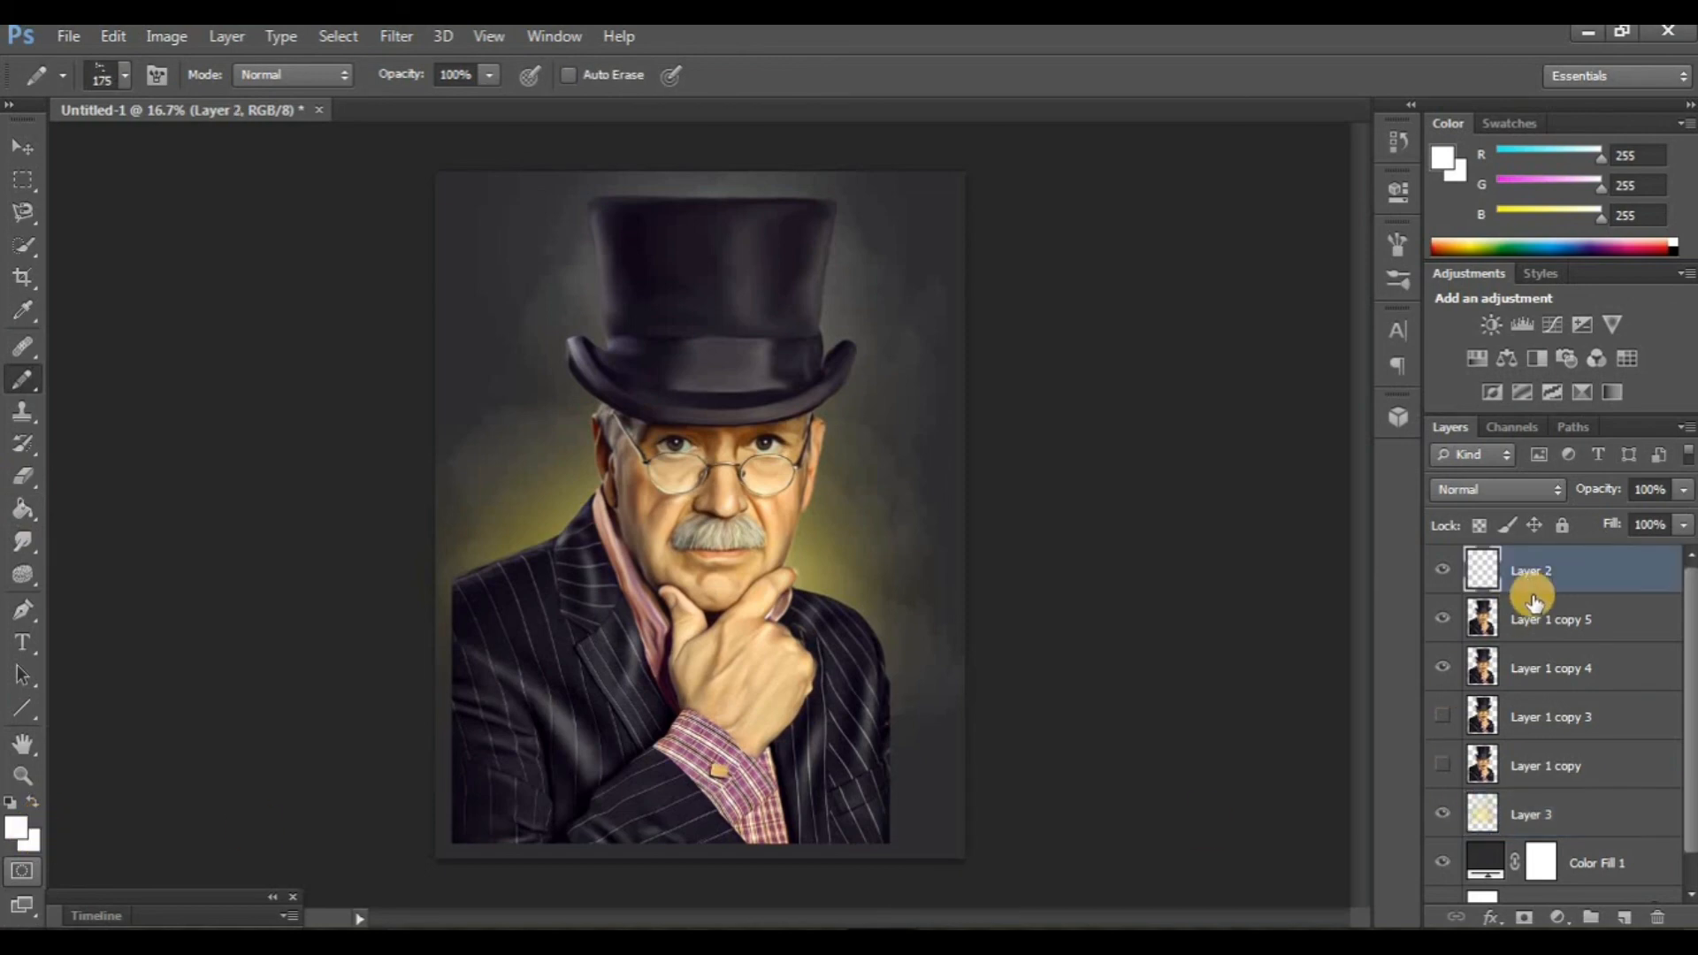
click(1622, 918)
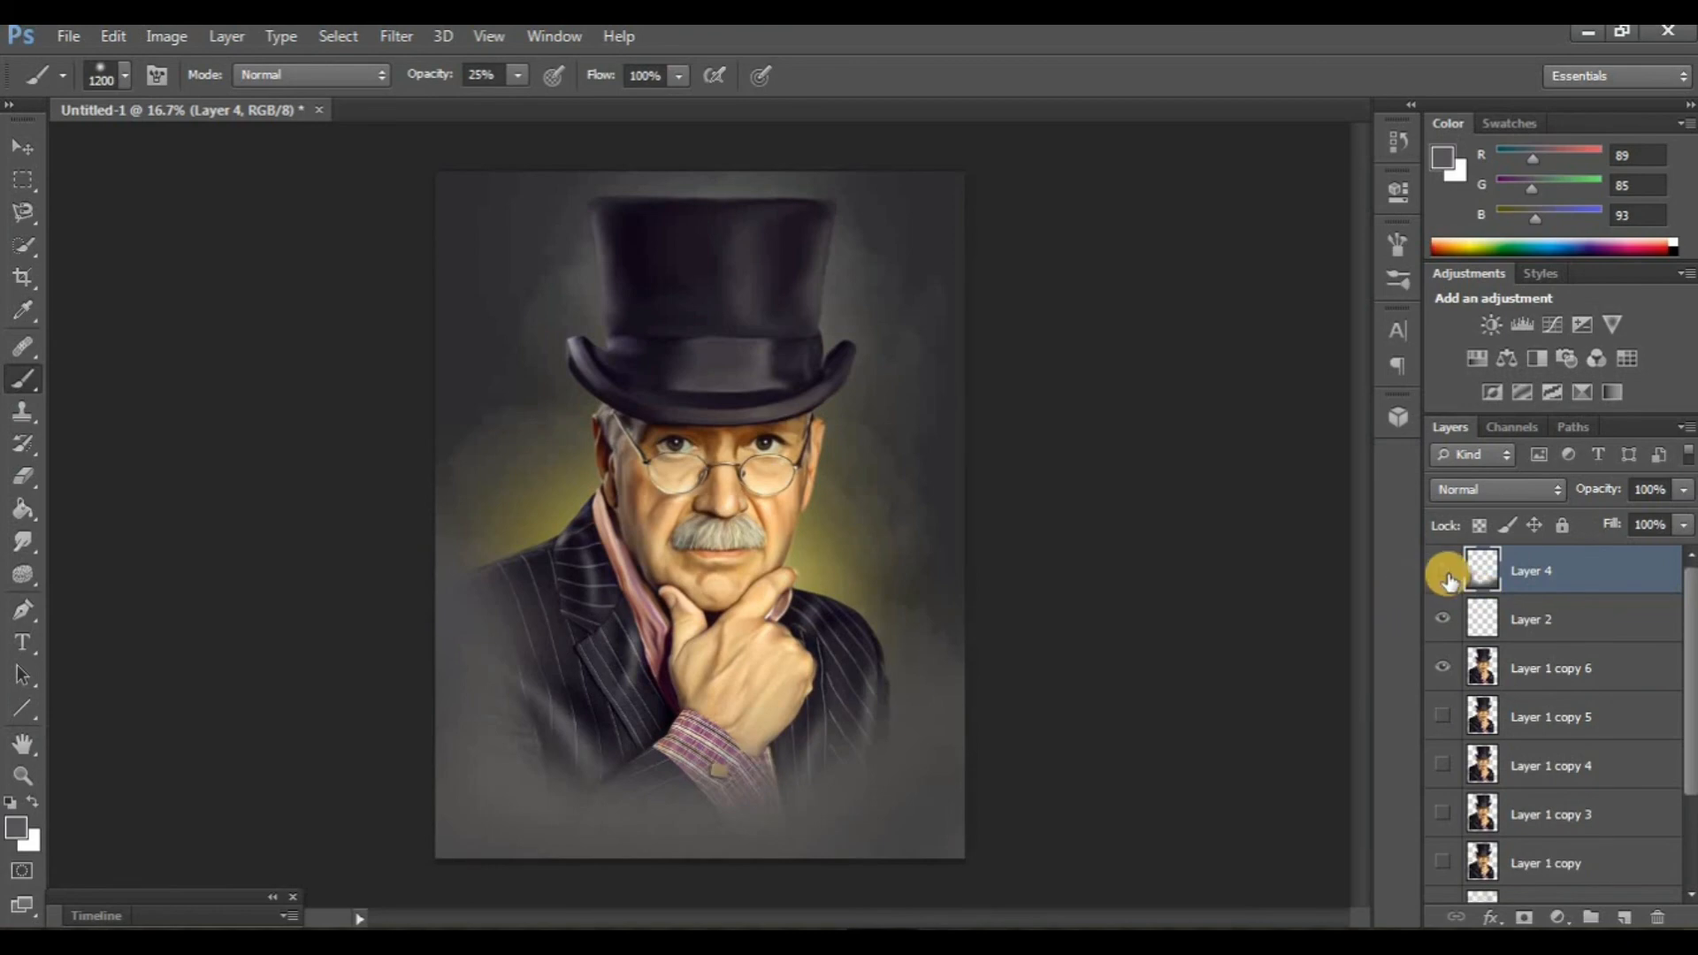
Check the haze by toggling Layer 4, and switch to the Pencil tool with a white foreground colour, RGB 255, 255, 255
click(1449, 581)
click(14, 403)
click(67, 400)
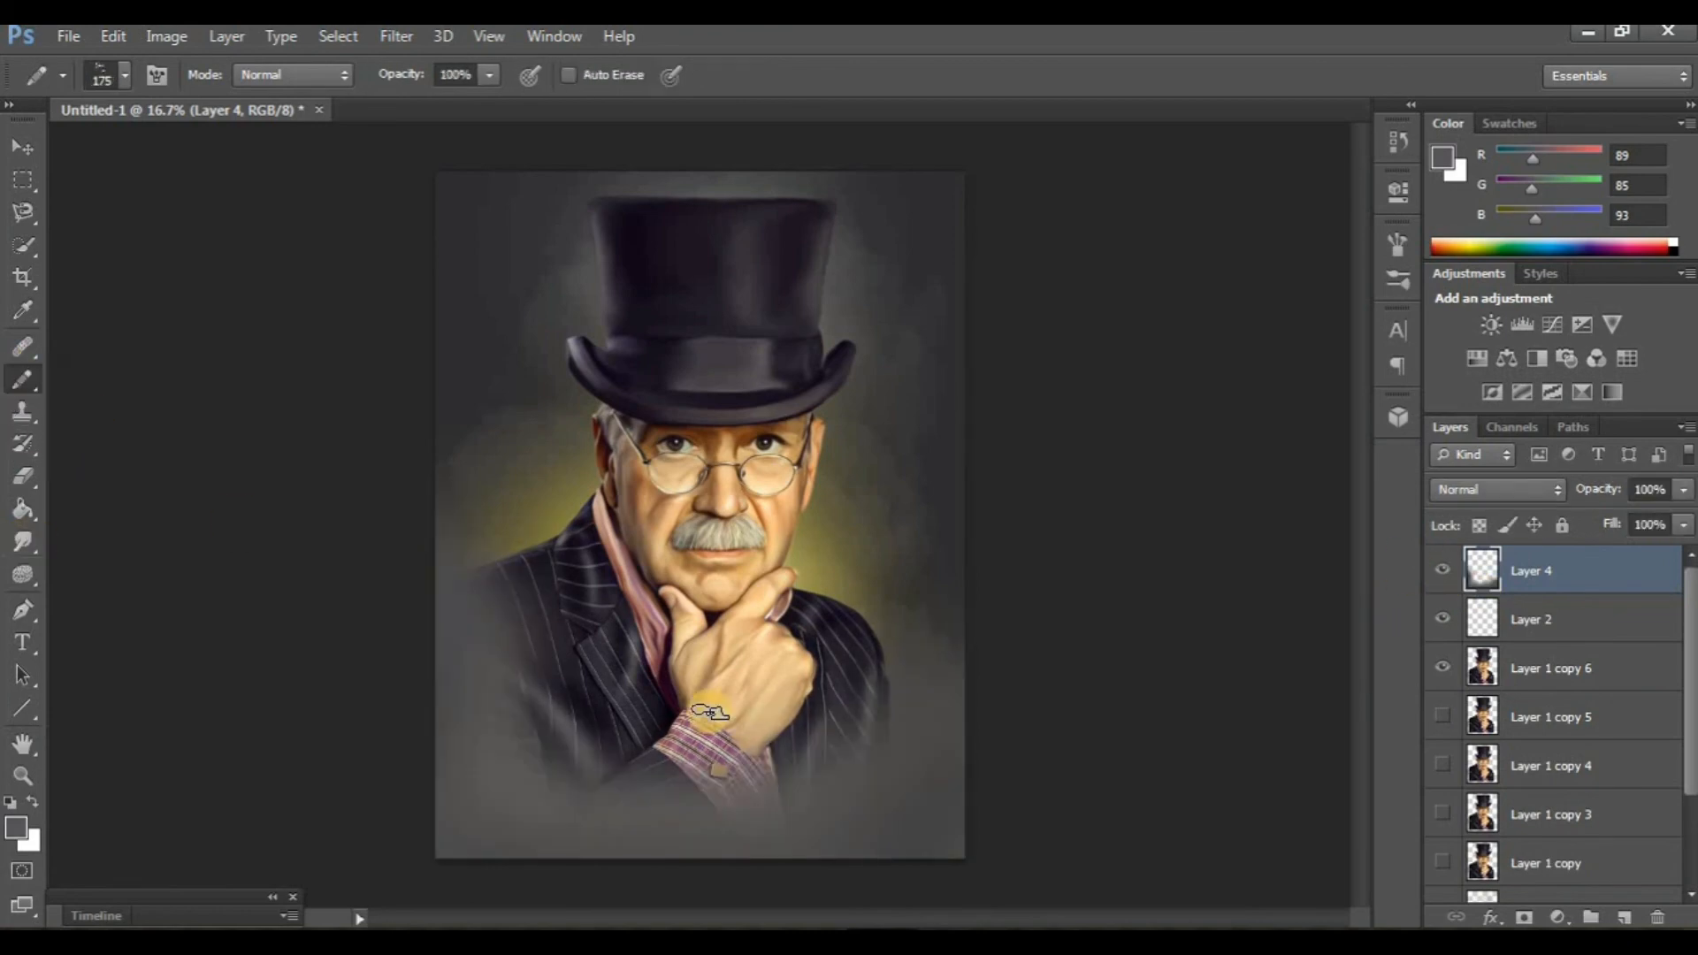
click(17, 829)
click(999, 336)
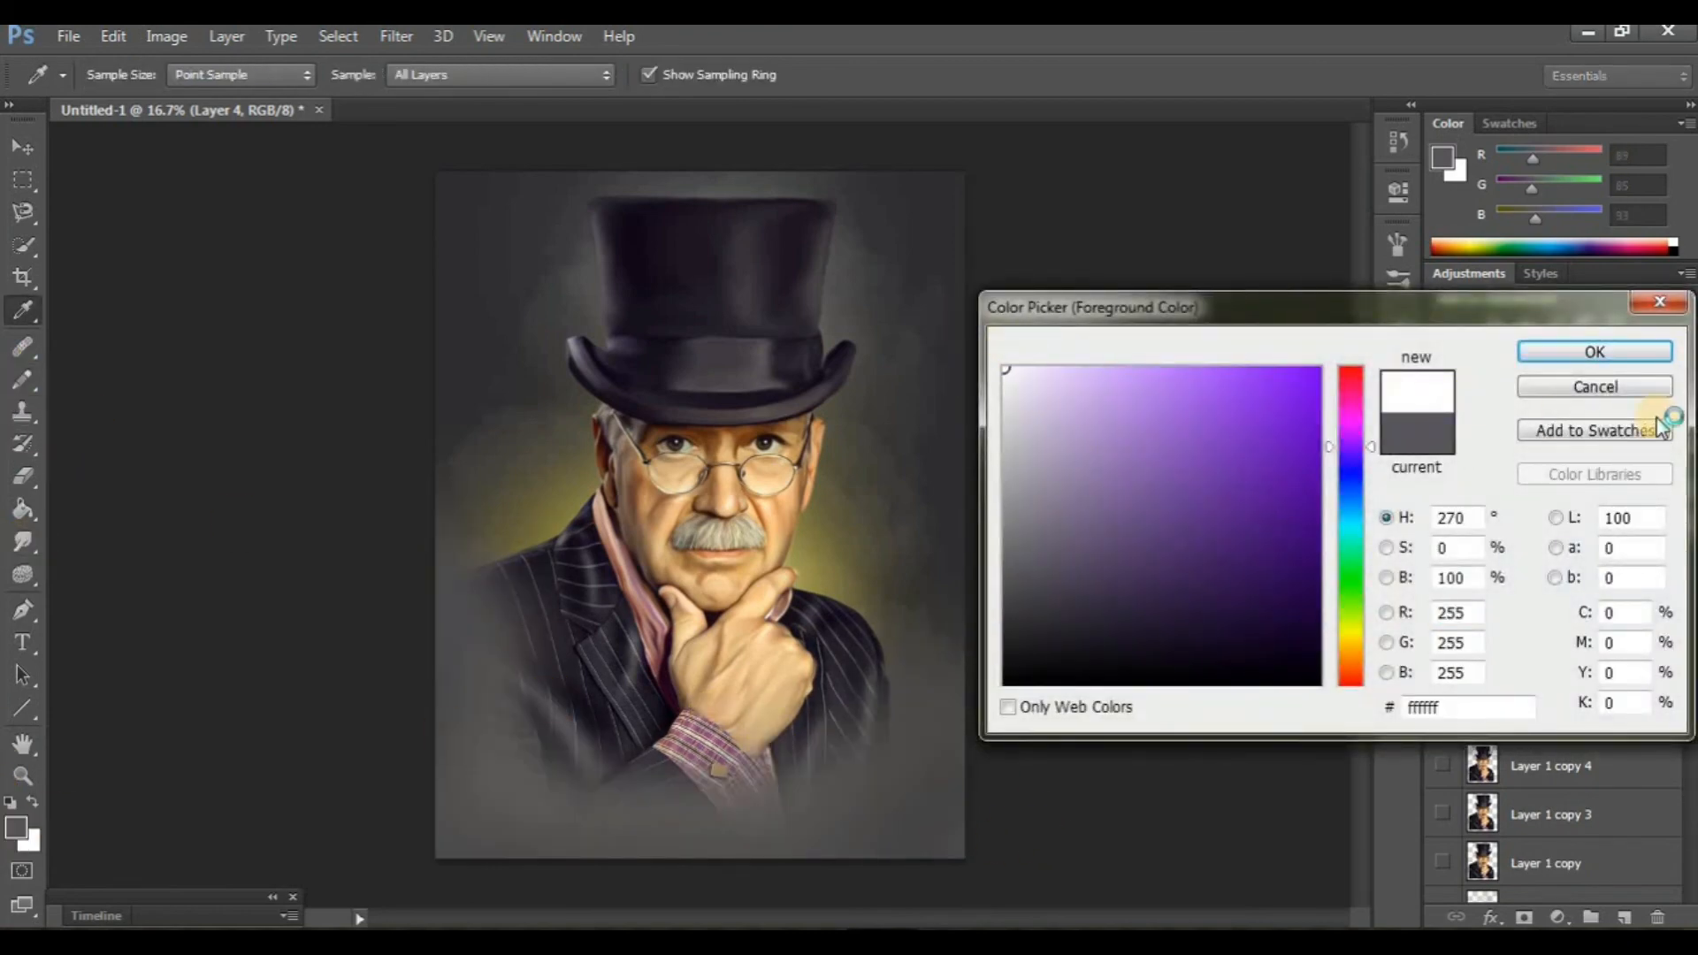
click(1592, 348)
click(1427, 857)
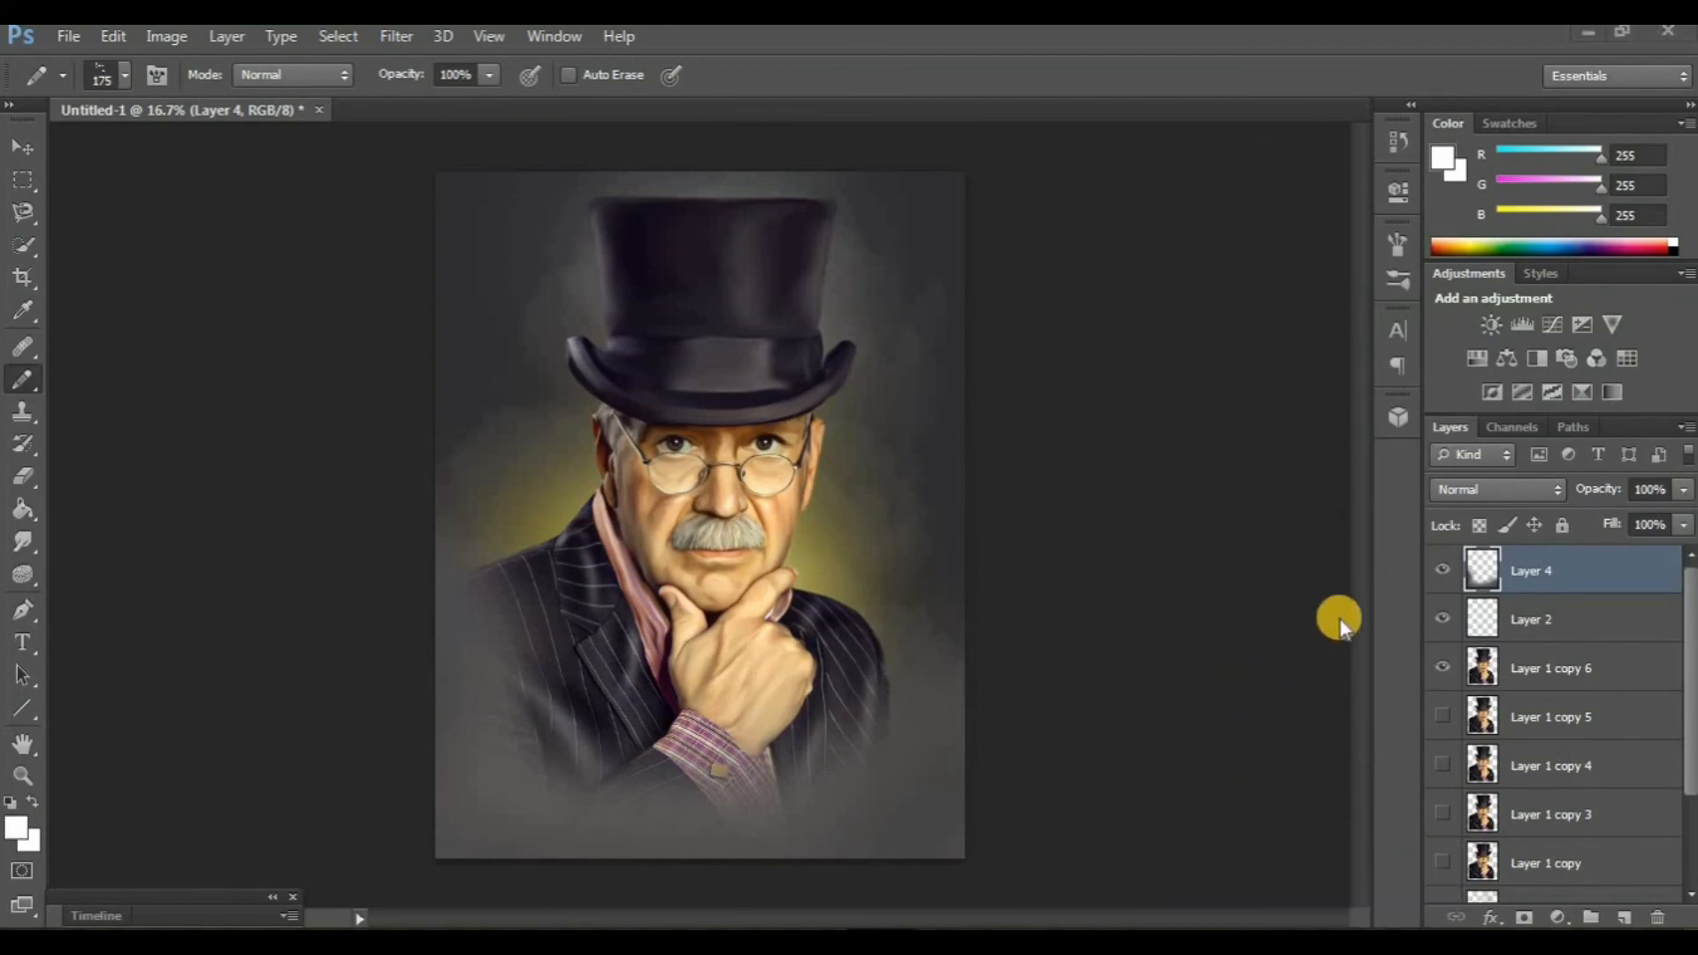
Hide the interface panels and examine the portrait up close at 50% zoom, from its lower edge up to the face
key(Tab)
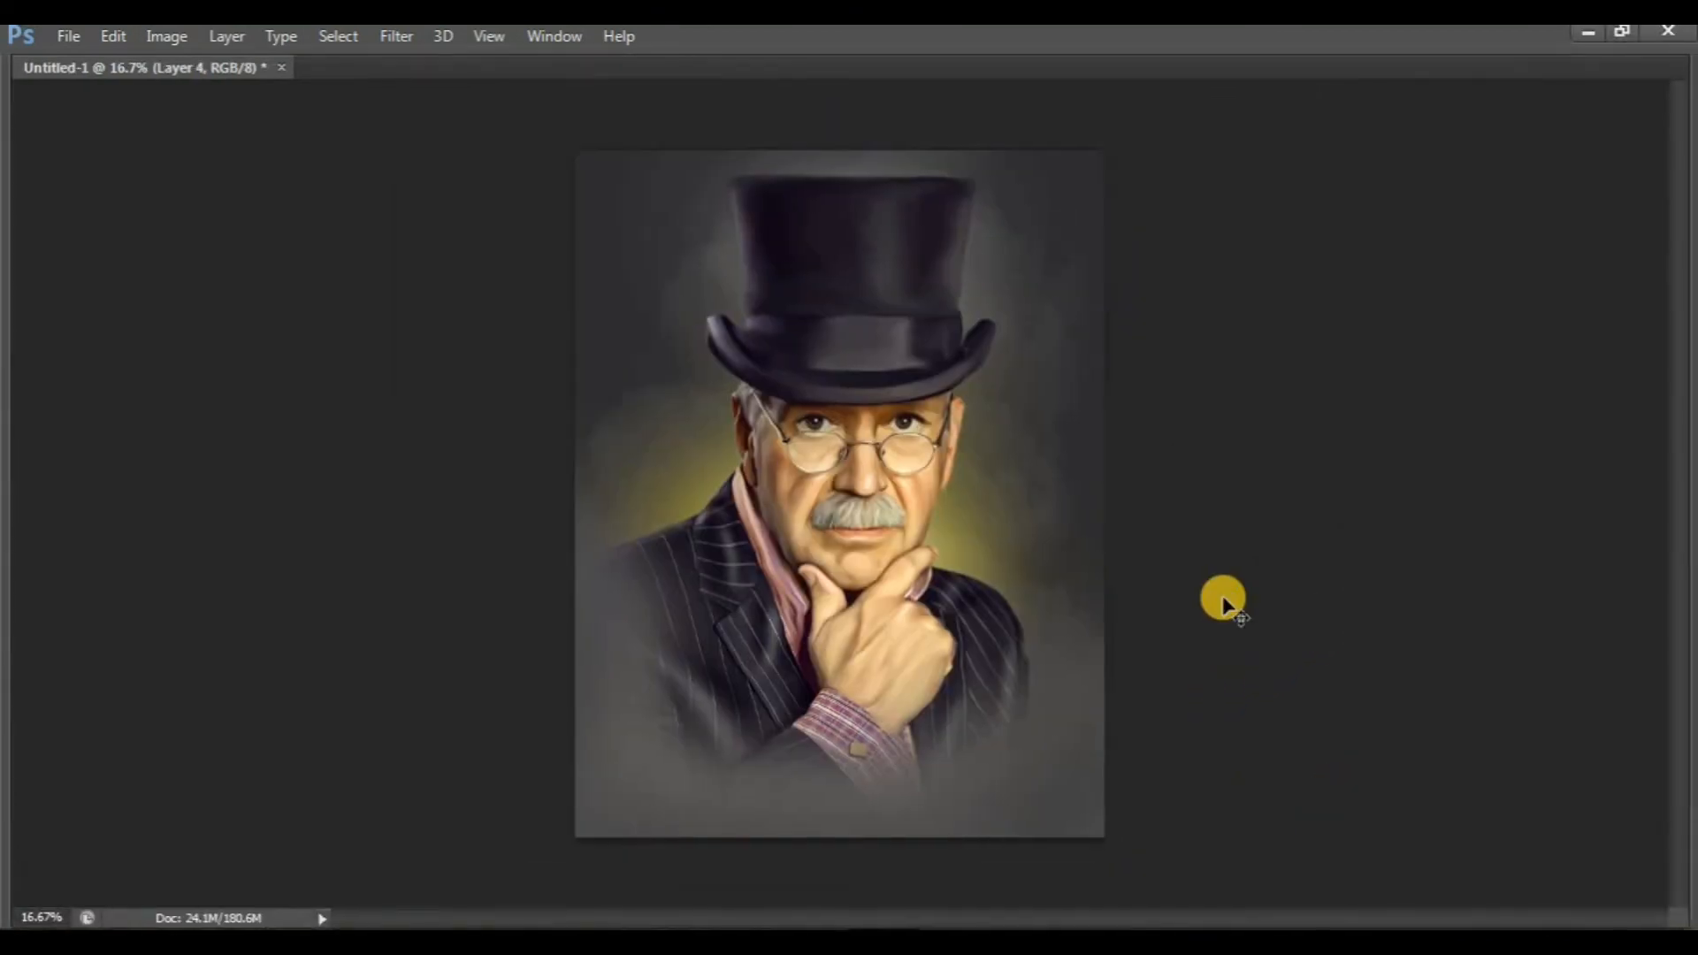
key(ctrl+plus)
key(ctrl+plus)
key(ctrl+plus)
scroll(1407, 622, down, 8)
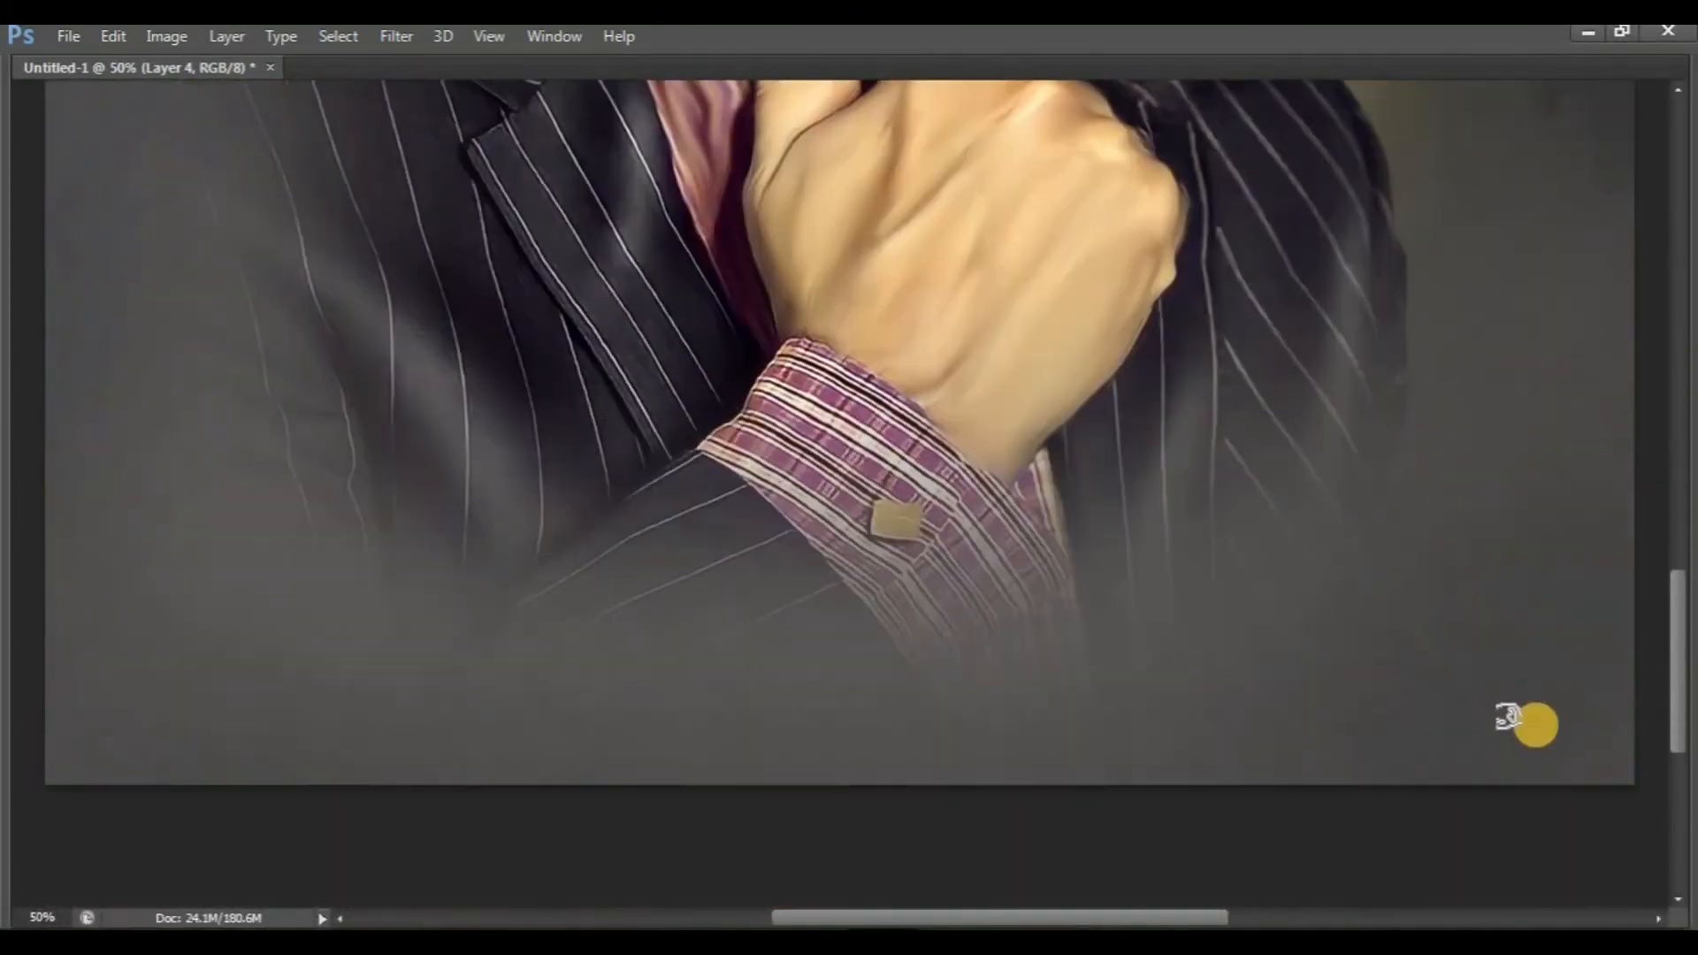
scroll(1348, 626, up, 10)
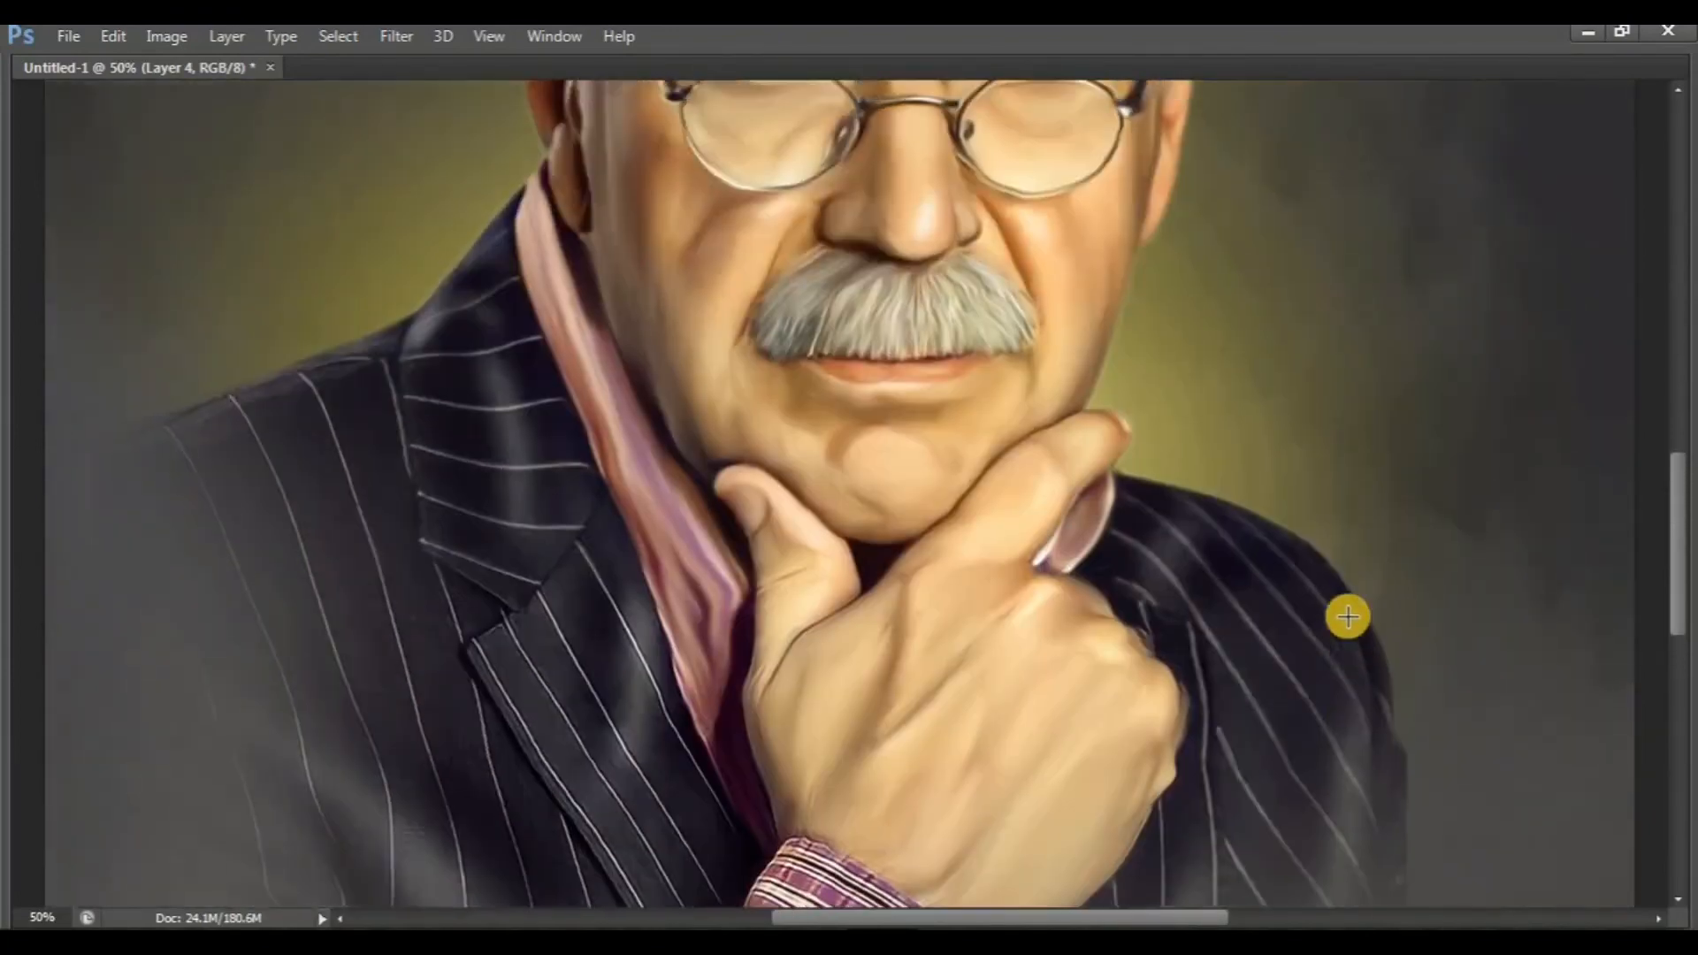